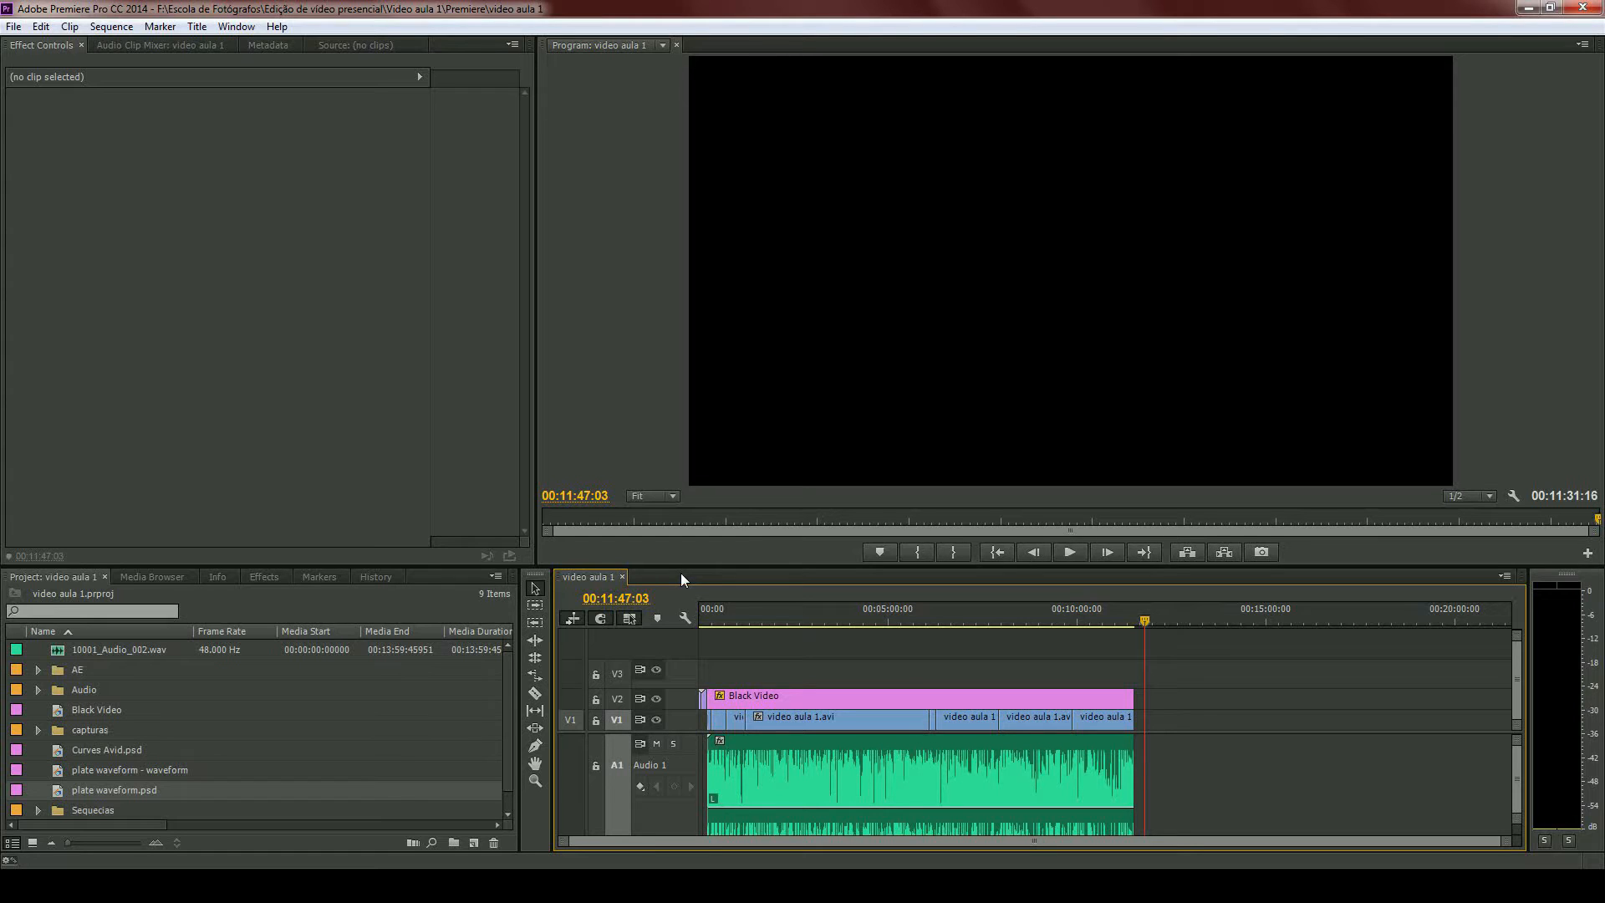
# - Find the capturas footage in the project and open the capturas sequence in the timeline
pyautogui.scroll(-1, 278, 743)
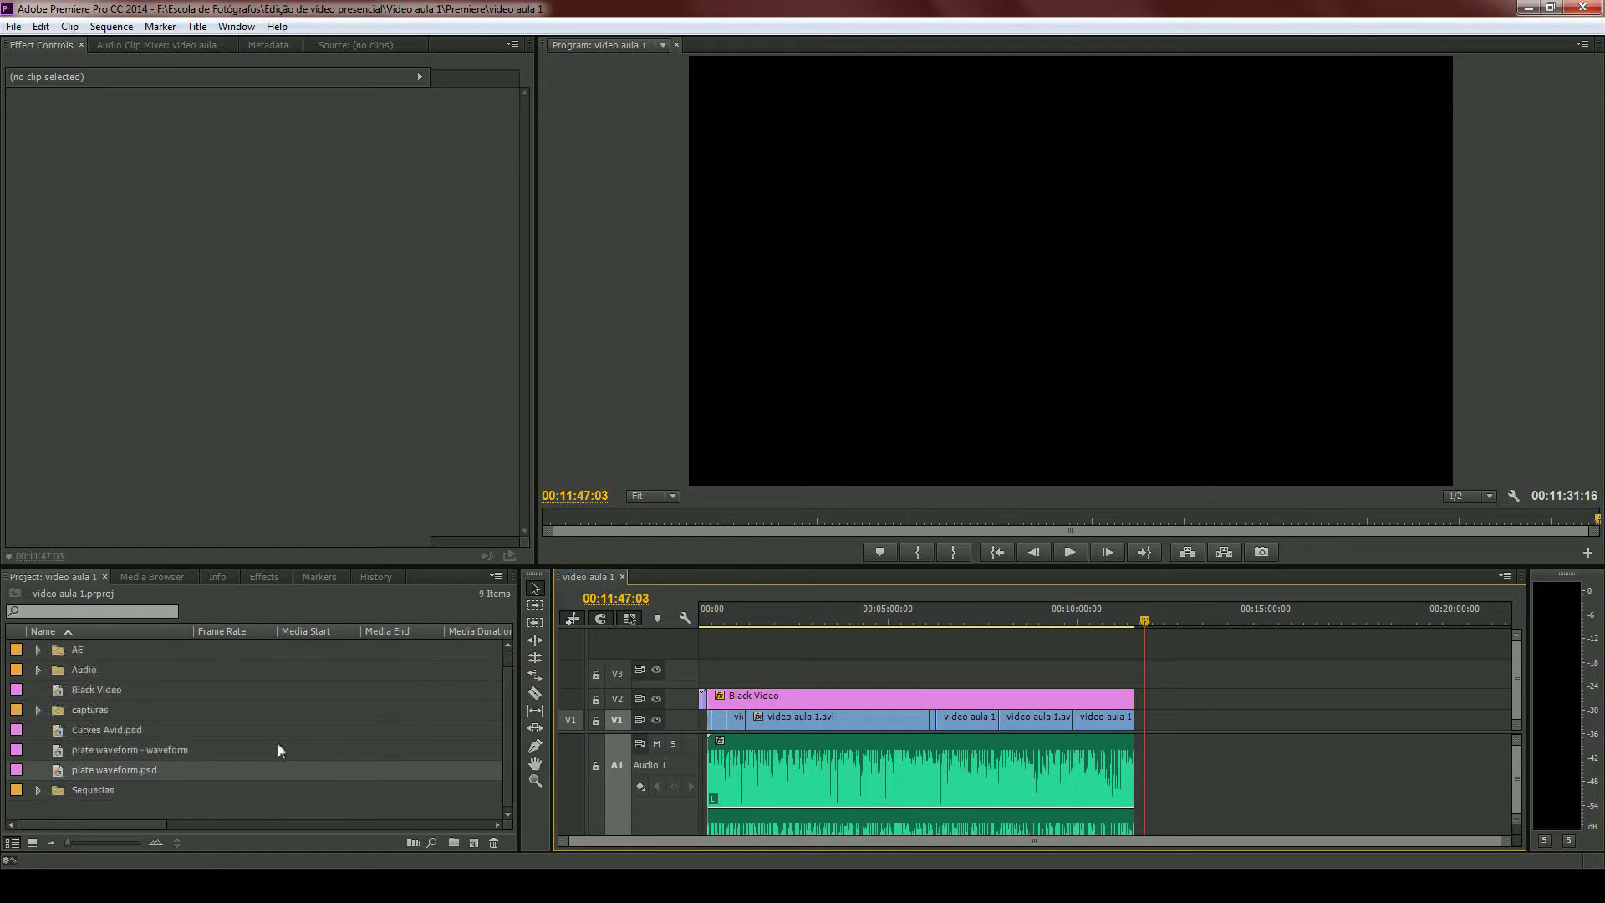
pyautogui.click(62, 791)
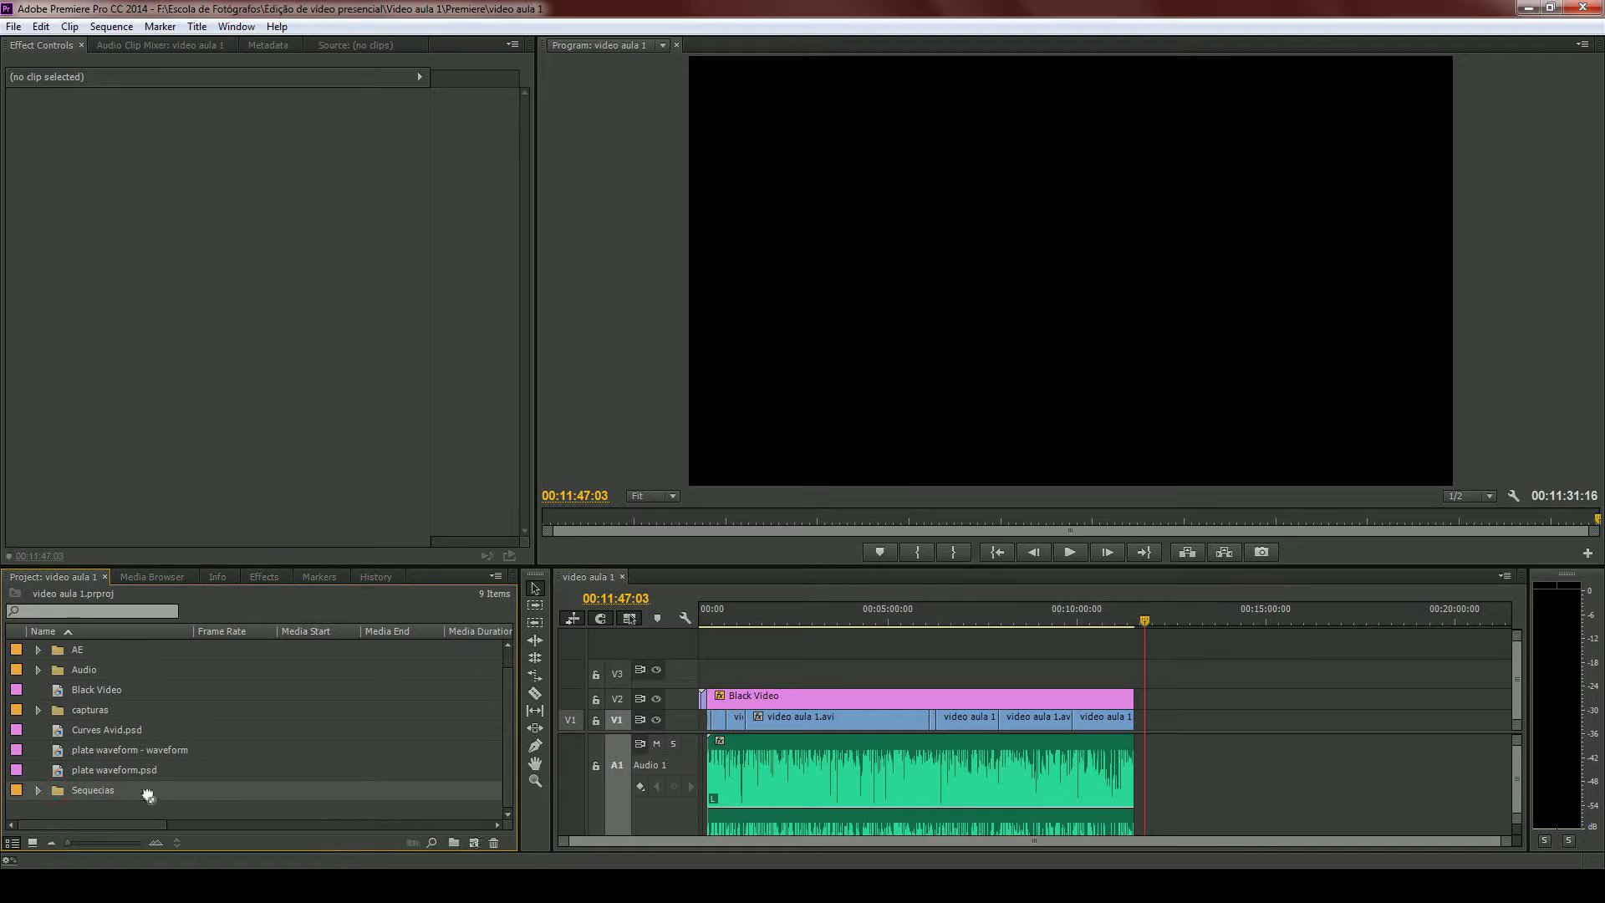
pyautogui.click(63, 709)
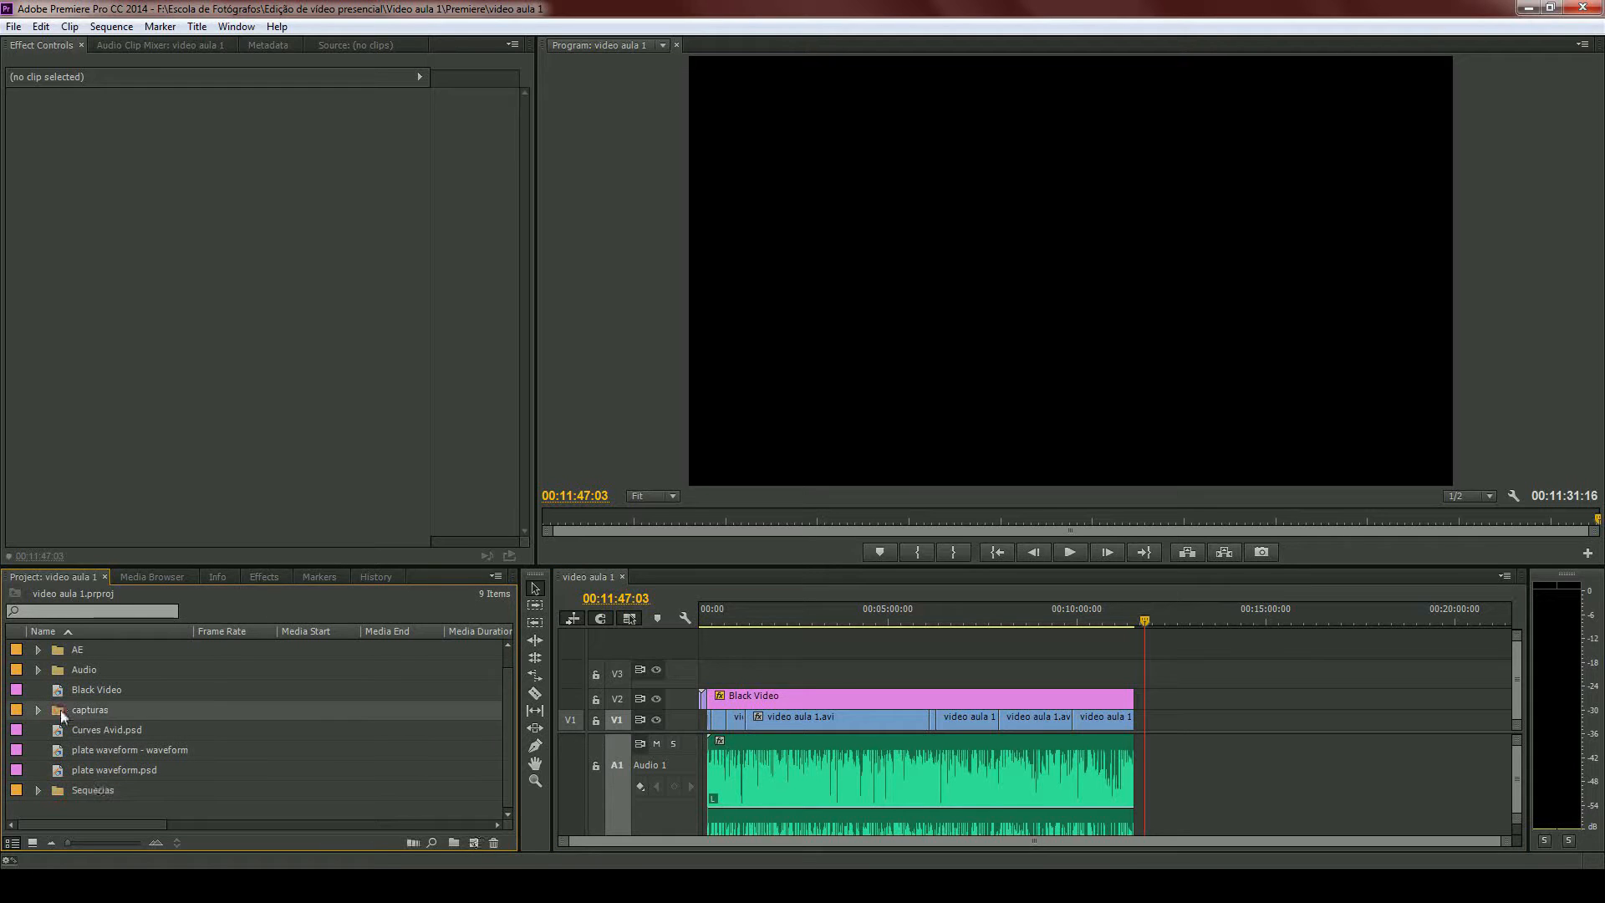
pyautogui.moveTo(475, 845); pyautogui.dragTo(475, 844)
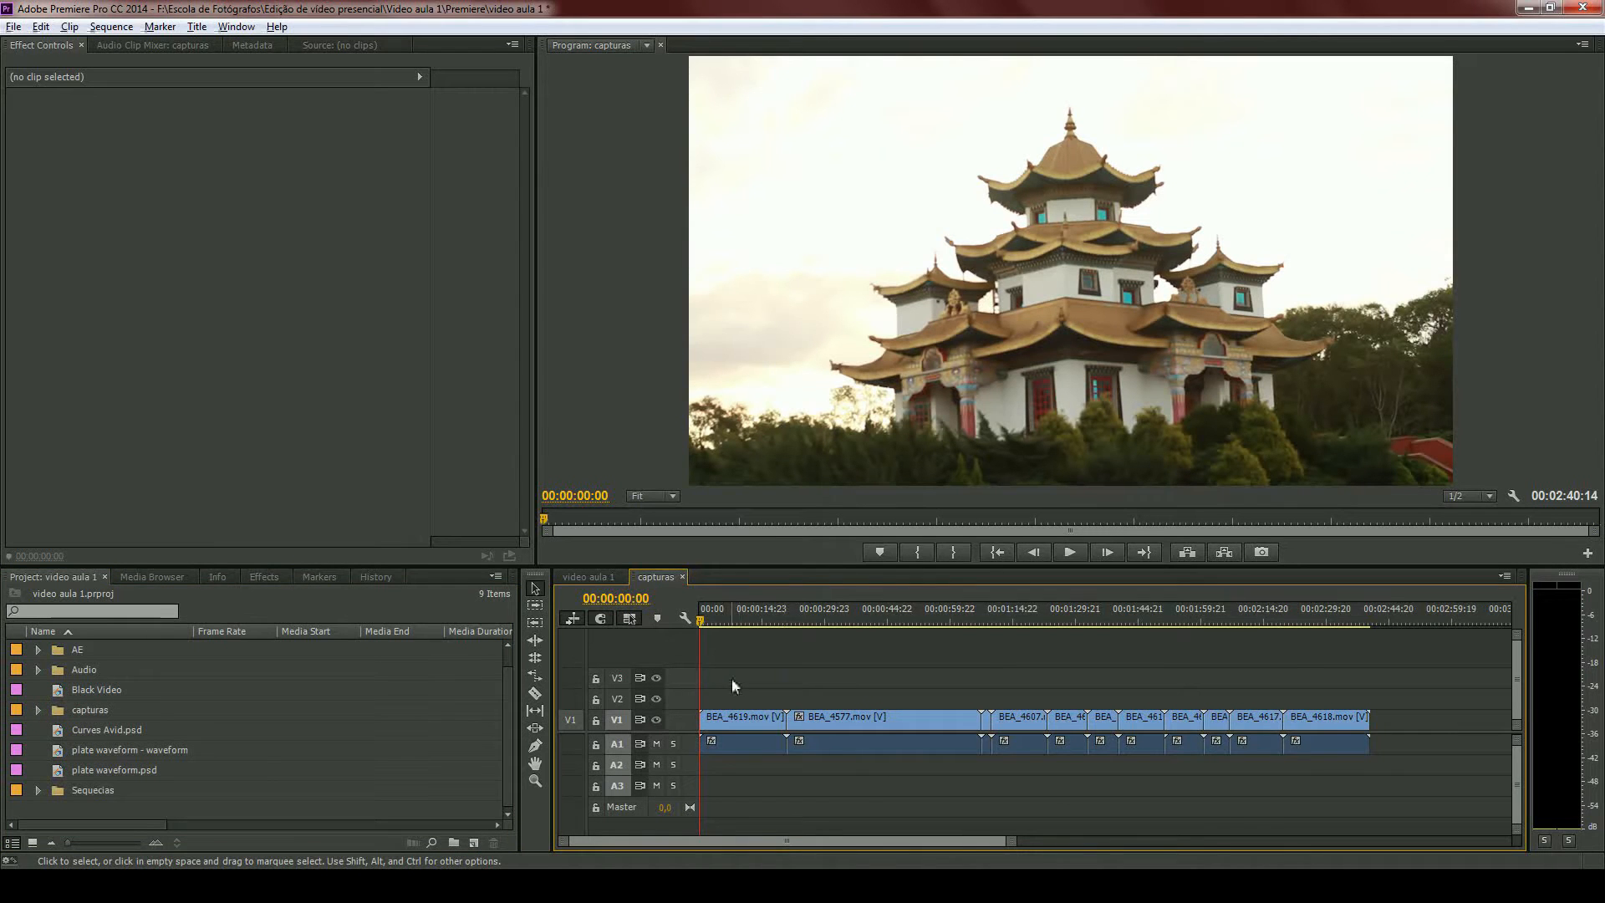
# - Place the playhead at 00:00:24:18 on the BEA_4577.mov clip in the capturas sequence
pyautogui.press('=')
pyautogui.press('=')
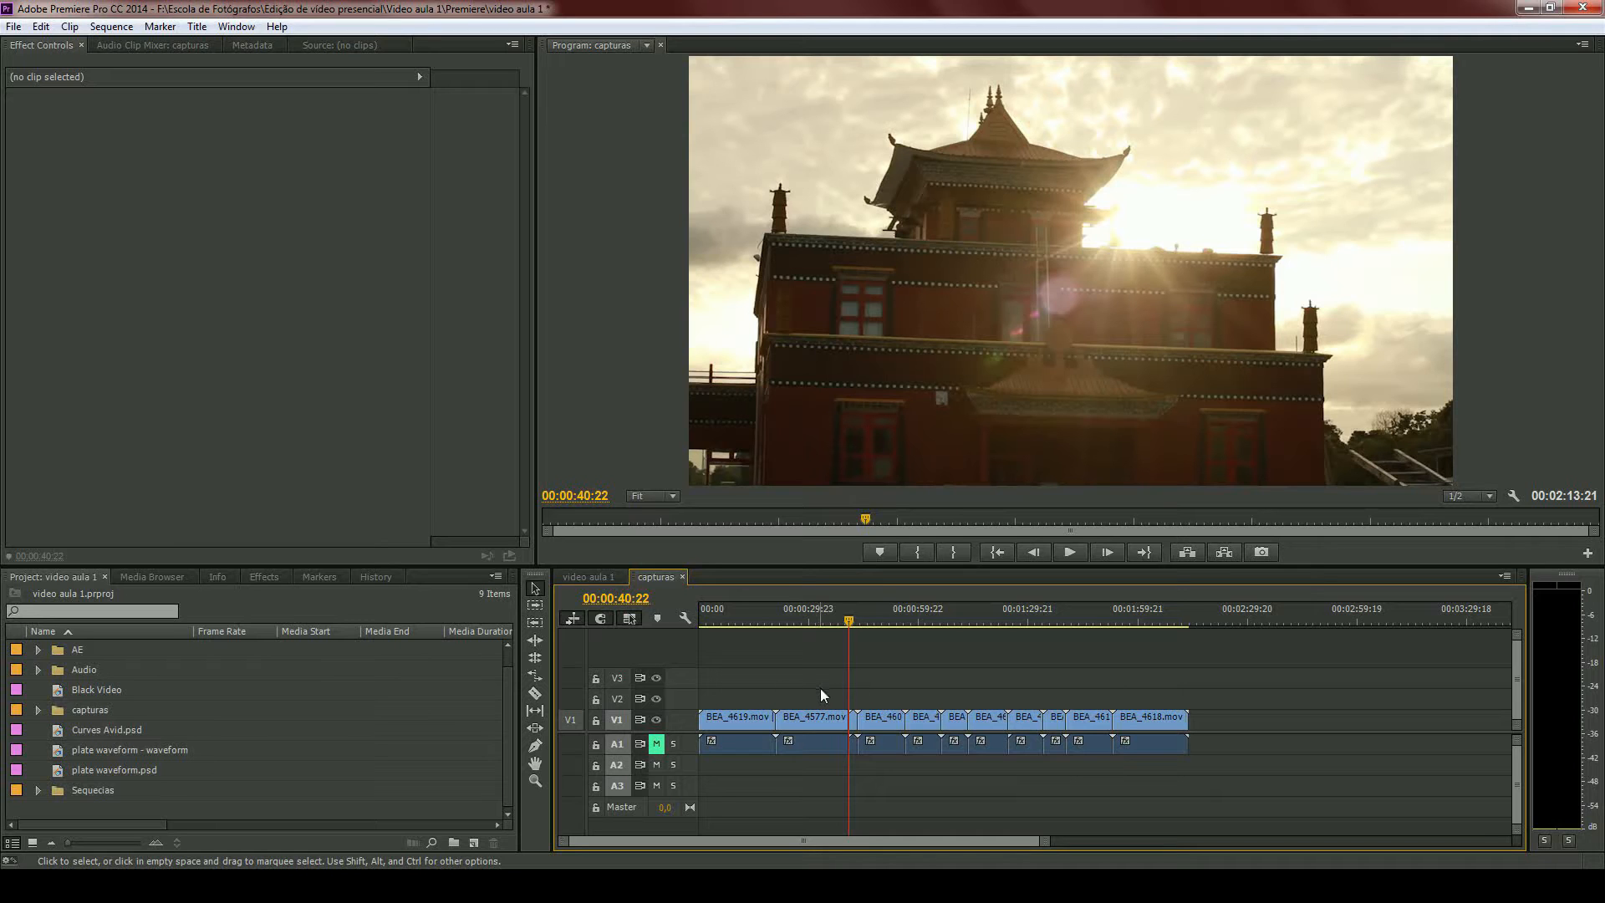
pyautogui.scroll(5, 778, 682)
pyautogui.scroll(3, 819, 656)
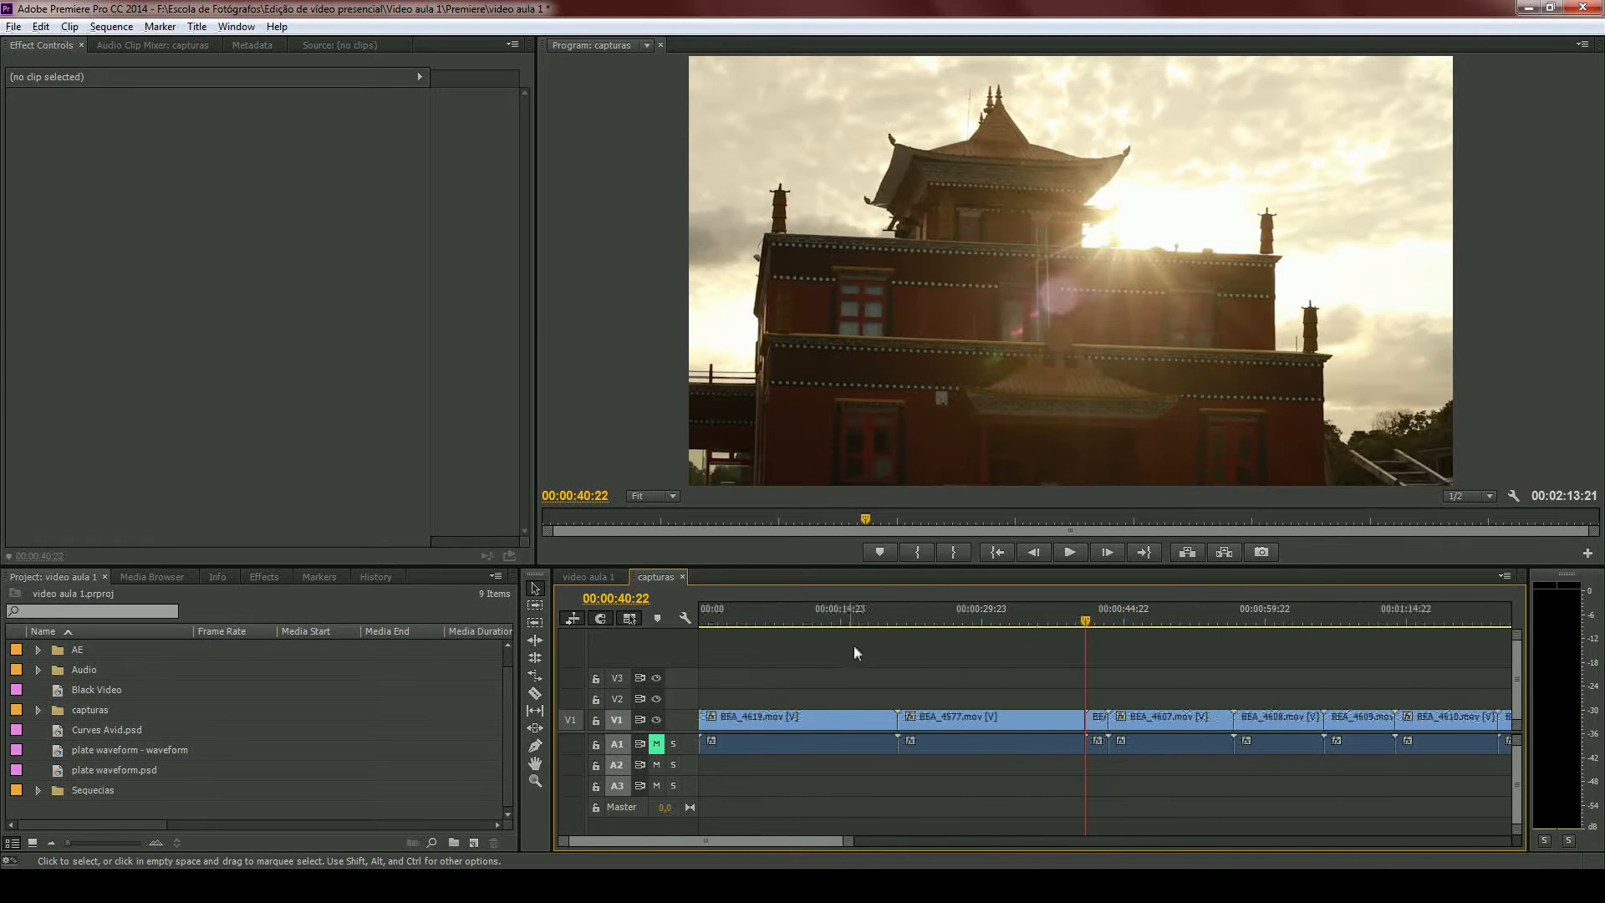
pyautogui.moveTo(904, 620); pyautogui.dragTo(933, 620)
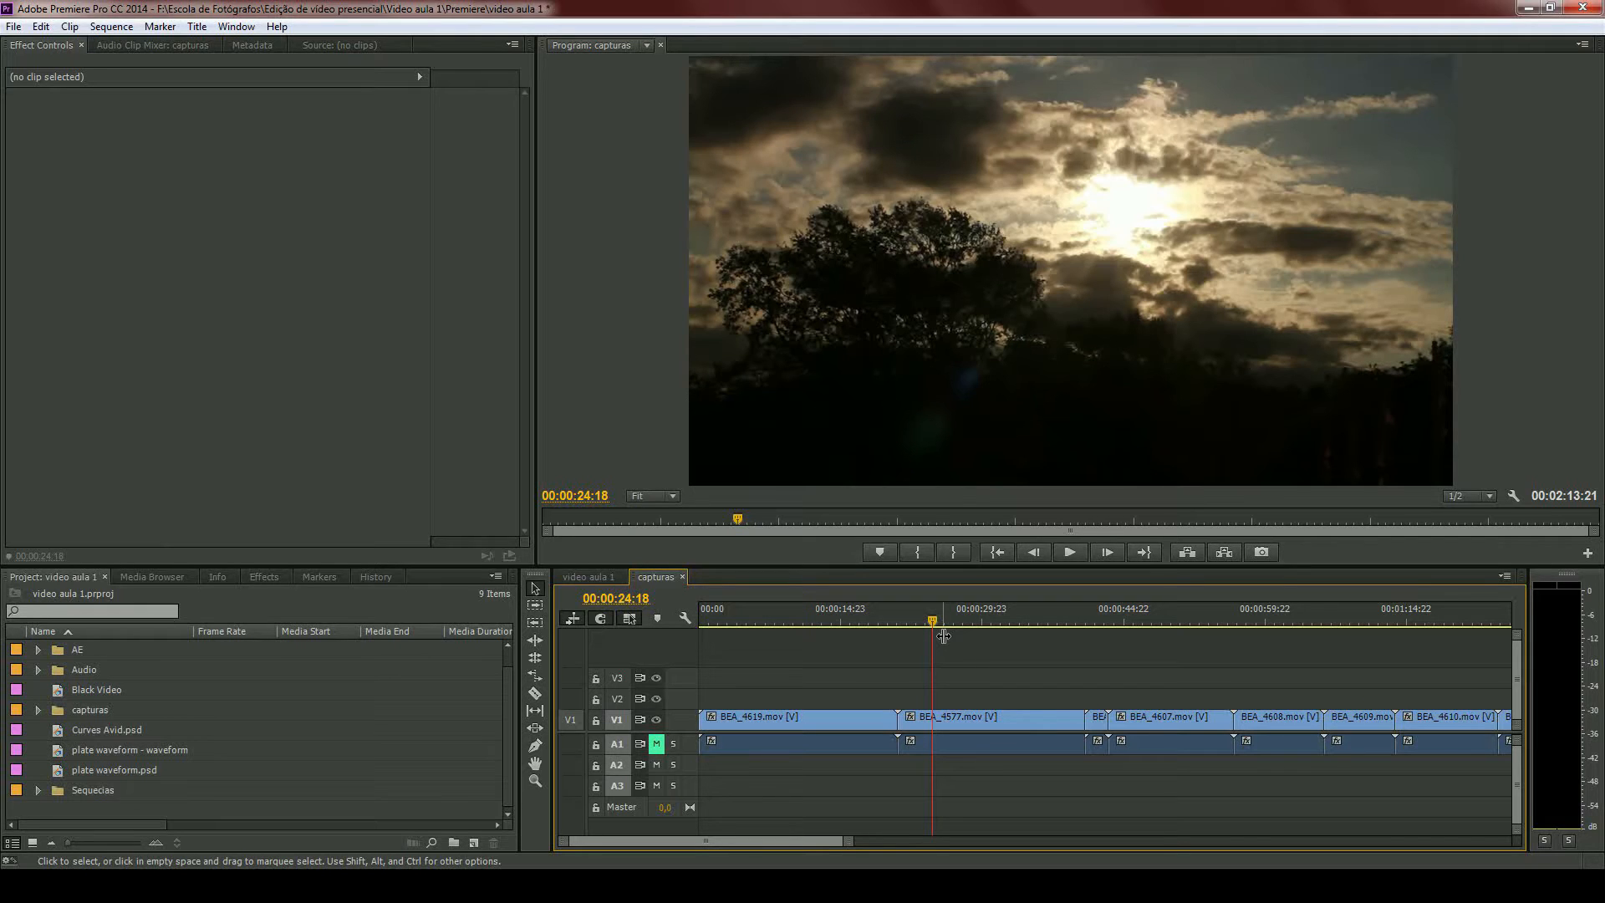
pyautogui.scroll(5, 941, 680)
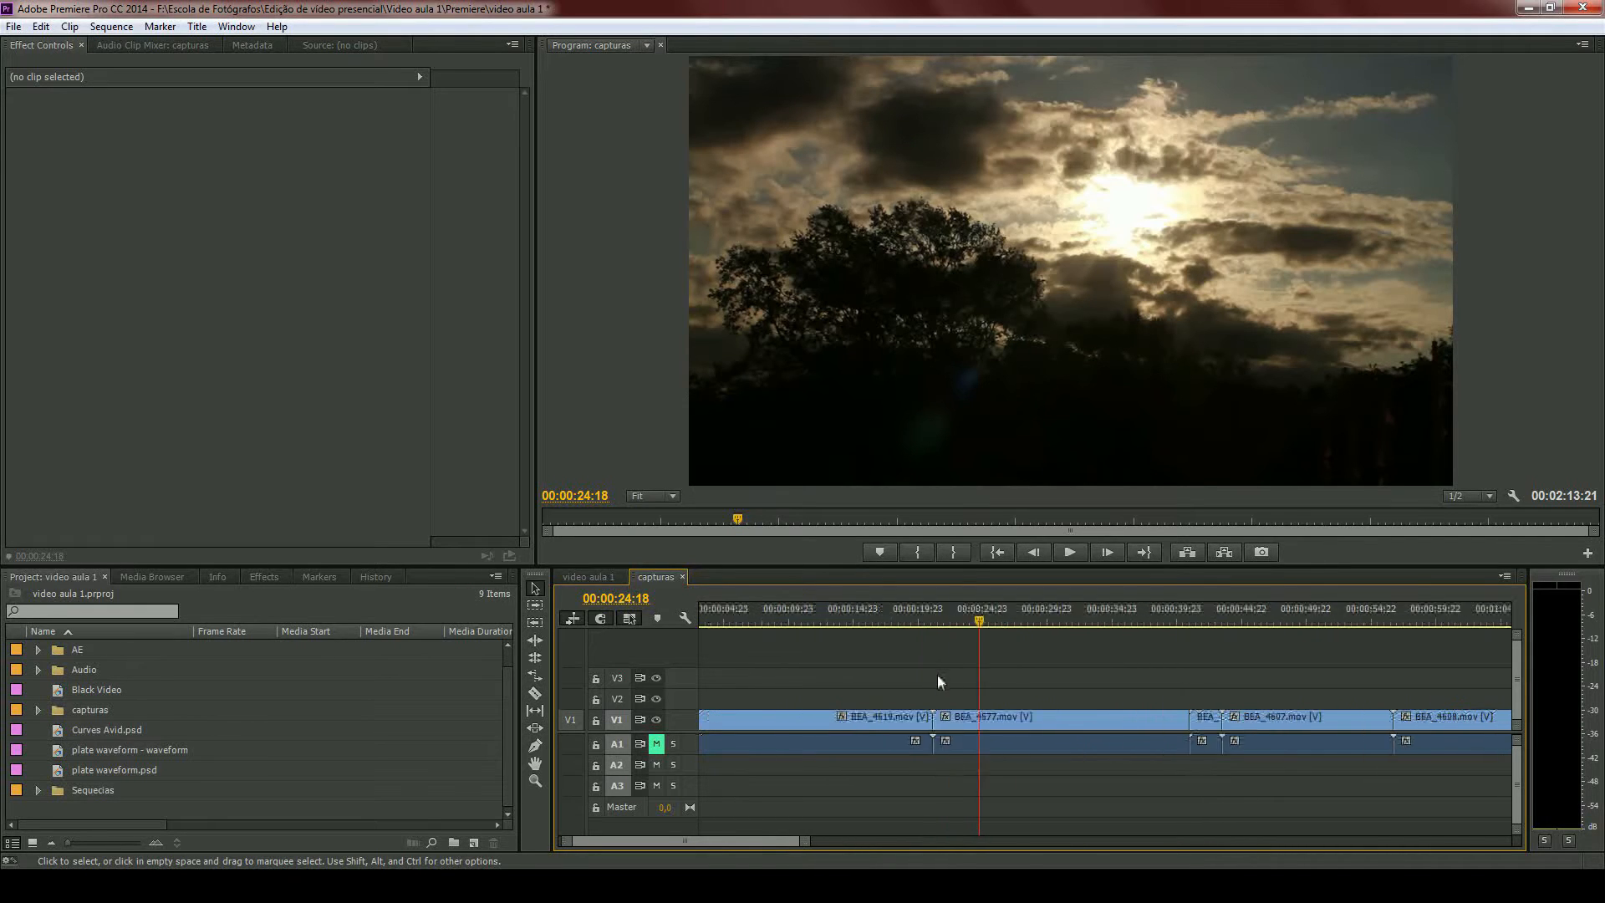
# - Show the YC Waveform scope for the current frame, toggling Chroma and Setup (7.5 IRE) on and back off
pyautogui.click(1513, 495)
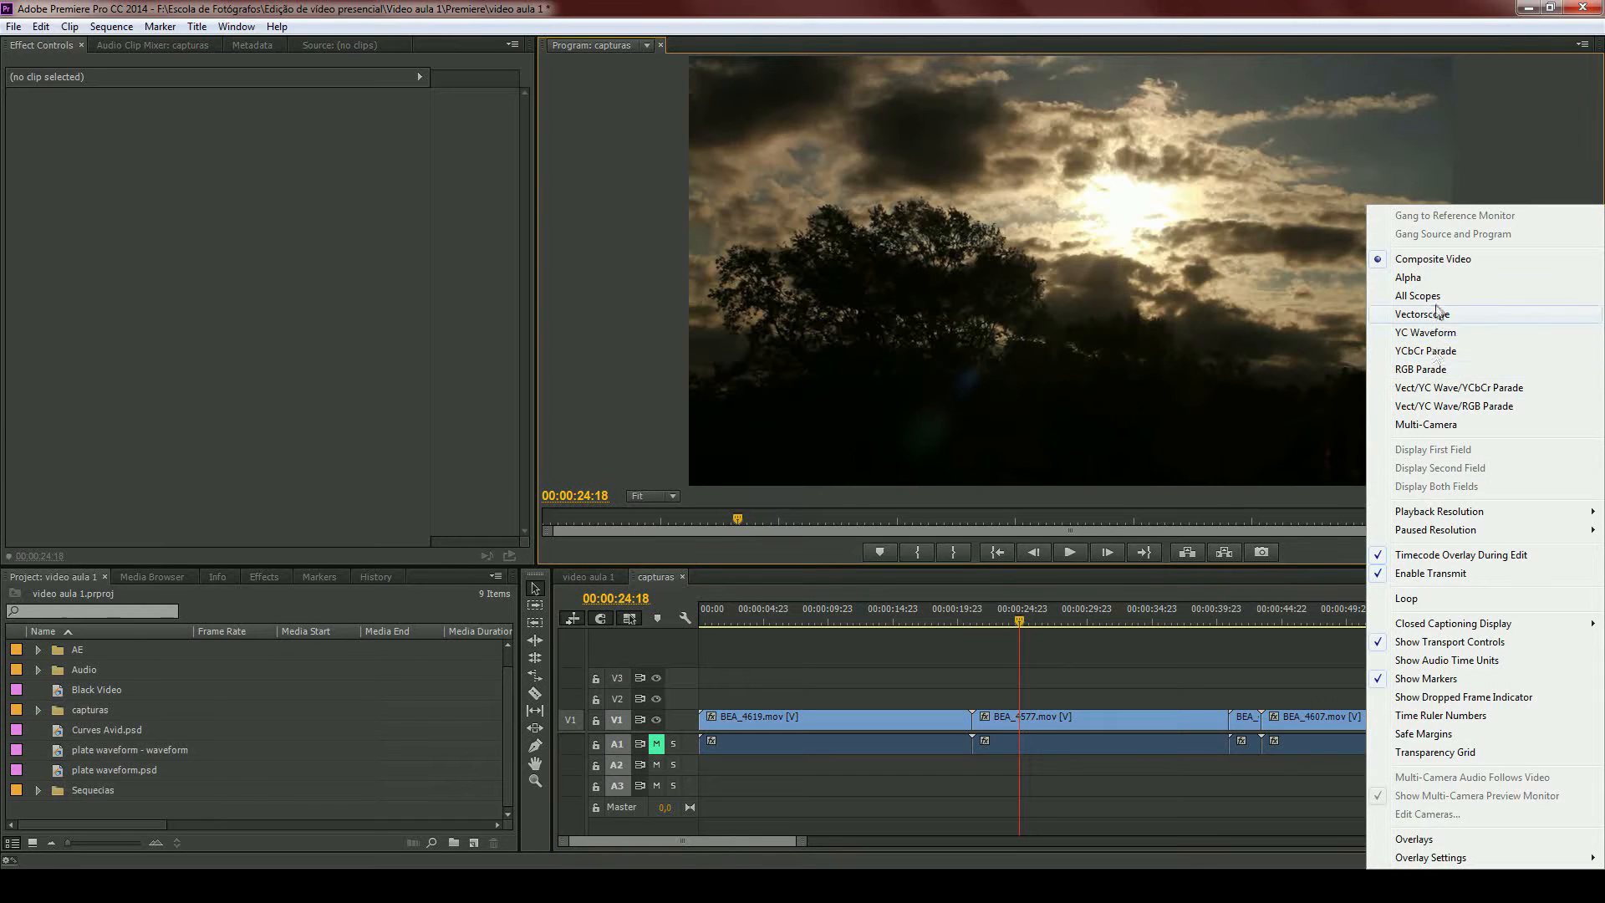
pyautogui.click(1426, 332)
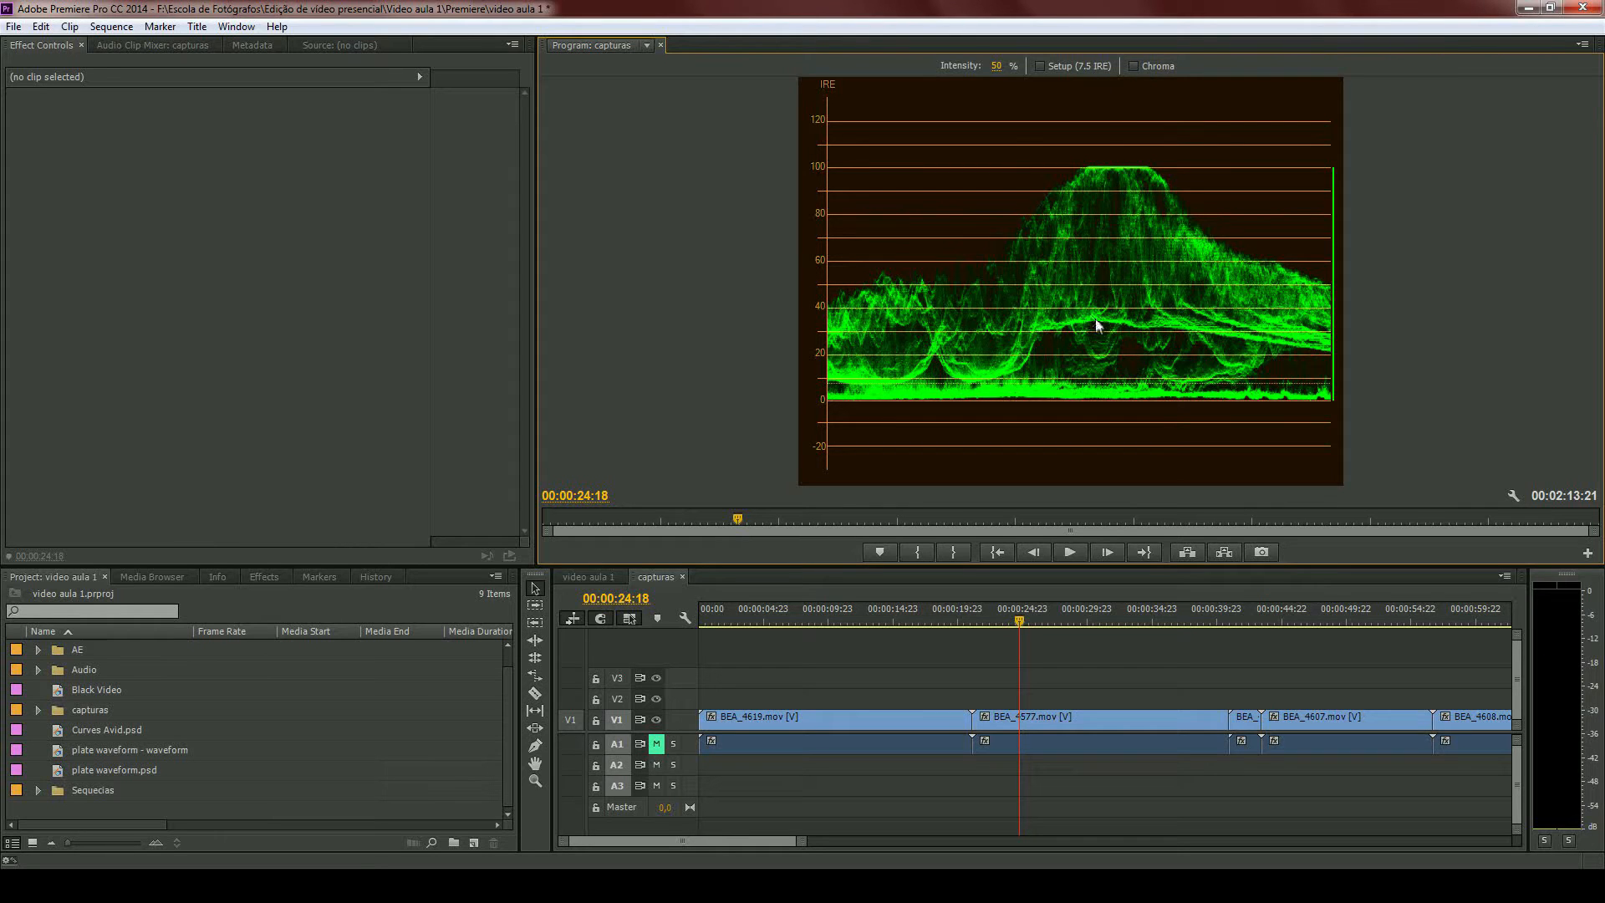
pyautogui.click(1134, 66)
pyautogui.click(1041, 66)
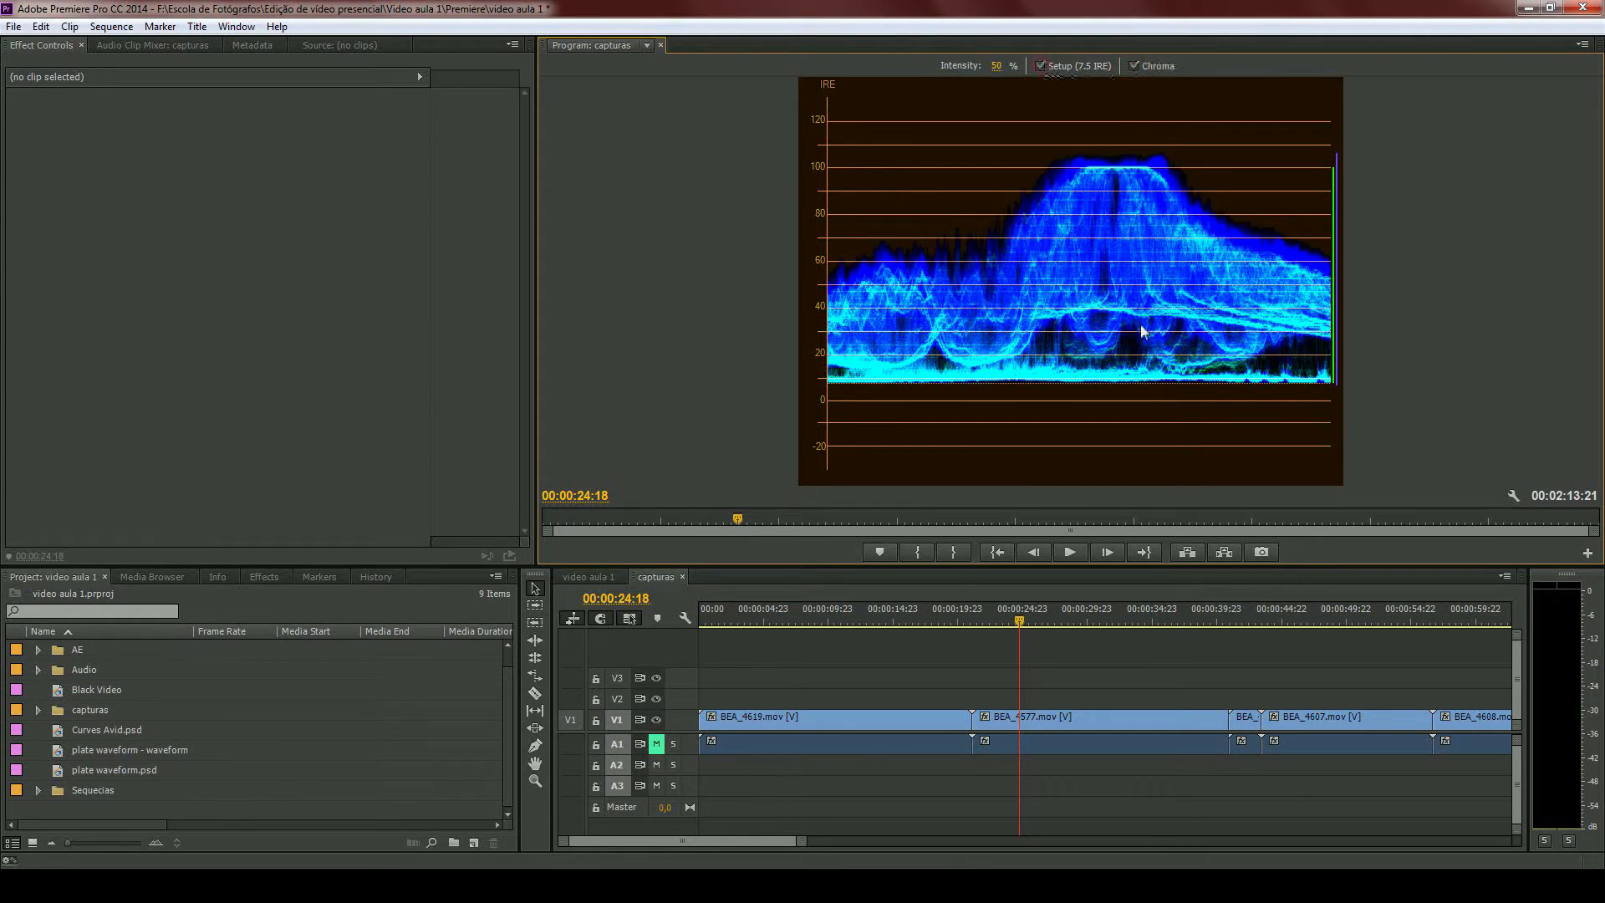
pyautogui.click(1134, 66)
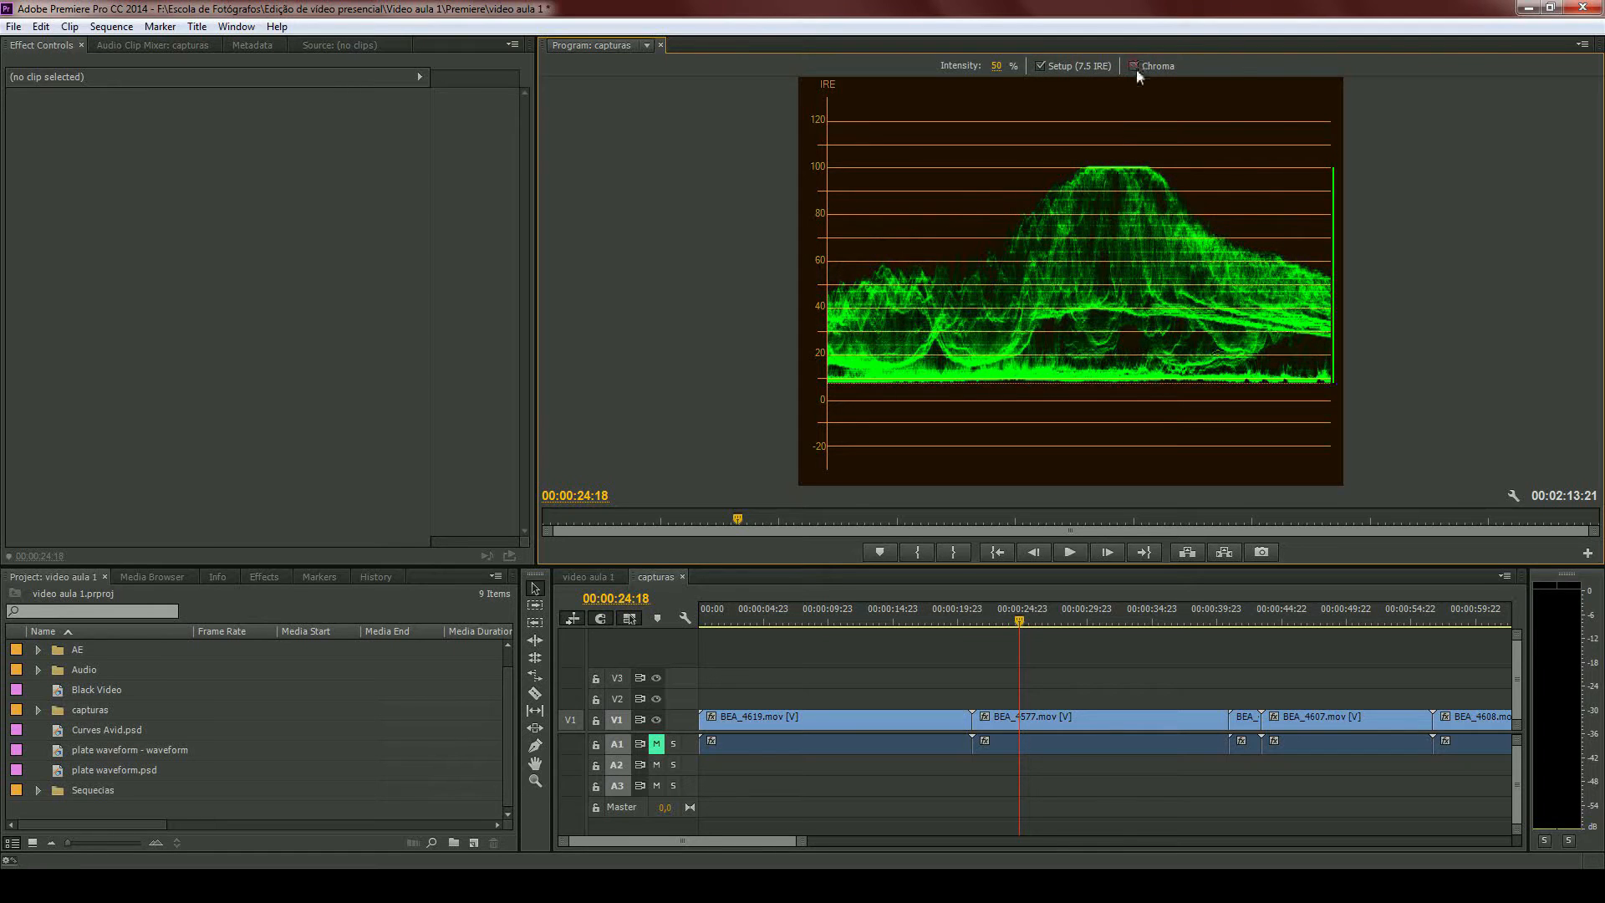
pyautogui.click(1040, 65)
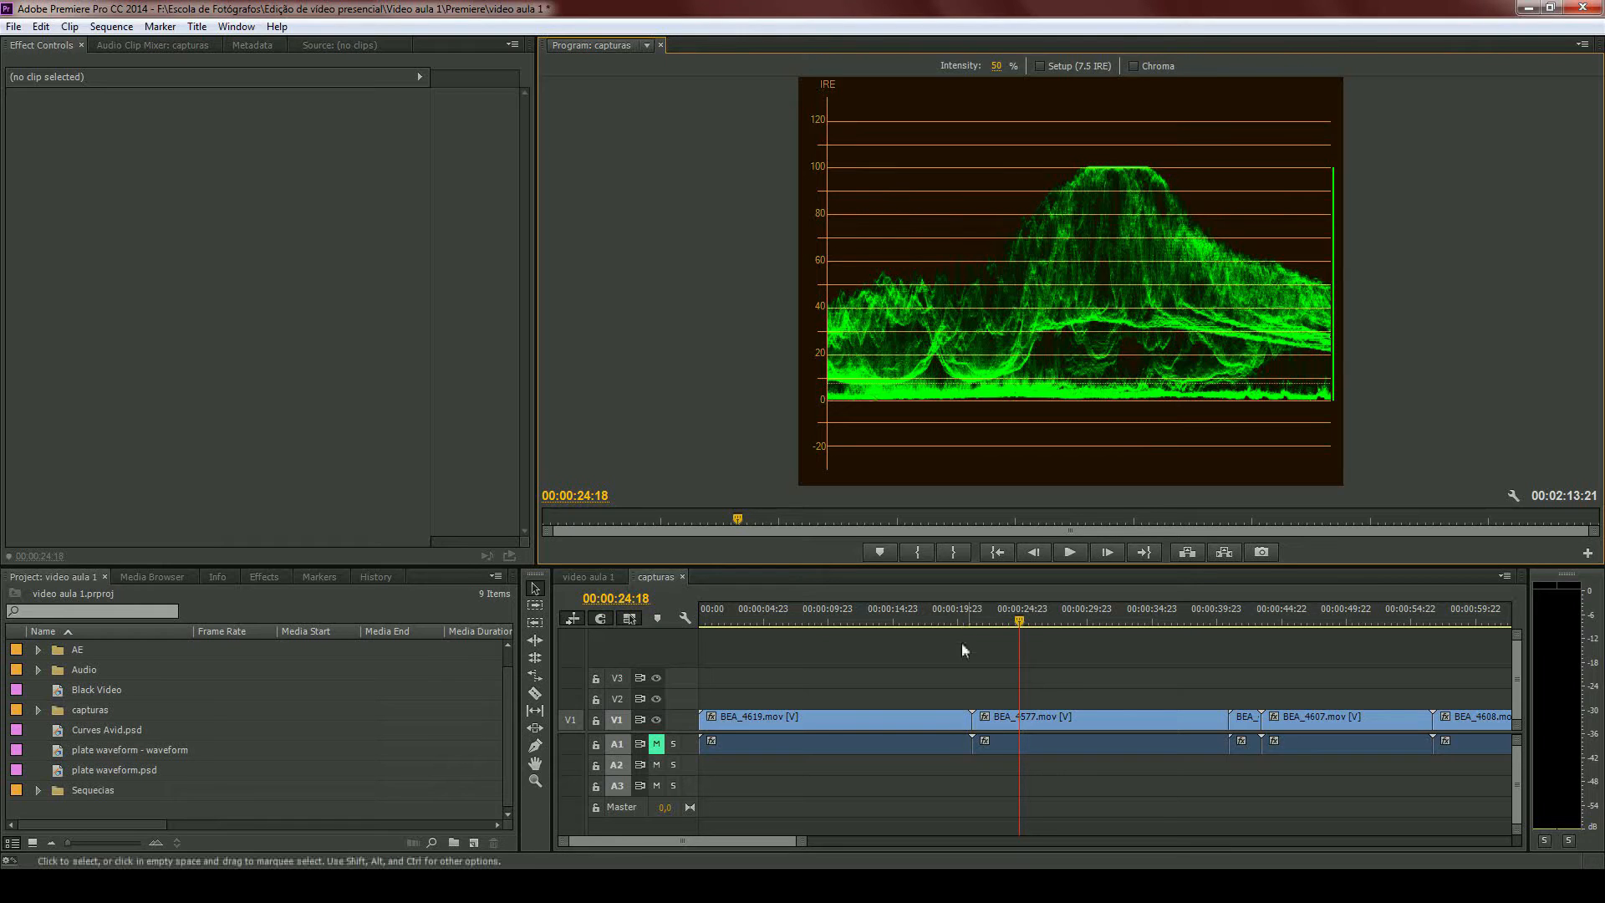
# - Move the playhead past the last clip to 00:02:30:22 and switch the program display back to Composite Video
pyautogui.keyDown('alt'); pyautogui.scroll(-6, 961, 645); pyautogui.keyUp('alt')
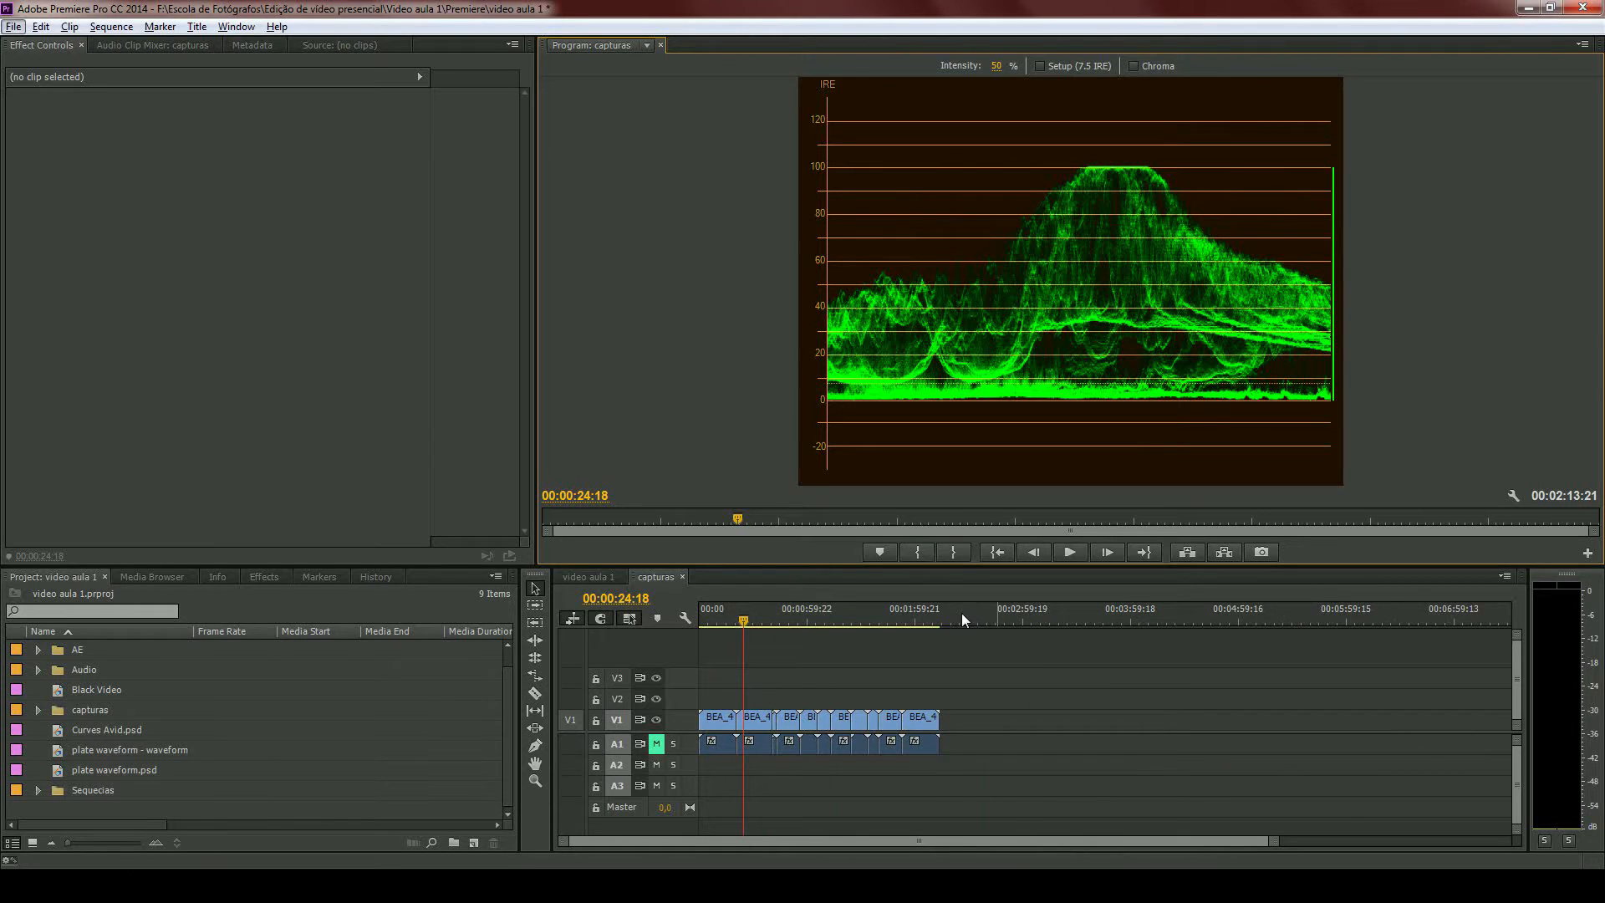
pyautogui.moveTo(961, 618); pyautogui.dragTo(971, 618)
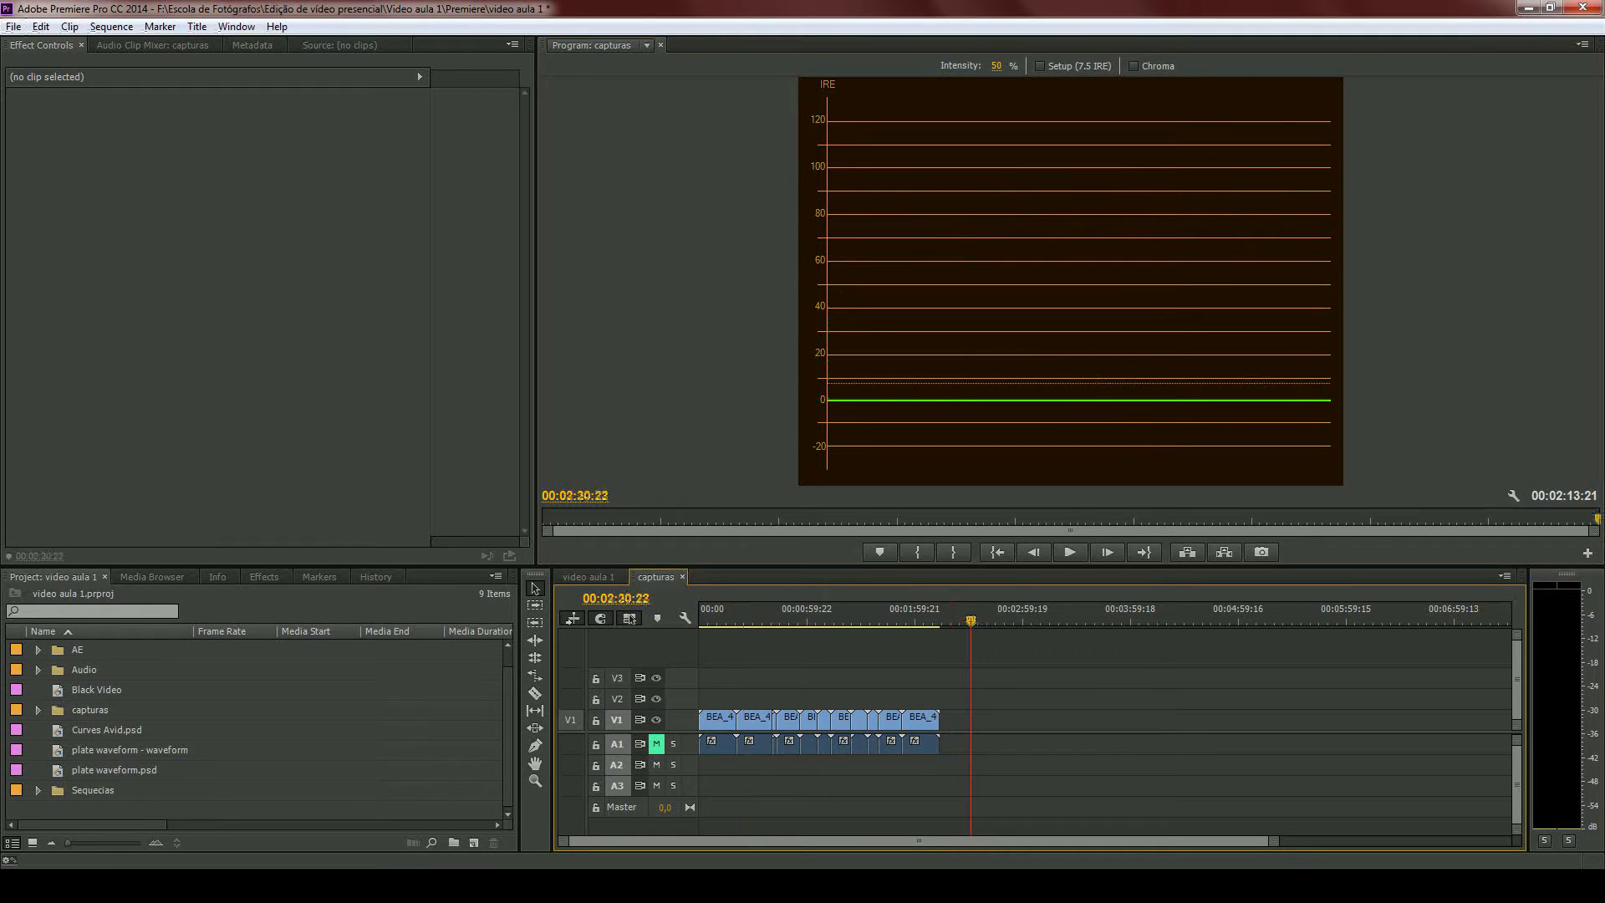
pyautogui.click(1513, 495)
pyautogui.click(1444, 261)
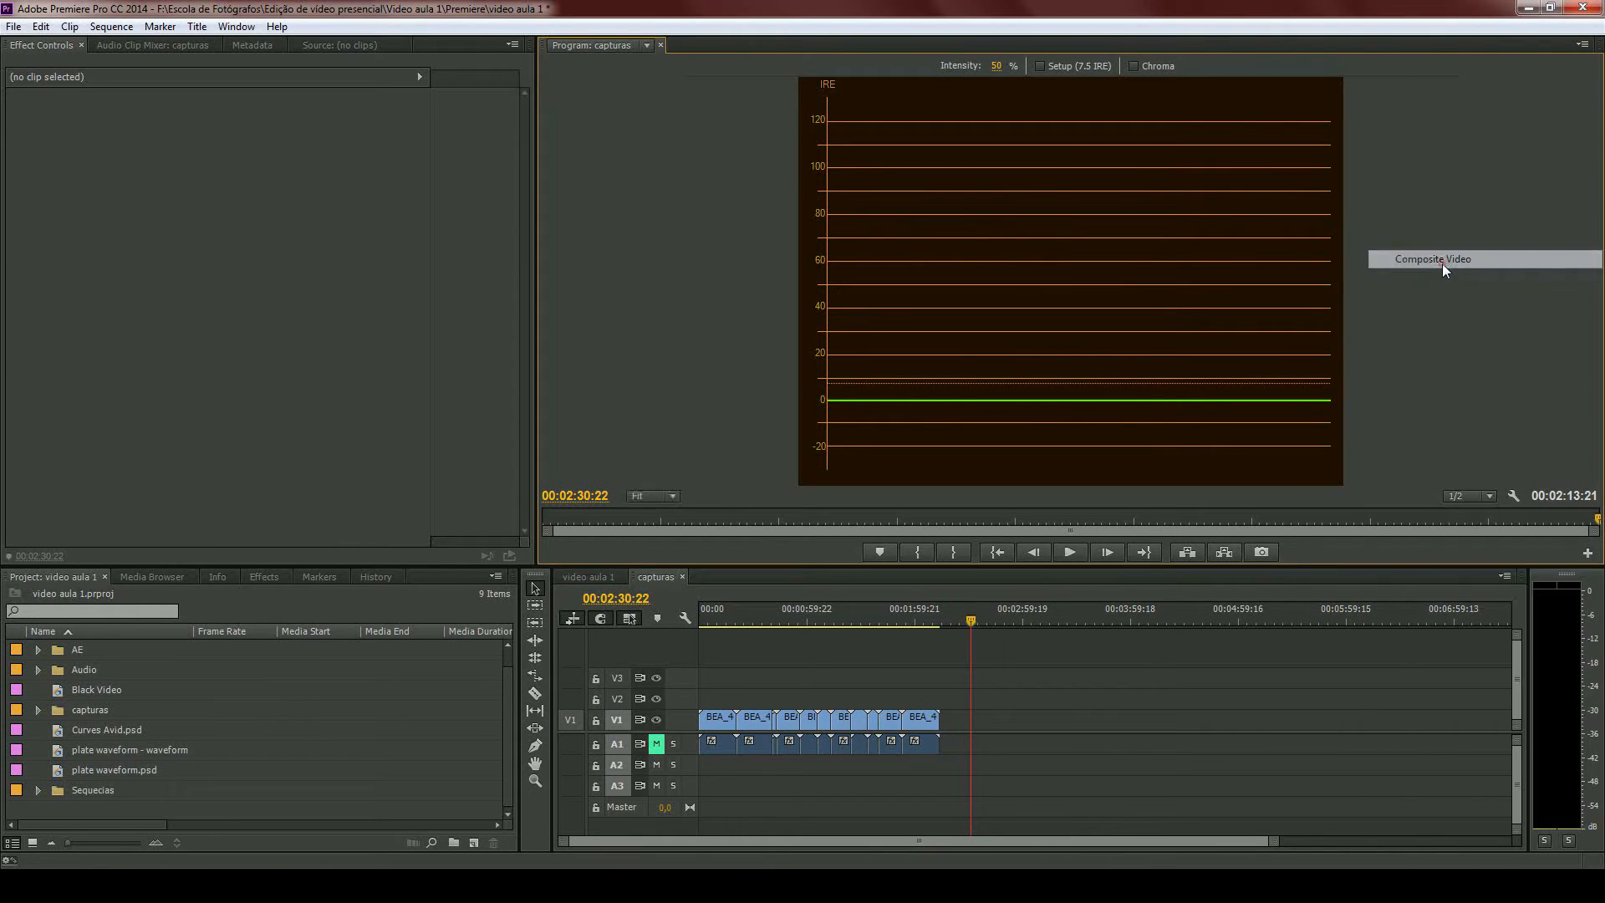
# - Place plate waveform.psd on track V1 at 00:02:30:22 and move the playhead over it to 00:02:32:14
pyautogui.click(92, 754)
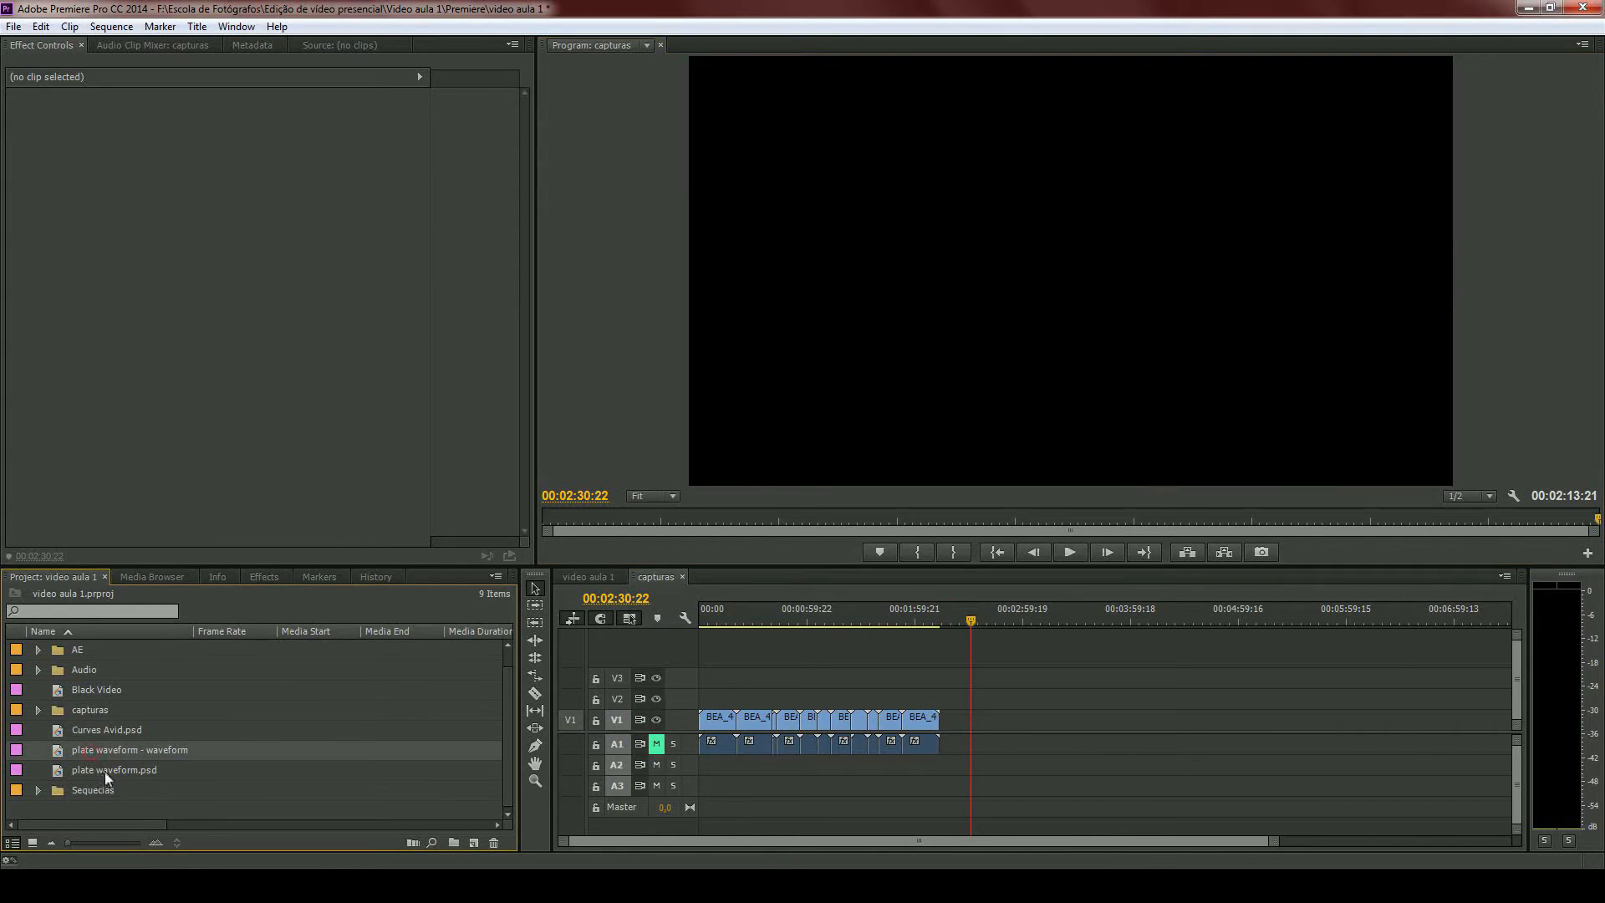
pyautogui.moveTo(108, 777); pyautogui.dragTo(985, 727)
pyautogui.scroll(4, 976, 724)
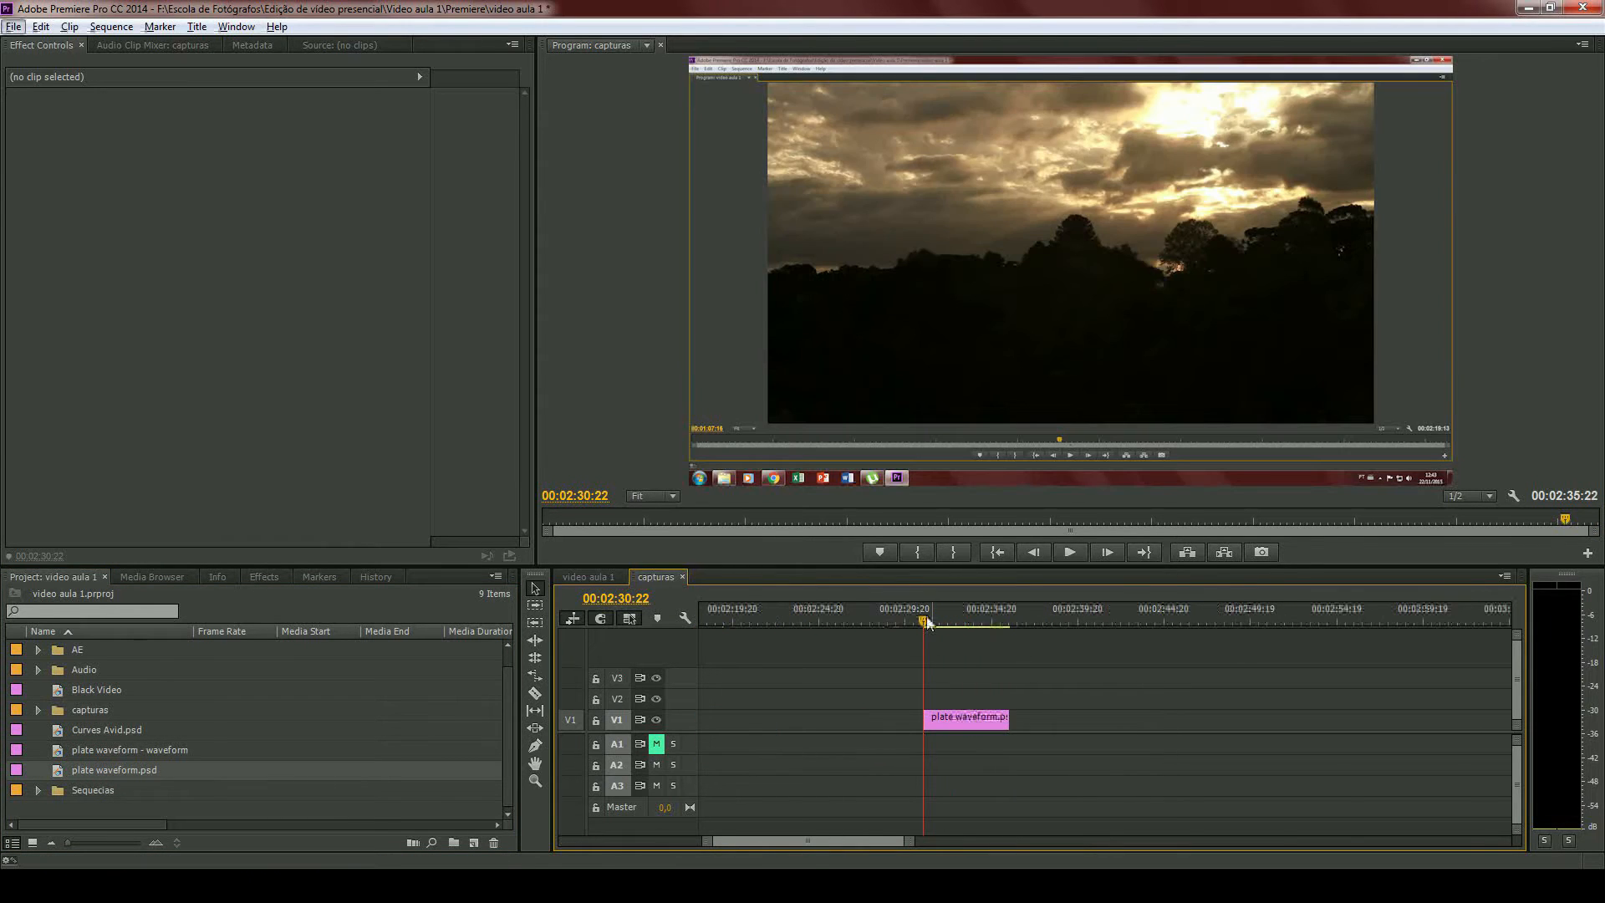
pyautogui.moveTo(918, 609); pyautogui.dragTo(952, 611)
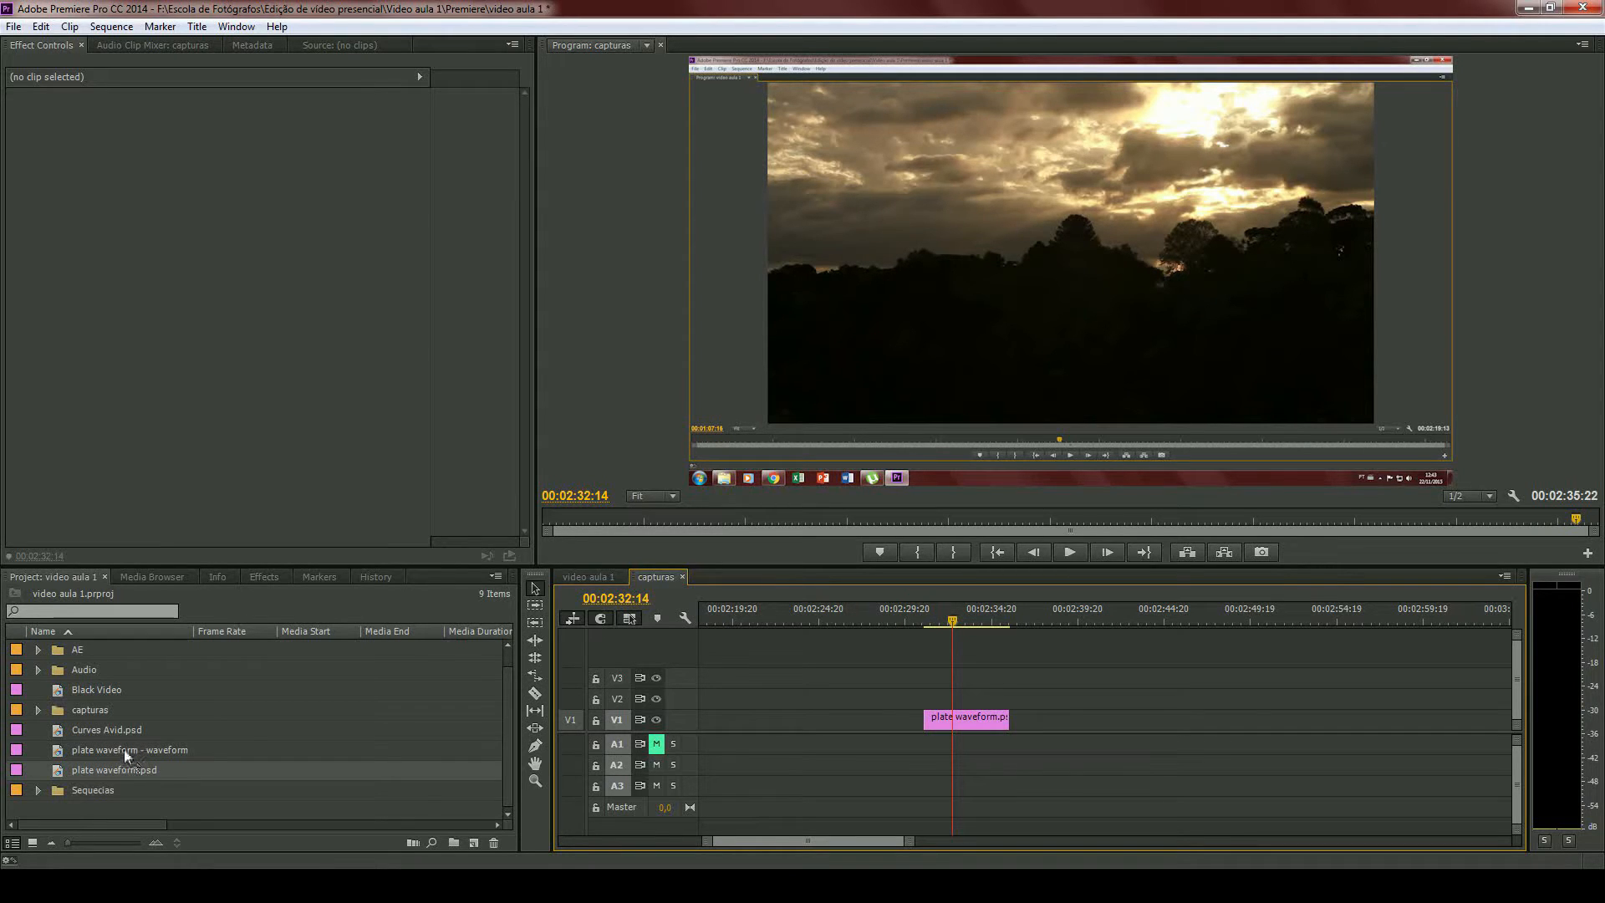
# - Place the plate waveform - waveform image on track V2, aligned directly above the plate waveform.psd clip
pyautogui.moveTo(124, 749); pyautogui.dragTo(922, 709)
pyautogui.press('=')
pyautogui.press('=')
pyautogui.press('=')
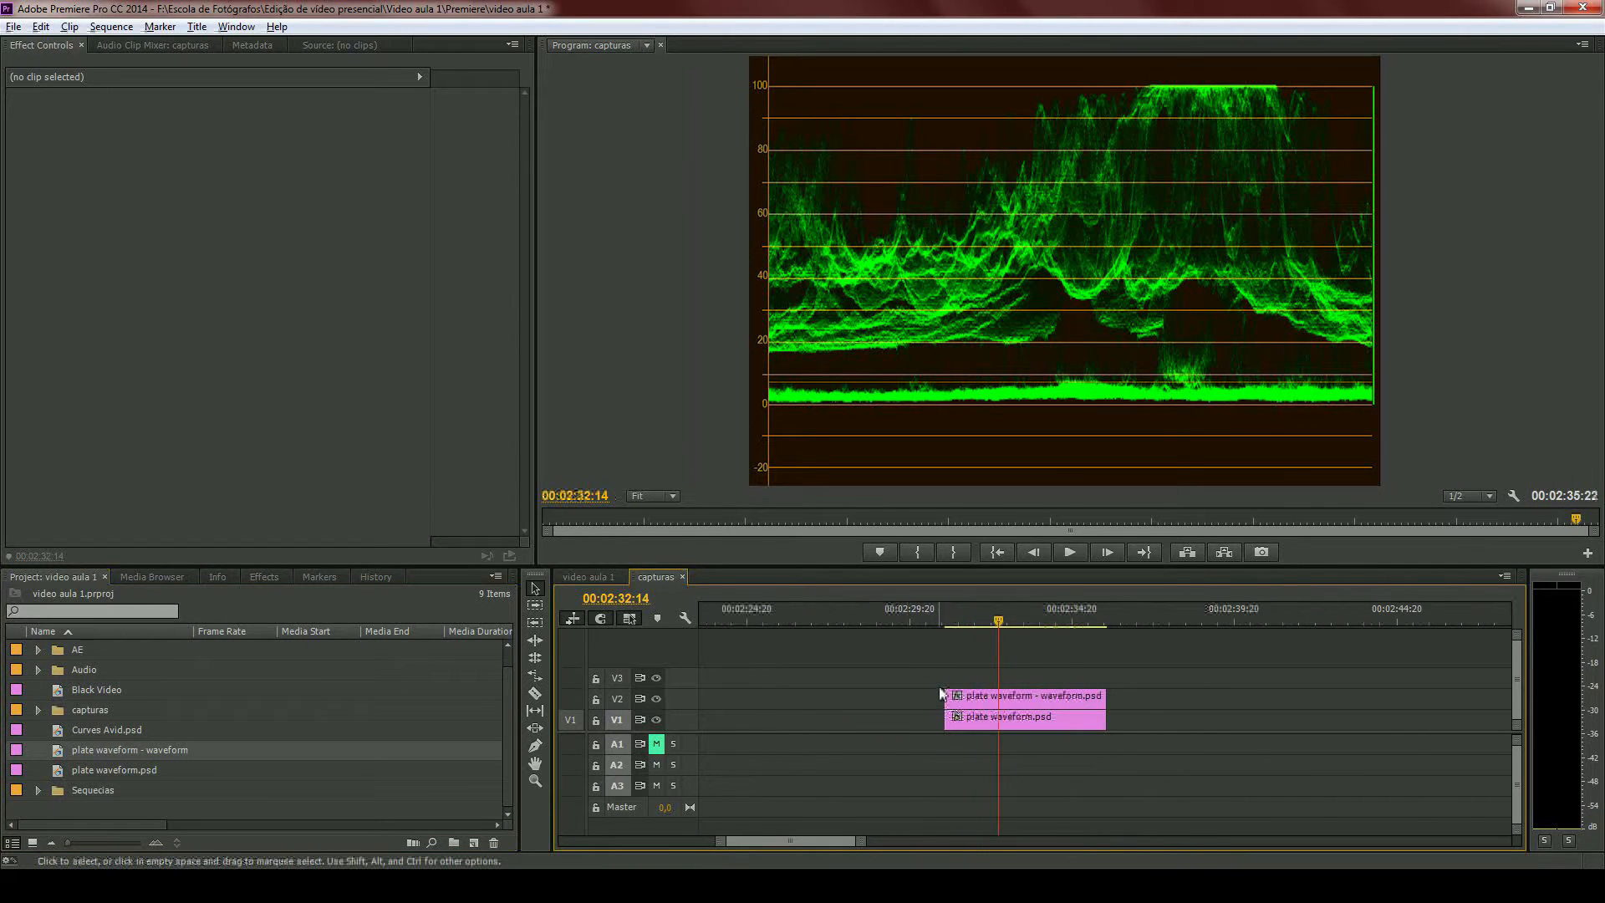
pyautogui.press('alt')
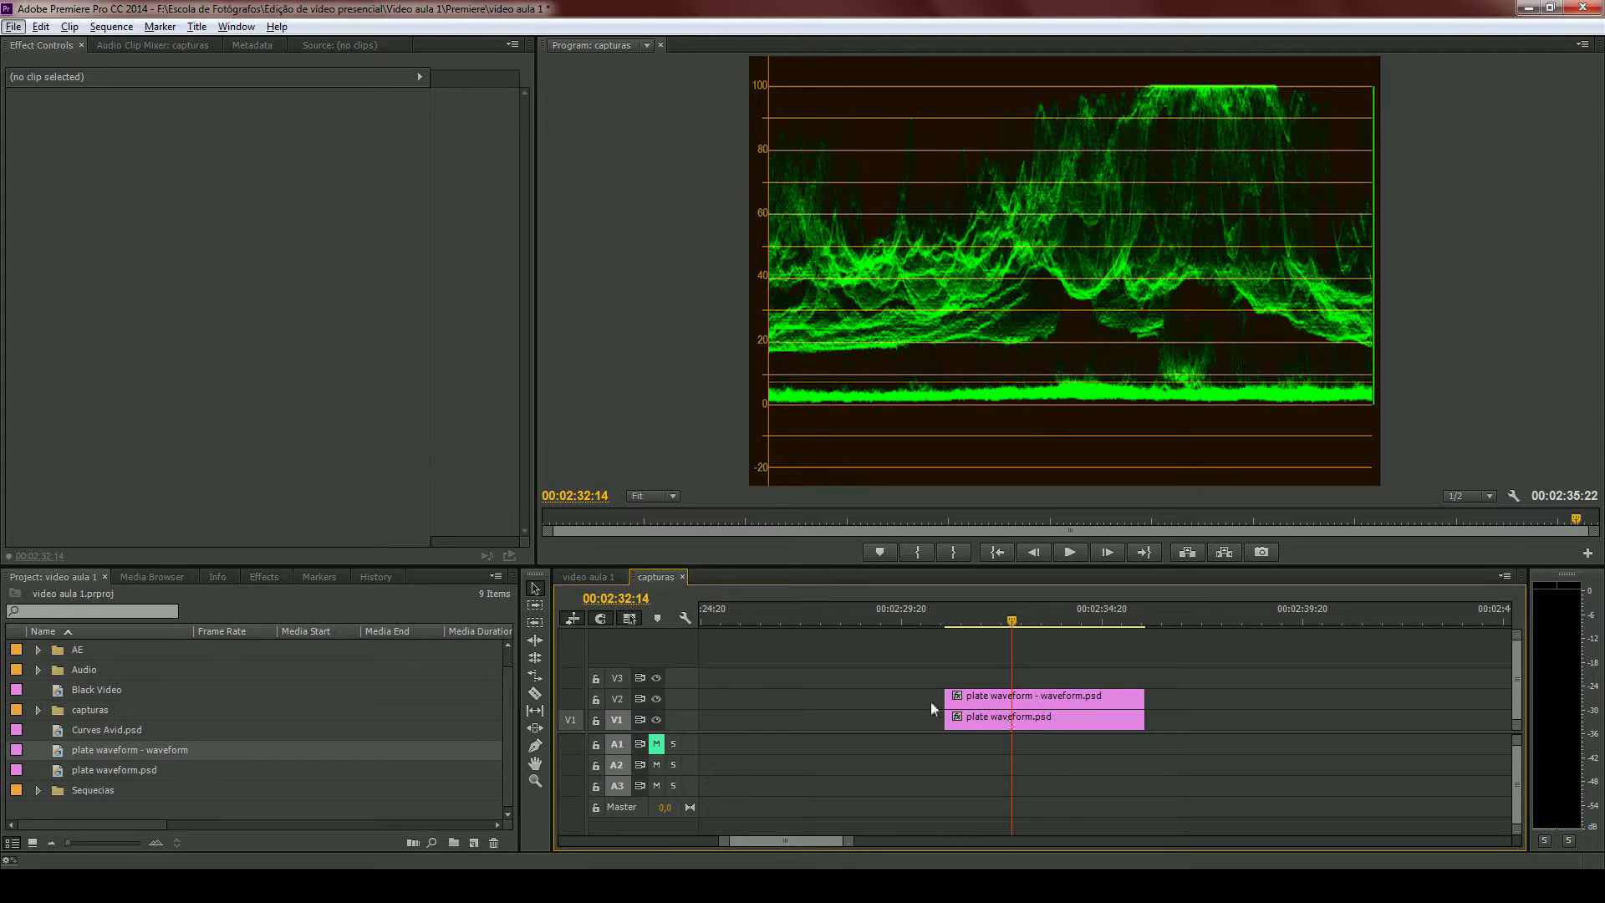
# - Hide track V2 to expose the landscape plate and enlarge the program monitor area
pyautogui.click(657, 699)
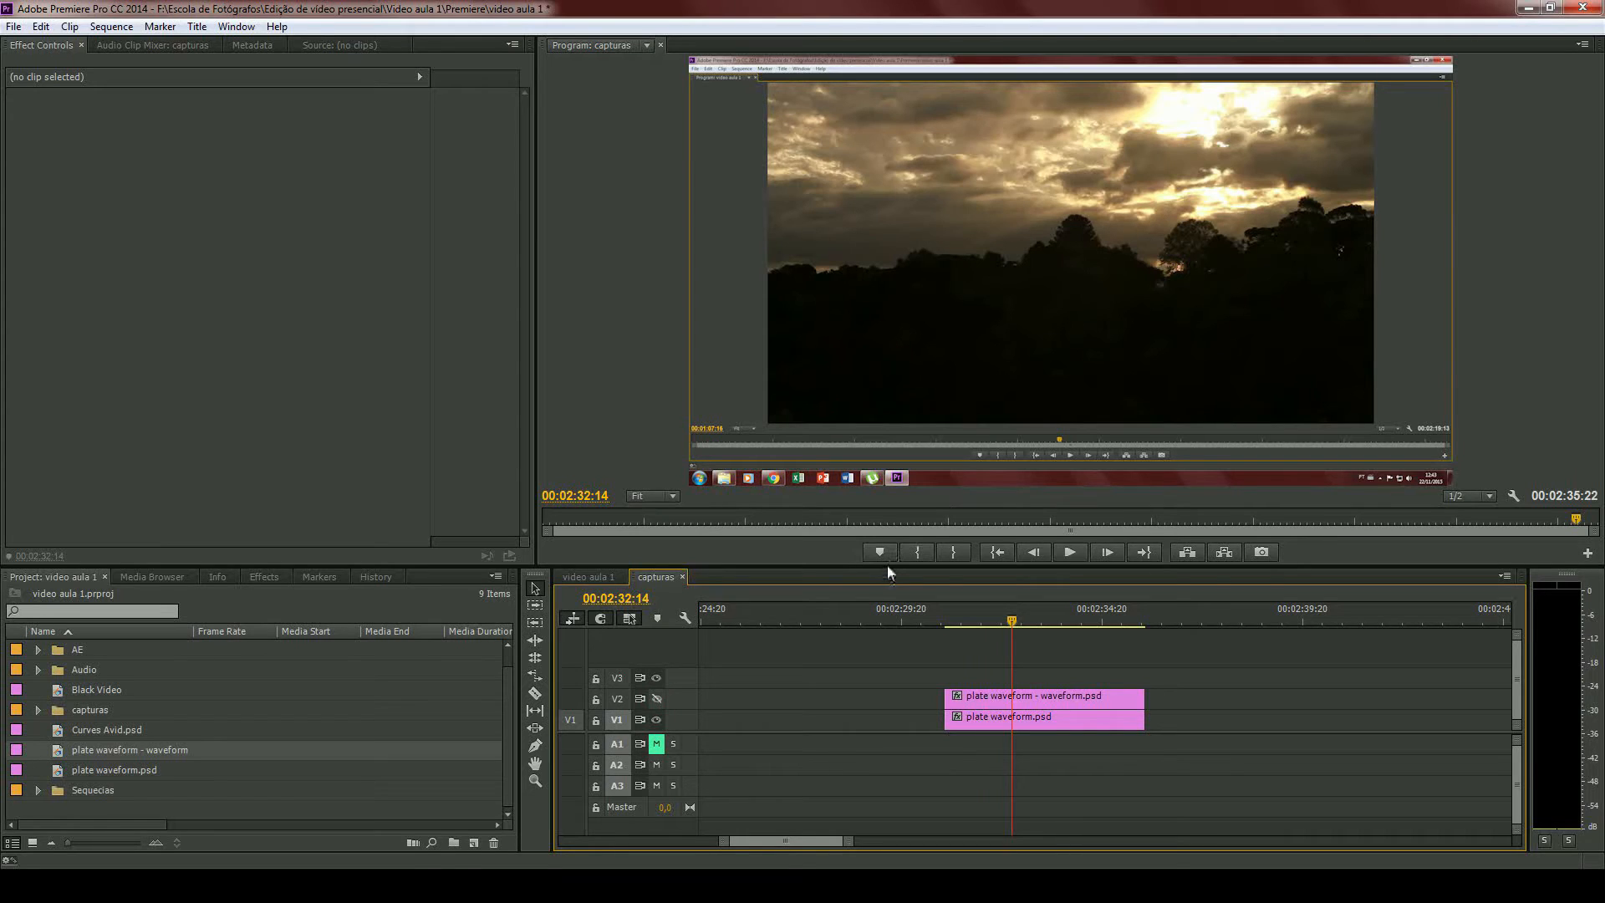
pyautogui.moveTo(888, 570); pyautogui.dragTo(888, 630)
pyautogui.scroll(5, 1009, 739)
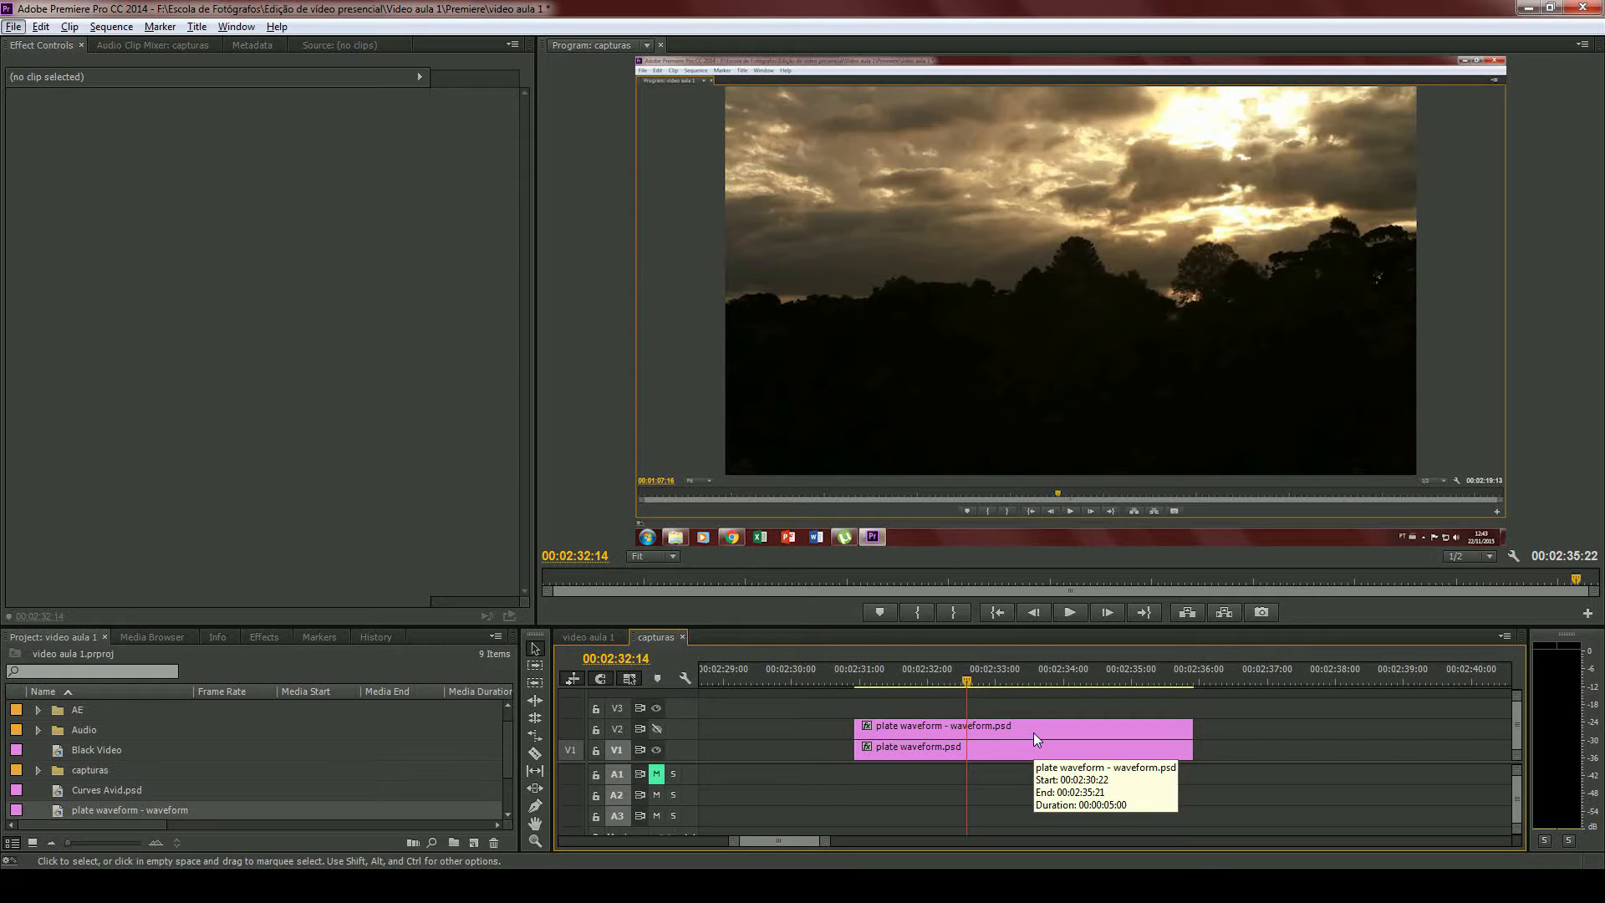
# - Show track V2 again and lower the waveform plate clip's opacity to 0%
pyautogui.click(656, 728)
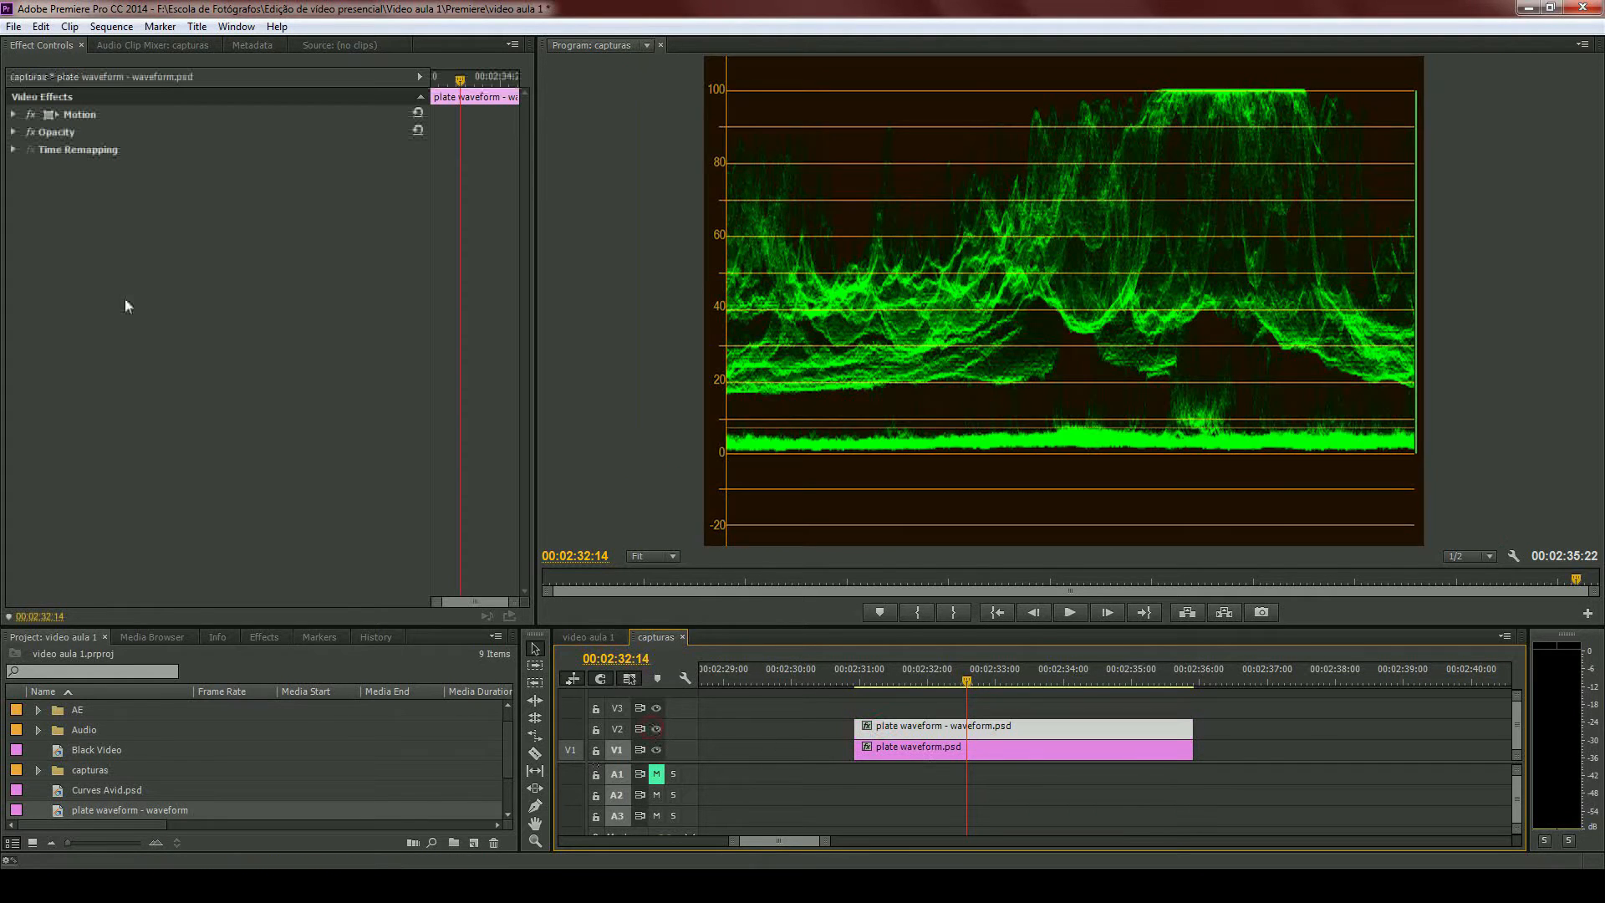
pyautogui.click(14, 132)
pyautogui.moveTo(235, 168); pyautogui.dragTo(72, 168)
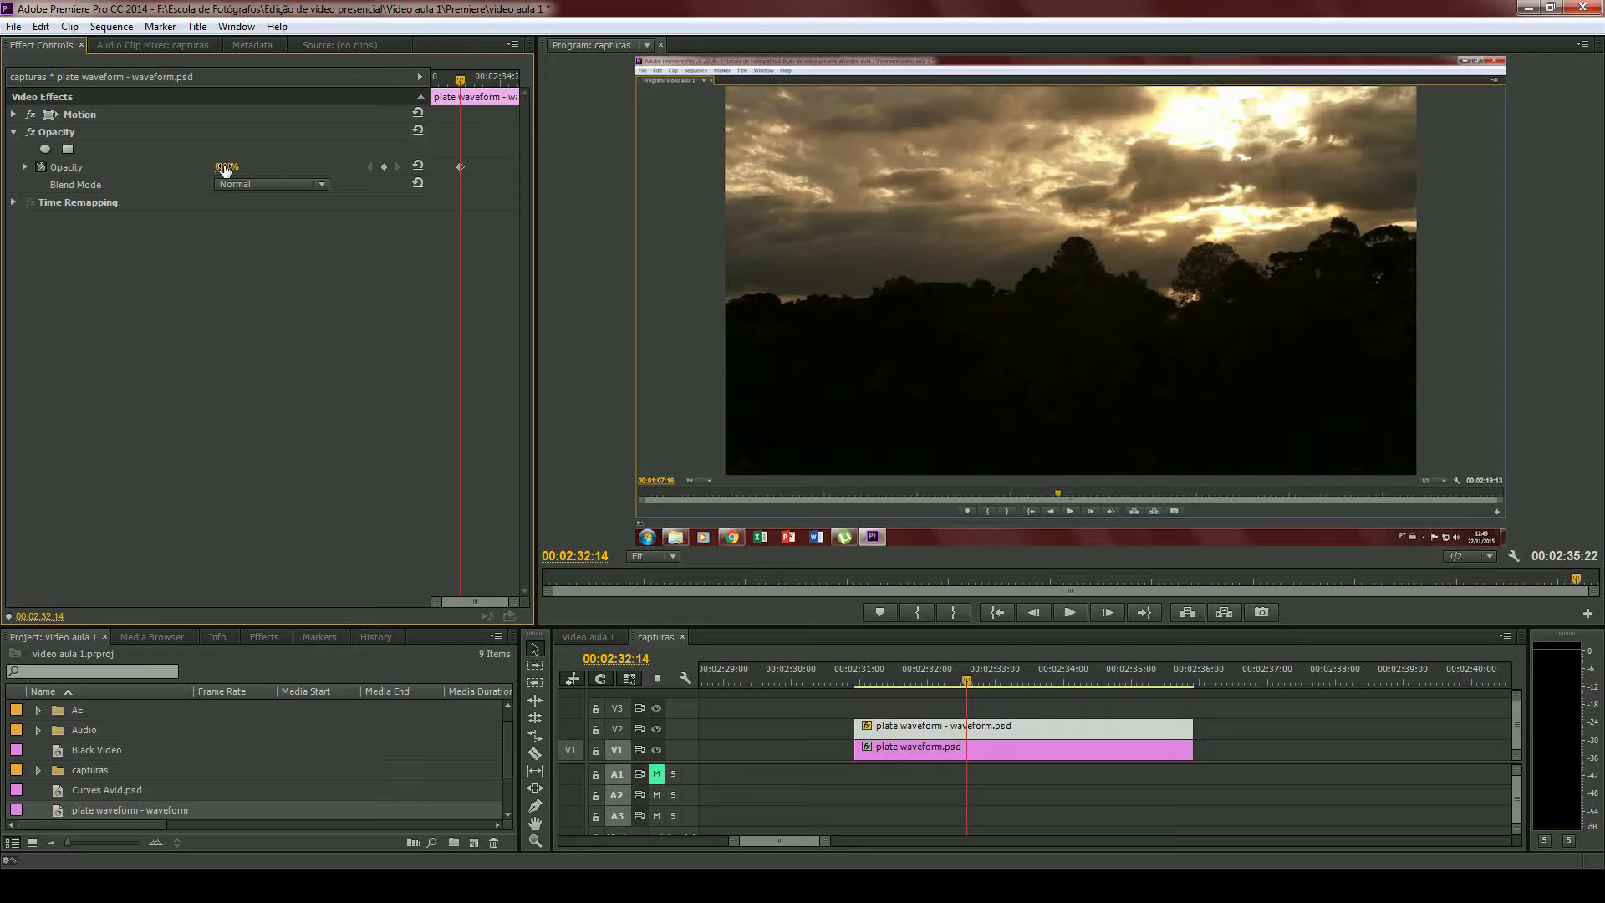
# - Alternate the waveform plate's opacity between 100% and 0%, pausing at a 43% blend, to compare the waveform with the landscape
pyautogui.moveTo(225, 168); pyautogui.dragTo(336, 201)
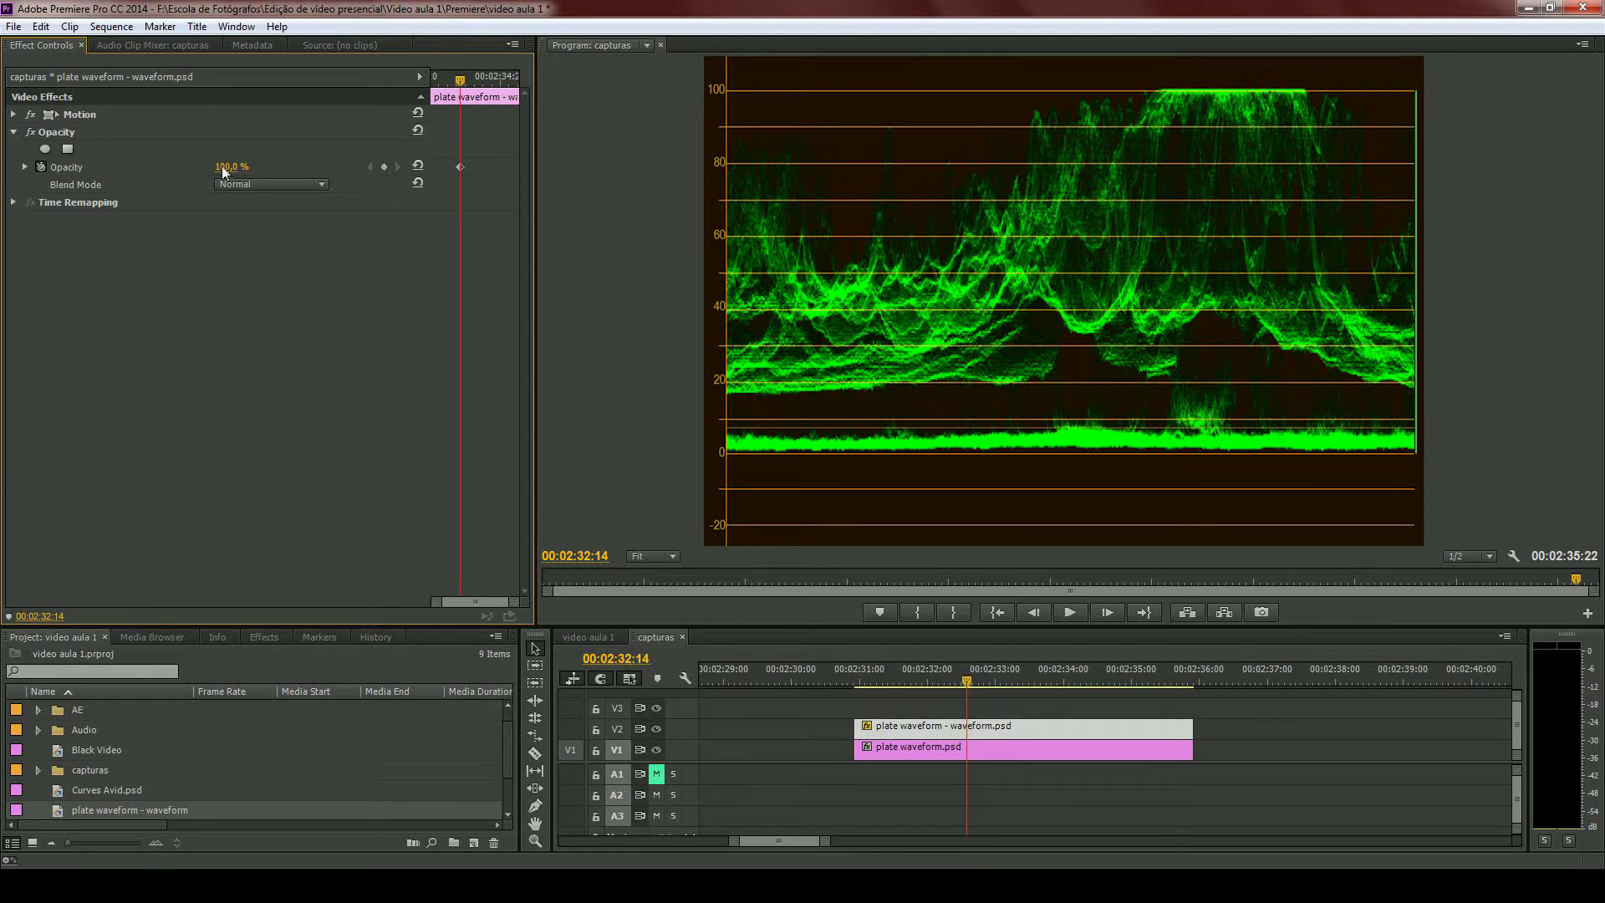
pyautogui.moveTo(226, 167); pyautogui.dragTo(133, 169)
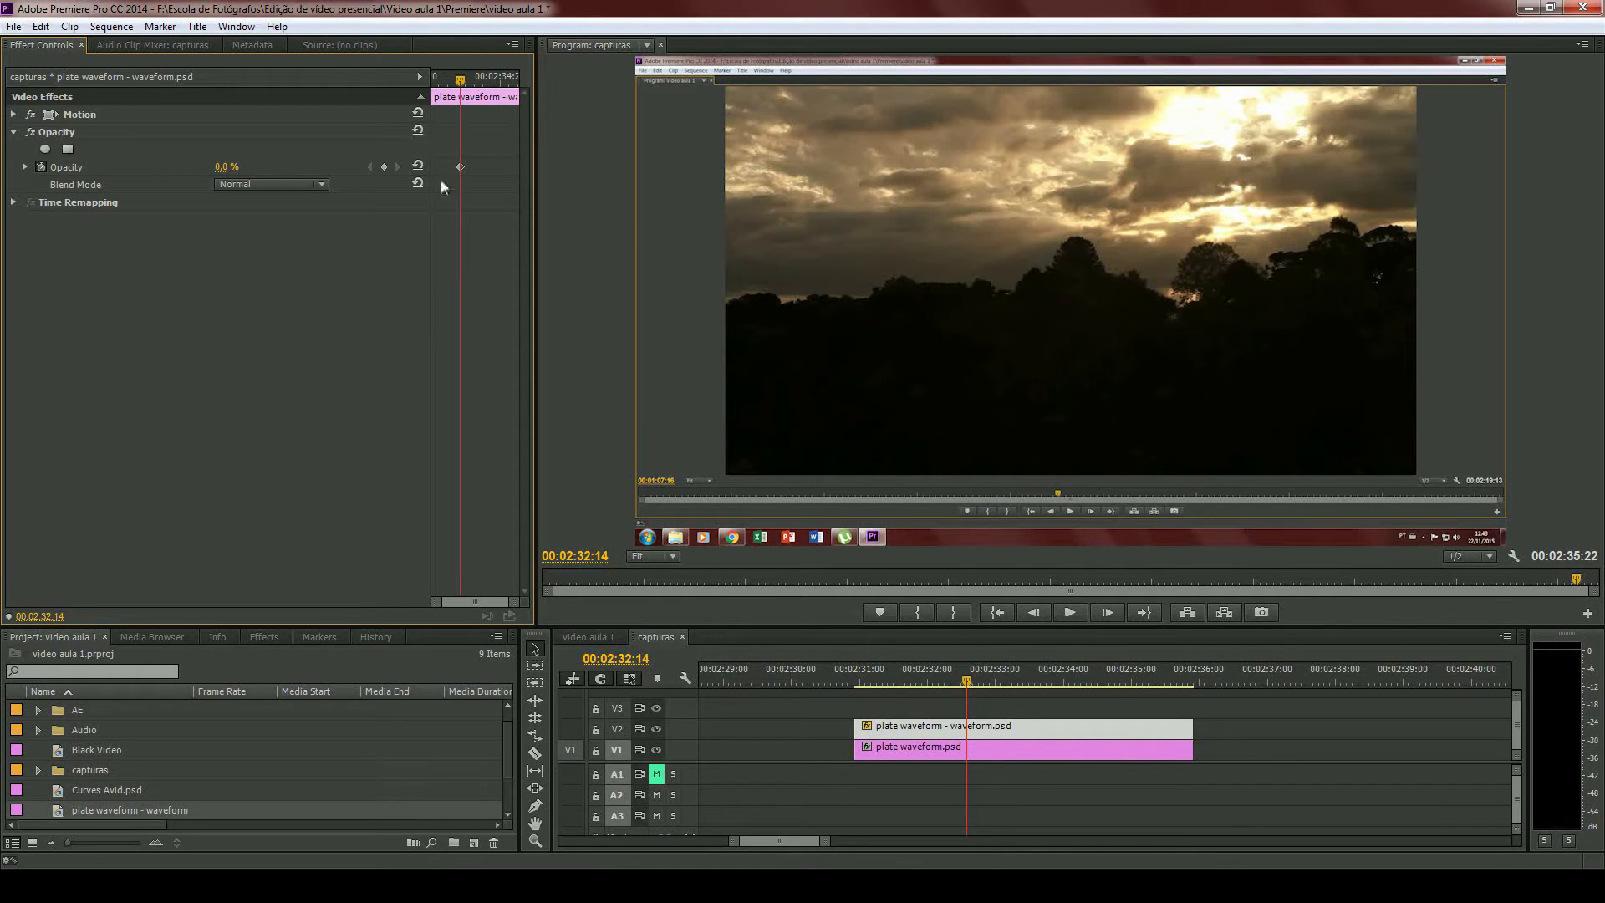
pyautogui.moveTo(234, 166); pyautogui.dragTo(301, 173)
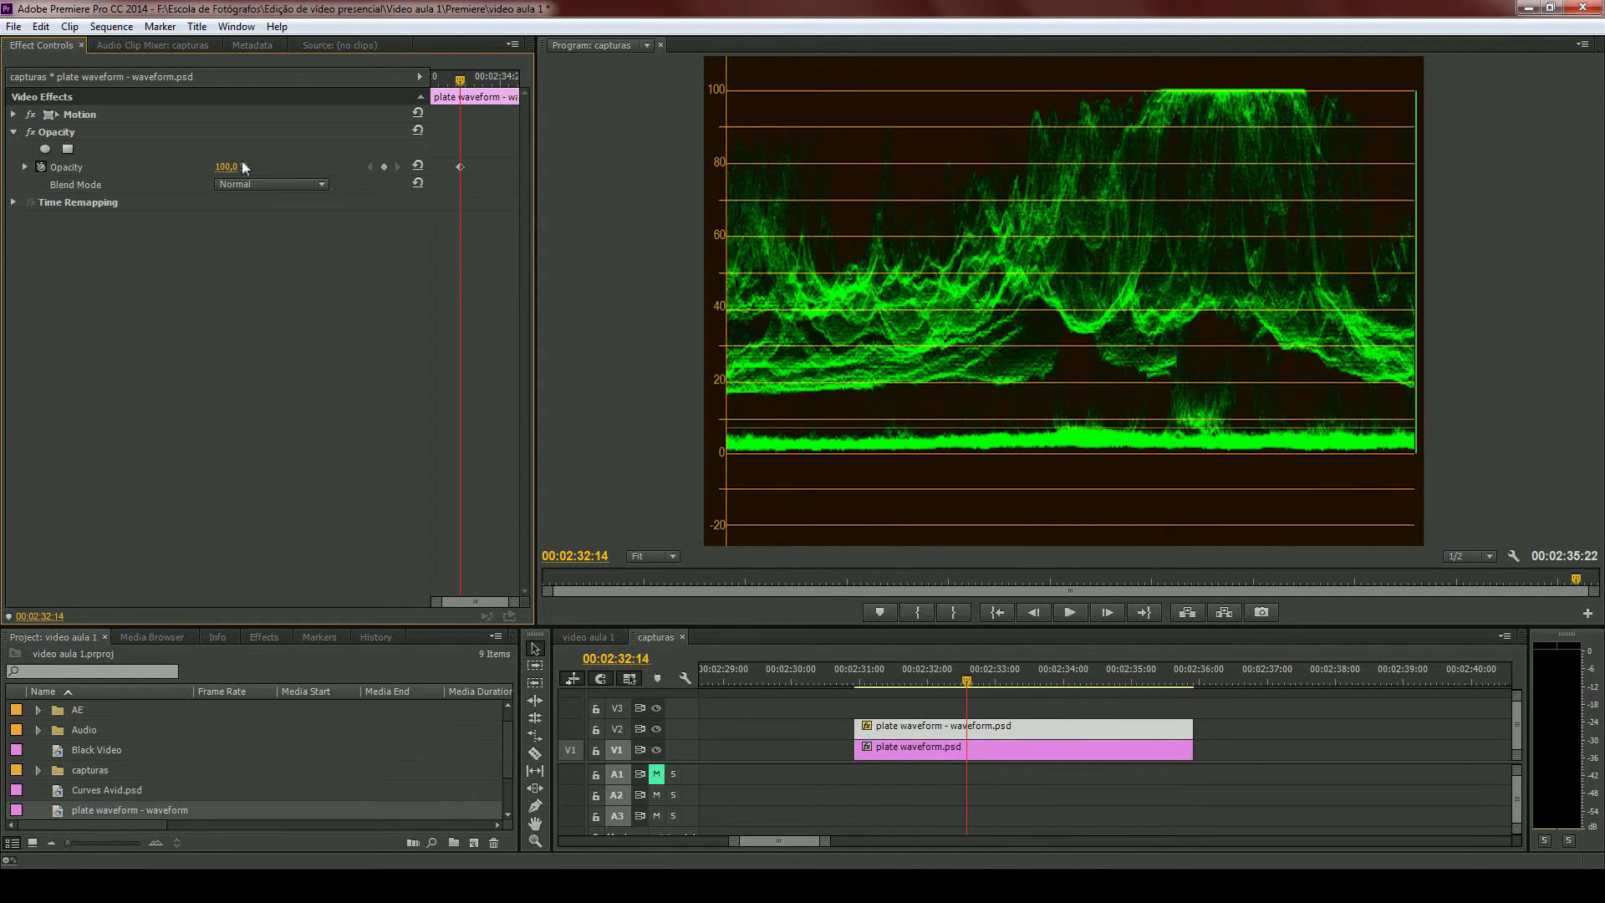
pyautogui.moveTo(243, 167); pyautogui.dragTo(142, 166)
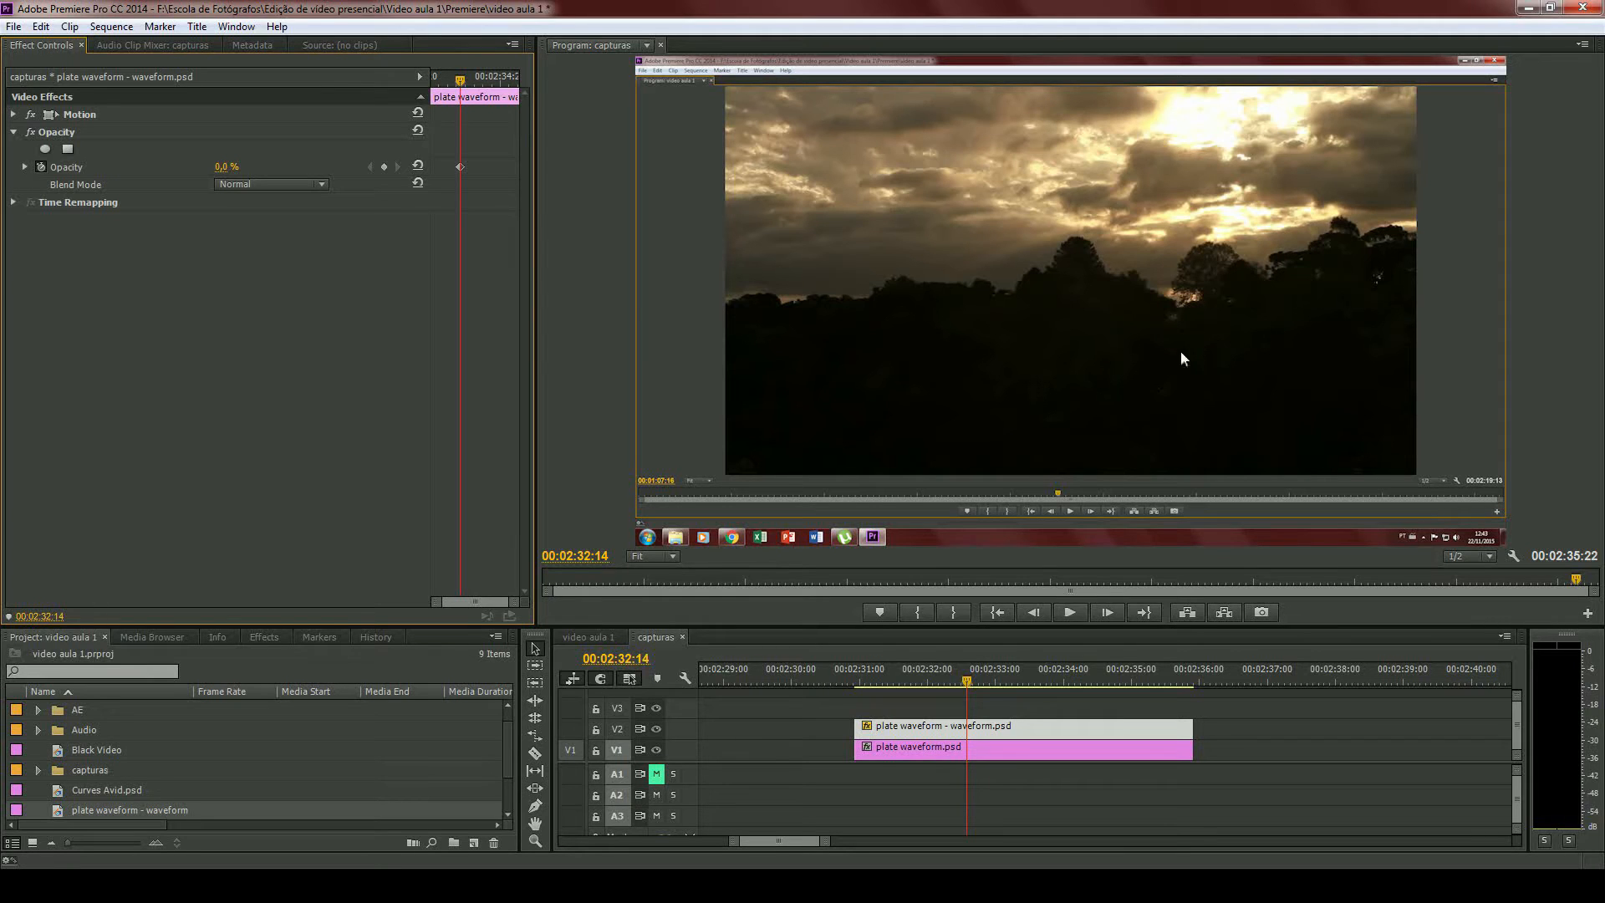
pyautogui.moveTo(223, 167); pyautogui.dragTo(324, 180)
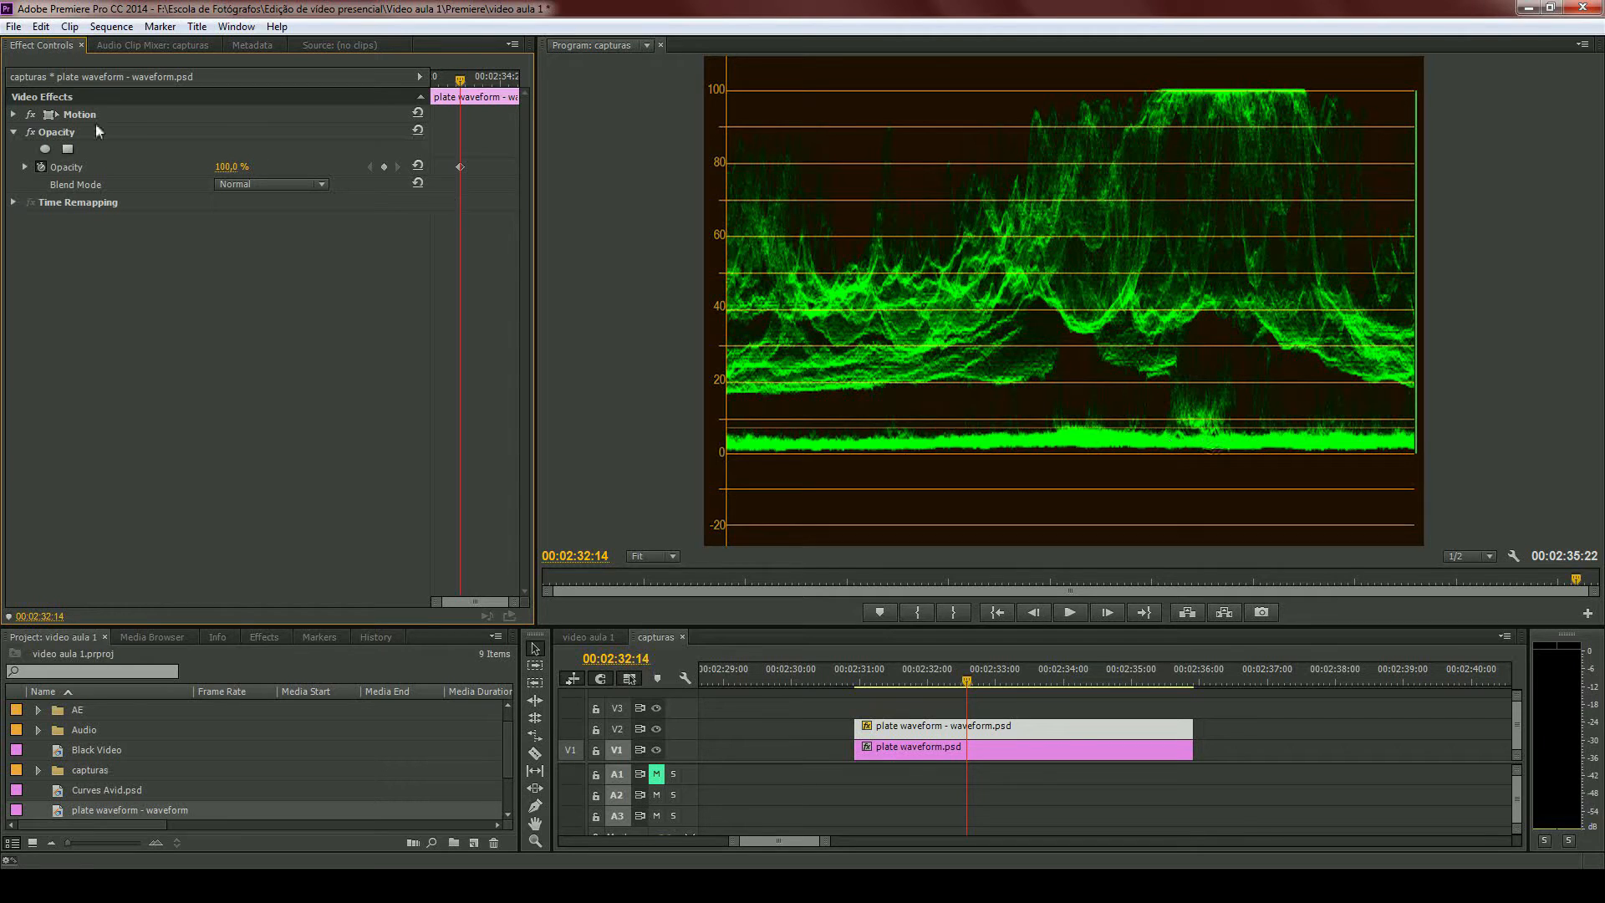
pyautogui.moveTo(232, 167); pyautogui.dragTo(189, 185)
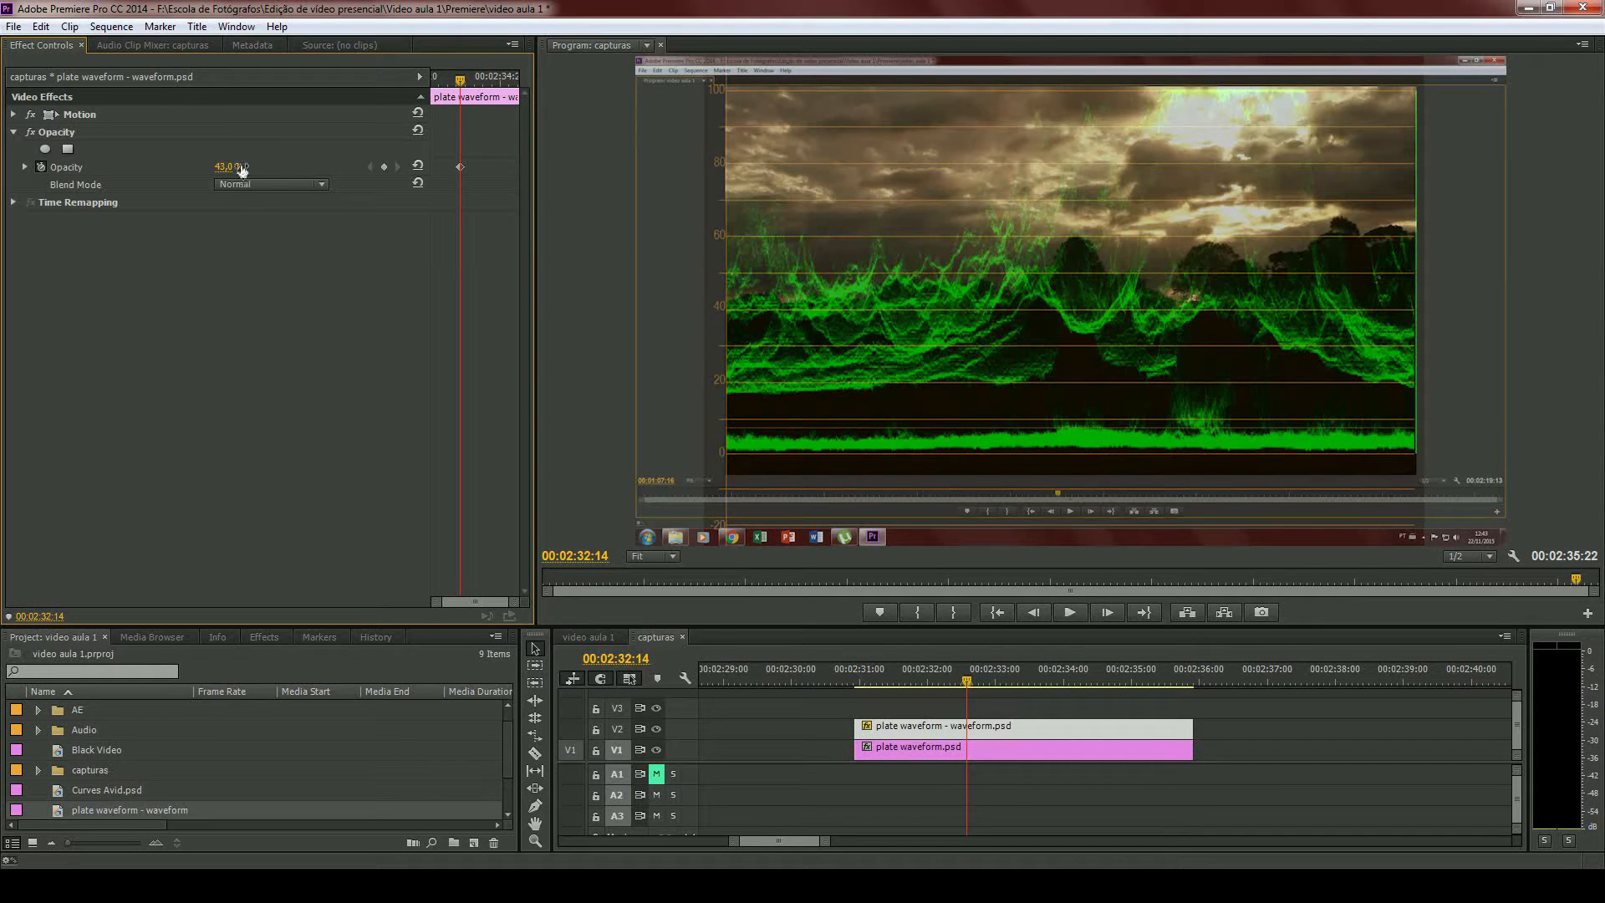
pyautogui.moveTo(238, 168); pyautogui.dragTo(162, 165)
# - Delete both plate clips from the timeline and return the playhead to 00:00:17:12 on the BEA_4619.mov clip
pyautogui.moveTo(811, 712); pyautogui.dragTo(1029, 773)
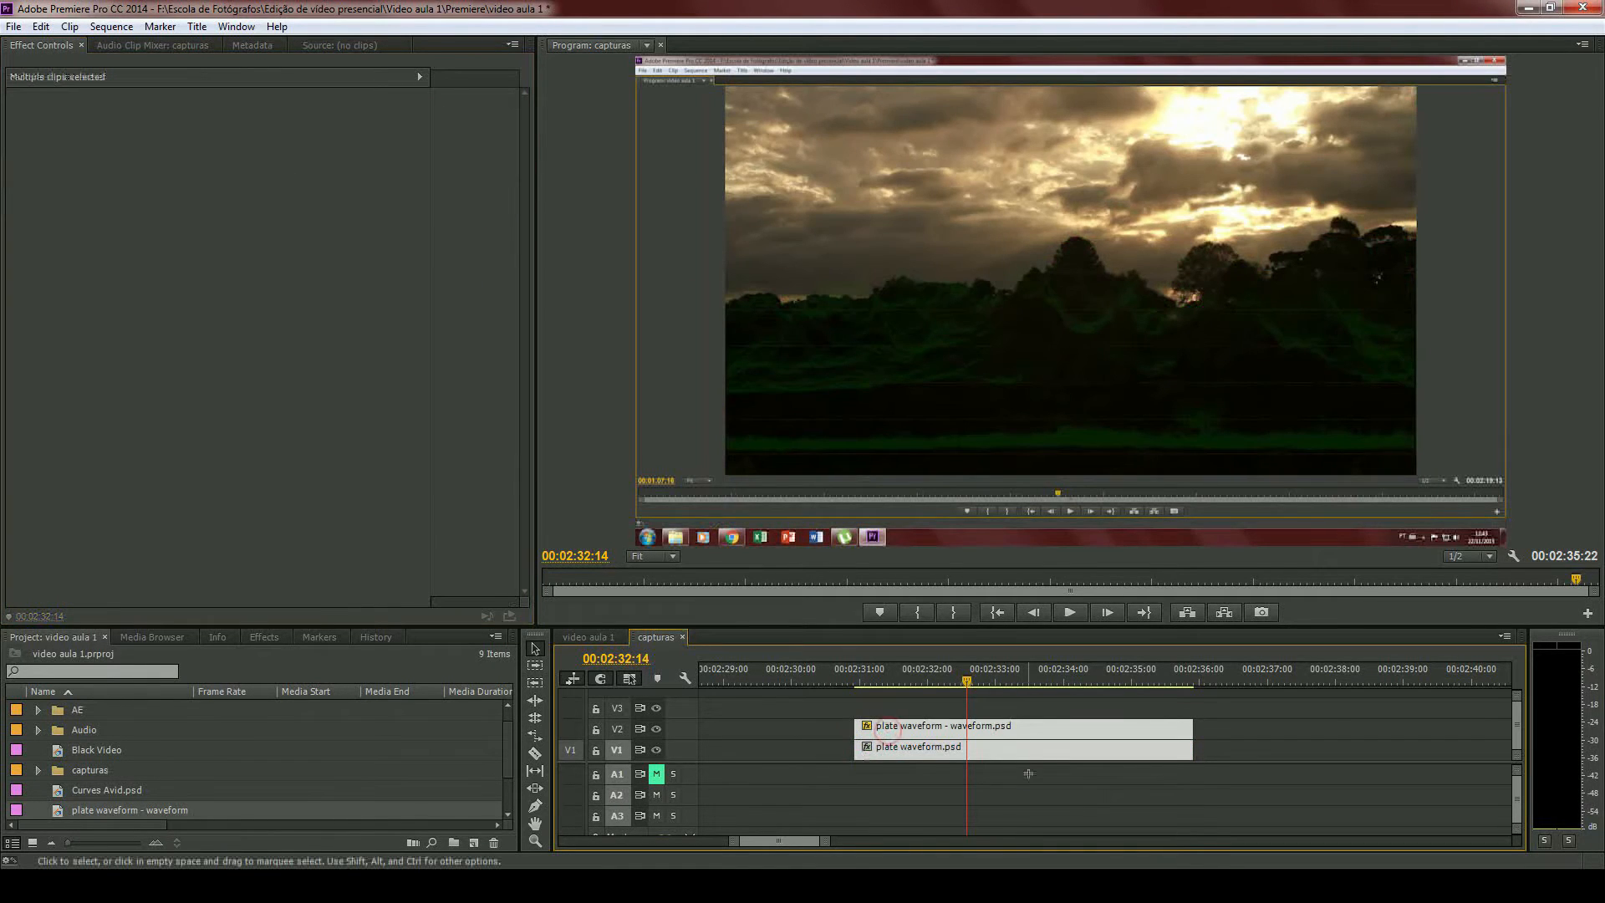
pyautogui.press('Delete')
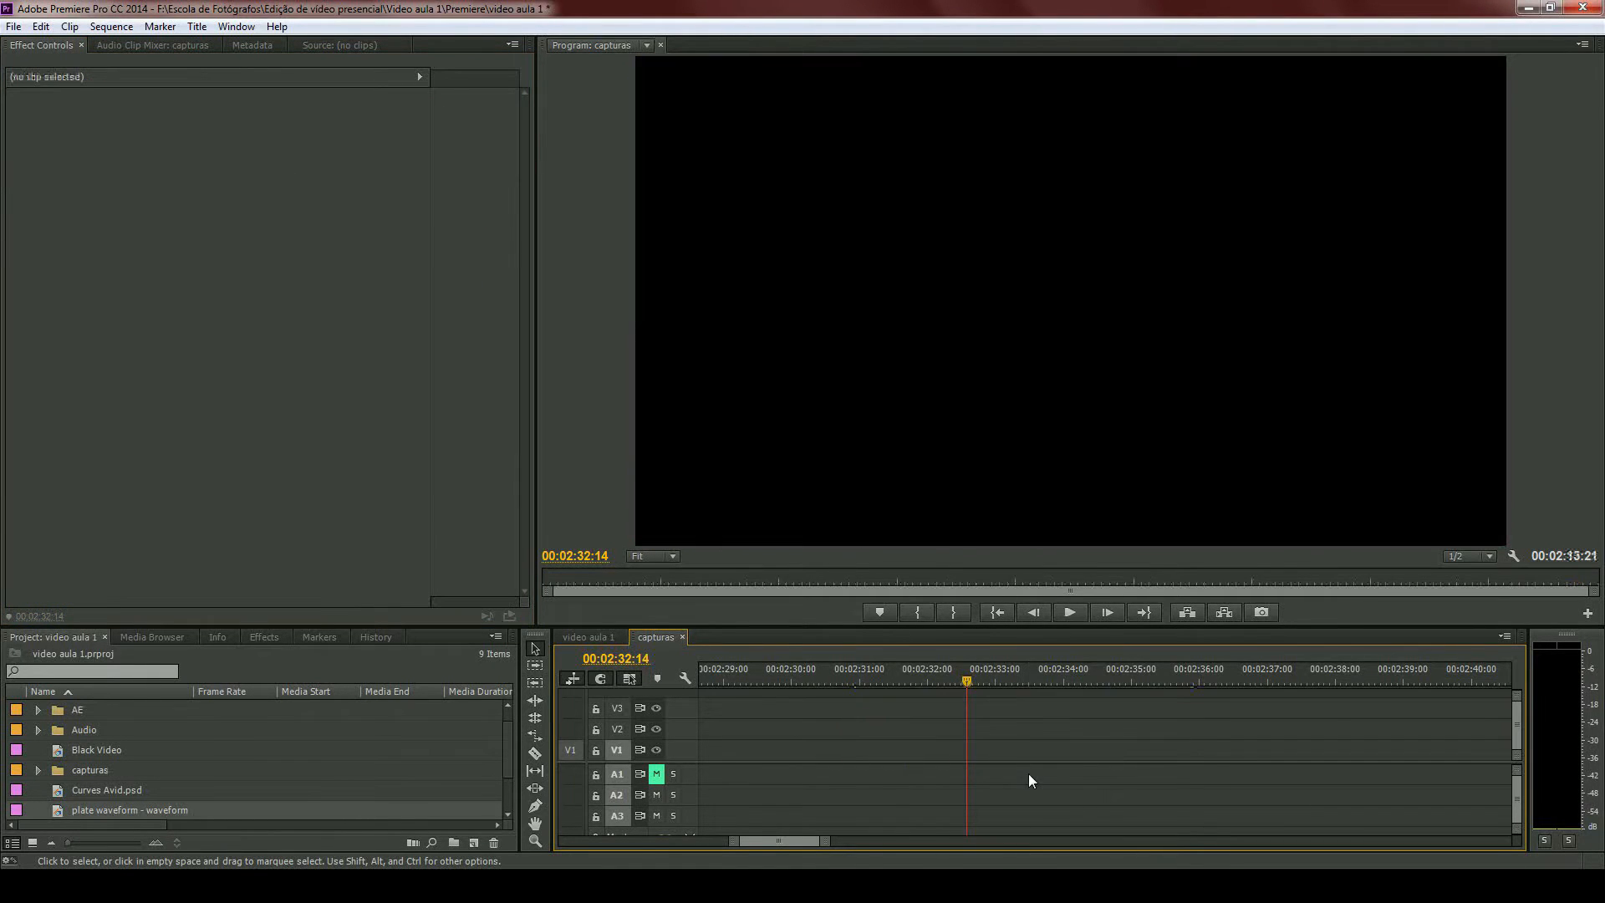
pyautogui.scroll(-8, 1050, 766)
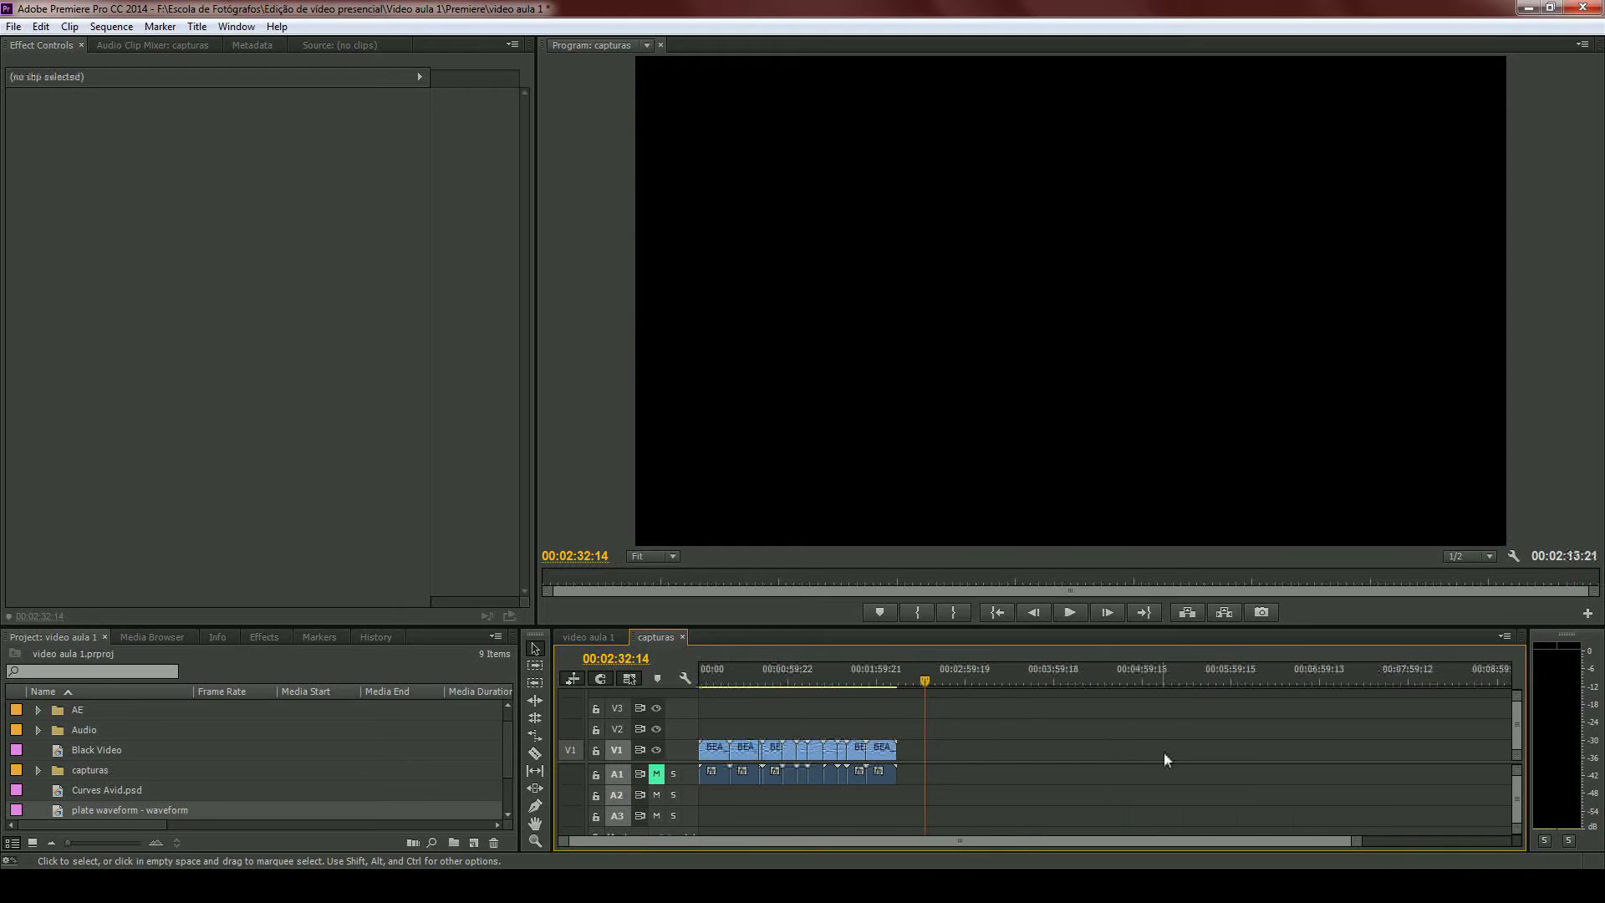
pyautogui.moveTo(848, 675); pyautogui.dragTo(725, 680)
pyautogui.scroll(5, 785, 721)
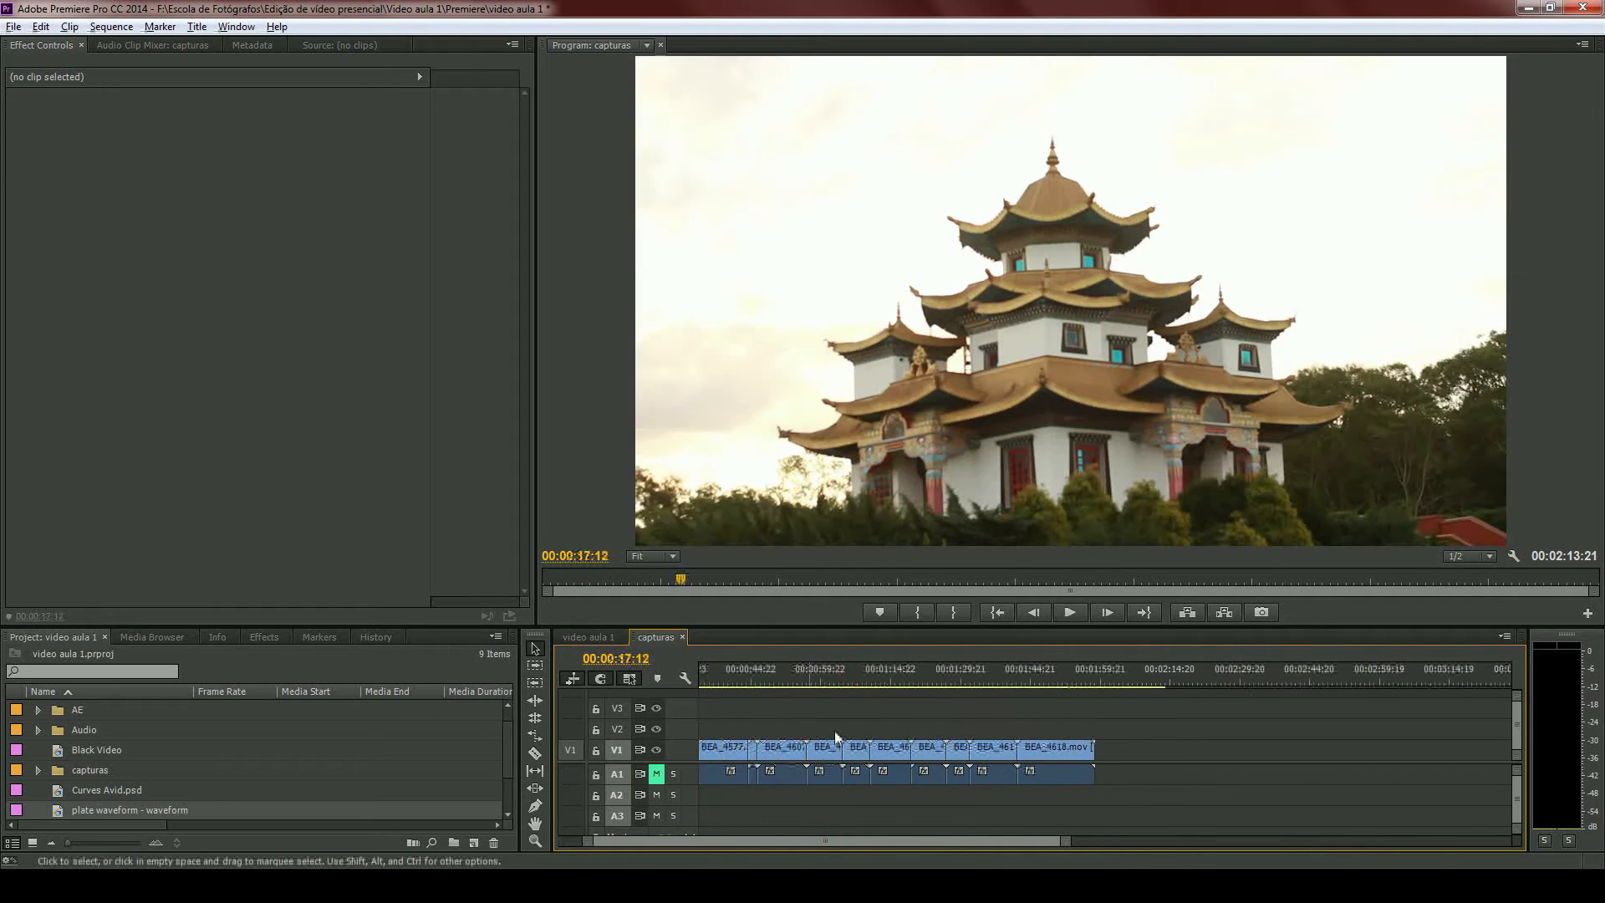
pyautogui.scroll(6, 835, 731)
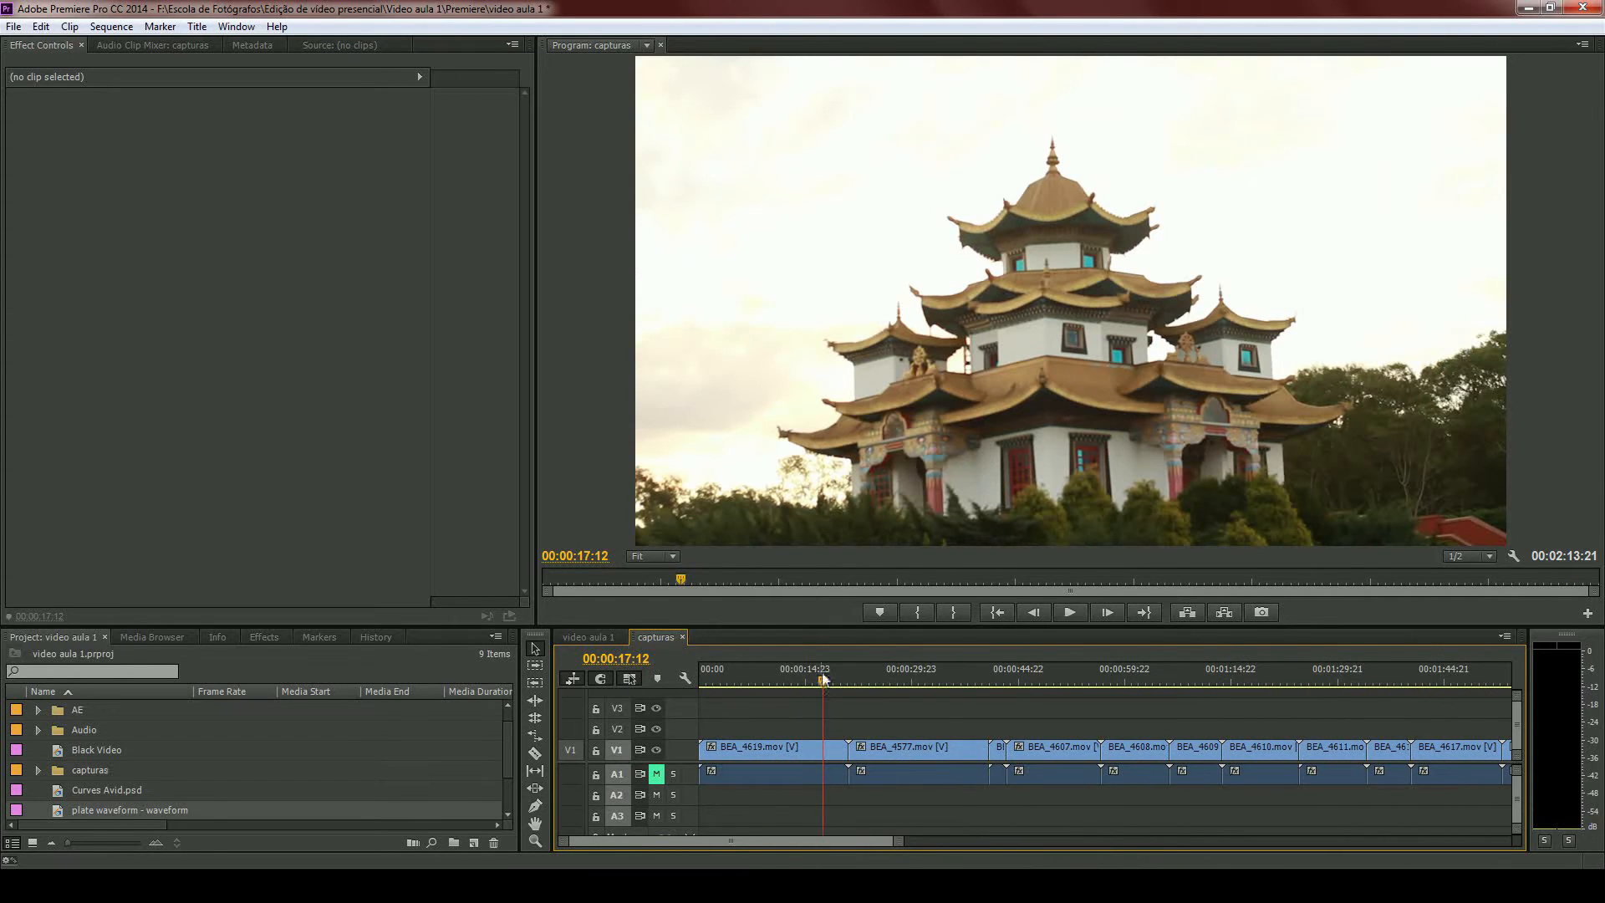
# - Move the playhead to 00:00:31:04 on the BEA_4577.mov sunset clip
pyautogui.moveTo(824, 679); pyautogui.dragTo(936, 697)
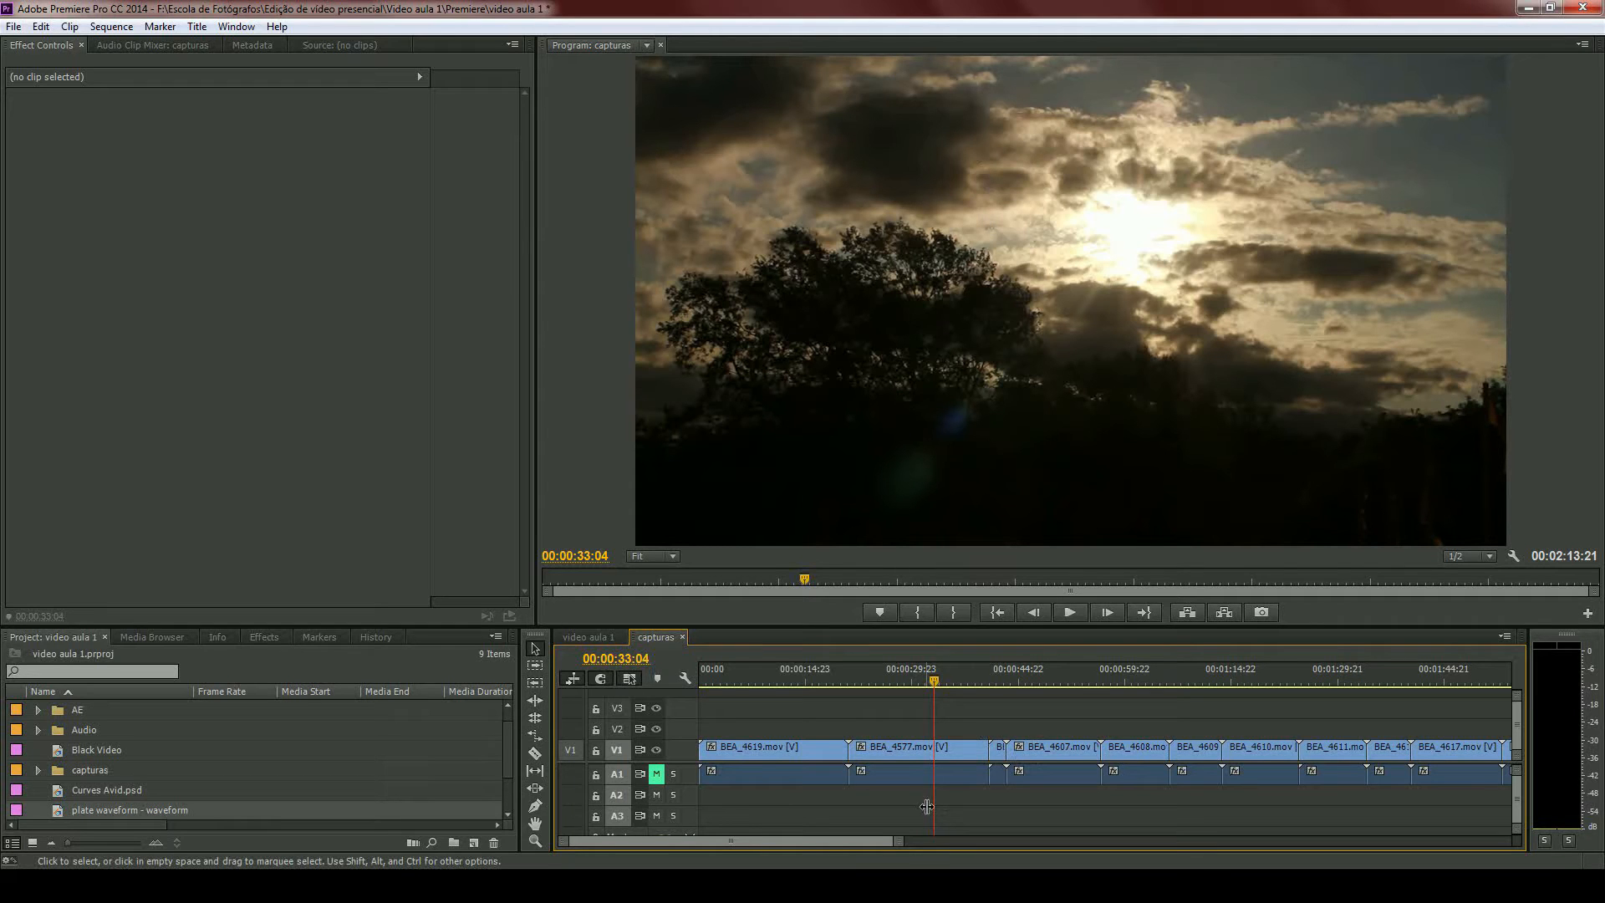
pyautogui.scroll(3, 904, 718)
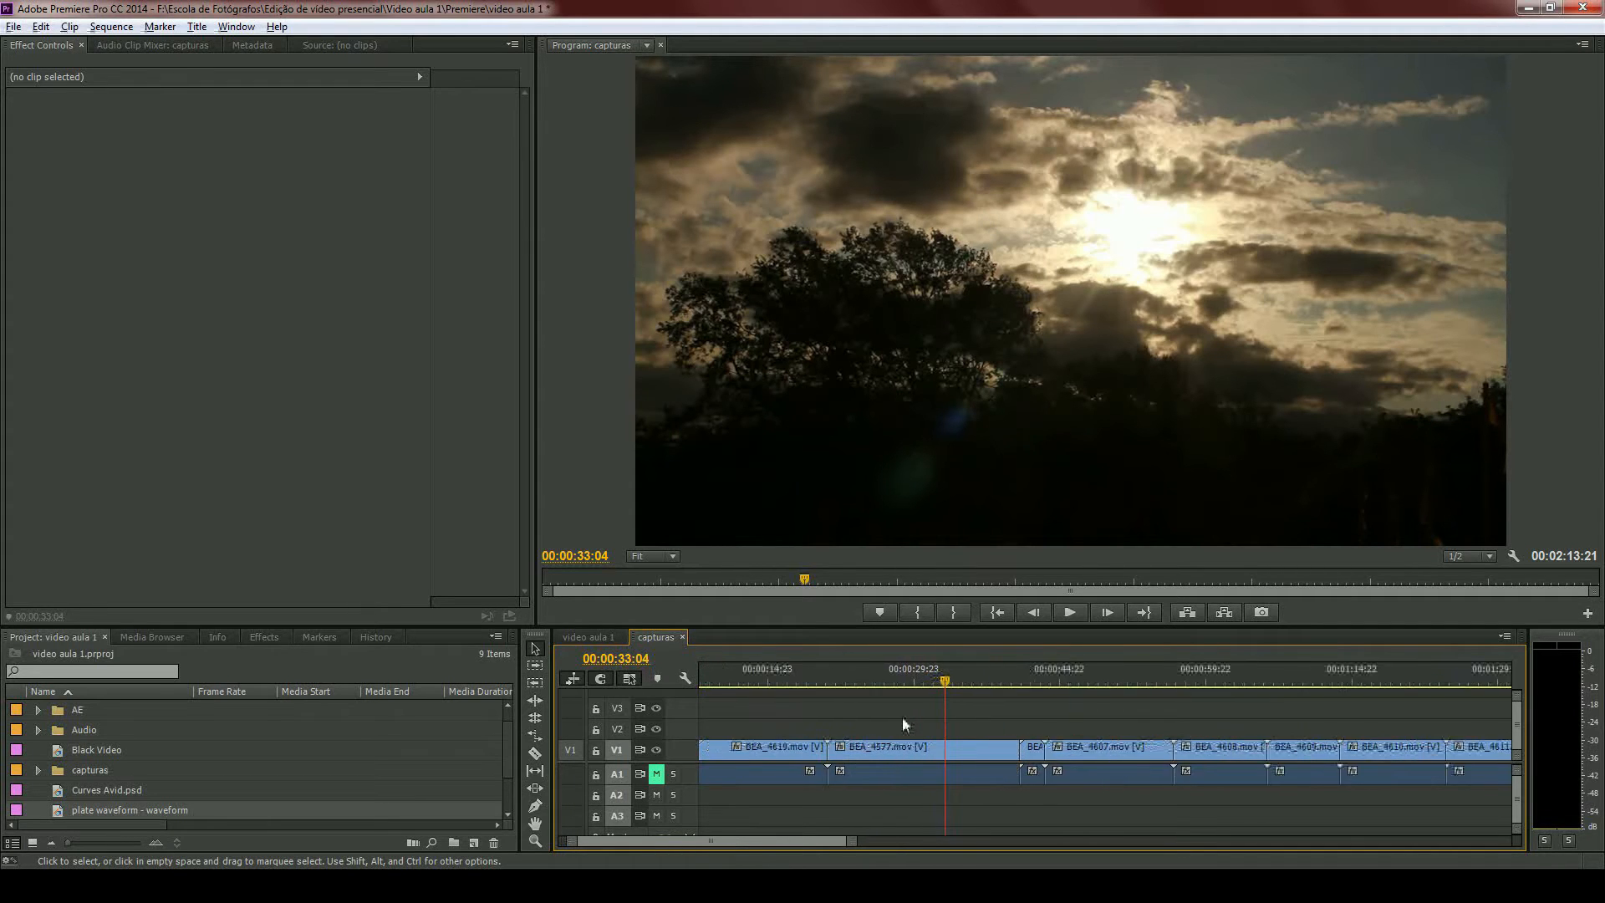
pyautogui.scroll(6, 936, 721)
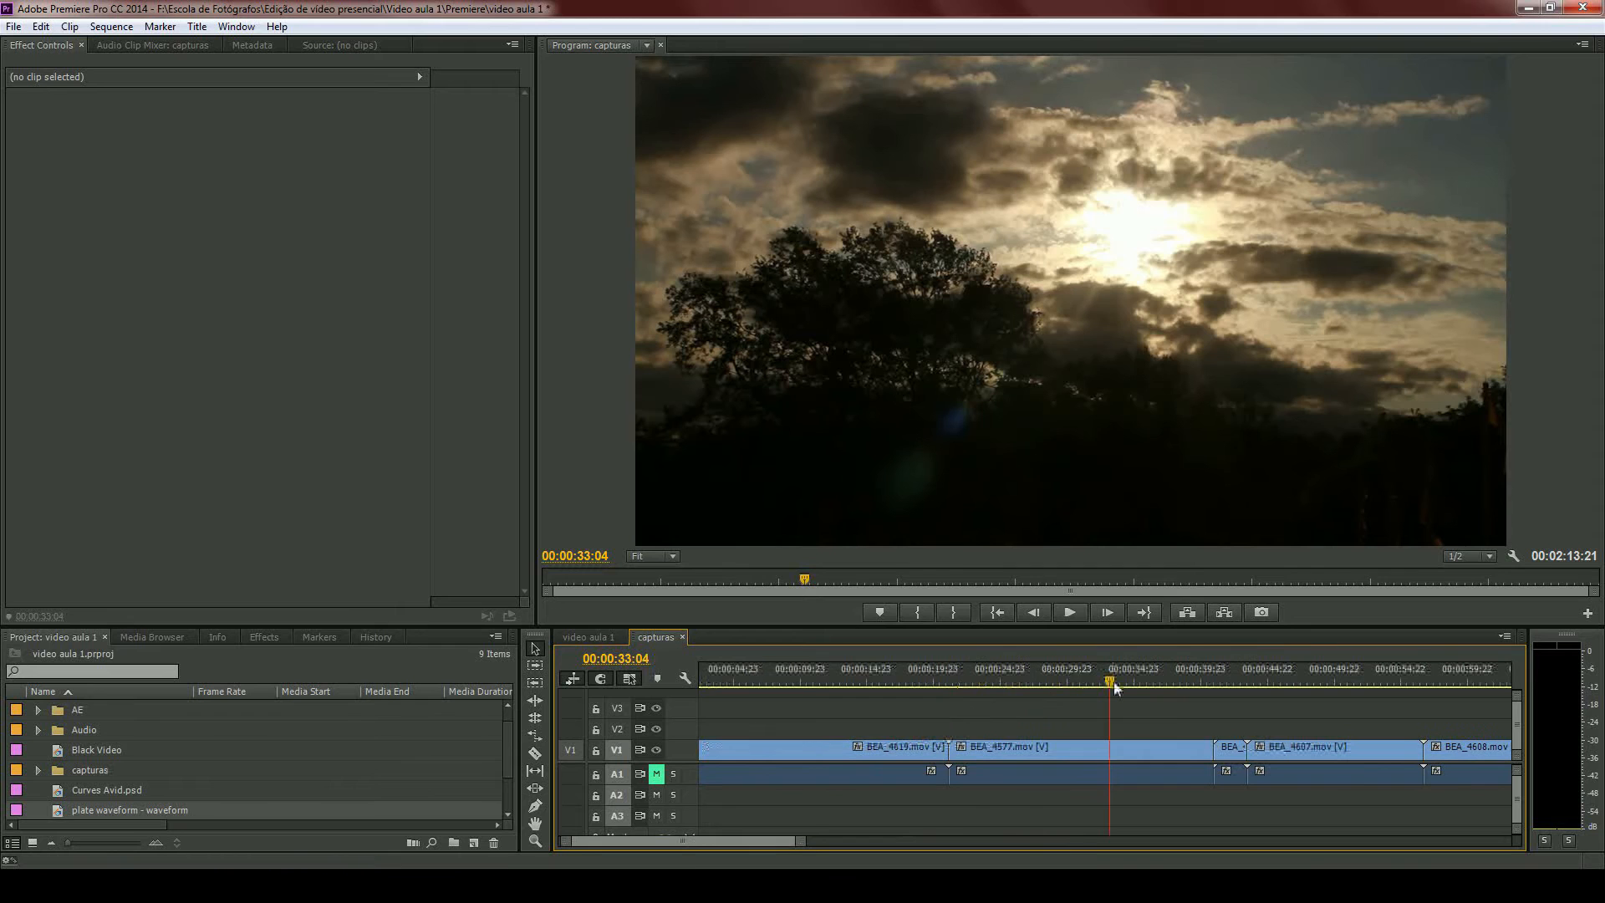
pyautogui.moveTo(1109, 681)
pyautogui.mouseDown()
pyautogui.moveTo(1046, 682)
pyautogui.moveTo(1137, 684)
pyautogui.moveTo(1088, 688)
pyautogui.mouseUp()
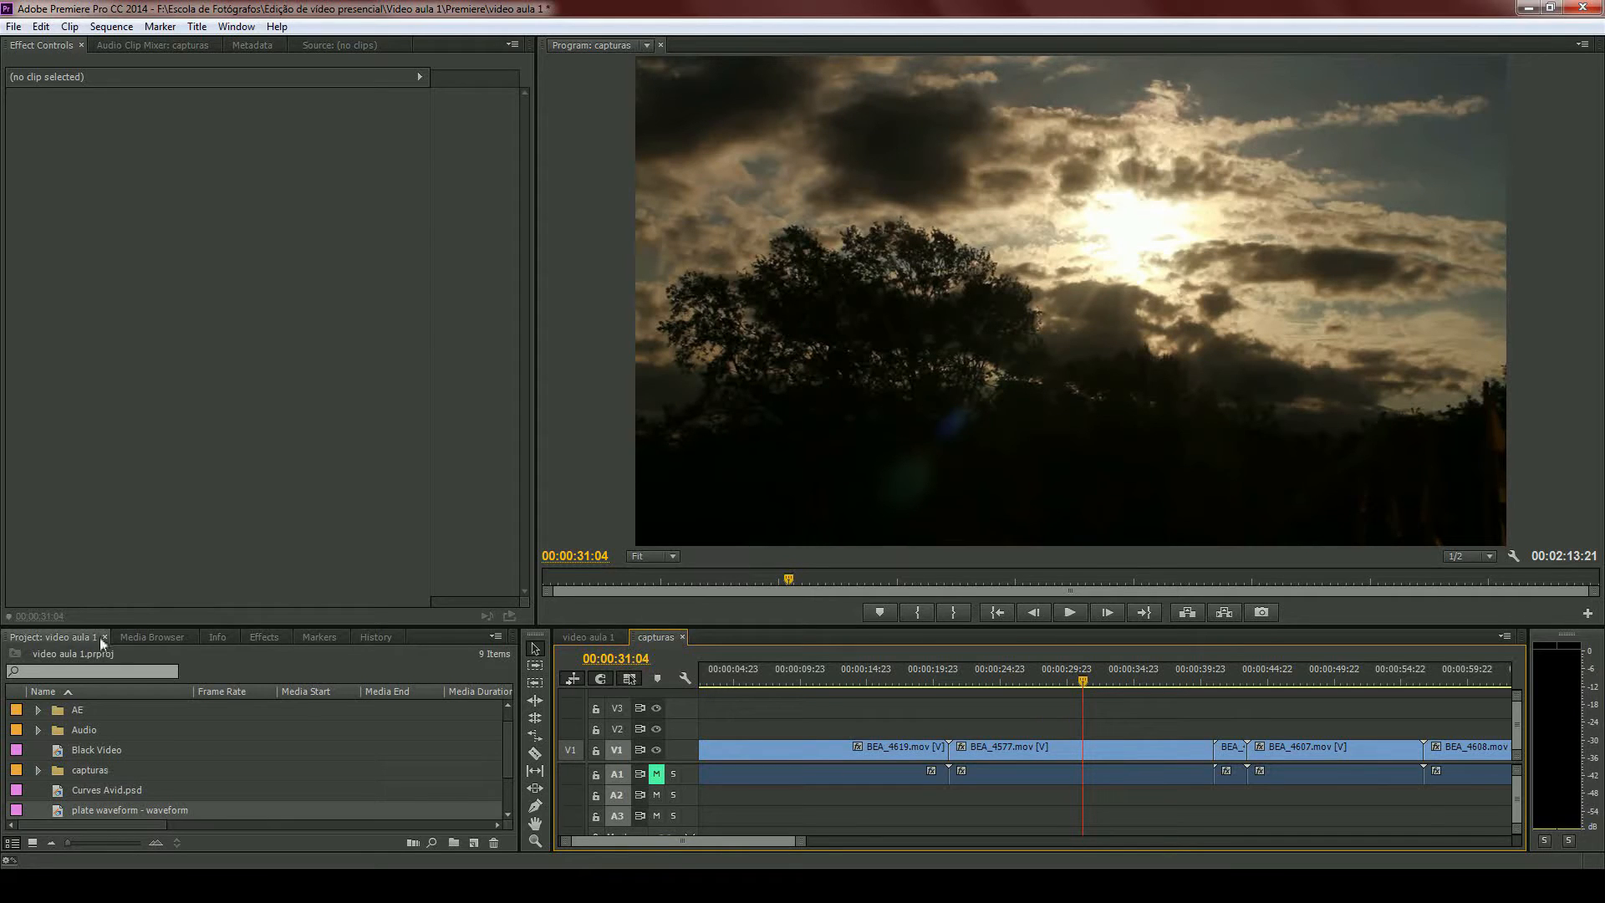
# - Search the effects for "curves" and apply RGB Curves to the BEA_4577.mov clip, slightly narrowing its curve graphs
pyautogui.click(263, 637)
pyautogui.click(47, 651)
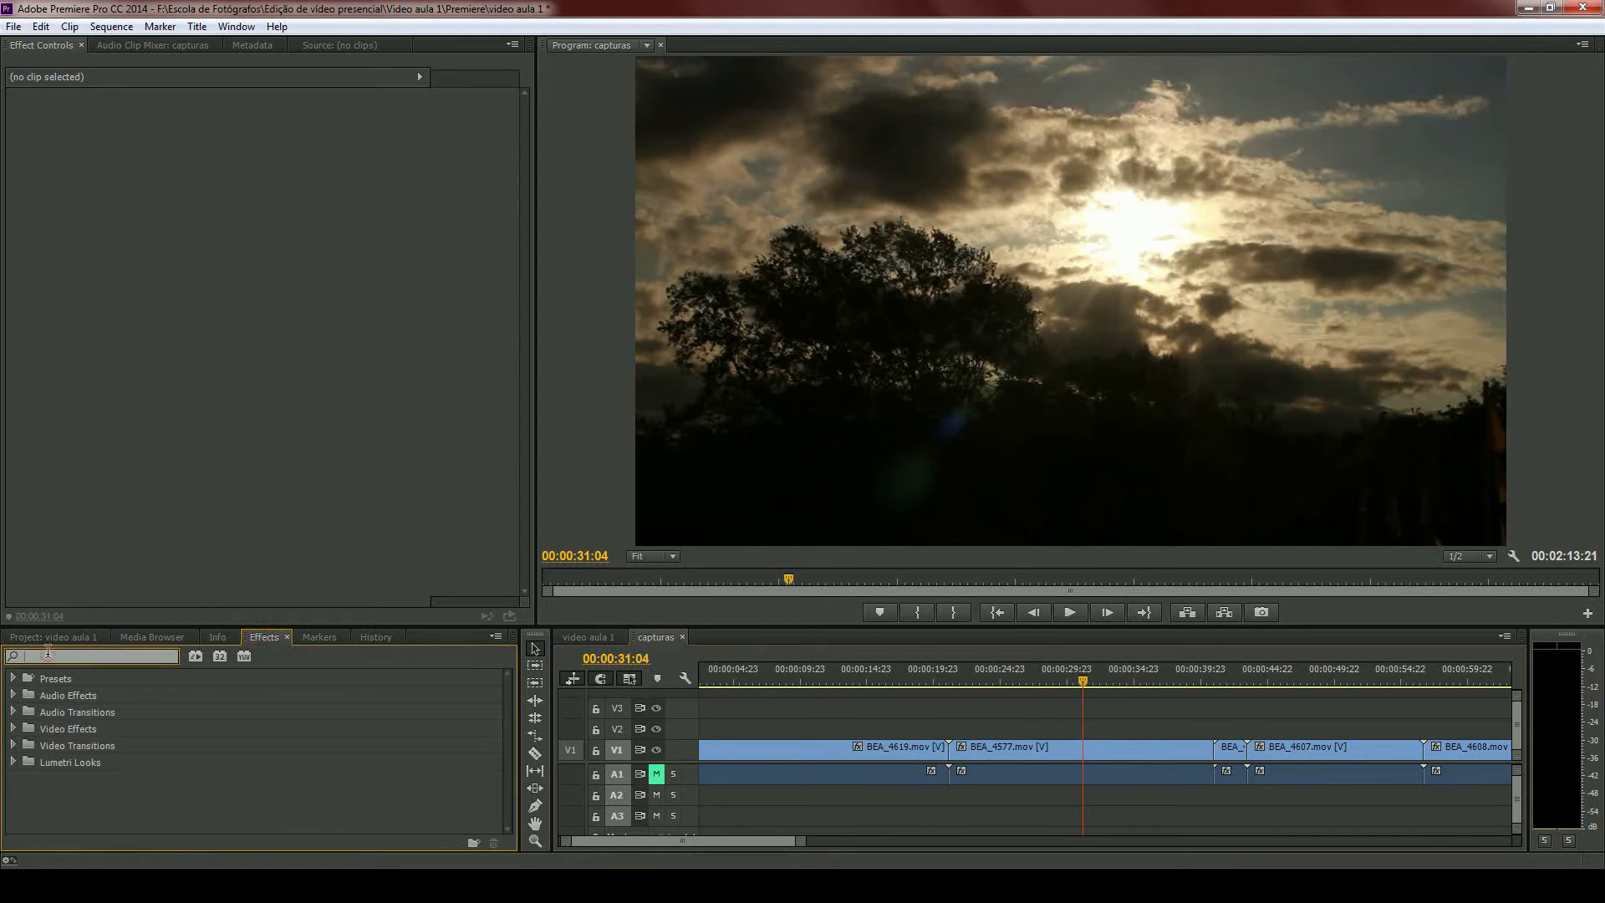
pyautogui.write('cur')
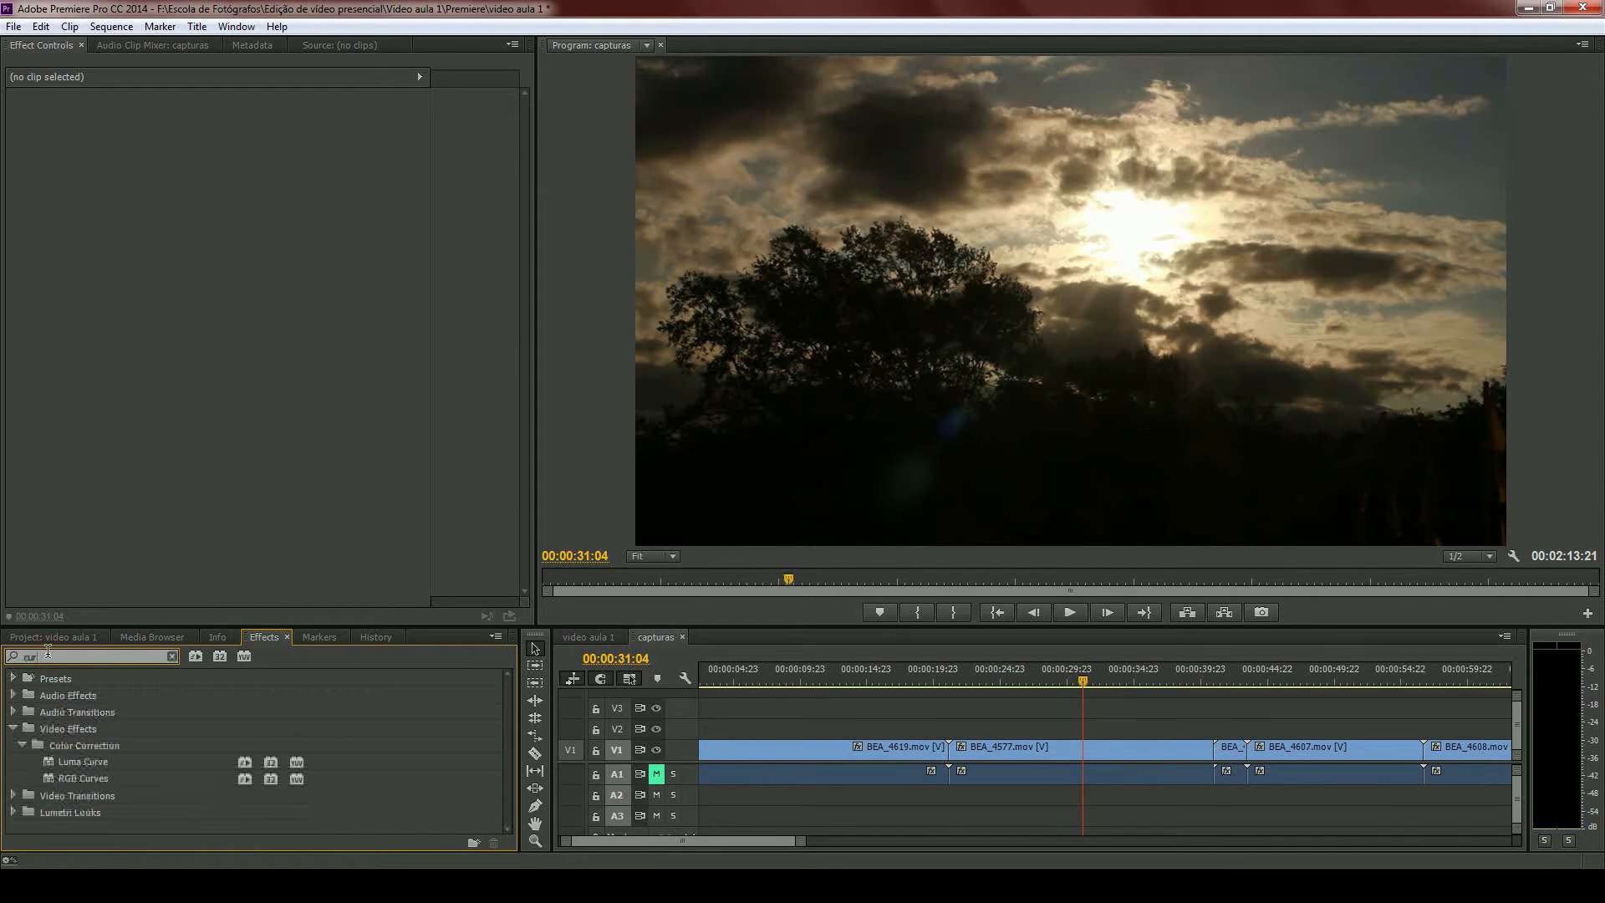
pyautogui.write('ves')
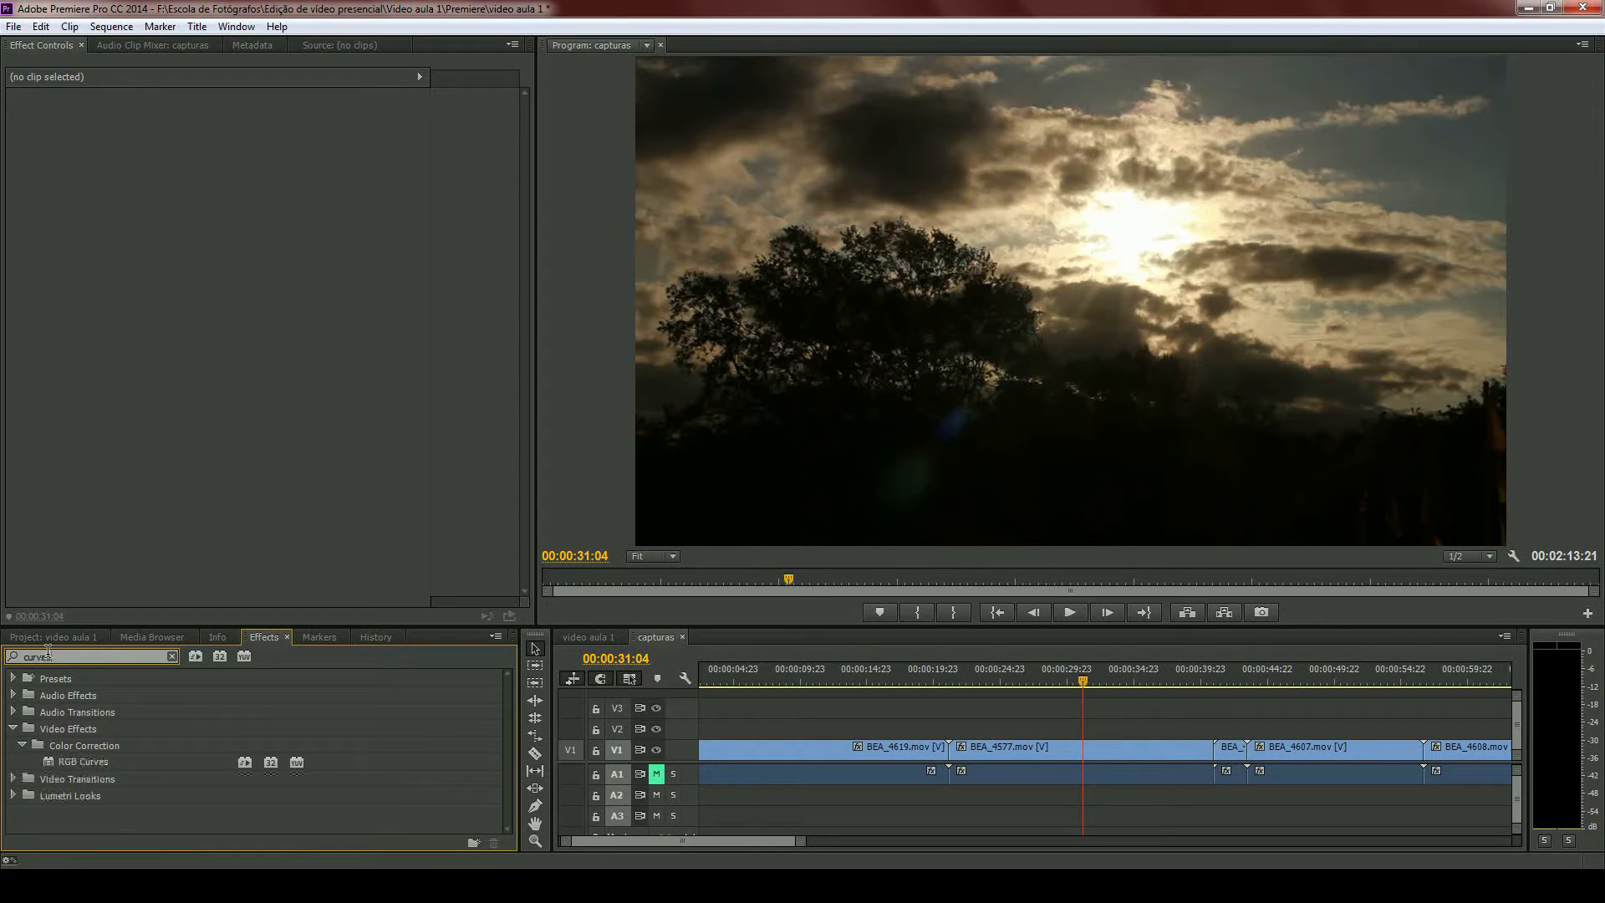
pyautogui.click(982, 767)
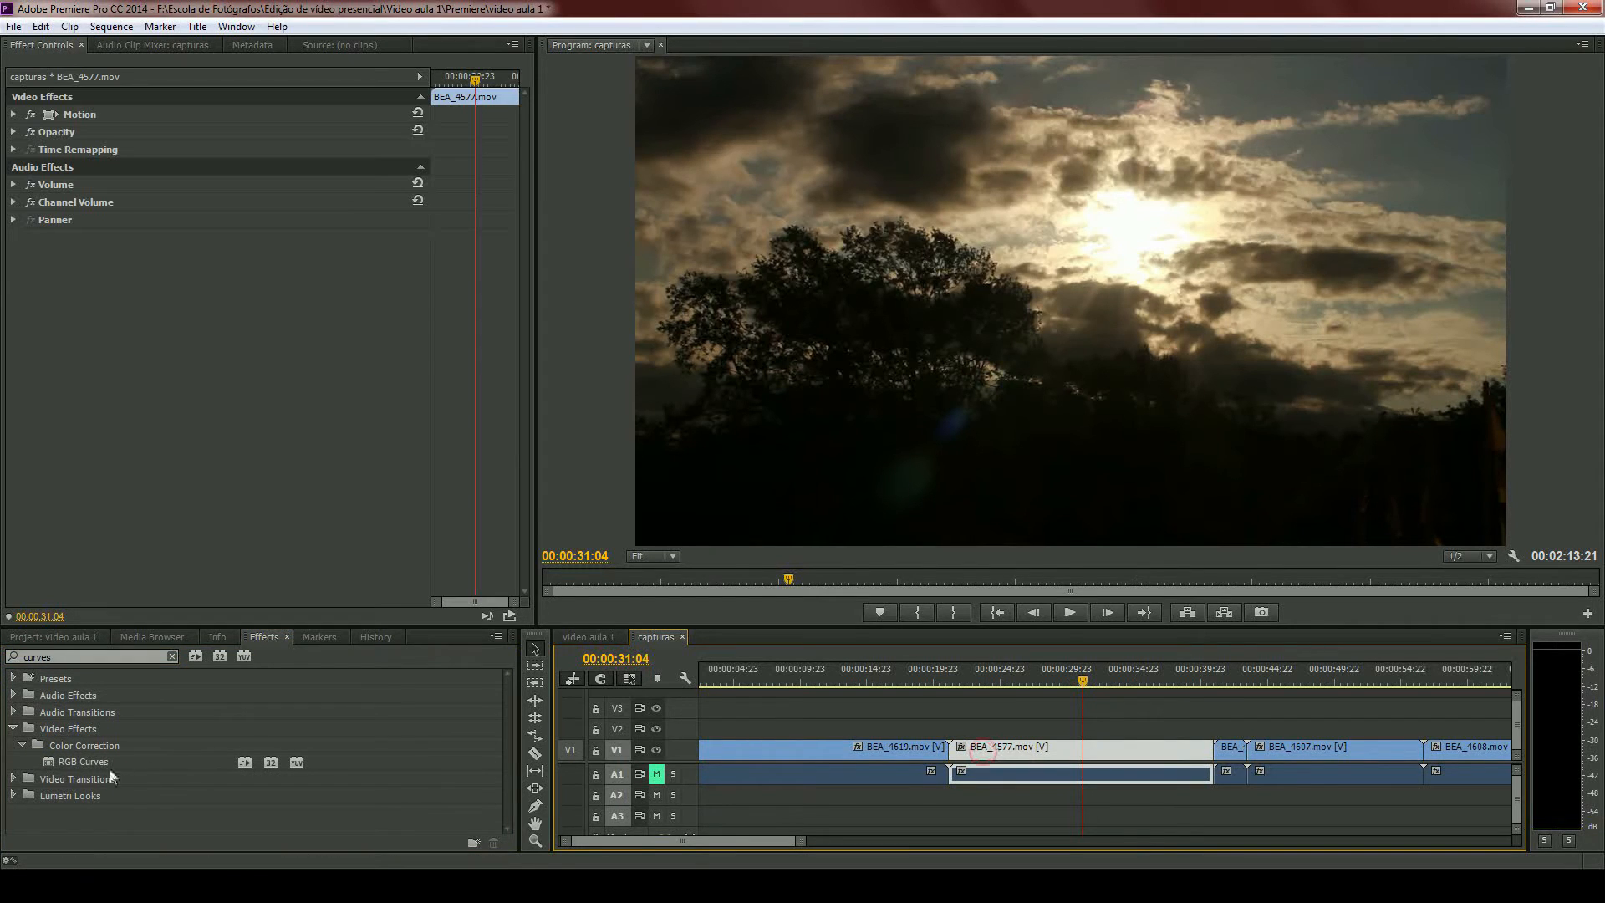
pyautogui.click(47, 761)
pyautogui.moveTo(46, 764); pyautogui.dragTo(75, 163)
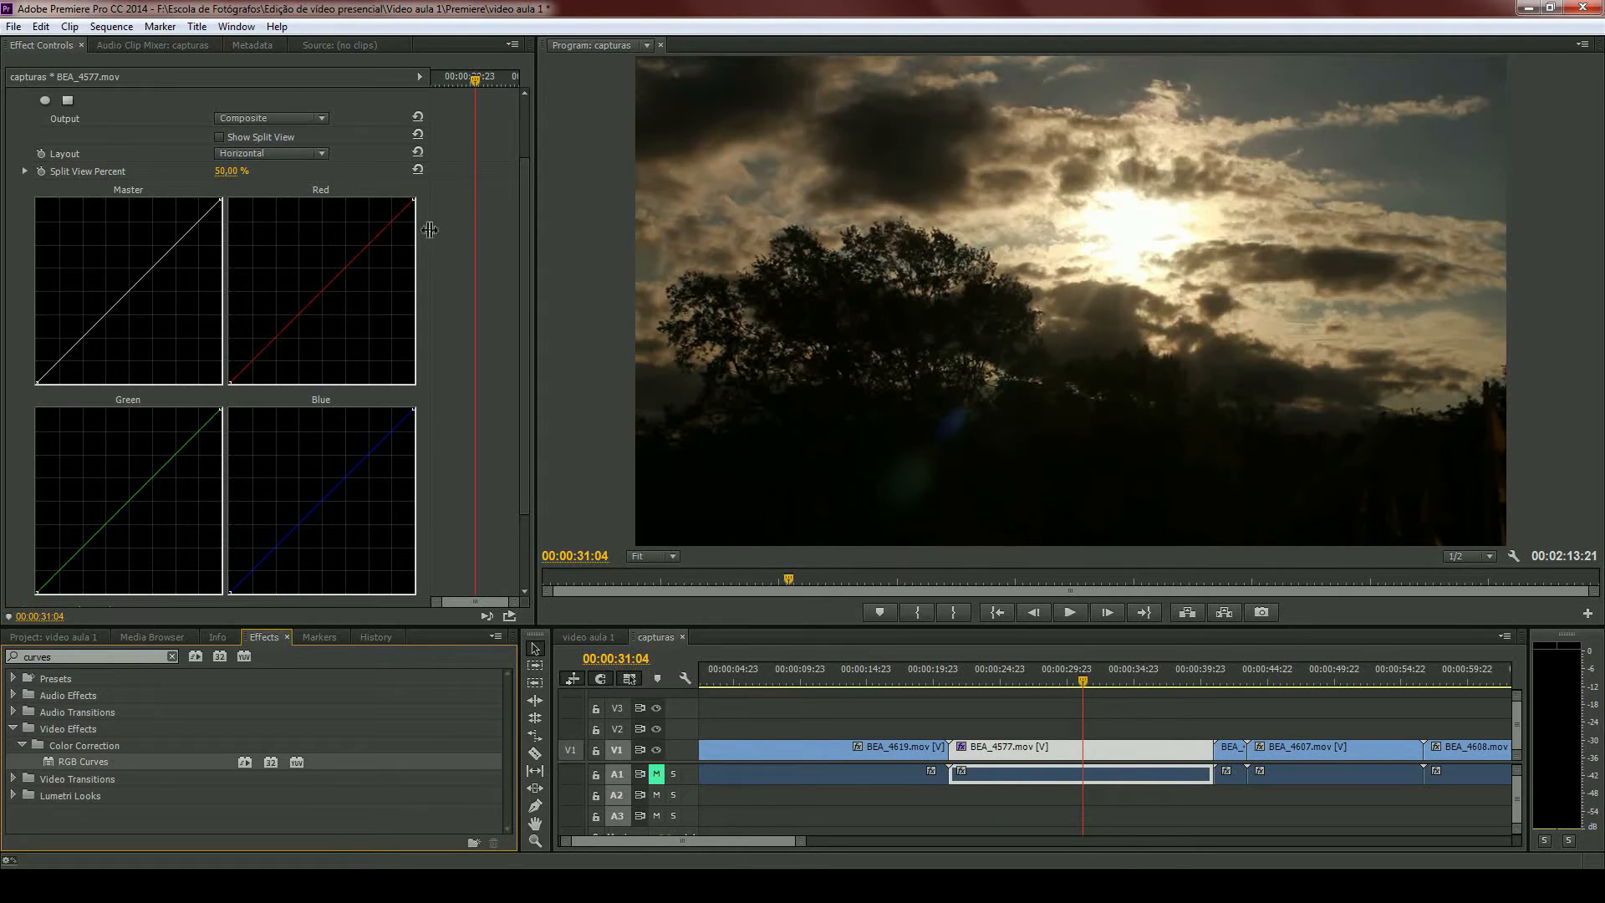
pyautogui.moveTo(429, 229)
pyautogui.mouseDown()
pyautogui.moveTo(456, 230)
pyautogui.moveTo(426, 232)
pyautogui.mouseUp()
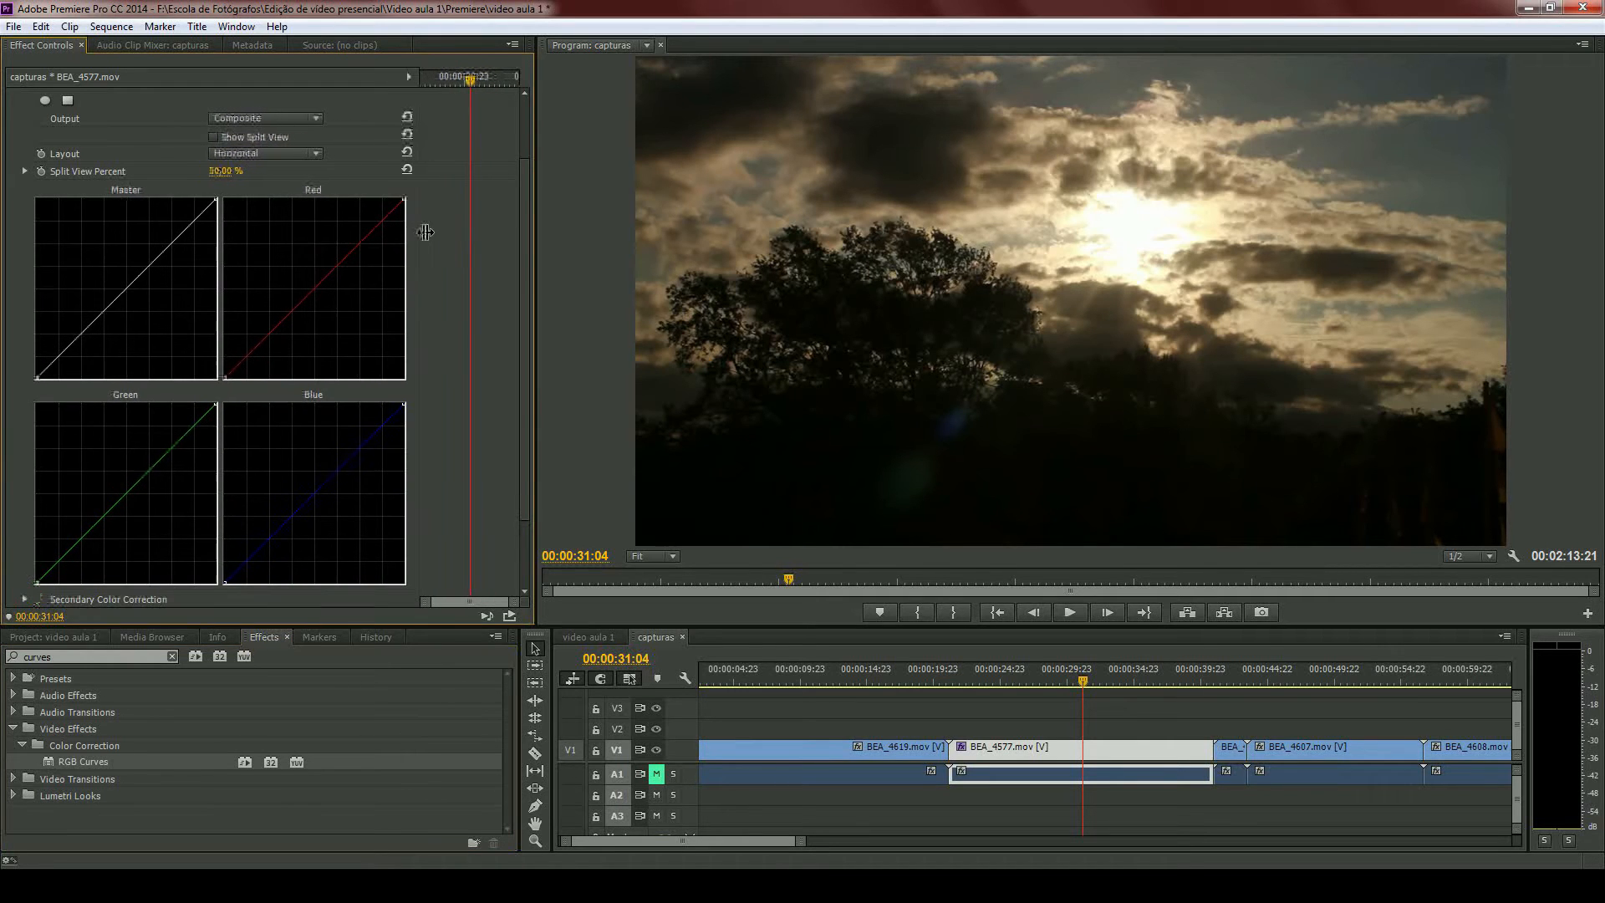
# - Place Curves Avid.psd on track V1 beyond the last clip and display it at 00:02:30:18
pyautogui.scroll(-5, 905, 744)
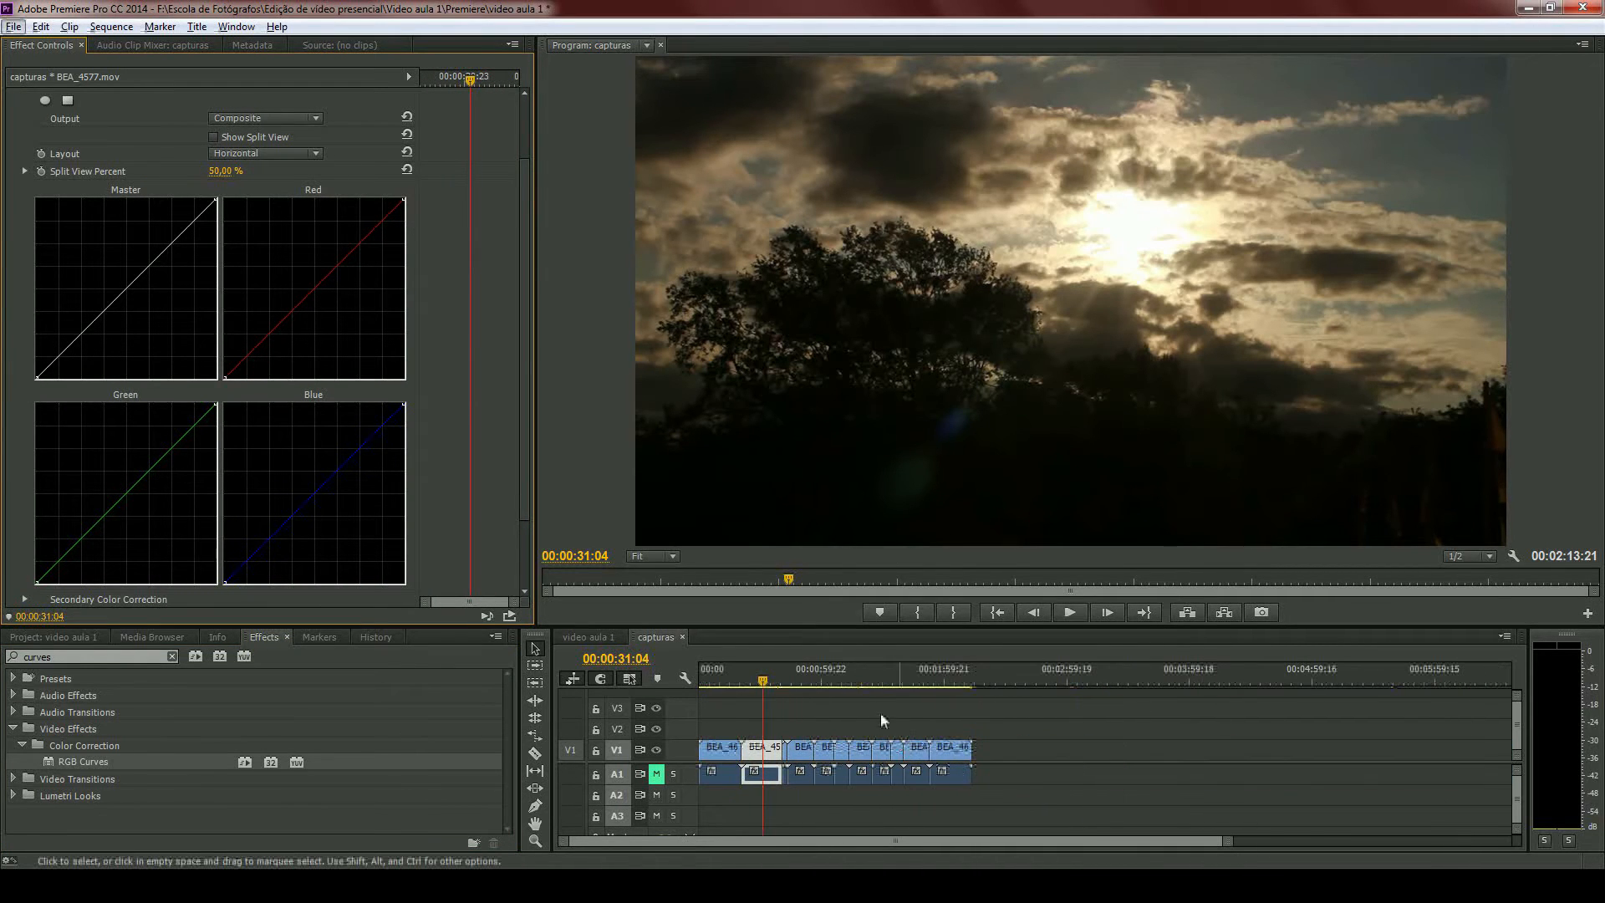
pyautogui.click(39, 637)
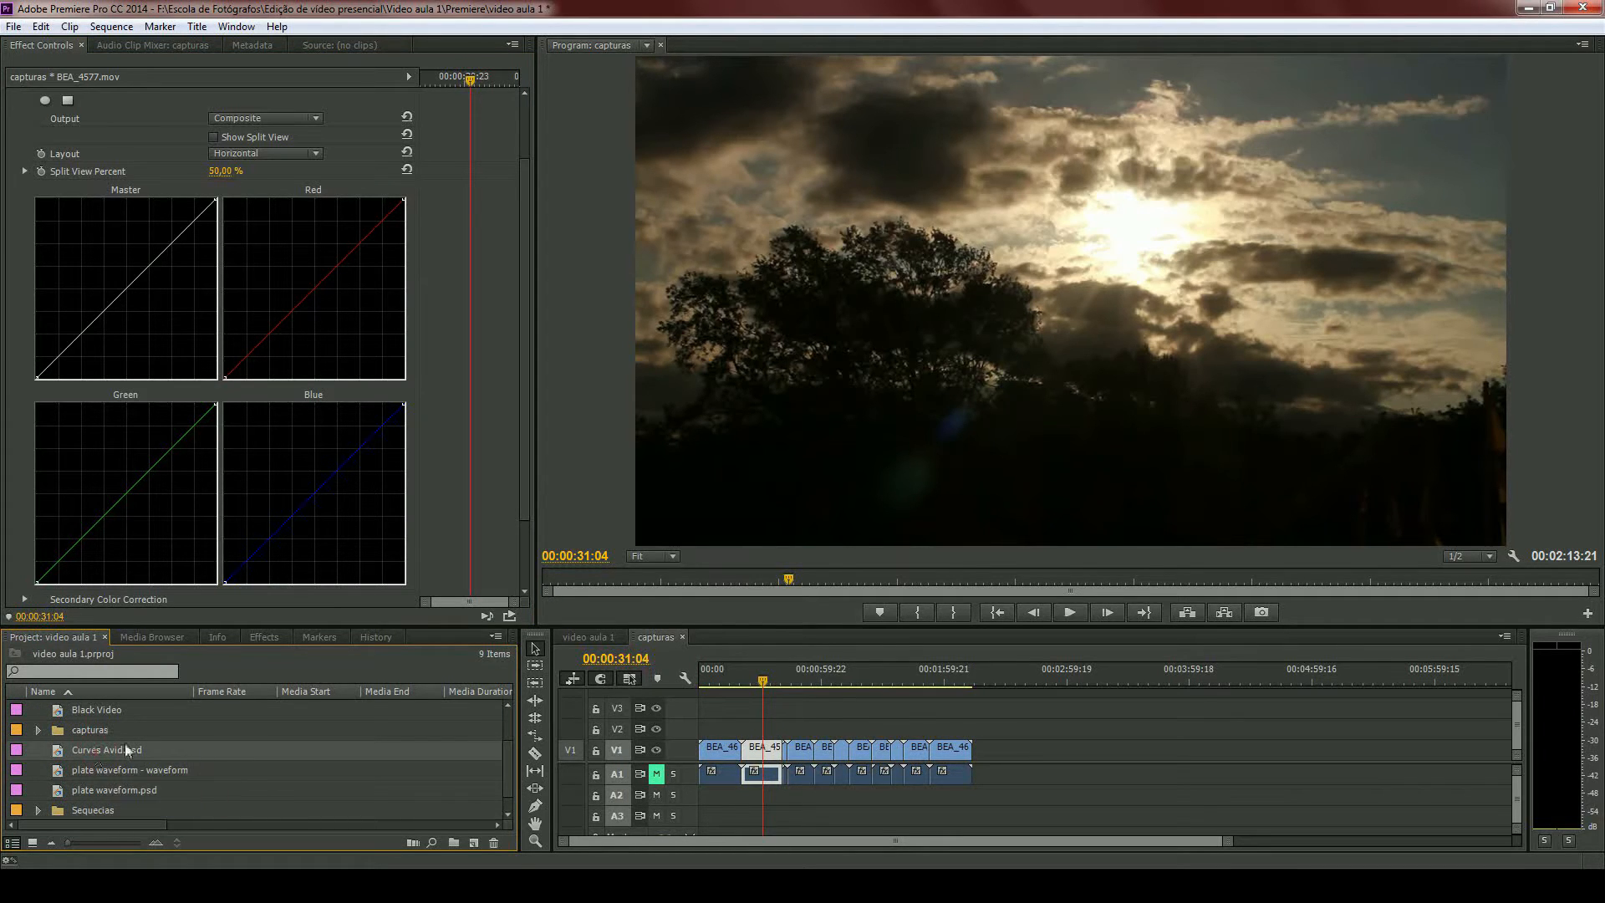
pyautogui.moveTo(123, 744); pyautogui.dragTo(1008, 747)
pyautogui.scroll(3, 996, 709)
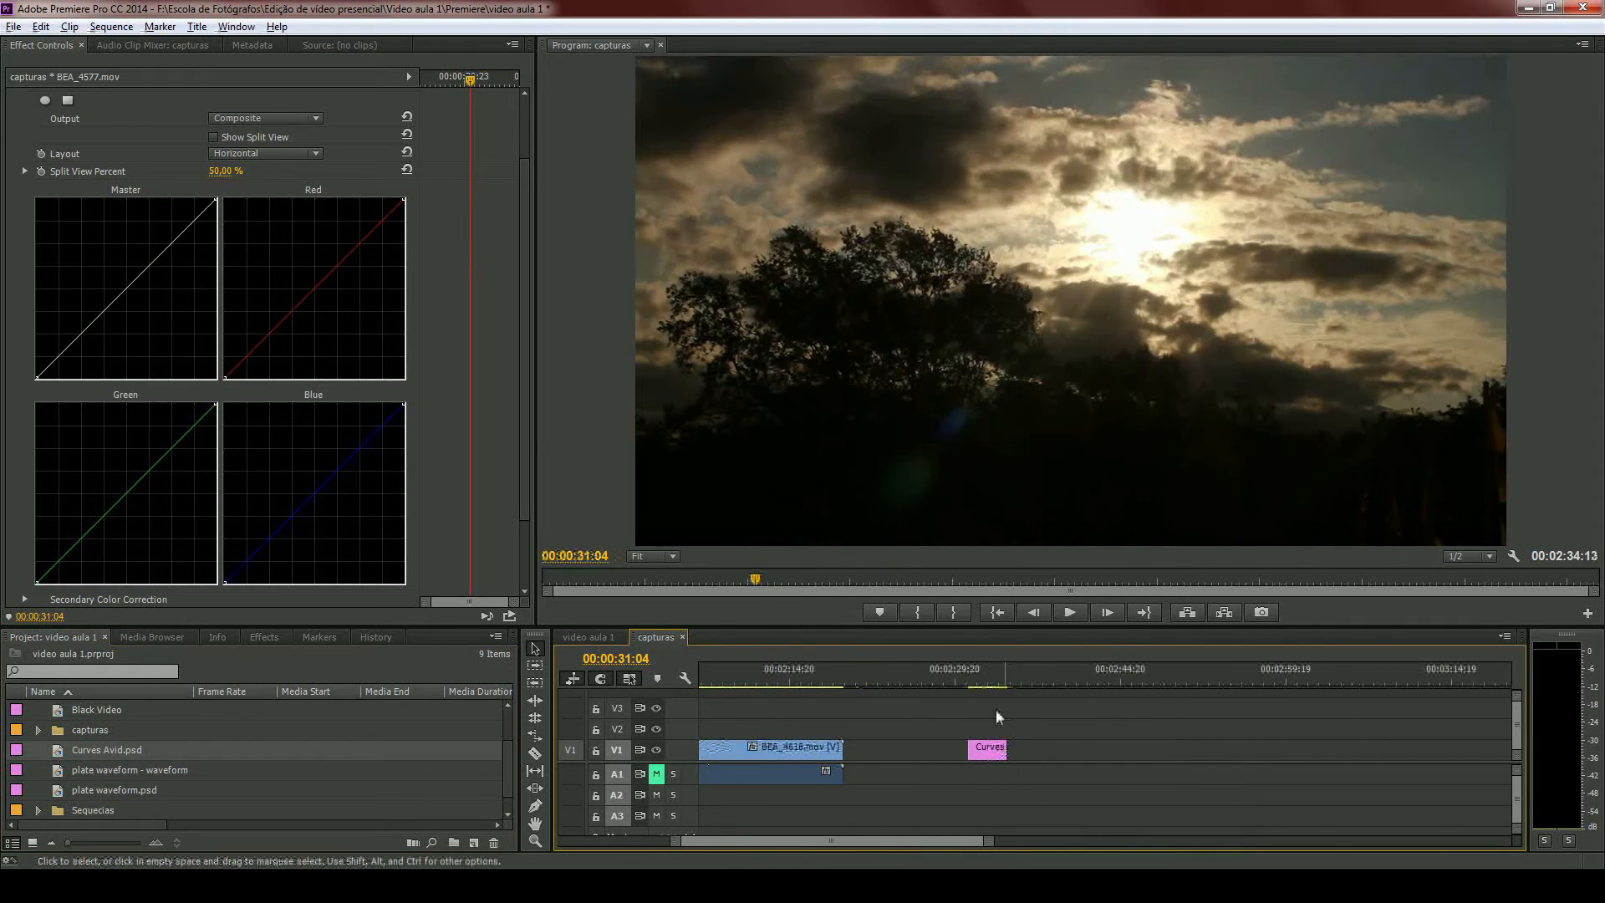
pyautogui.scroll(2, 996, 709)
pyautogui.click(943, 676)
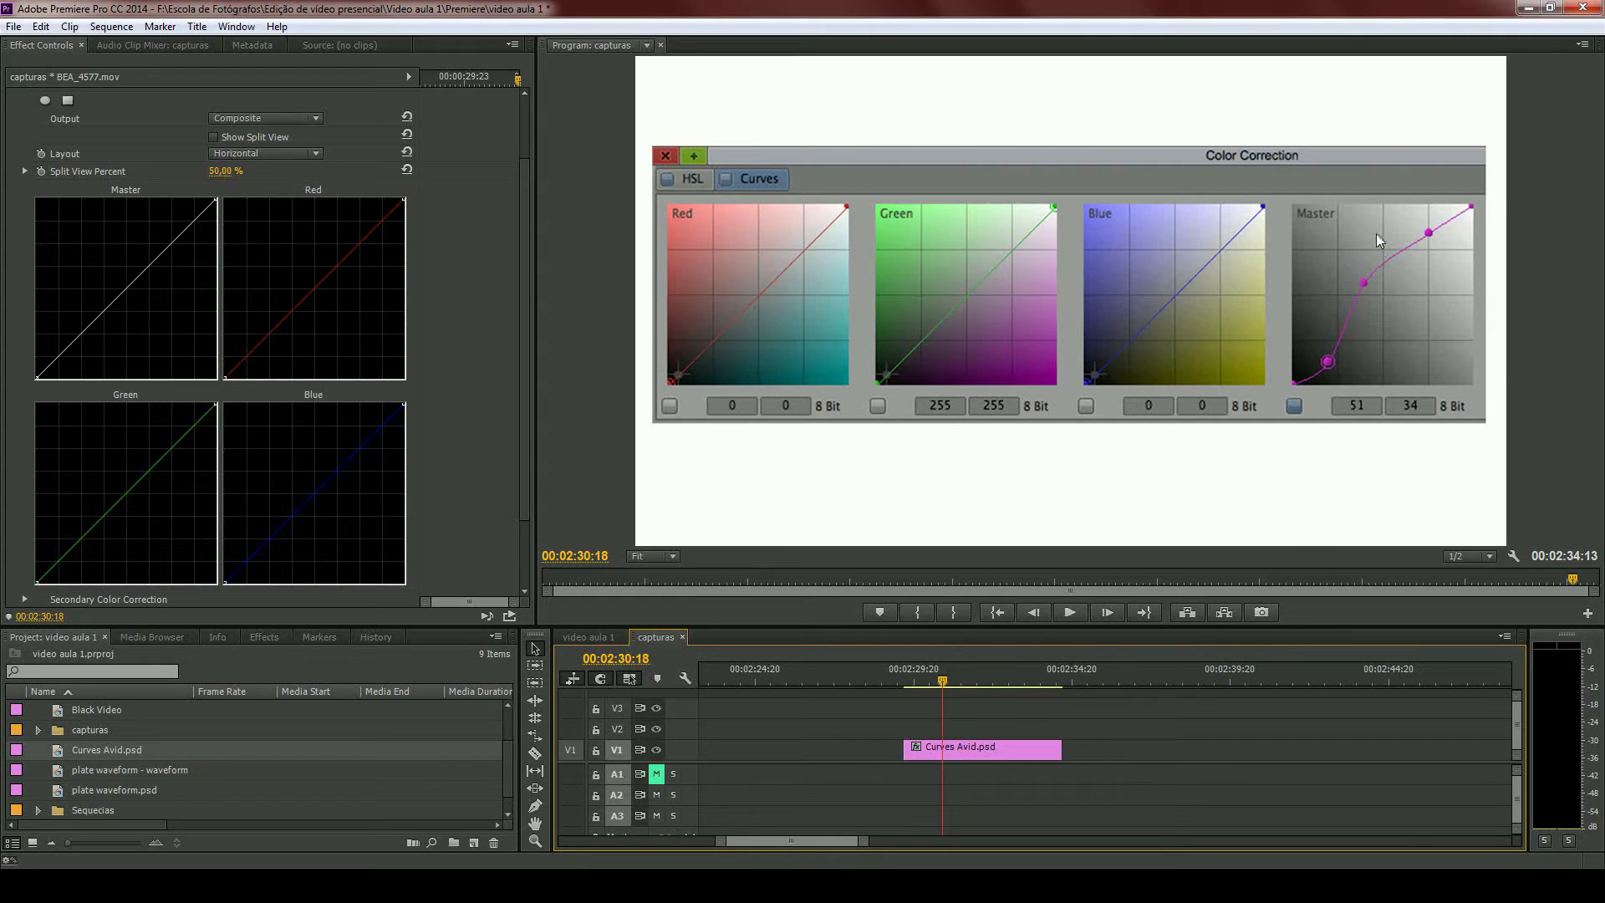
pyautogui.click(138, 197)
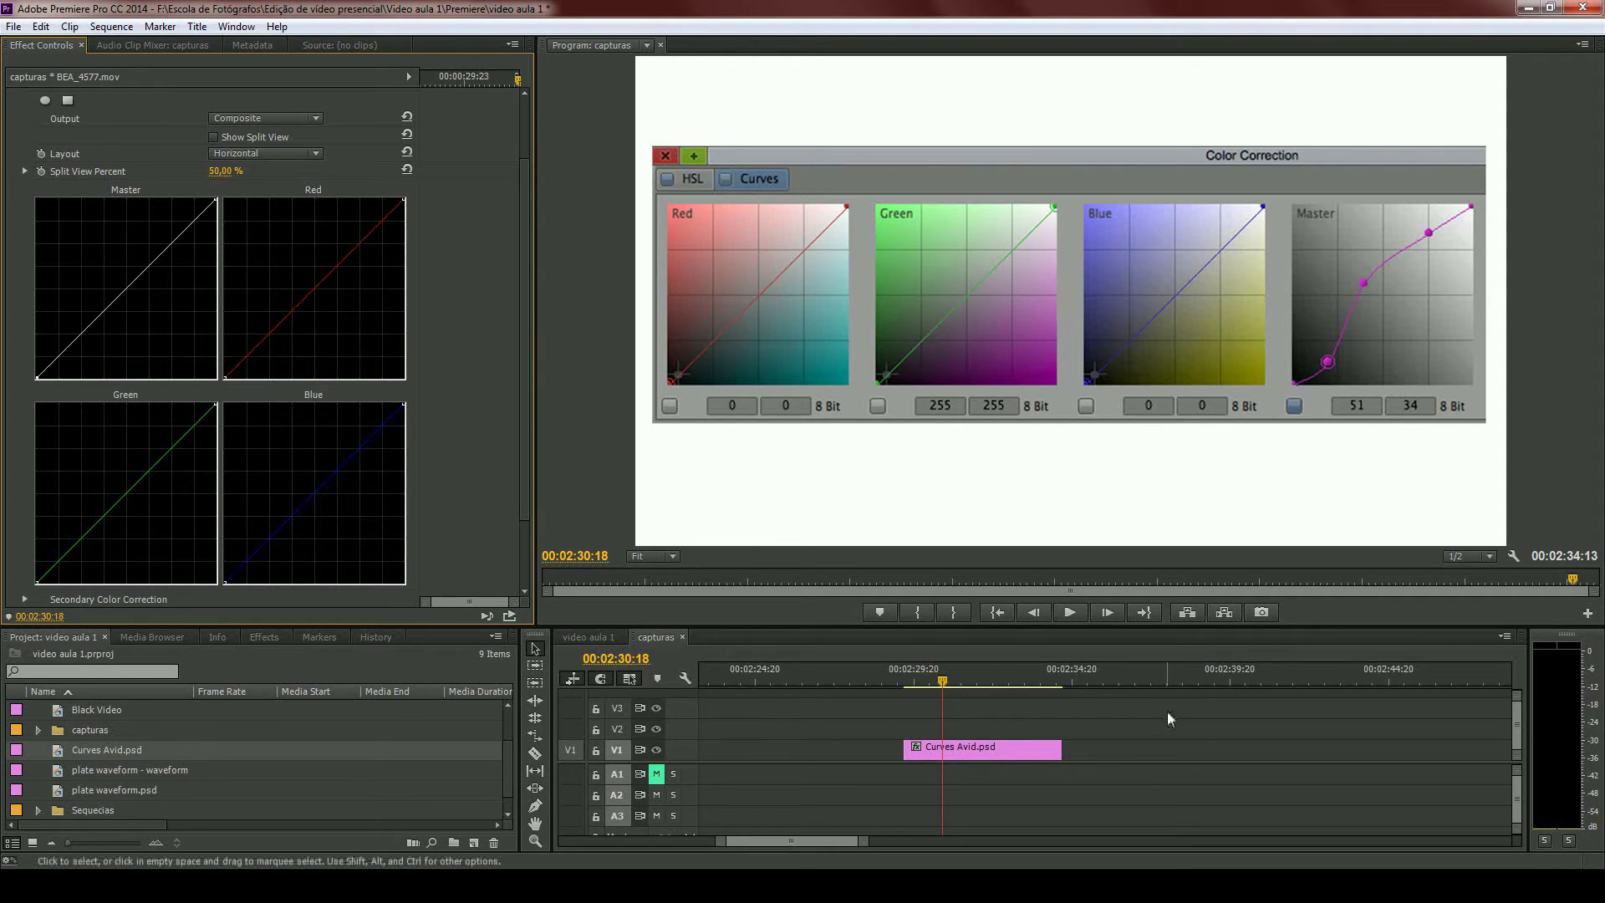
# - Return the playhead to 00:00:31:03 on BEA_4577.mov and show its YC Waveform in the program monitor
pyautogui.press('\\')
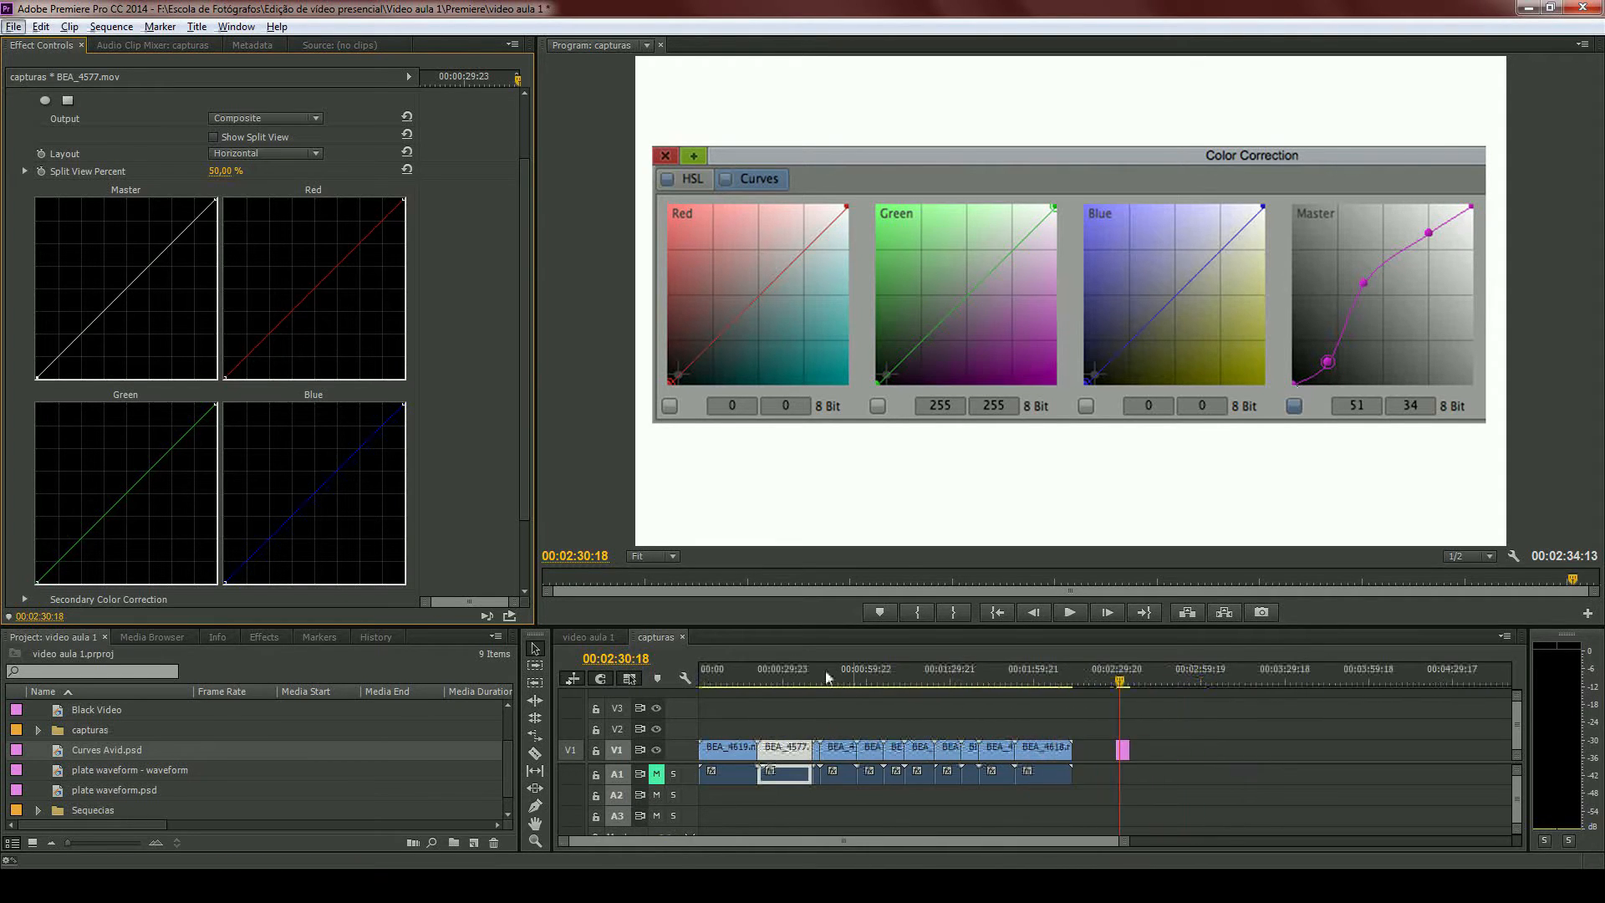
pyautogui.click(787, 670)
pyautogui.scroll(5, 780, 726)
pyautogui.scroll(5, 776, 720)
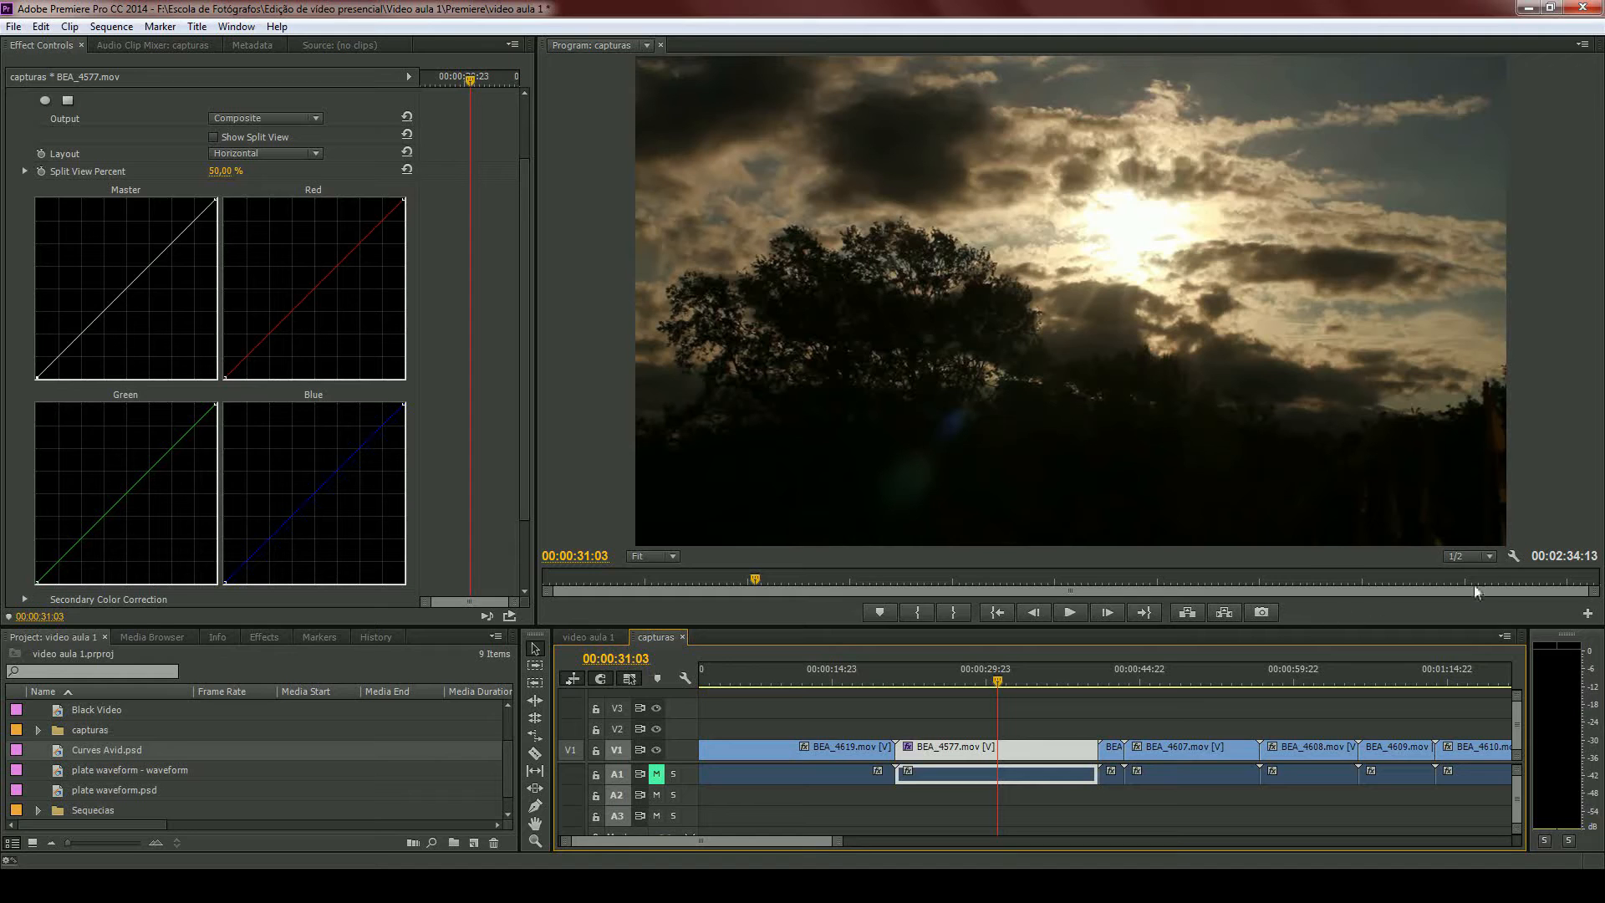
pyautogui.click(1515, 559)
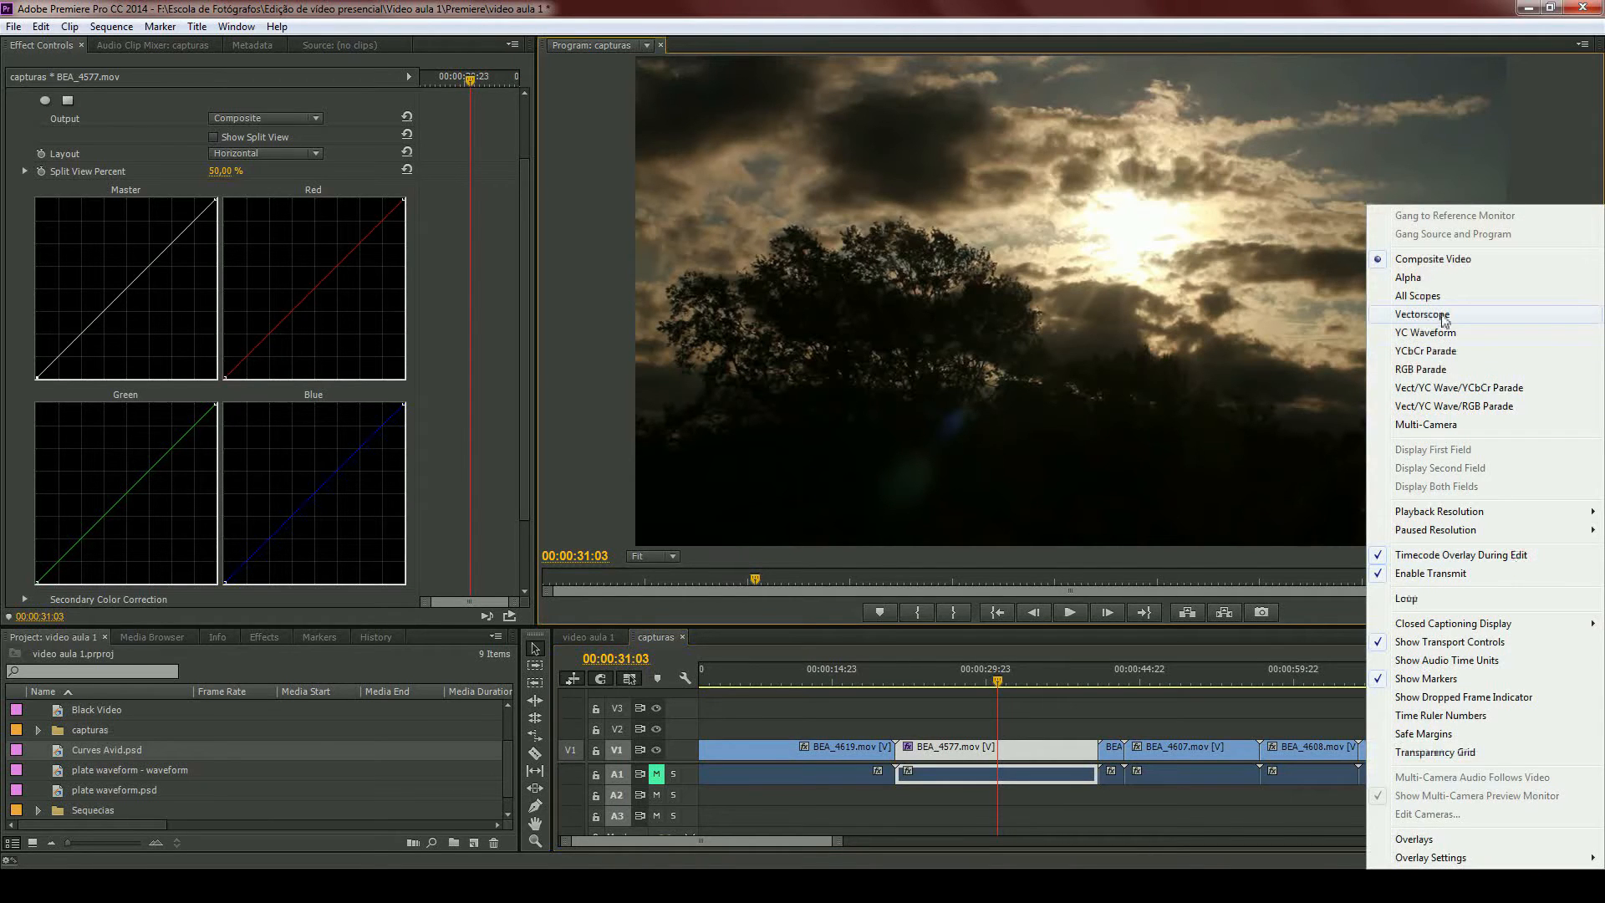
pyautogui.click(1446, 332)
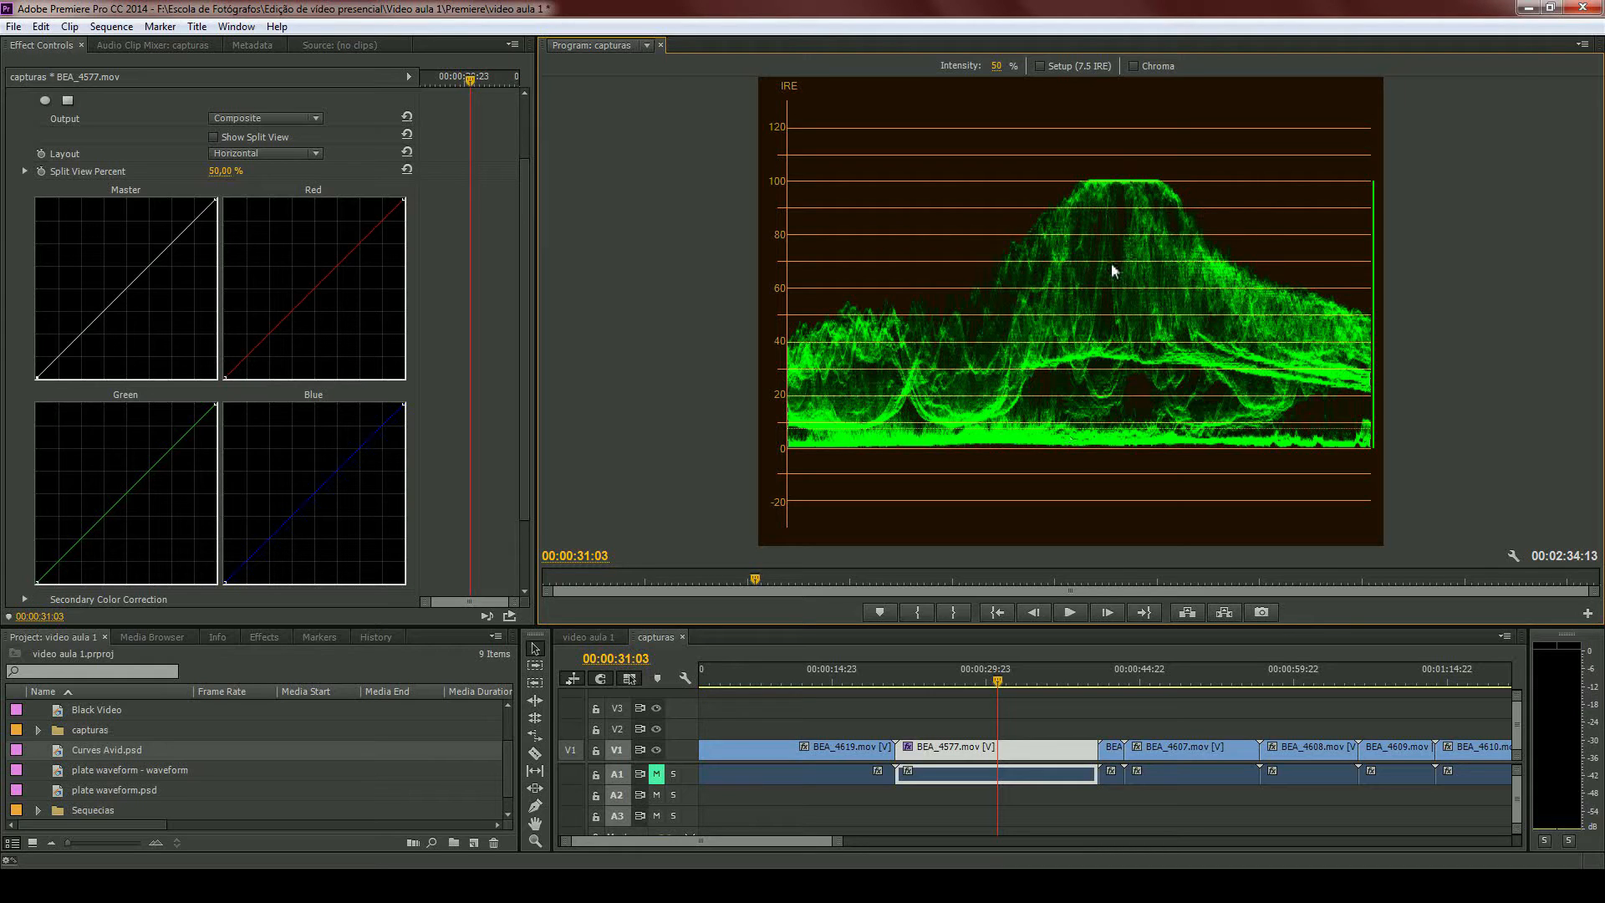
# - Pull the Master curve's black point slightly inward and its white point inward to stretch the waveform
pyautogui.click(39, 379)
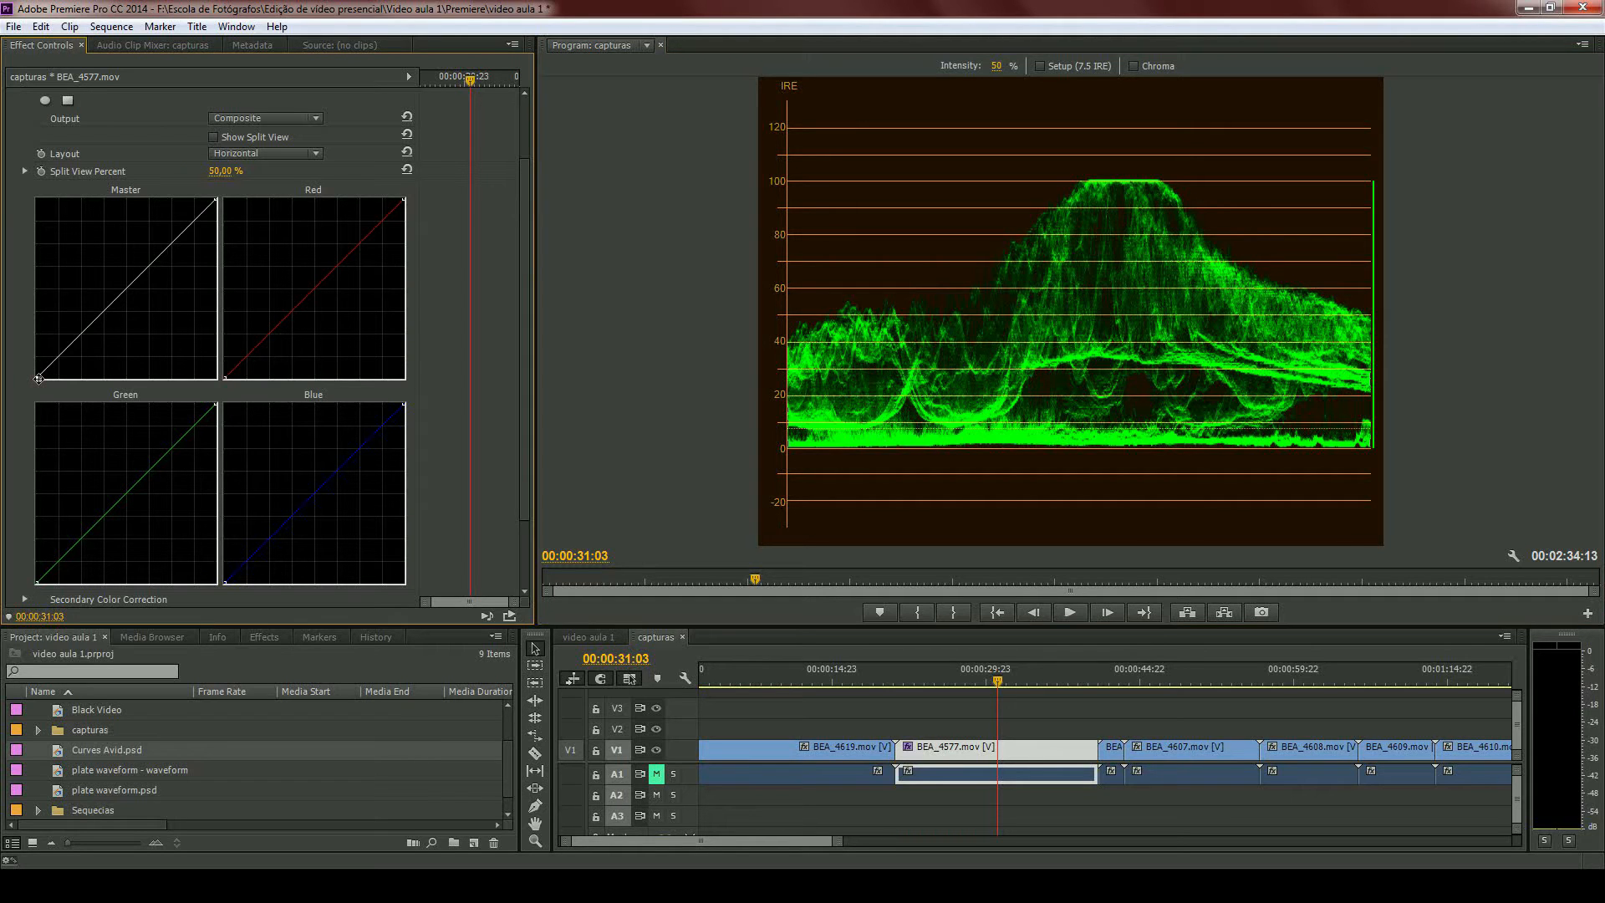
pyautogui.moveTo(39, 379); pyautogui.dragTo(47, 384)
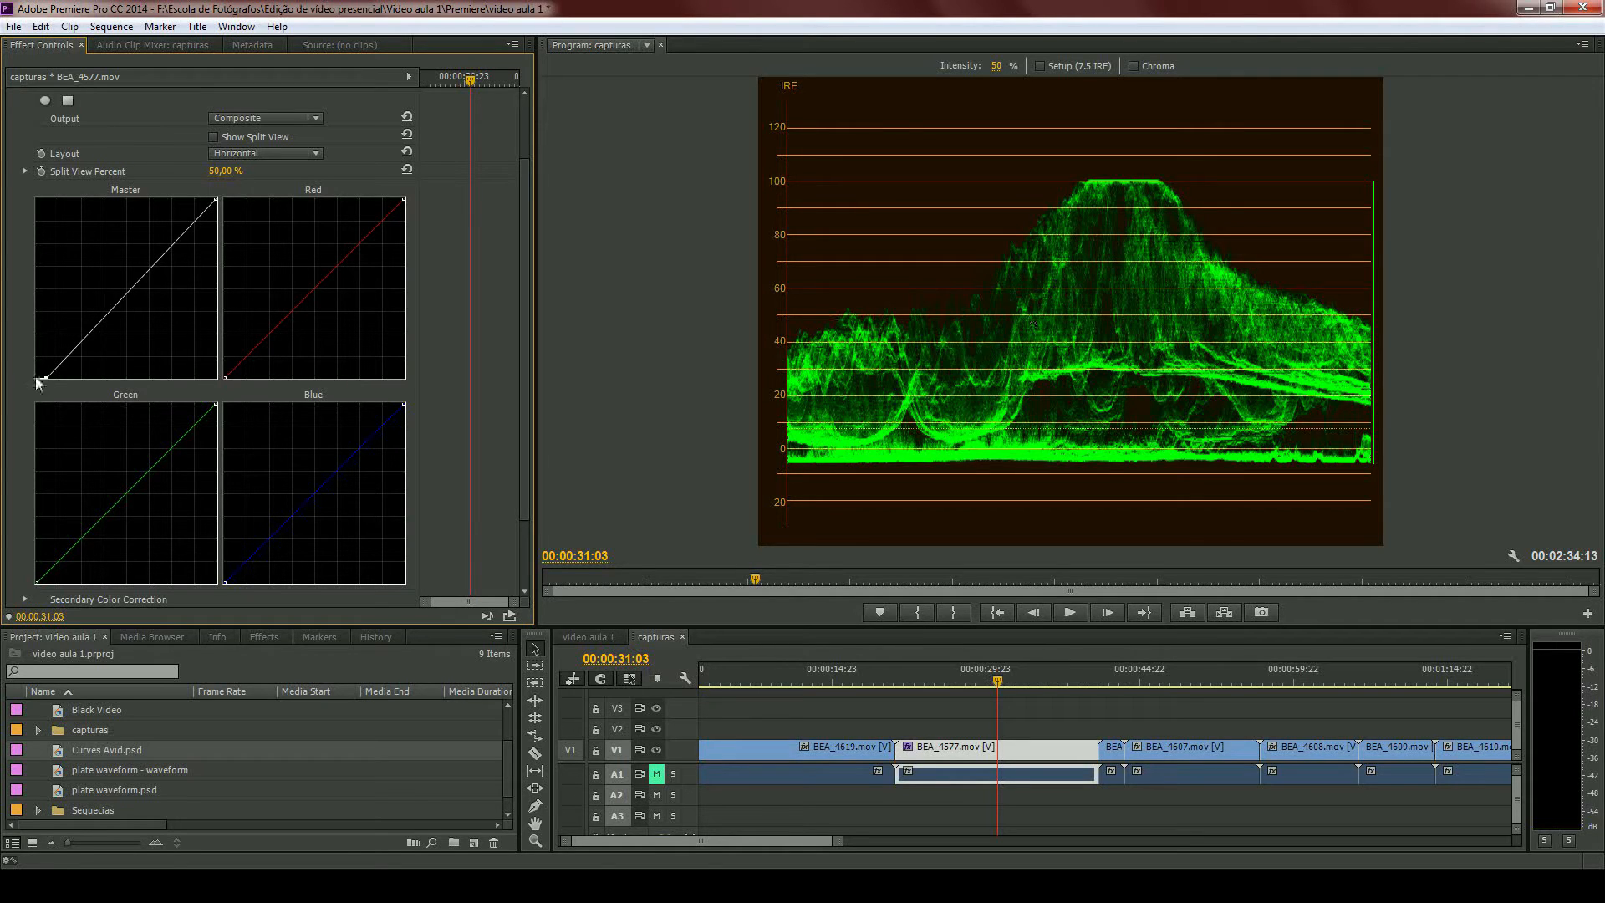
pyautogui.moveTo(216, 197); pyautogui.dragTo(192, 191)
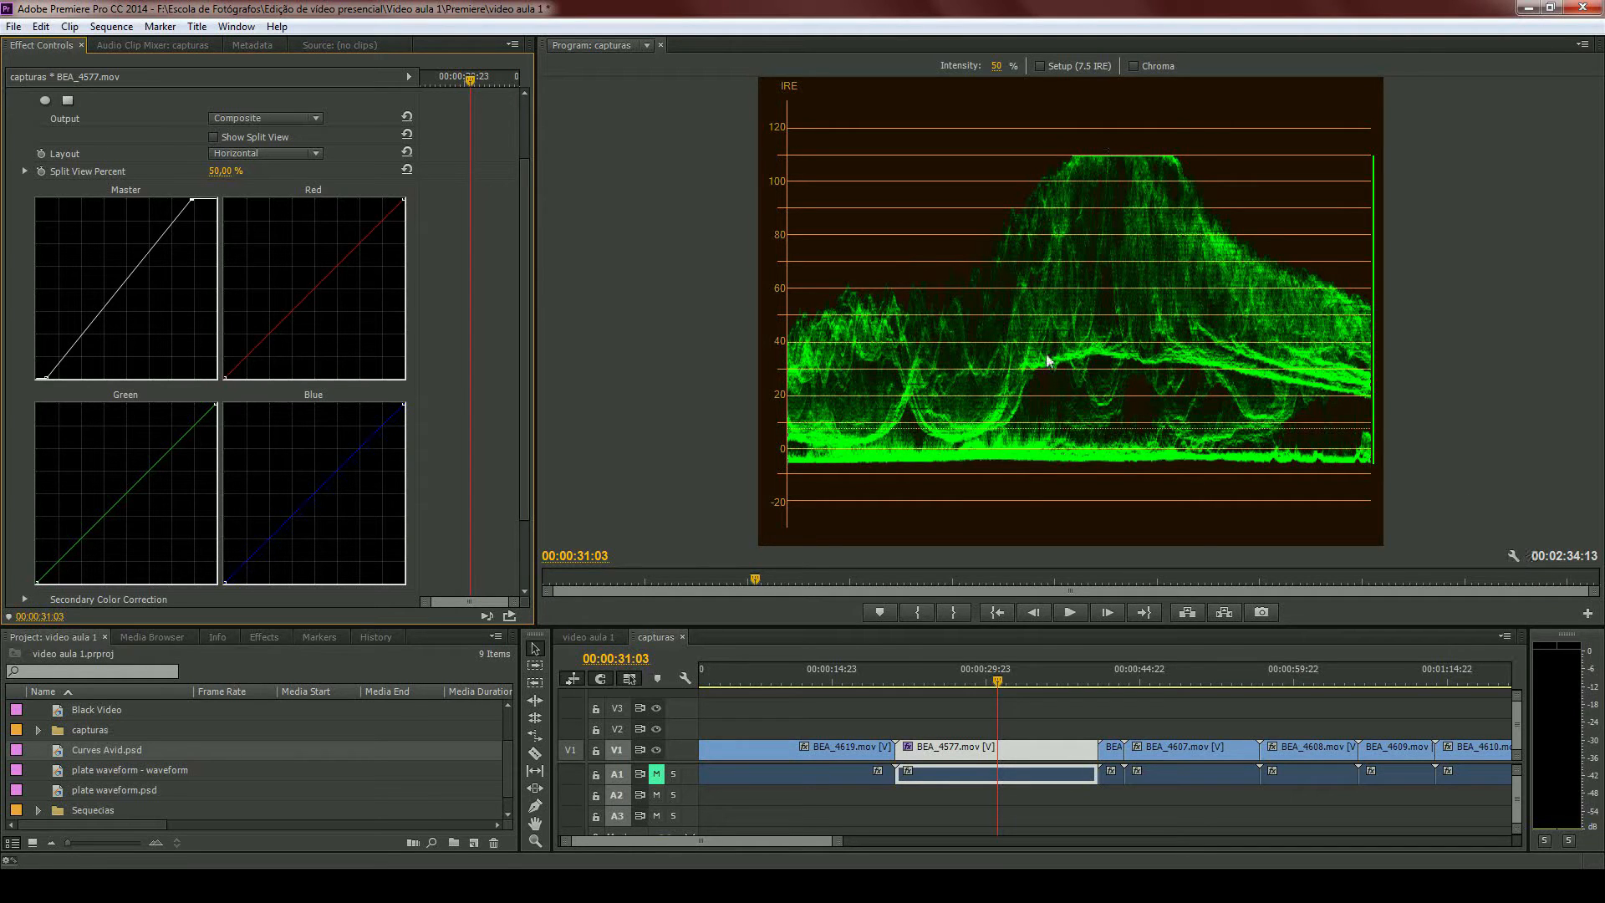
# - Switch the program monitor to Composite Video and restore both Master curve end points to the straight diagonal
pyautogui.click(1514, 556)
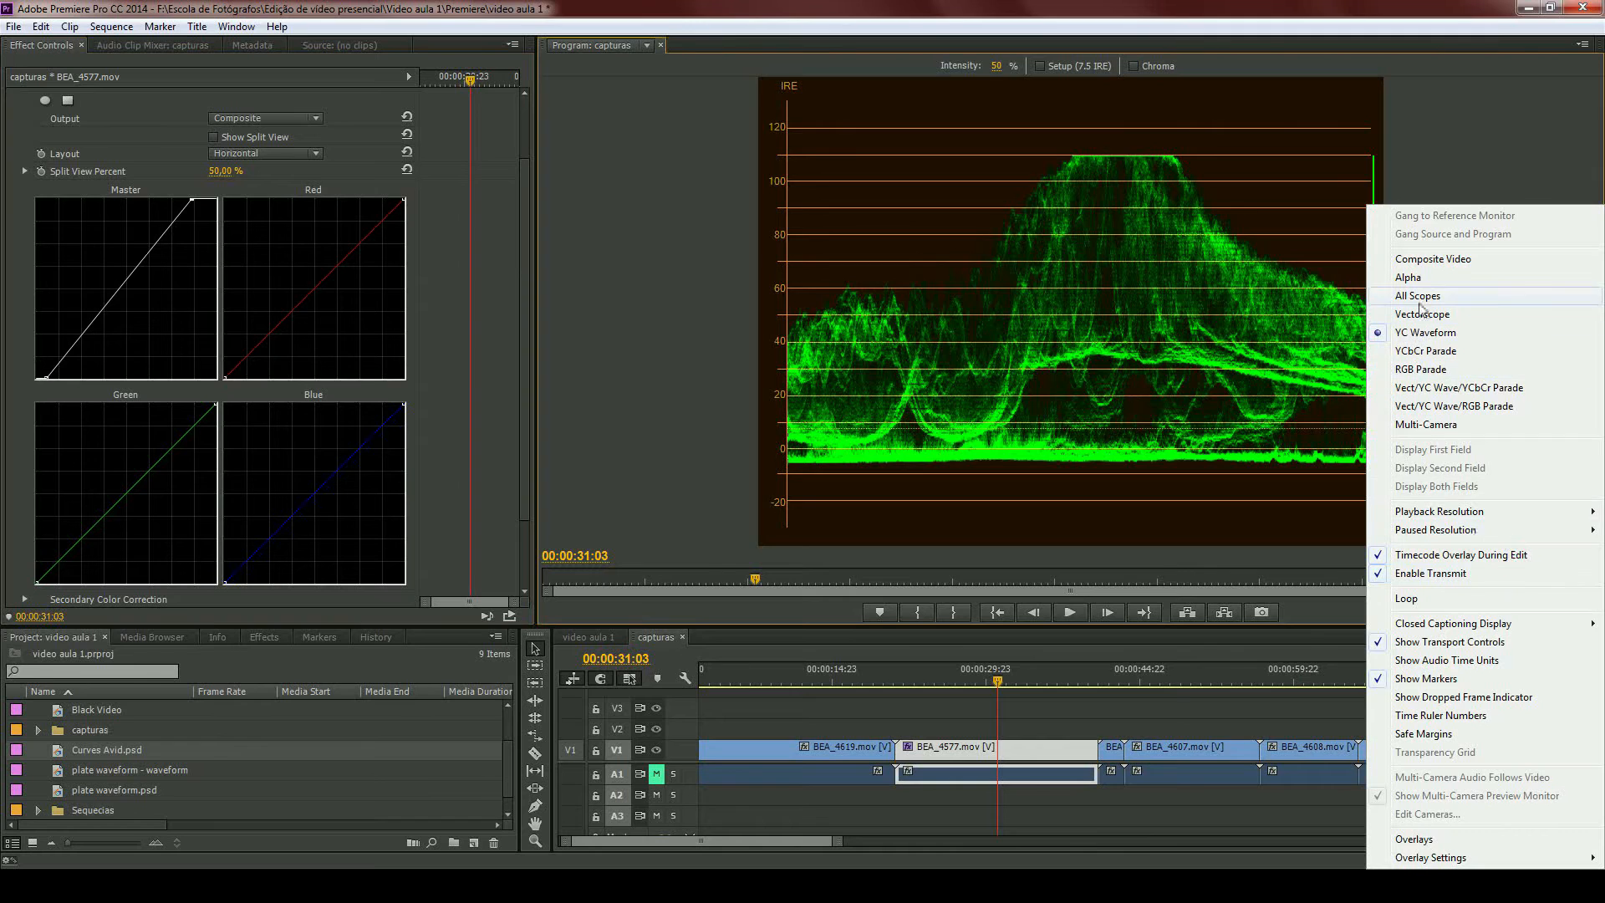
pyautogui.click(1433, 258)
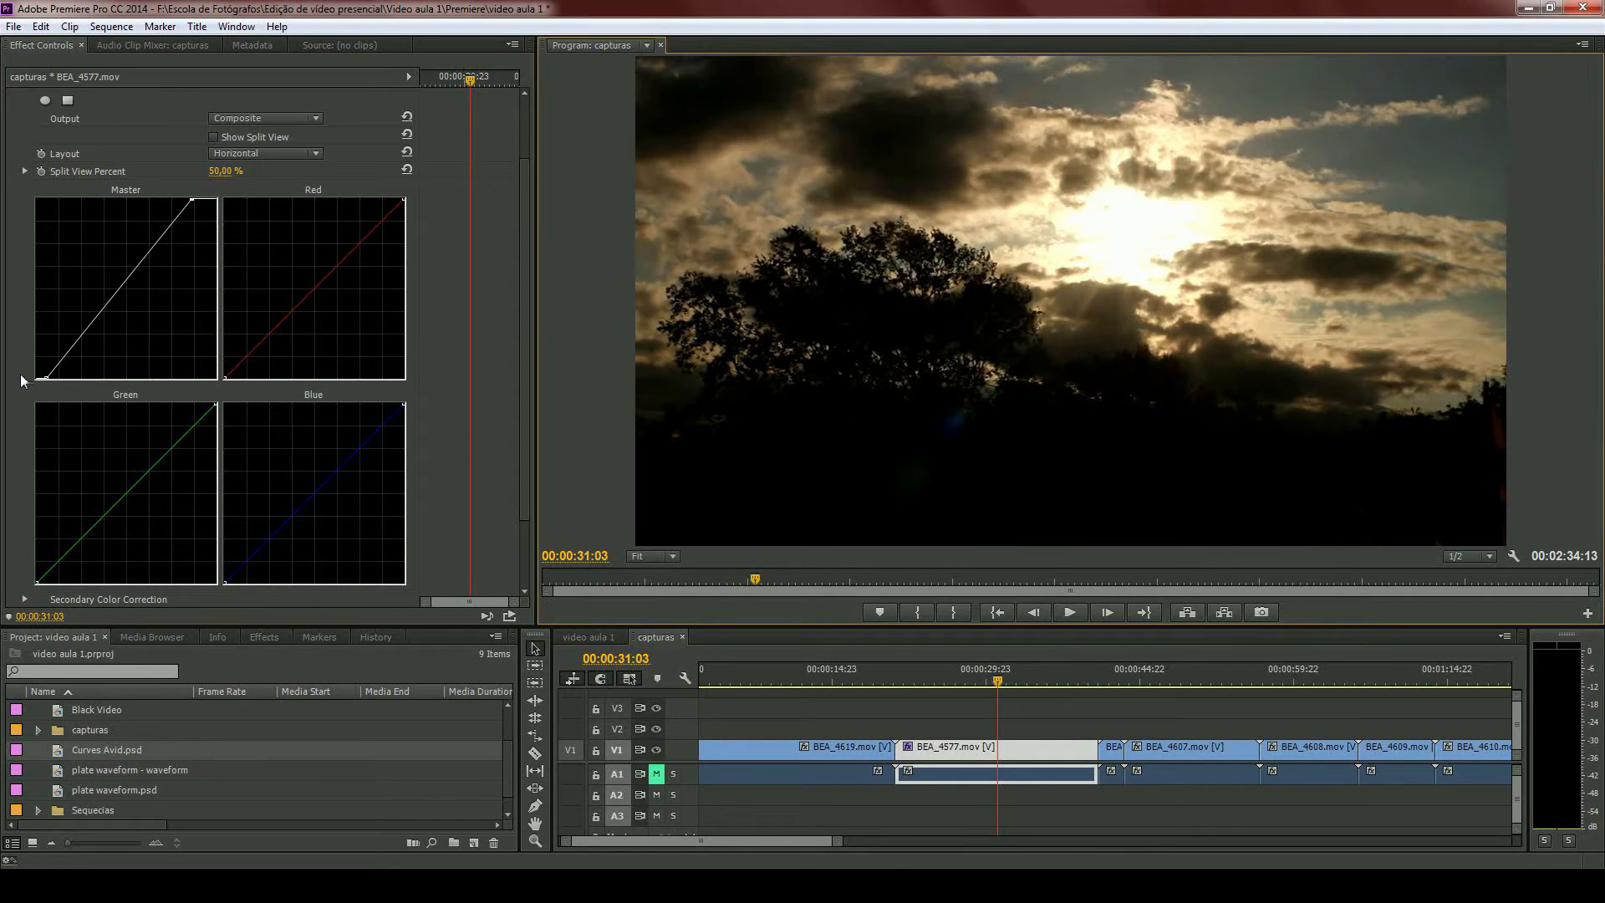
pyautogui.moveTo(47, 378); pyautogui.dragTo(28, 383)
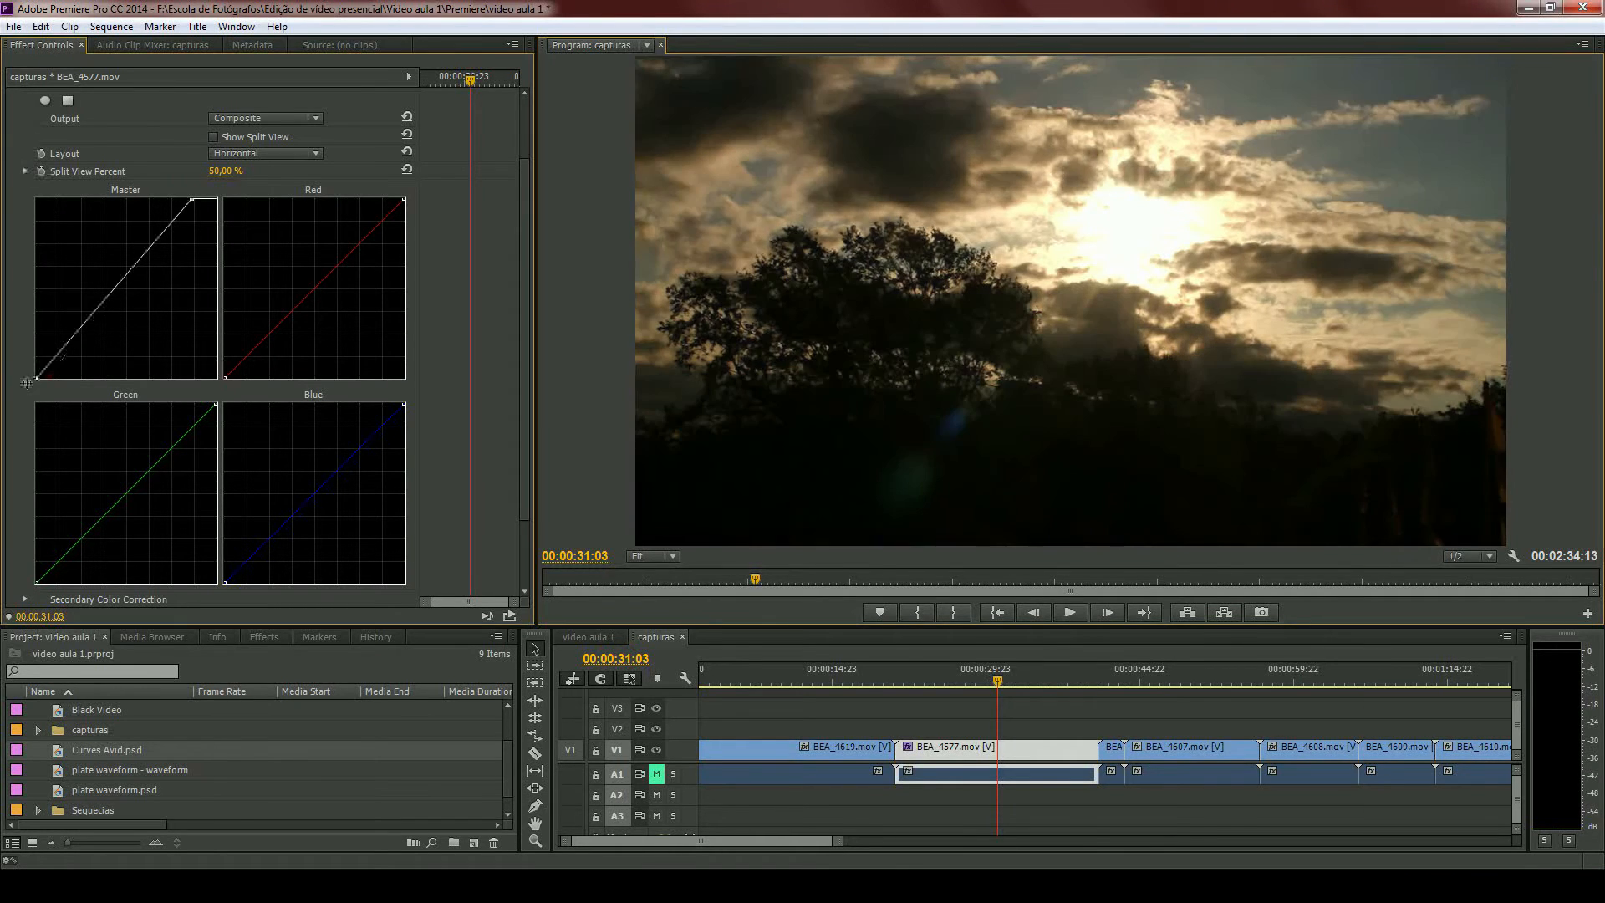
pyautogui.moveTo(193, 198); pyautogui.dragTo(239, 191)
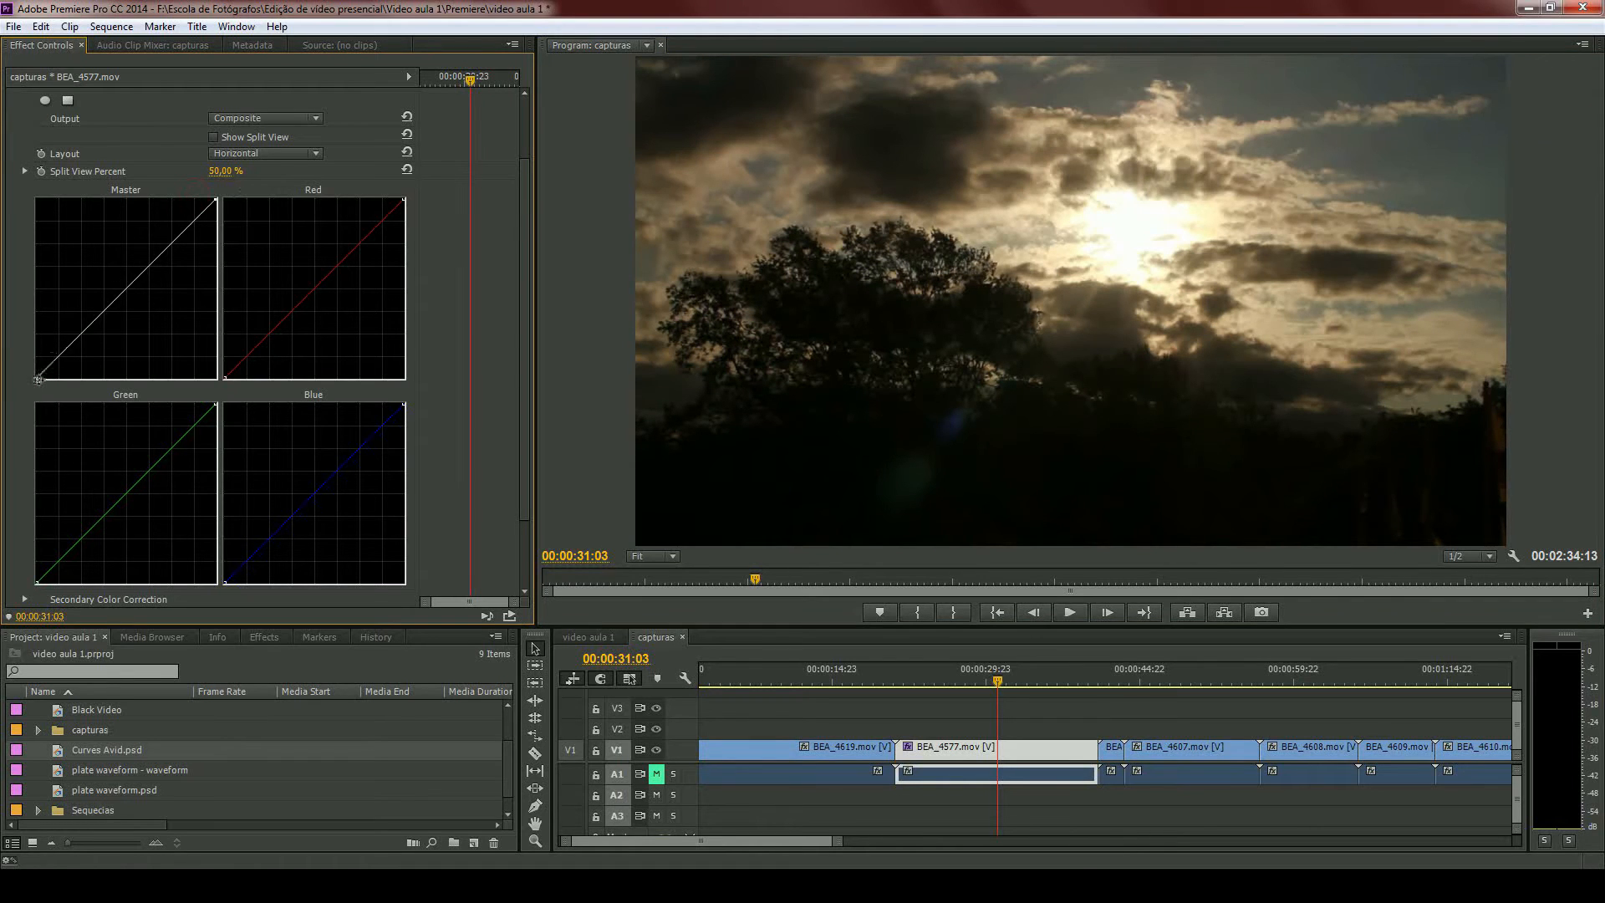
# - Exaggerate contrast with both Master curve end points, then restore the black point and pull the white point nearly to mid-width
pyautogui.moveTo(38, 379)
pyautogui.mouseDown()
pyautogui.moveTo(93, 394)
pyautogui.moveTo(60, 401)
pyautogui.mouseUp()
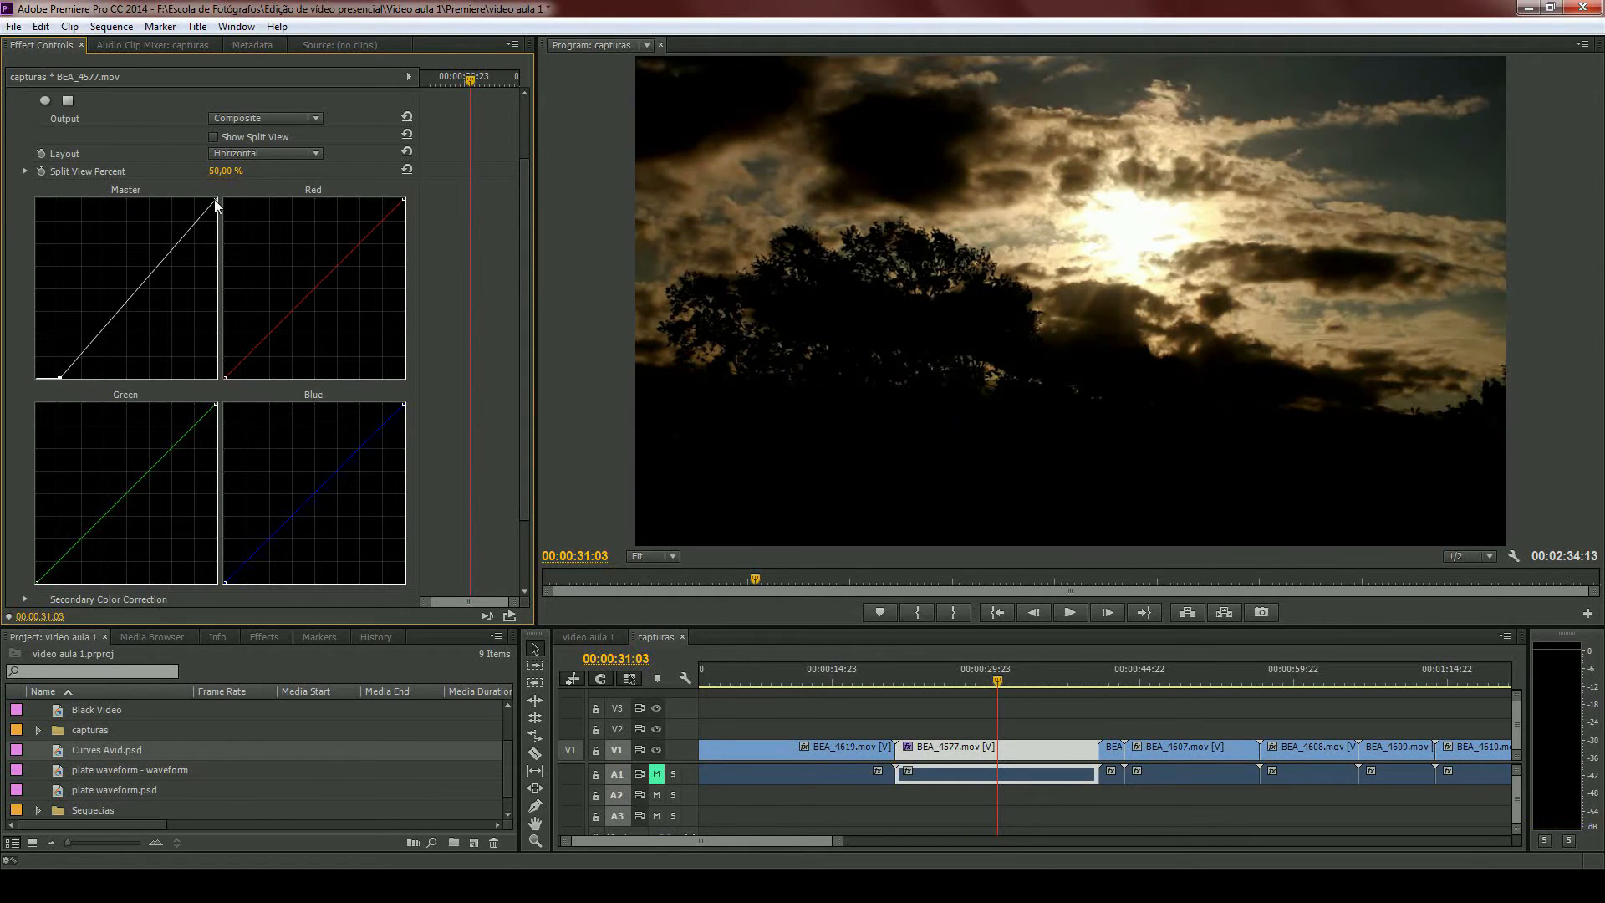
pyautogui.moveTo(217, 199); pyautogui.dragTo(159, 197)
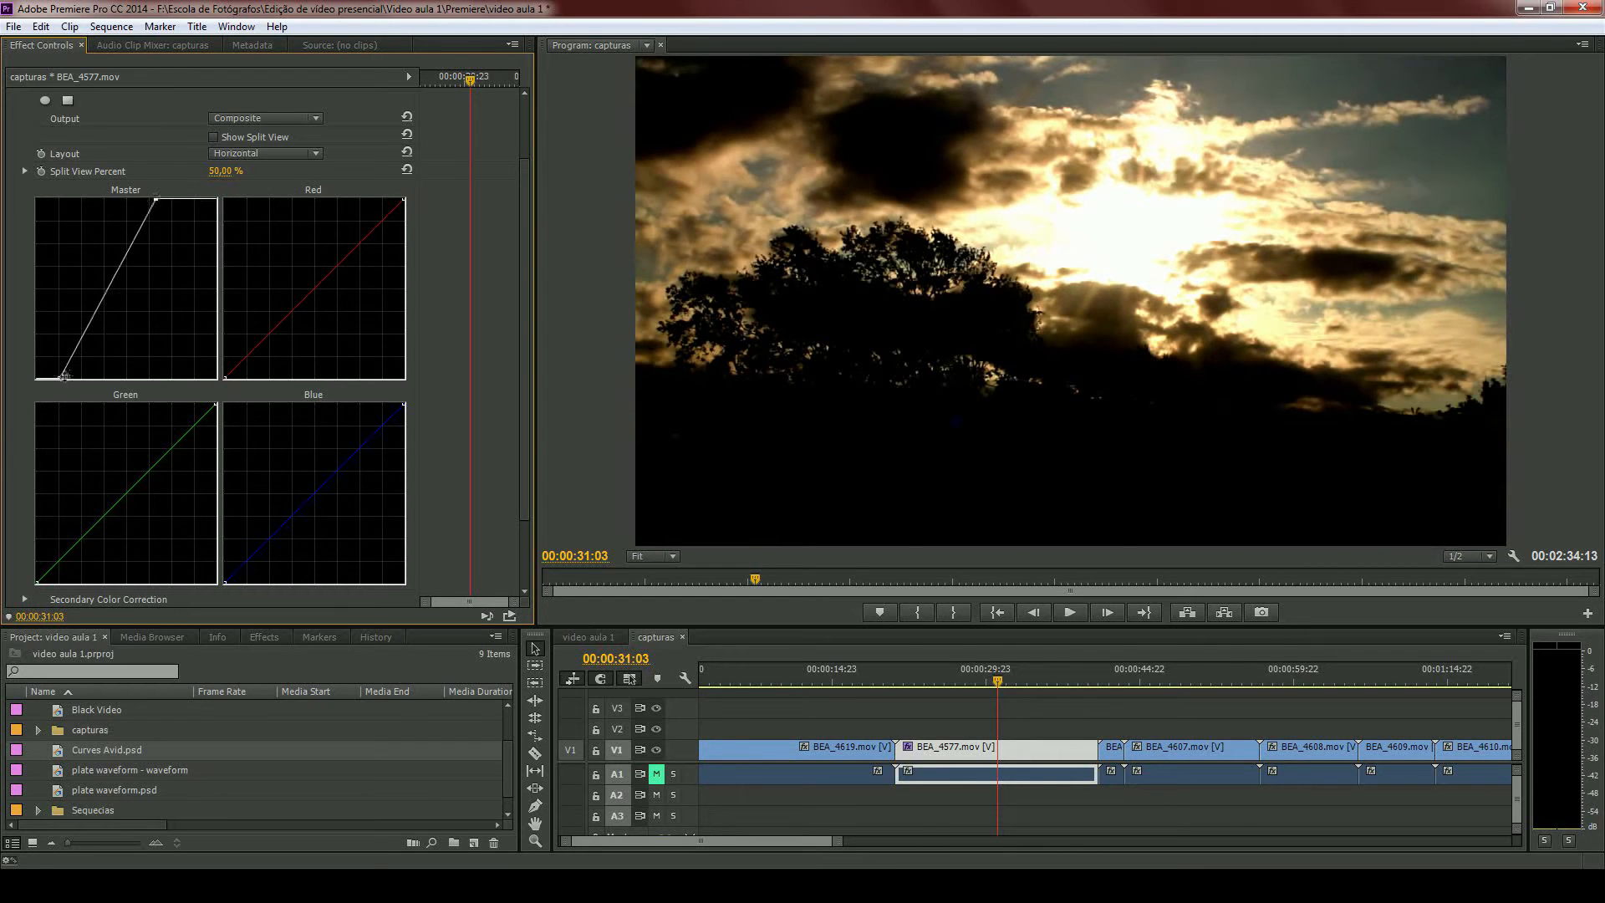
pyautogui.moveTo(59, 378); pyautogui.dragTo(37, 378)
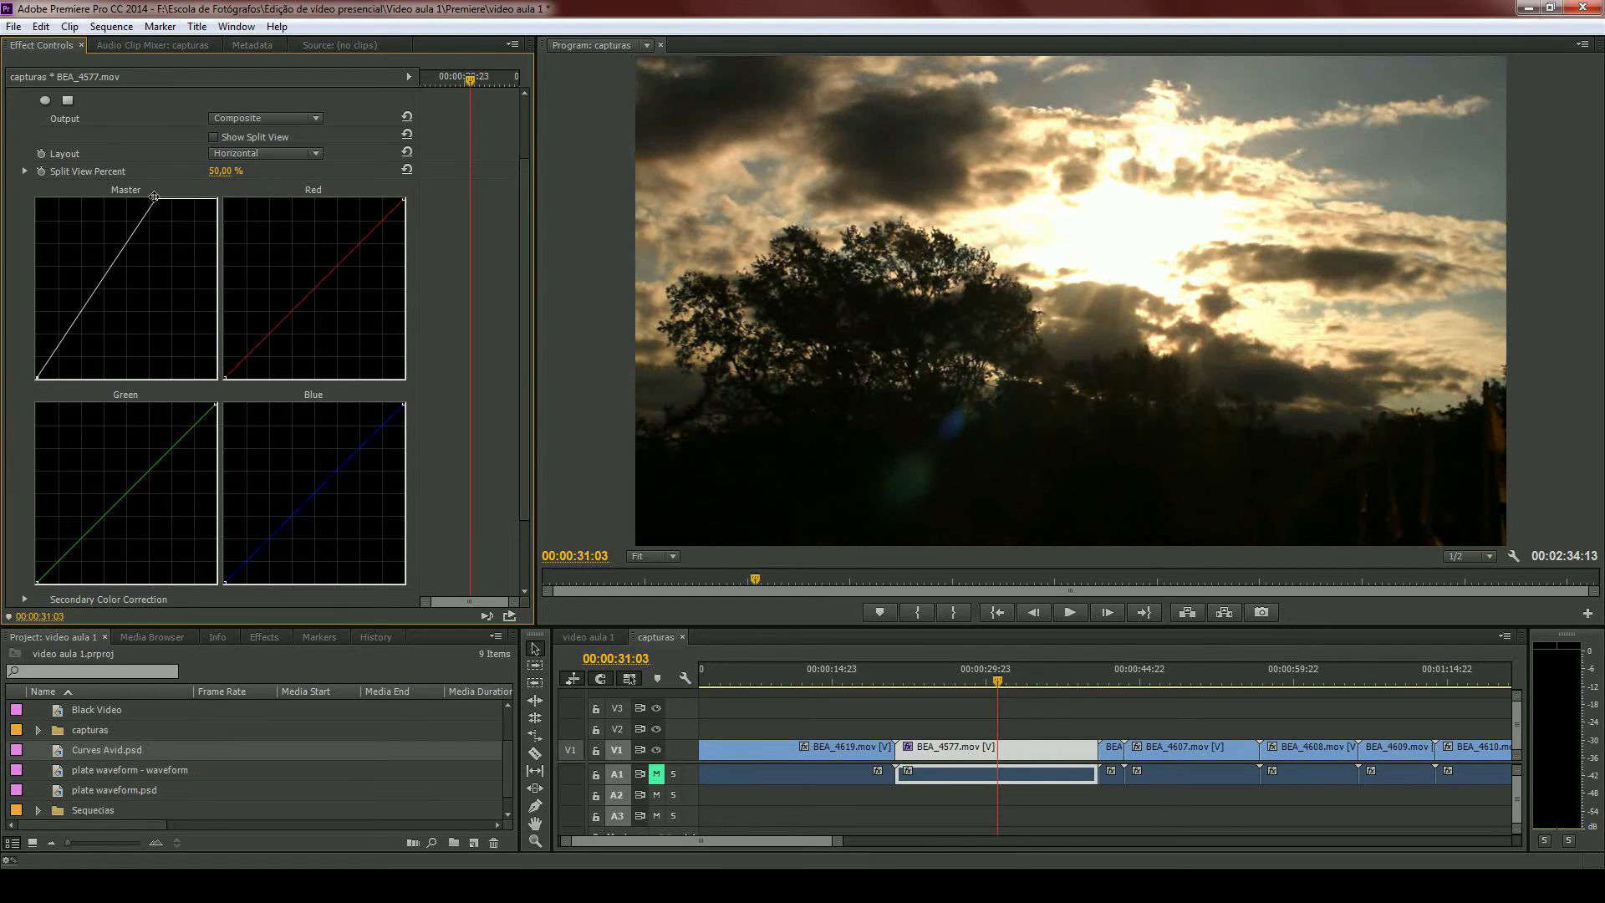
pyautogui.moveTo(157, 199); pyautogui.dragTo(119, 194)
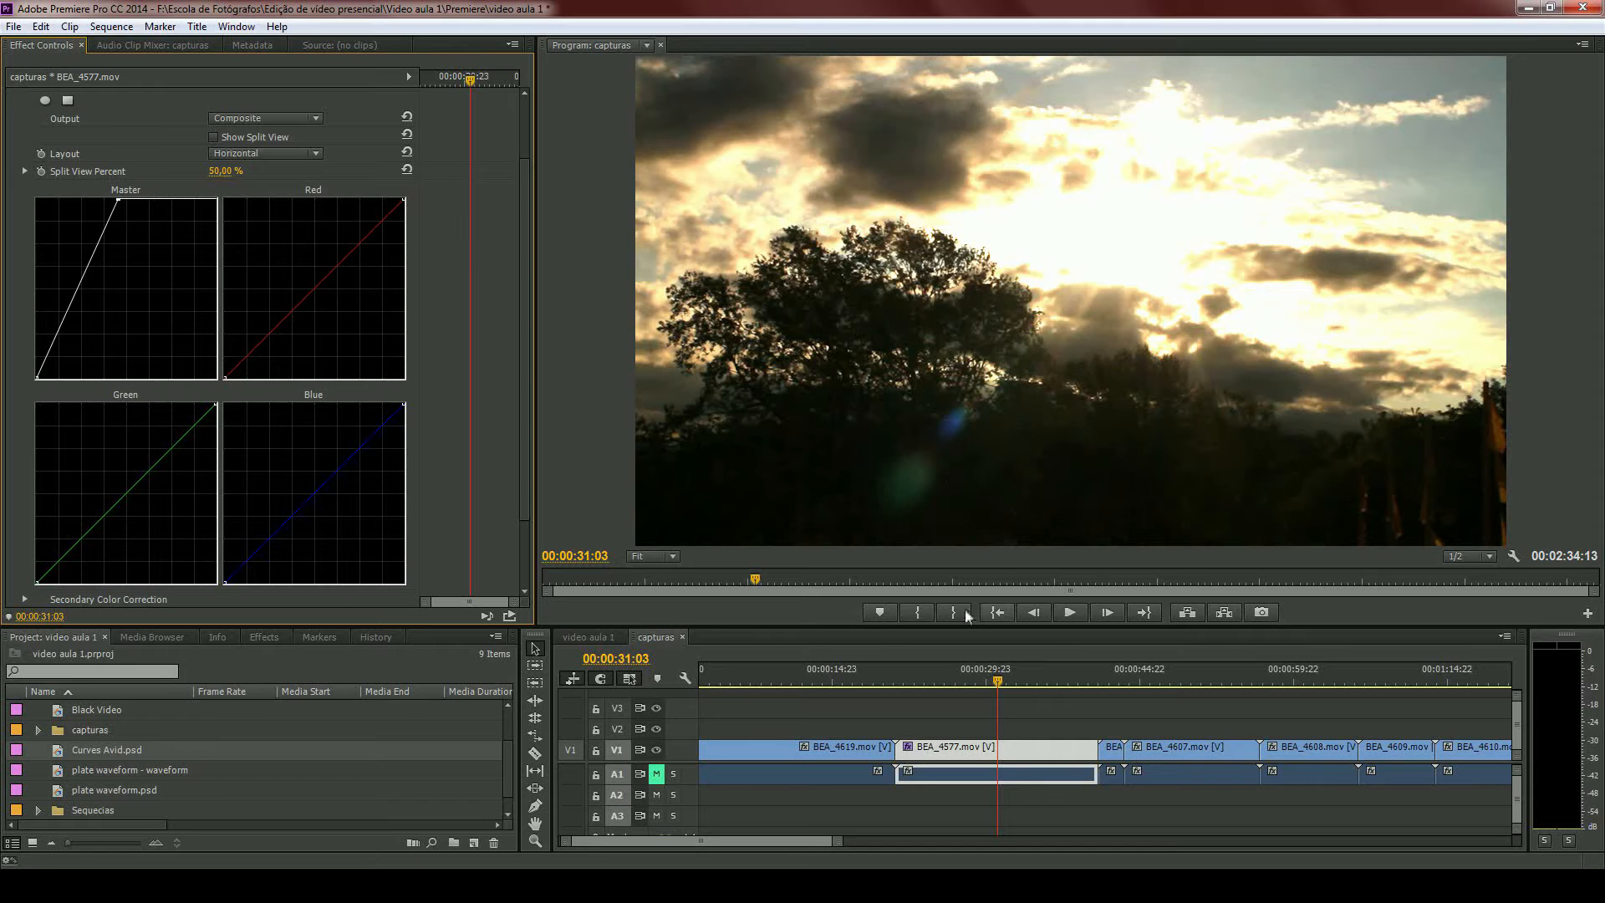
# - Move the playhead to 00:00:30:16 and reset the Master curve's white point, then pull both end points moderately inward for contrast
pyautogui.click(988, 681)
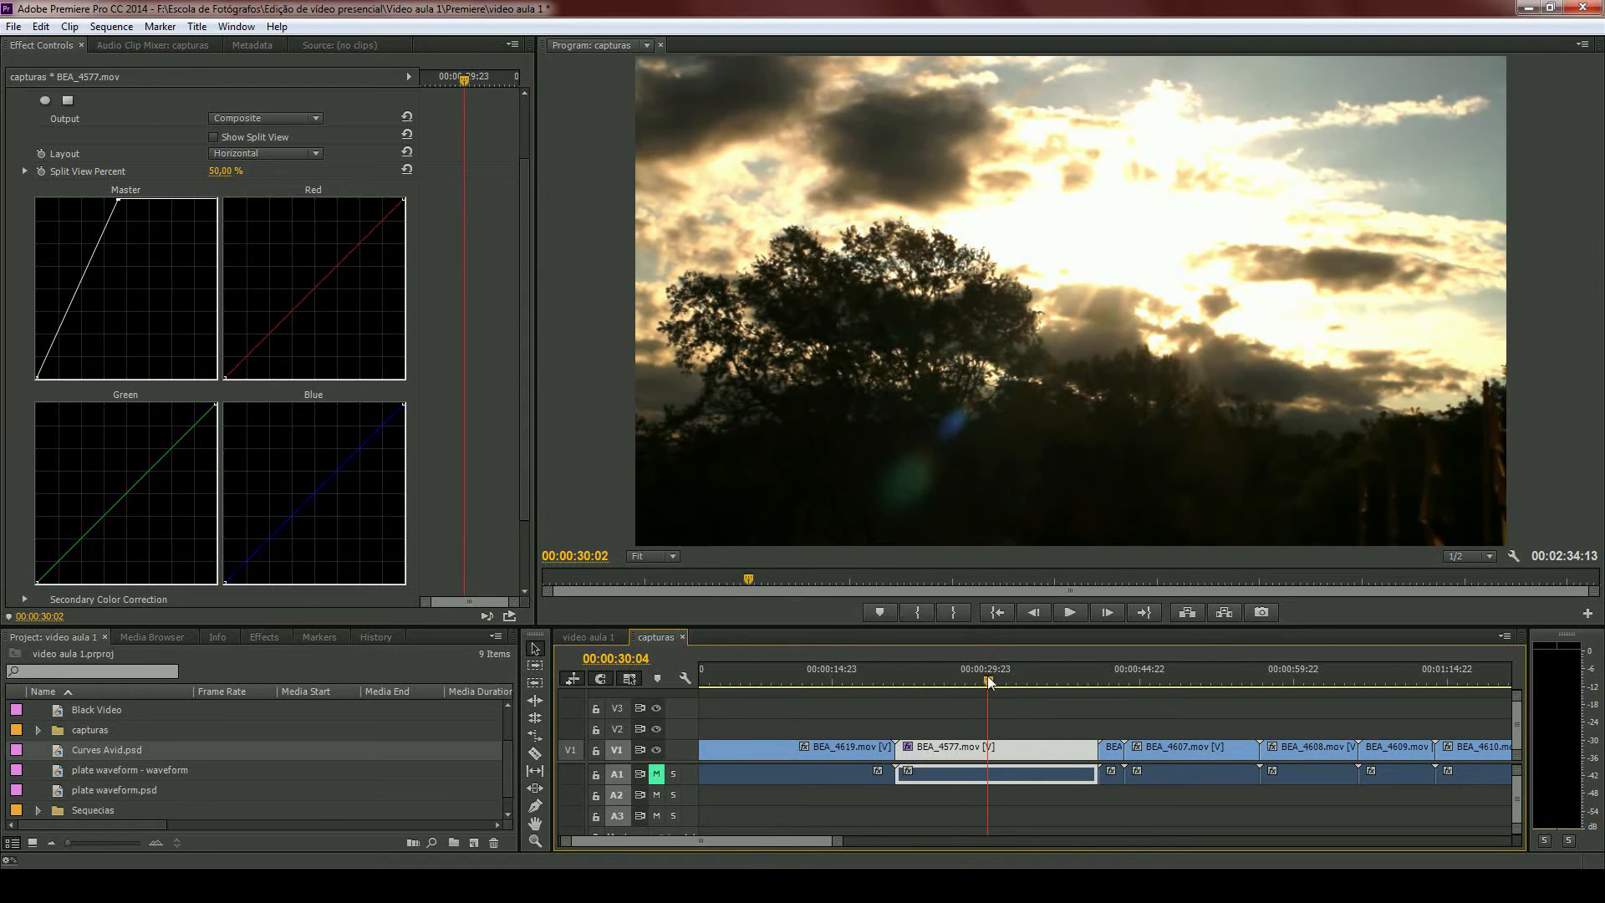
pyautogui.moveTo(990, 682); pyautogui.dragTo(994, 681)
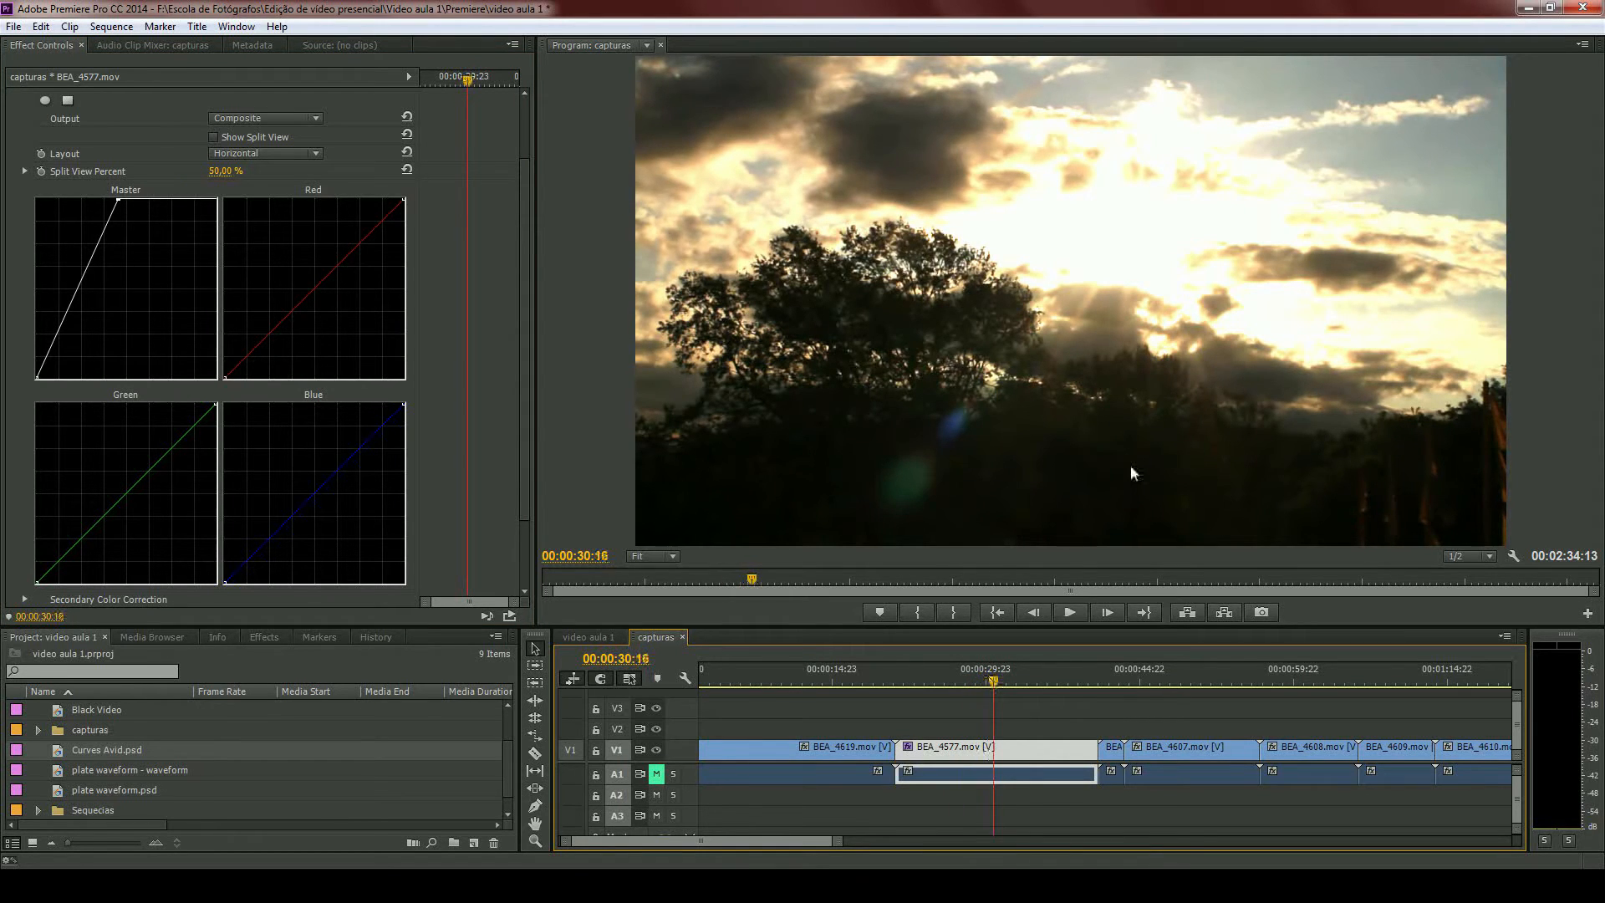
pyautogui.moveTo(117, 200); pyautogui.dragTo(216, 198)
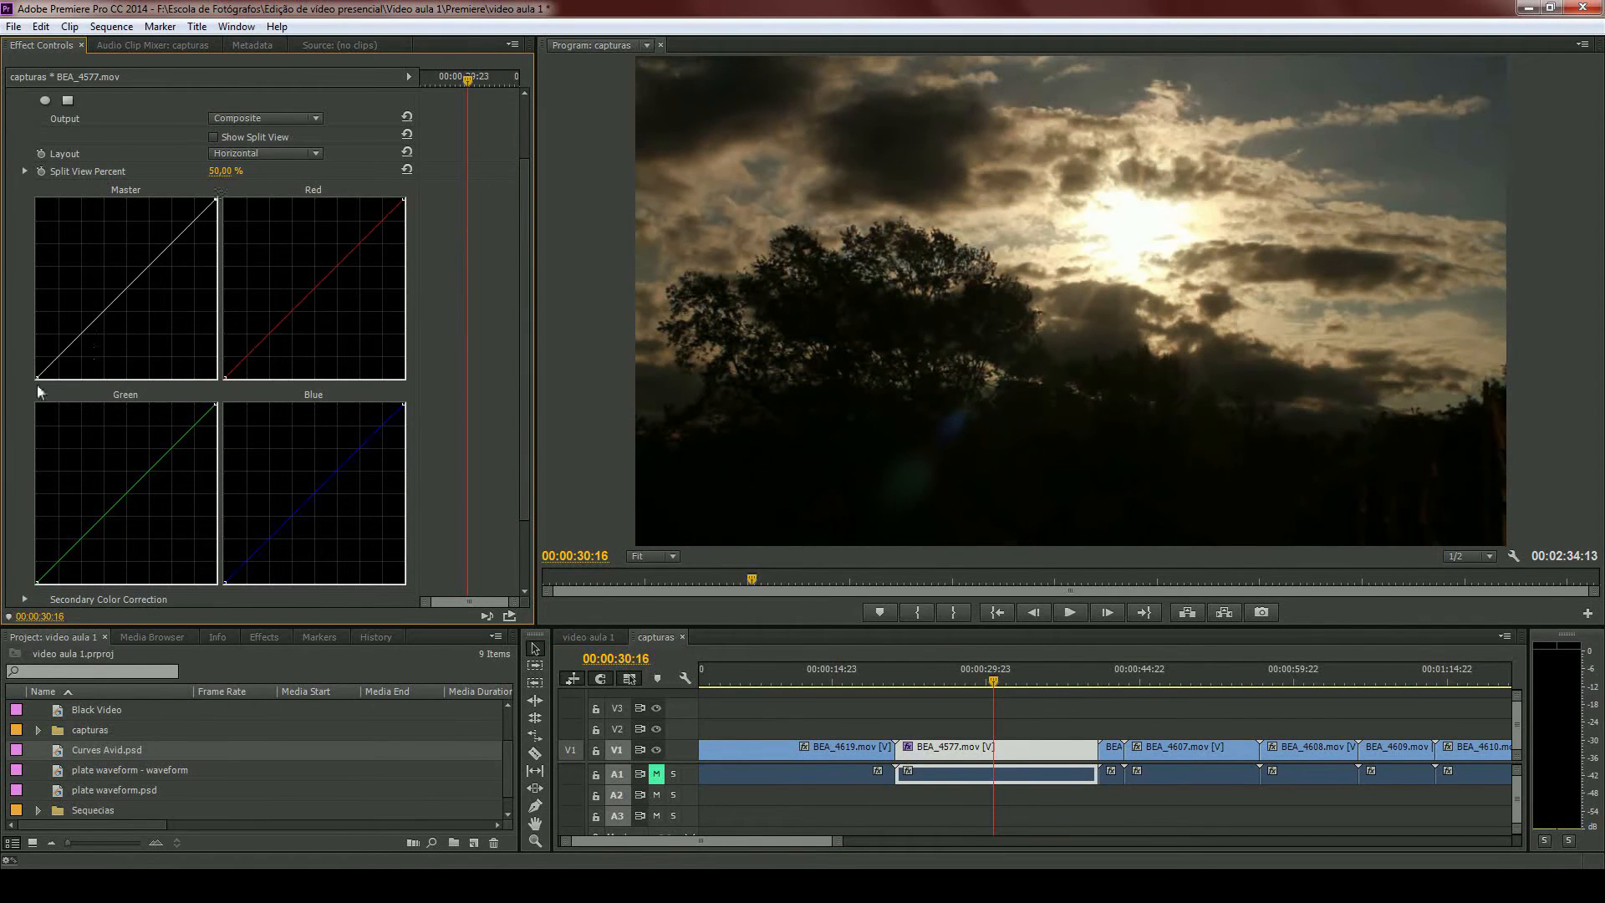
pyautogui.moveTo(37, 379); pyautogui.dragTo(57, 379)
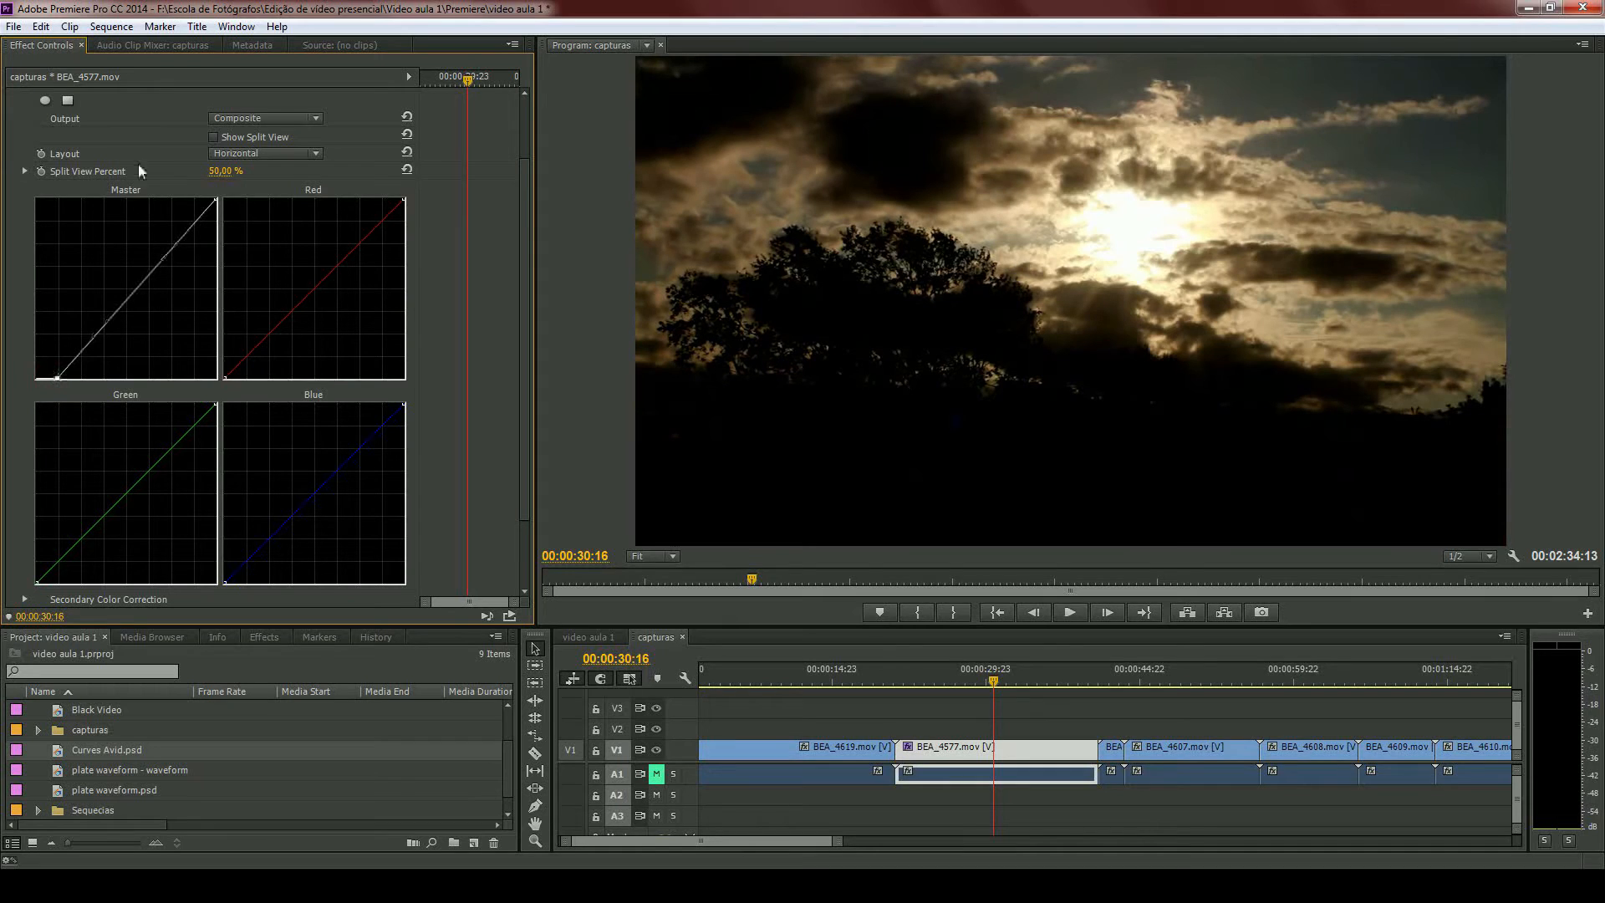
pyautogui.moveTo(214, 199); pyautogui.dragTo(191, 193)
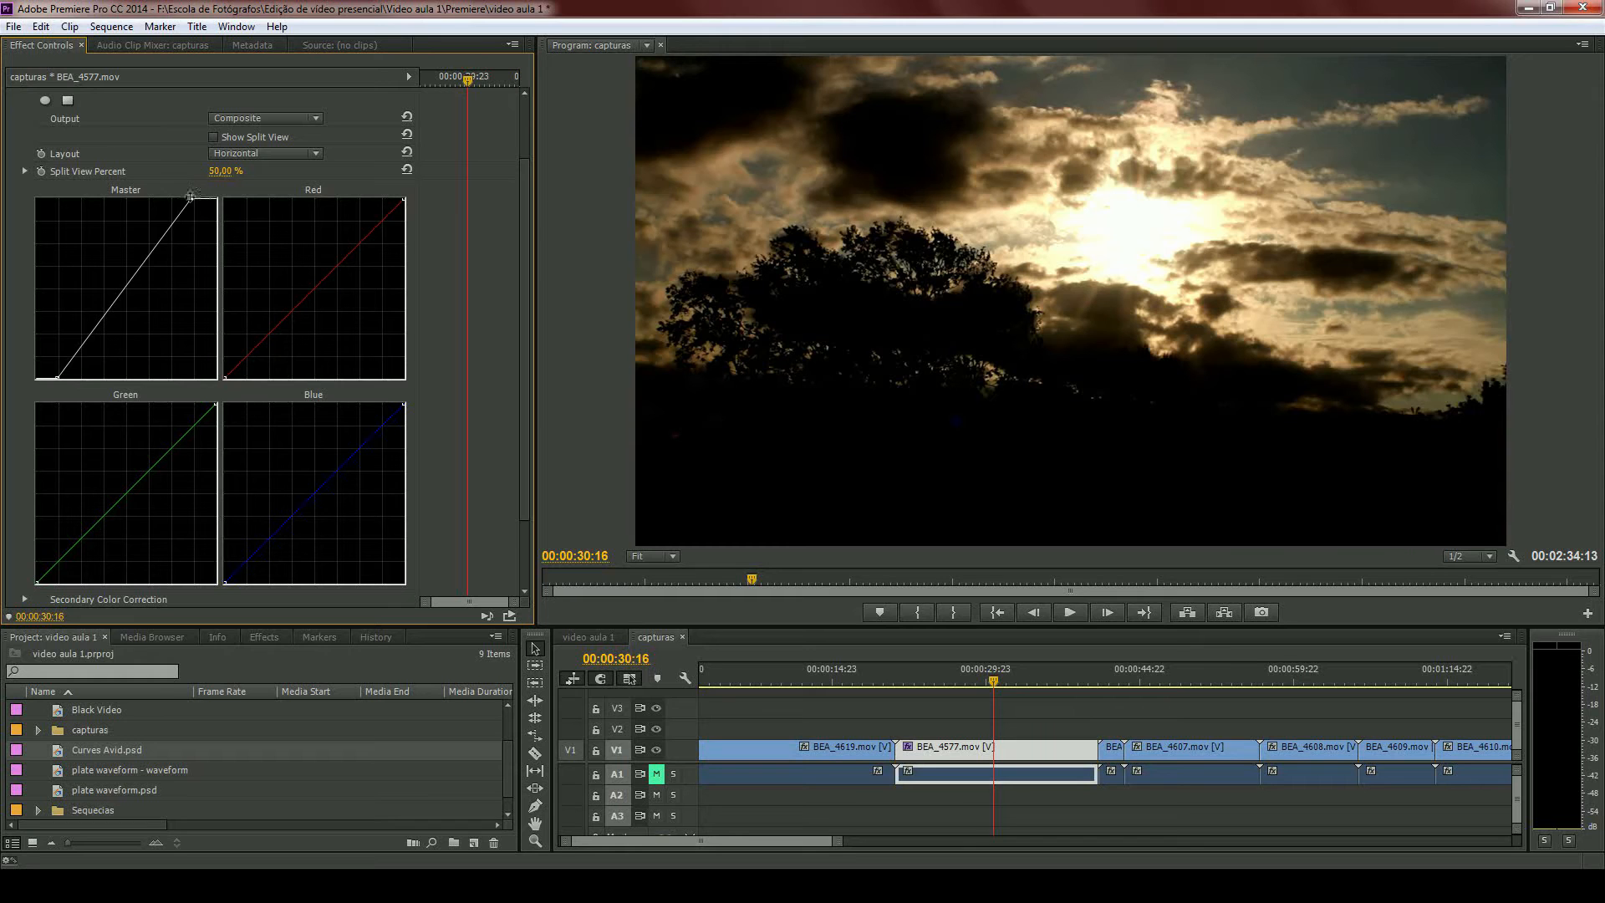
# - Restore both Master curve end points to the straight diagonal, then add a midpoint and raise it to brighten the midtones
pyautogui.moveTo(190, 198); pyautogui.dragTo(220, 193)
pyautogui.moveTo(59, 377); pyautogui.dragTo(38, 381)
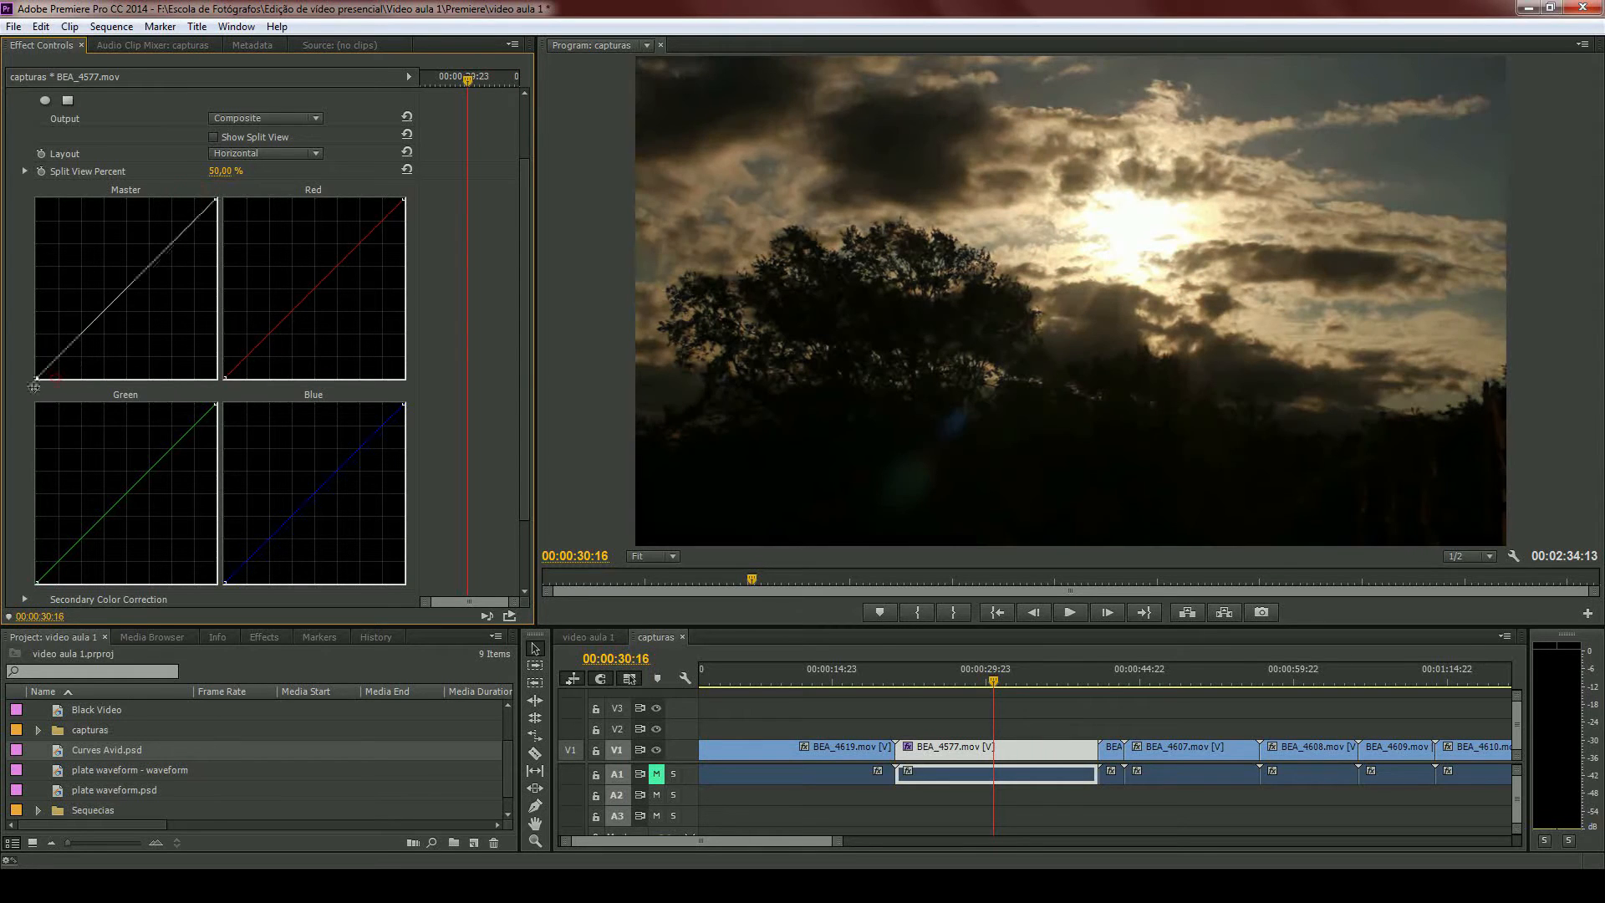
pyautogui.click(122, 293)
pyautogui.moveTo(122, 293); pyautogui.dragTo(111, 273)
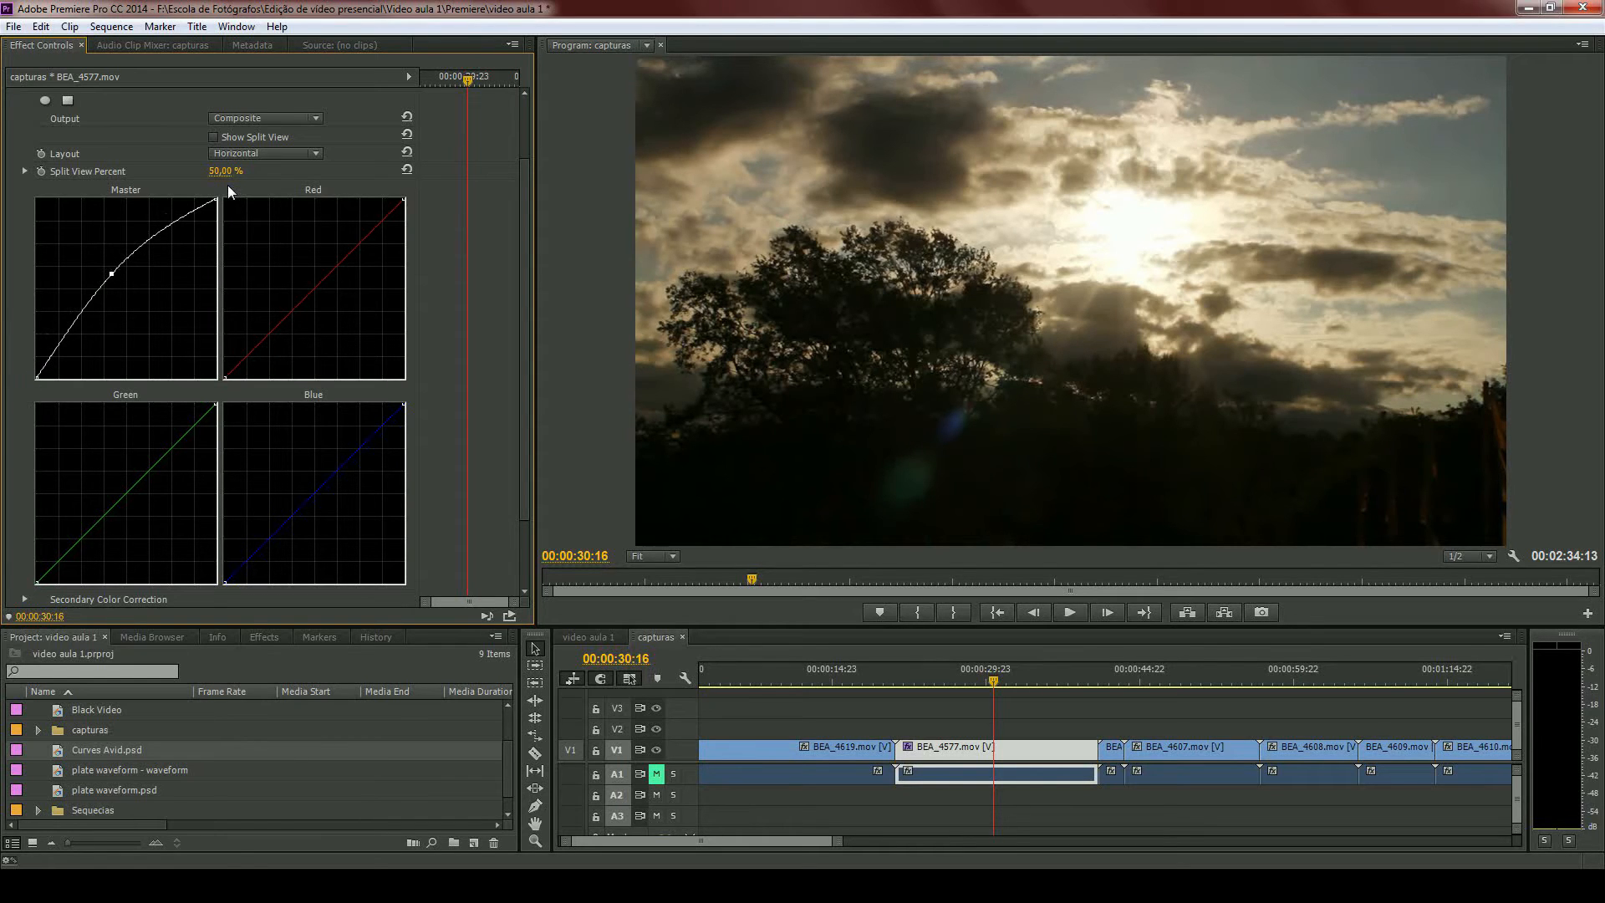
pyautogui.click(111, 273)
pyautogui.click(113, 274)
# - Move the playhead to 00:00:46:08, select the BEA_4607.mov clip and display its YC Waveform
pyautogui.scroll(-4, 959, 757)
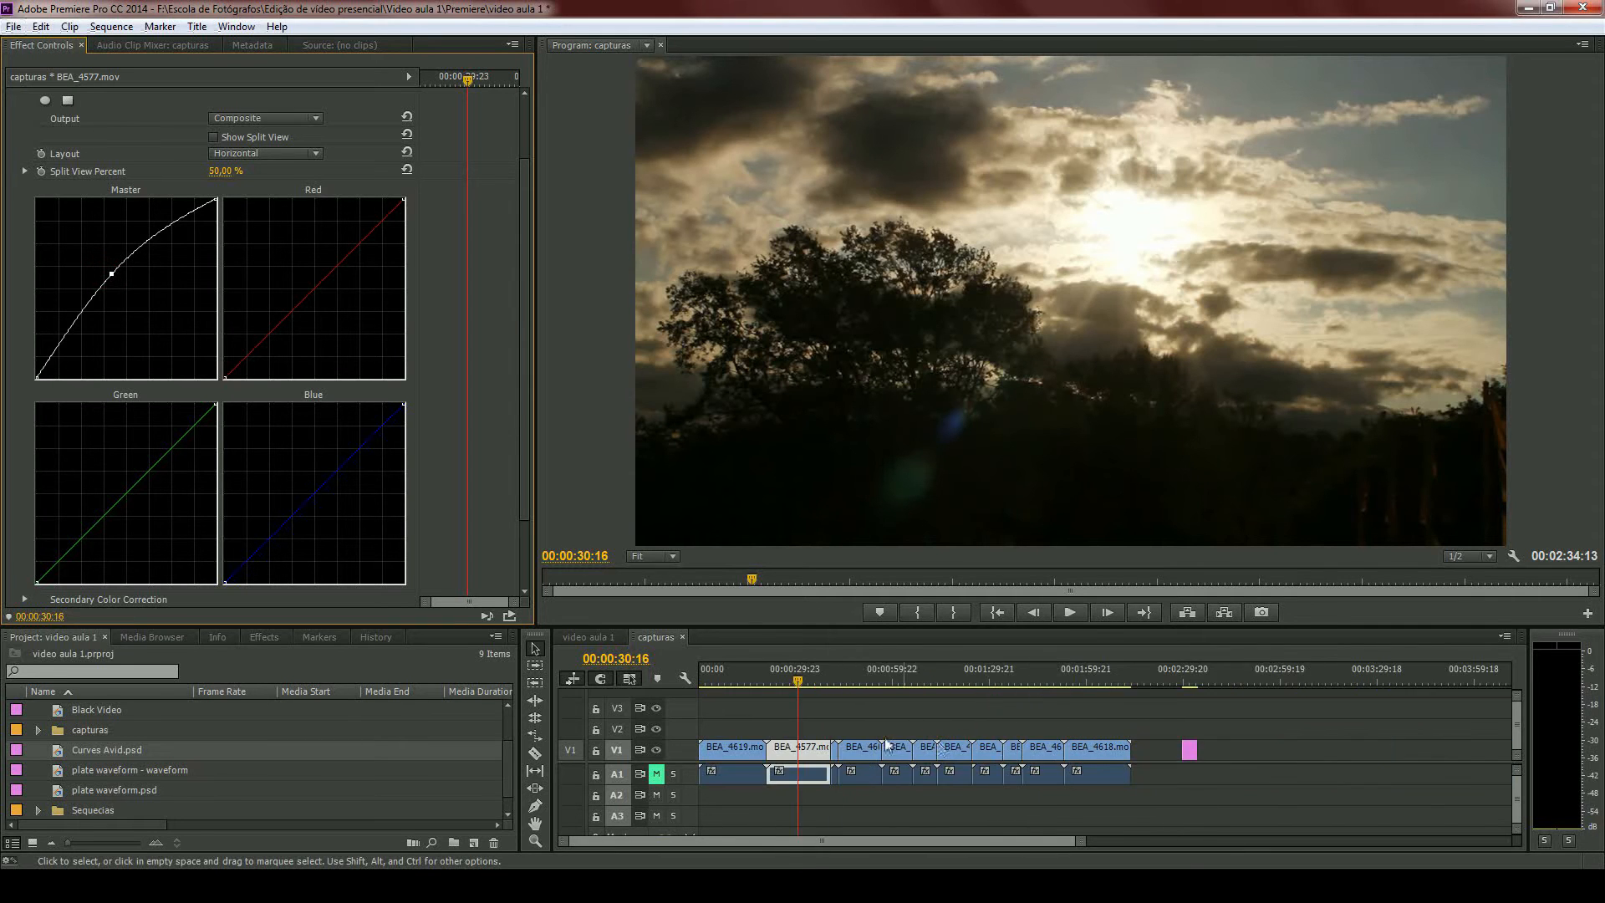
pyautogui.click(852, 682)
pyautogui.scroll(8, 848, 696)
pyautogui.moveTo(914, 681); pyautogui.dragTo(952, 694)
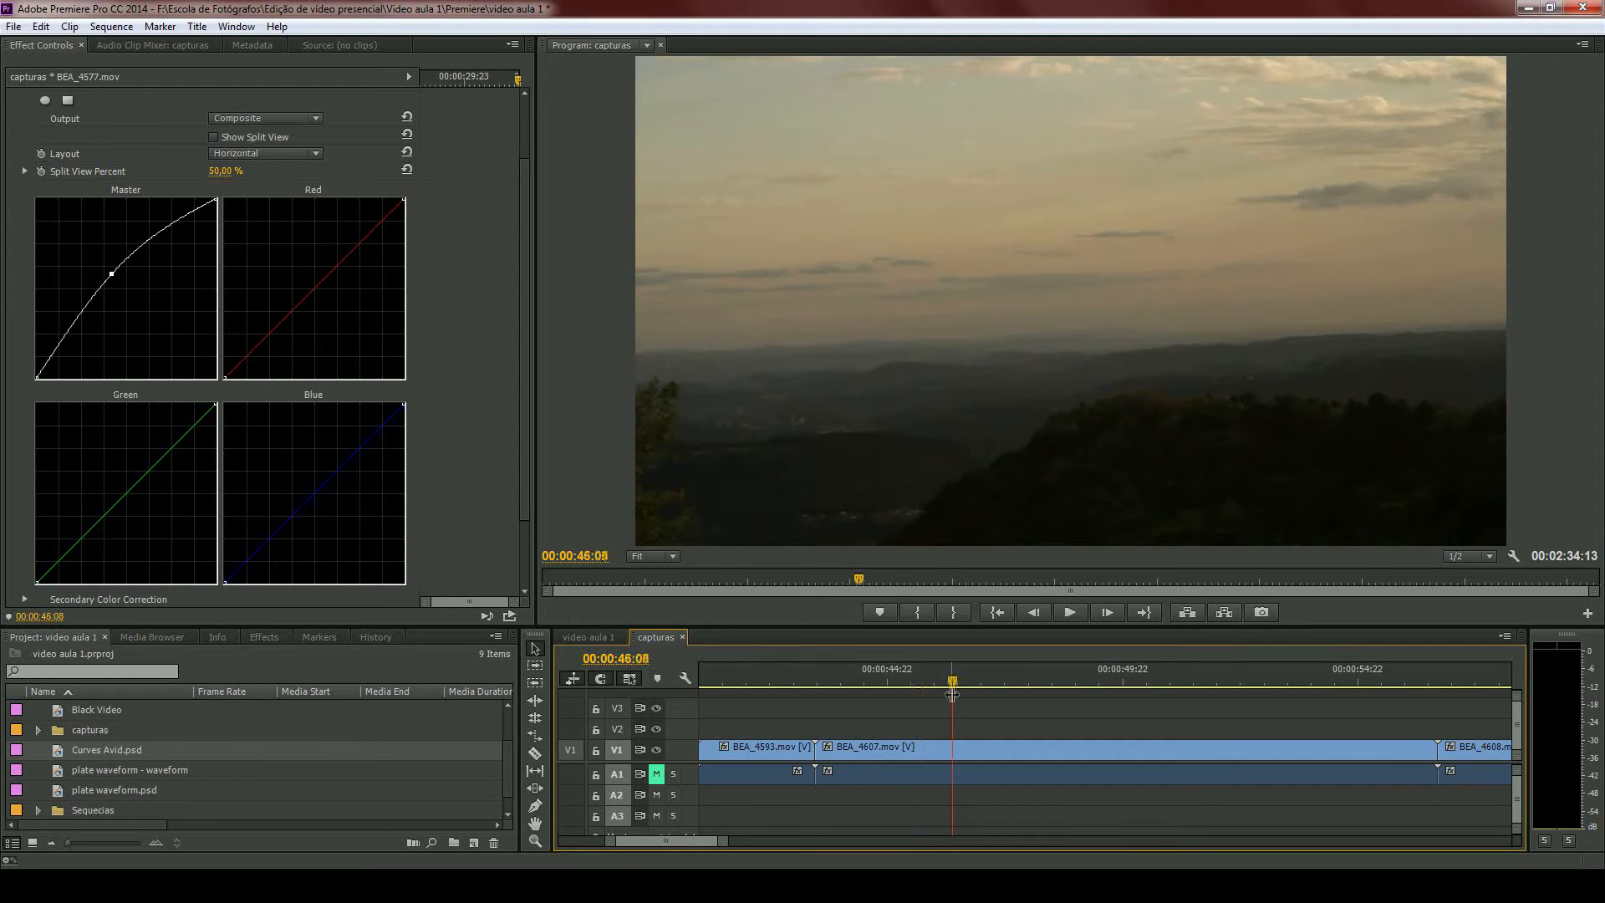
pyautogui.click(975, 747)
pyautogui.click(1515, 557)
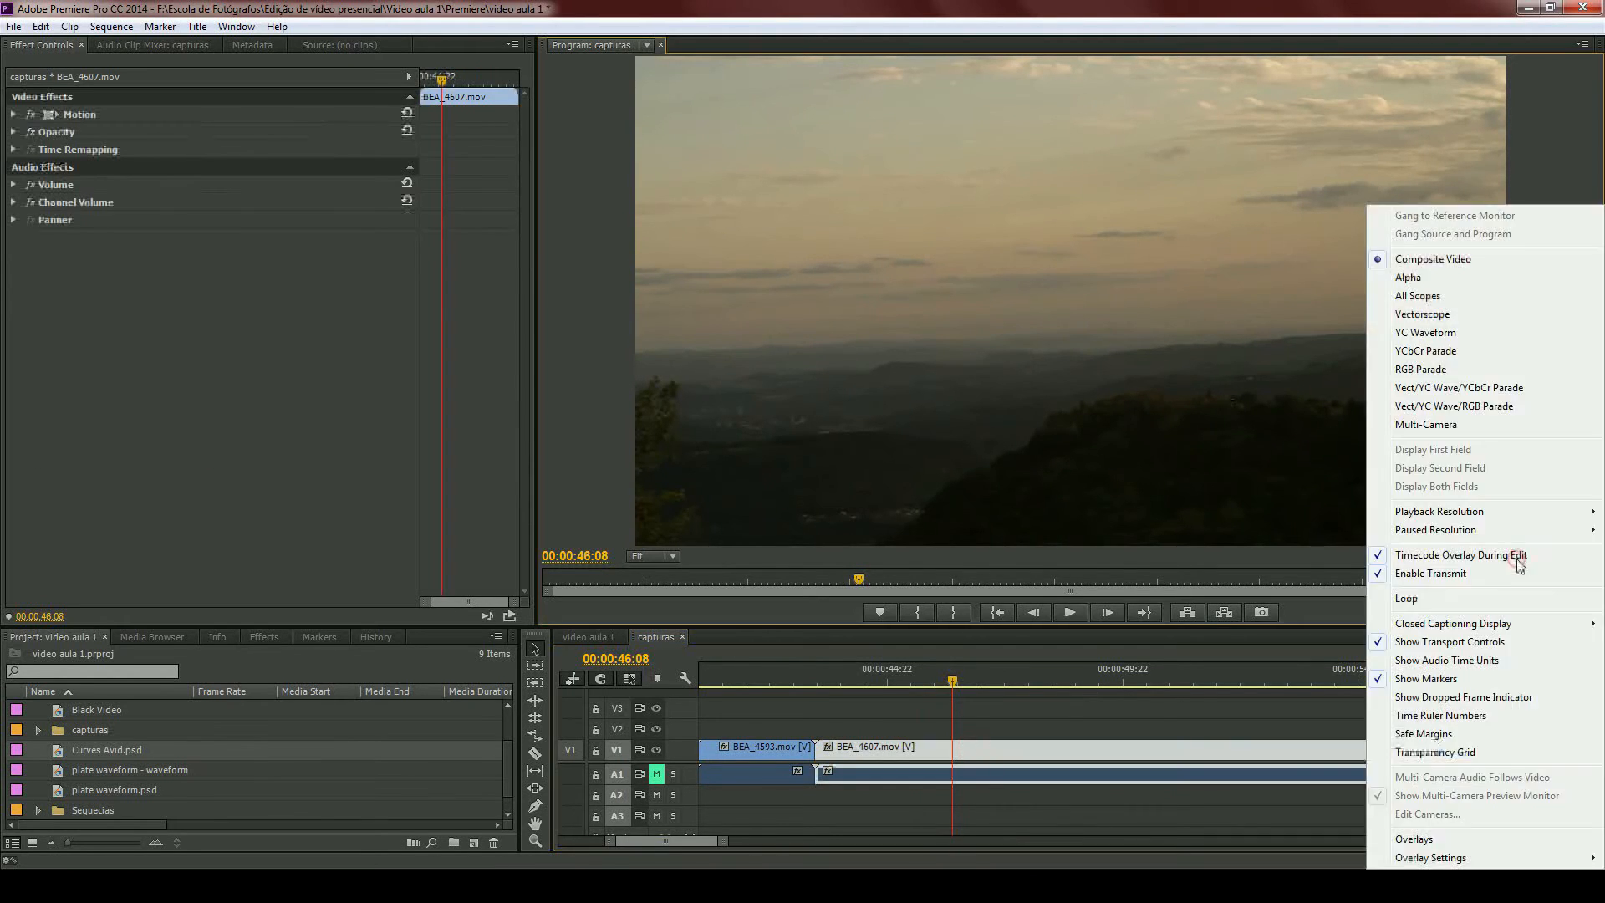
pyautogui.click(1425, 333)
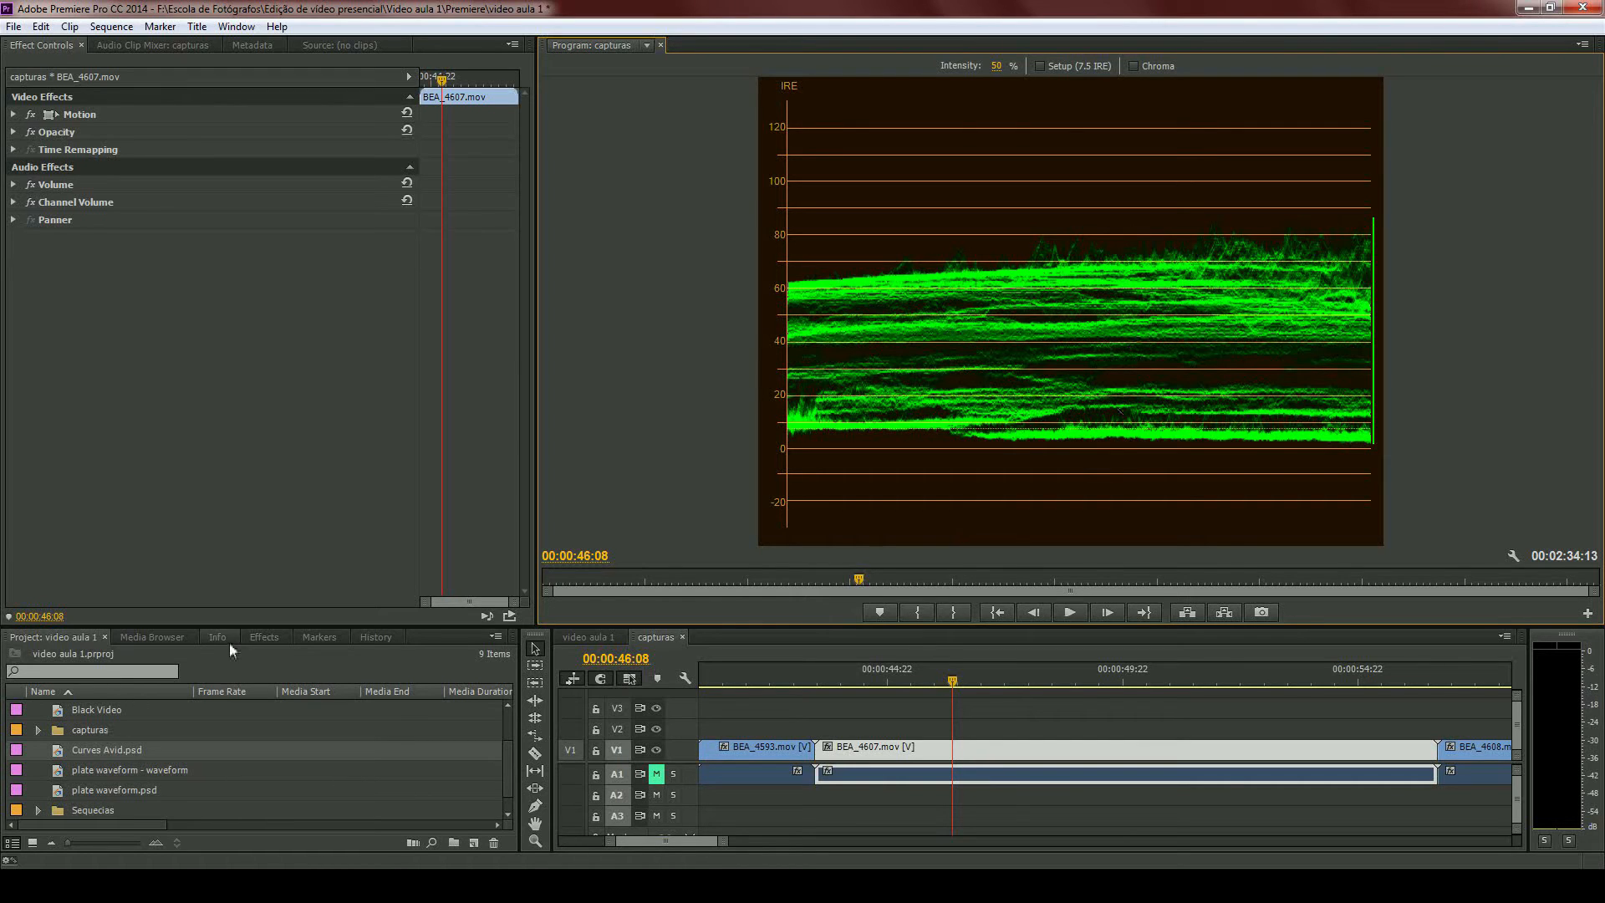
# - Apply the RGB Curves effect to the BEA_4607.mov clip
pyautogui.click(265, 636)
pyautogui.moveTo(50, 763); pyautogui.dragTo(1024, 759)
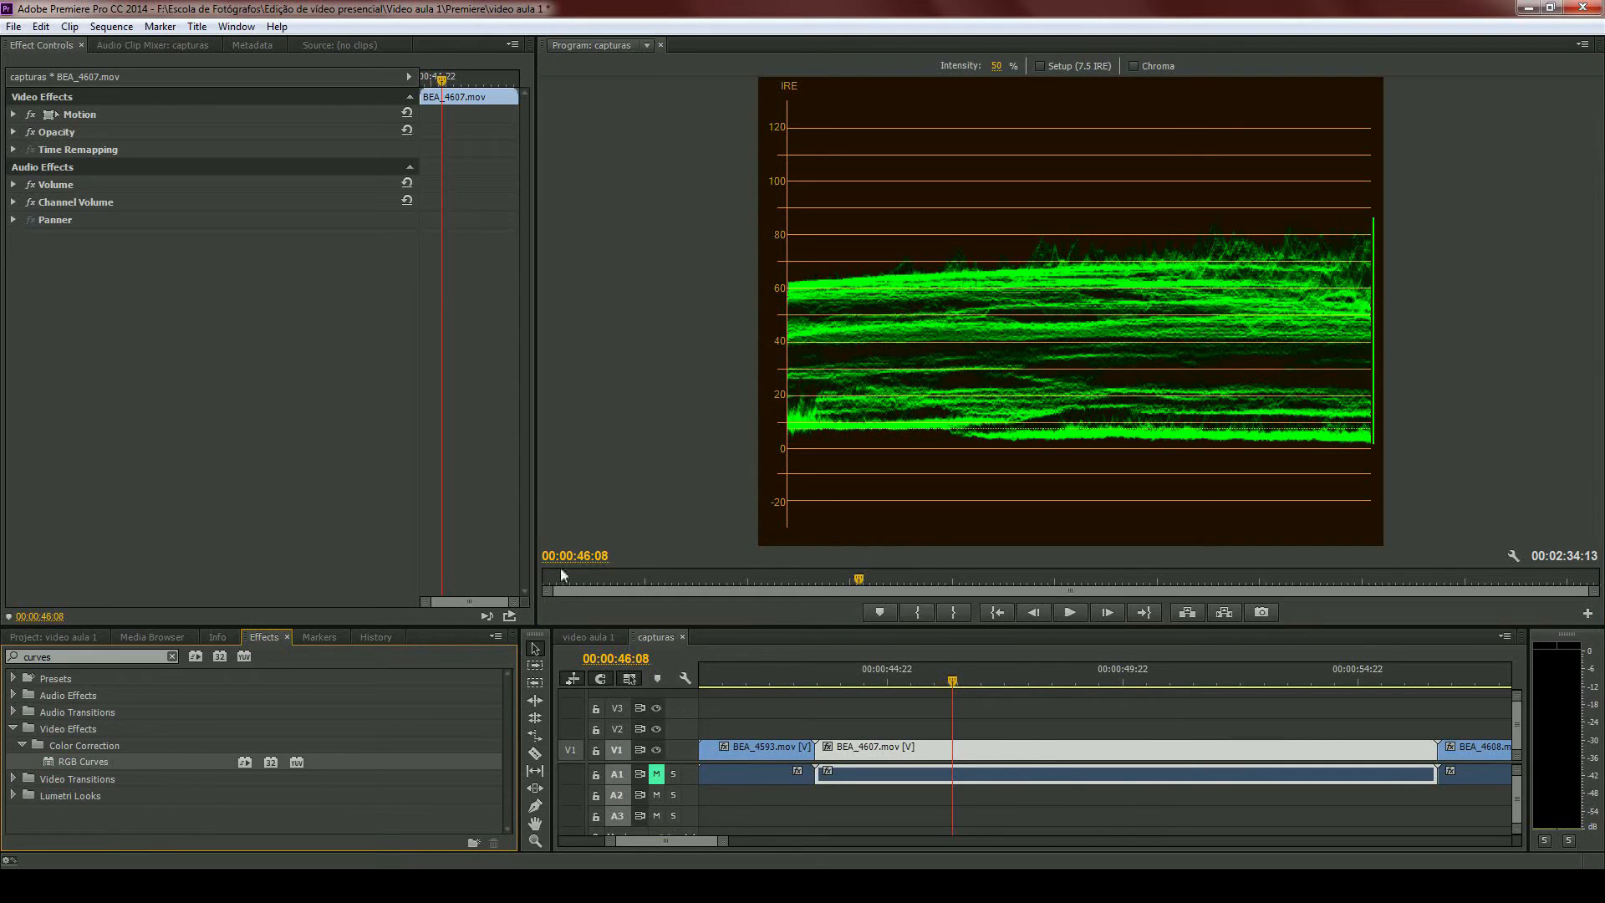
pyautogui.click(838, 707)
pyautogui.click(878, 747)
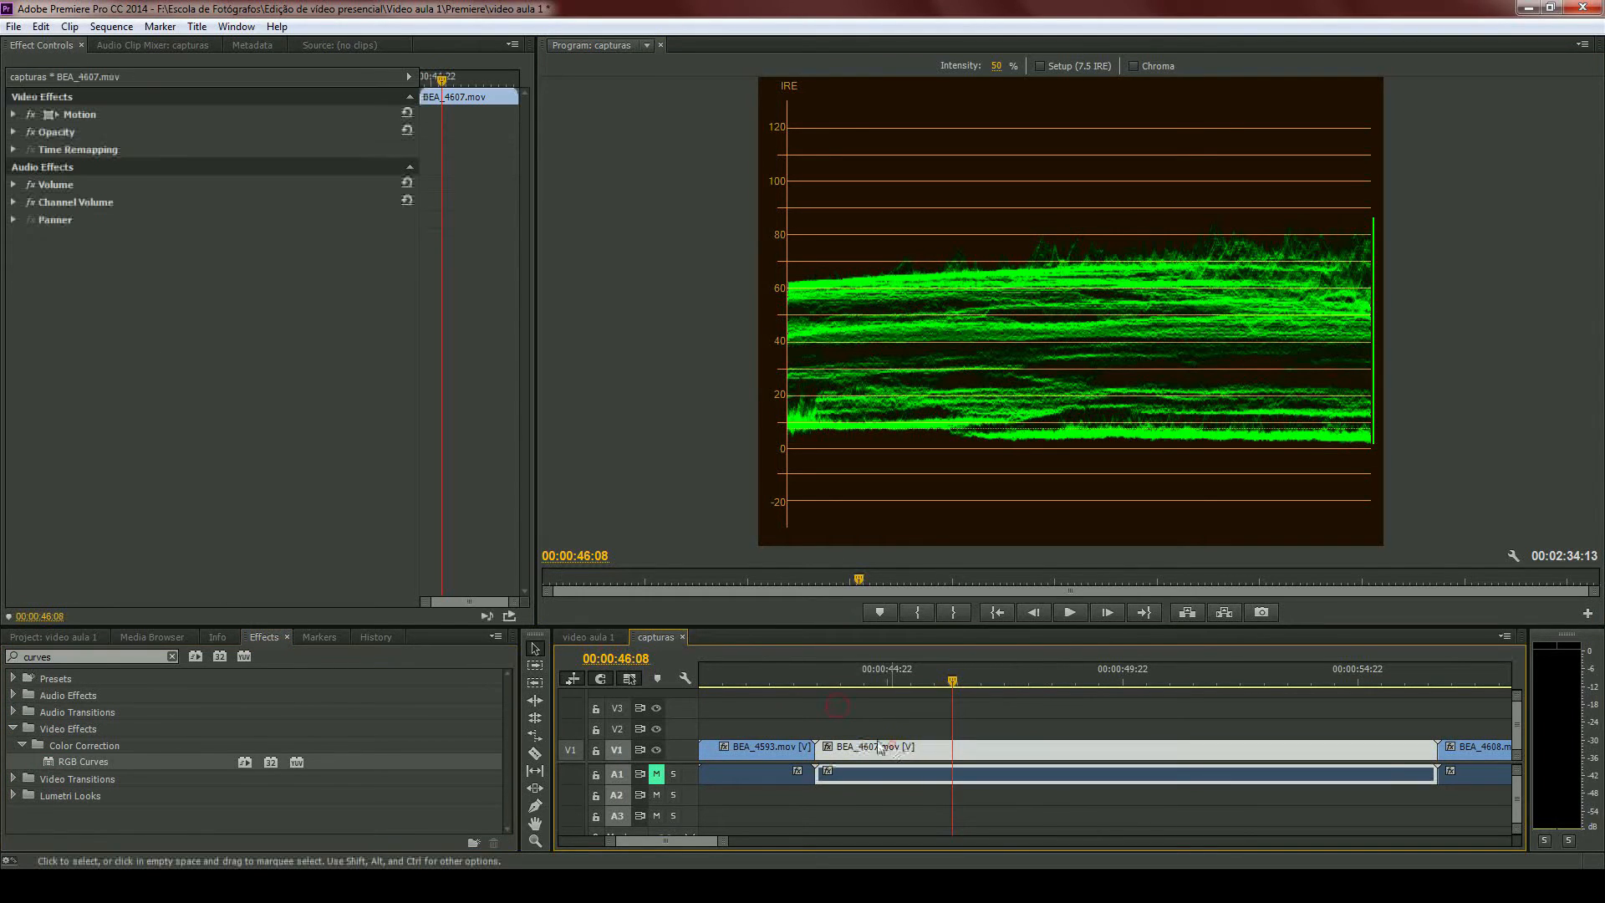
pyautogui.doubleClick(48, 760)
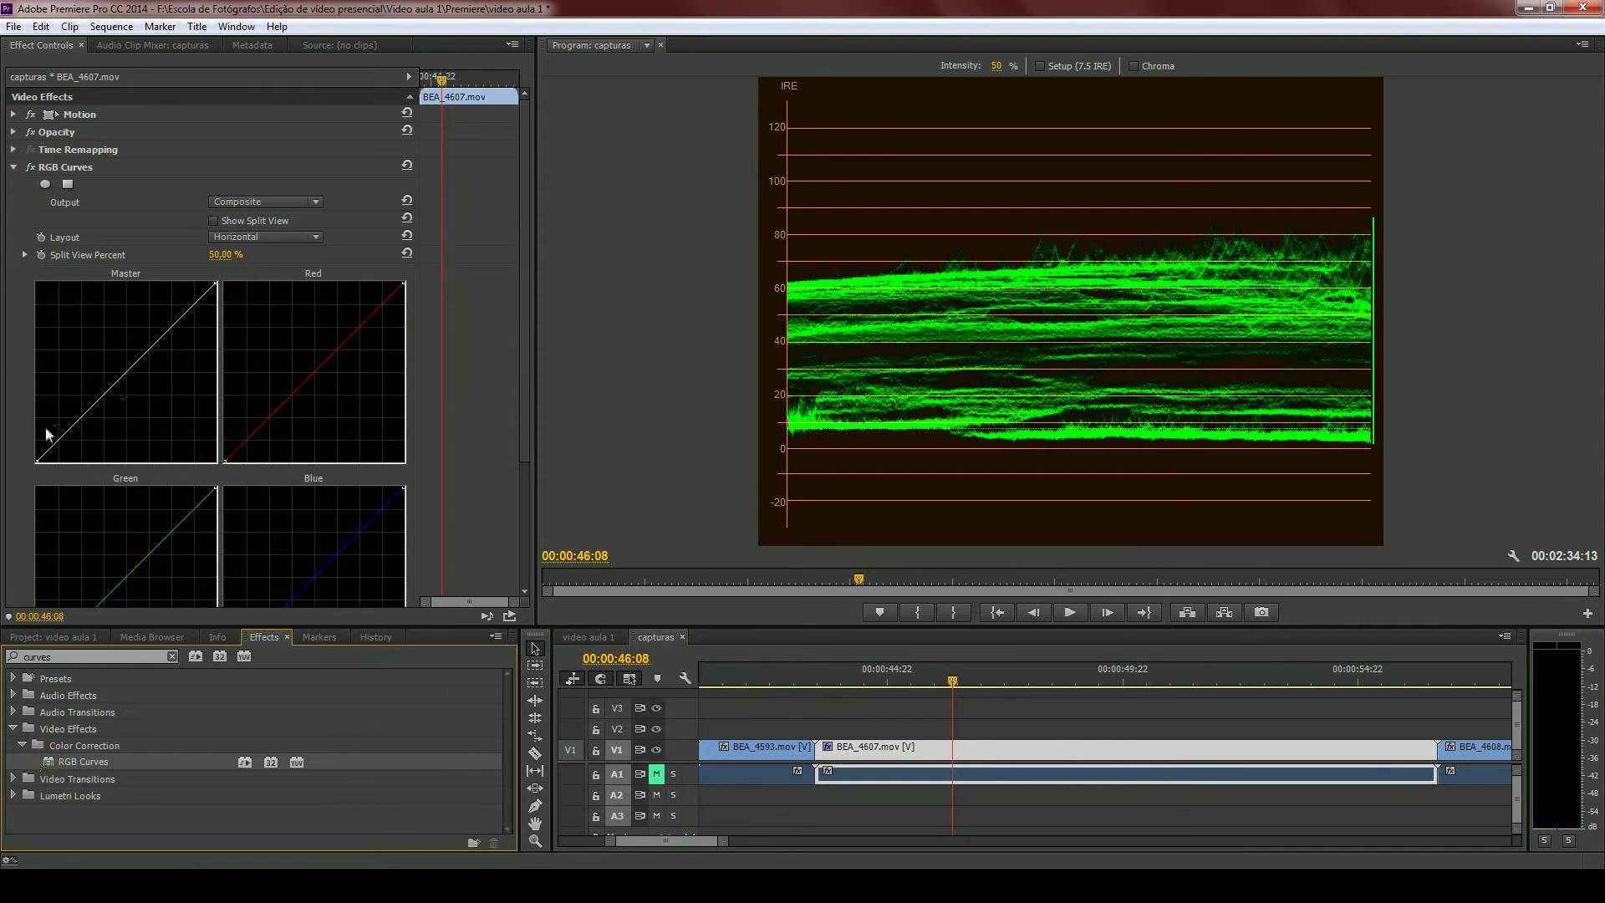
# - Pull the Master curve's black point slightly inward and its white point well inward to spread the BEA_4607.mov waveform
pyautogui.click(38, 461)
pyautogui.moveTo(39, 460); pyautogui.dragTo(41, 461)
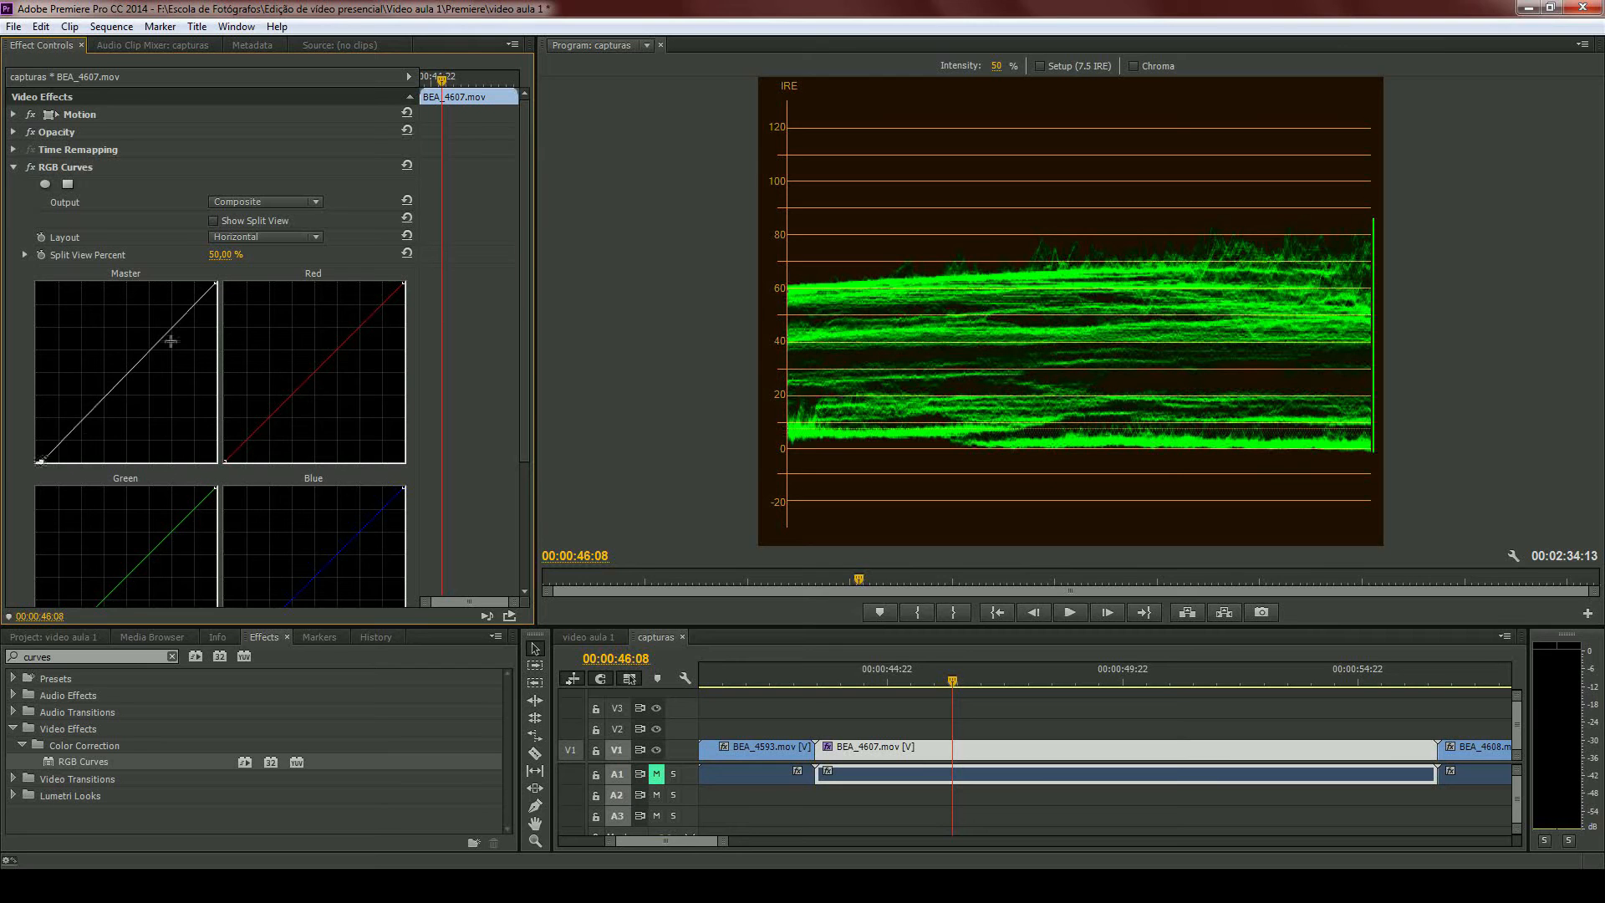
pyautogui.moveTo(217, 282); pyautogui.dragTo(175, 275)
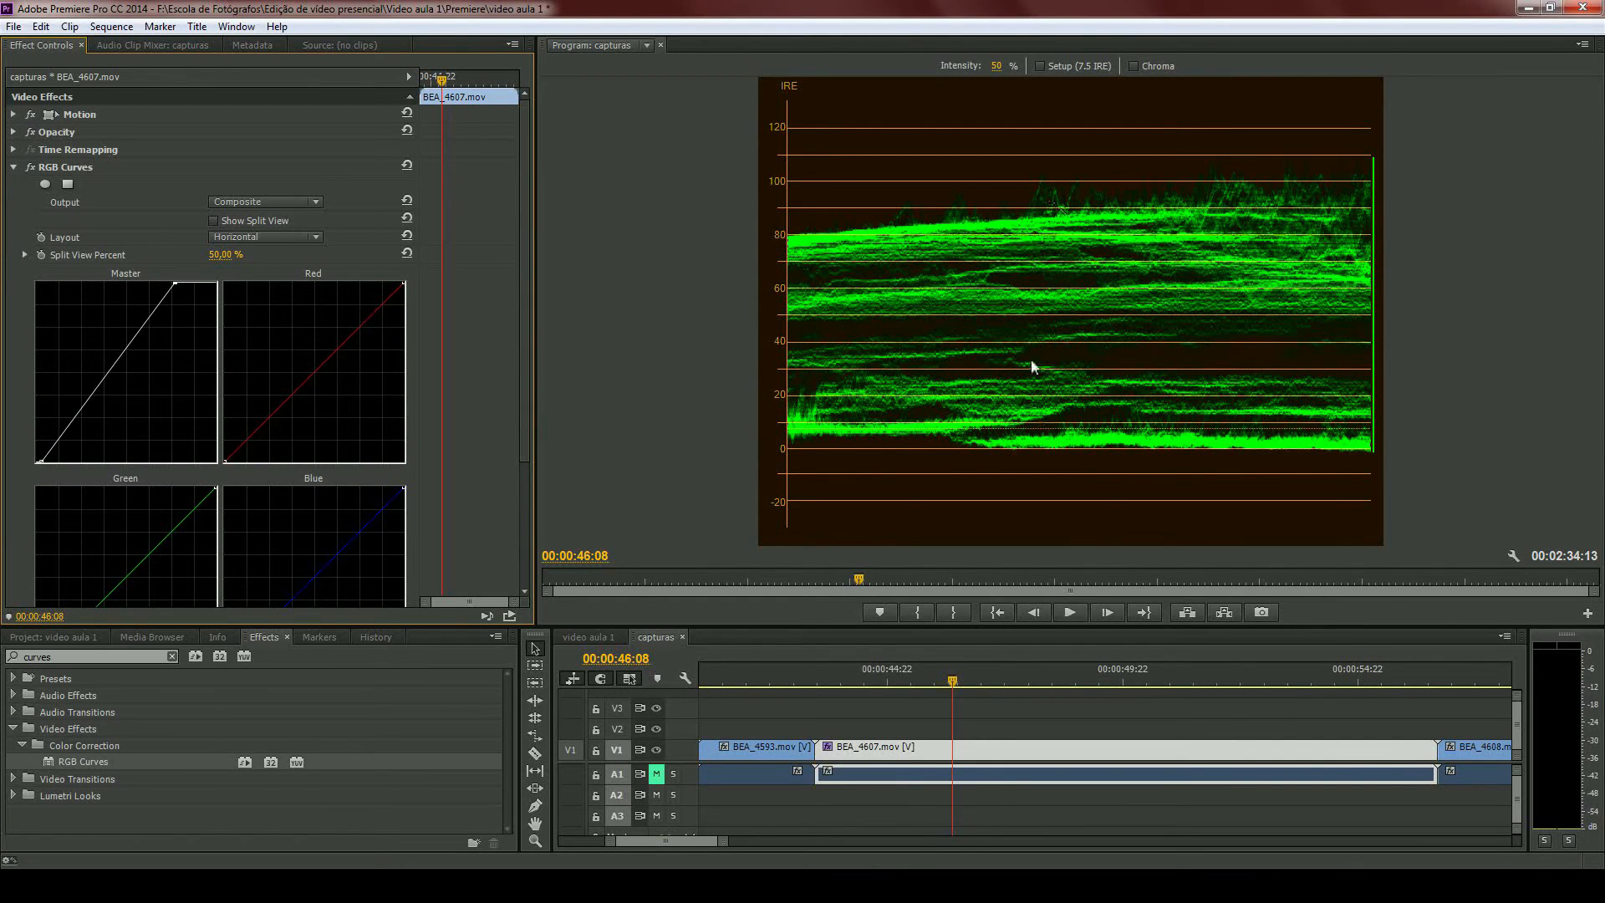
# - Switch the program monitor to Composite Video and toggle RGB Curves off and on to compare the image
pyautogui.click(1513, 557)
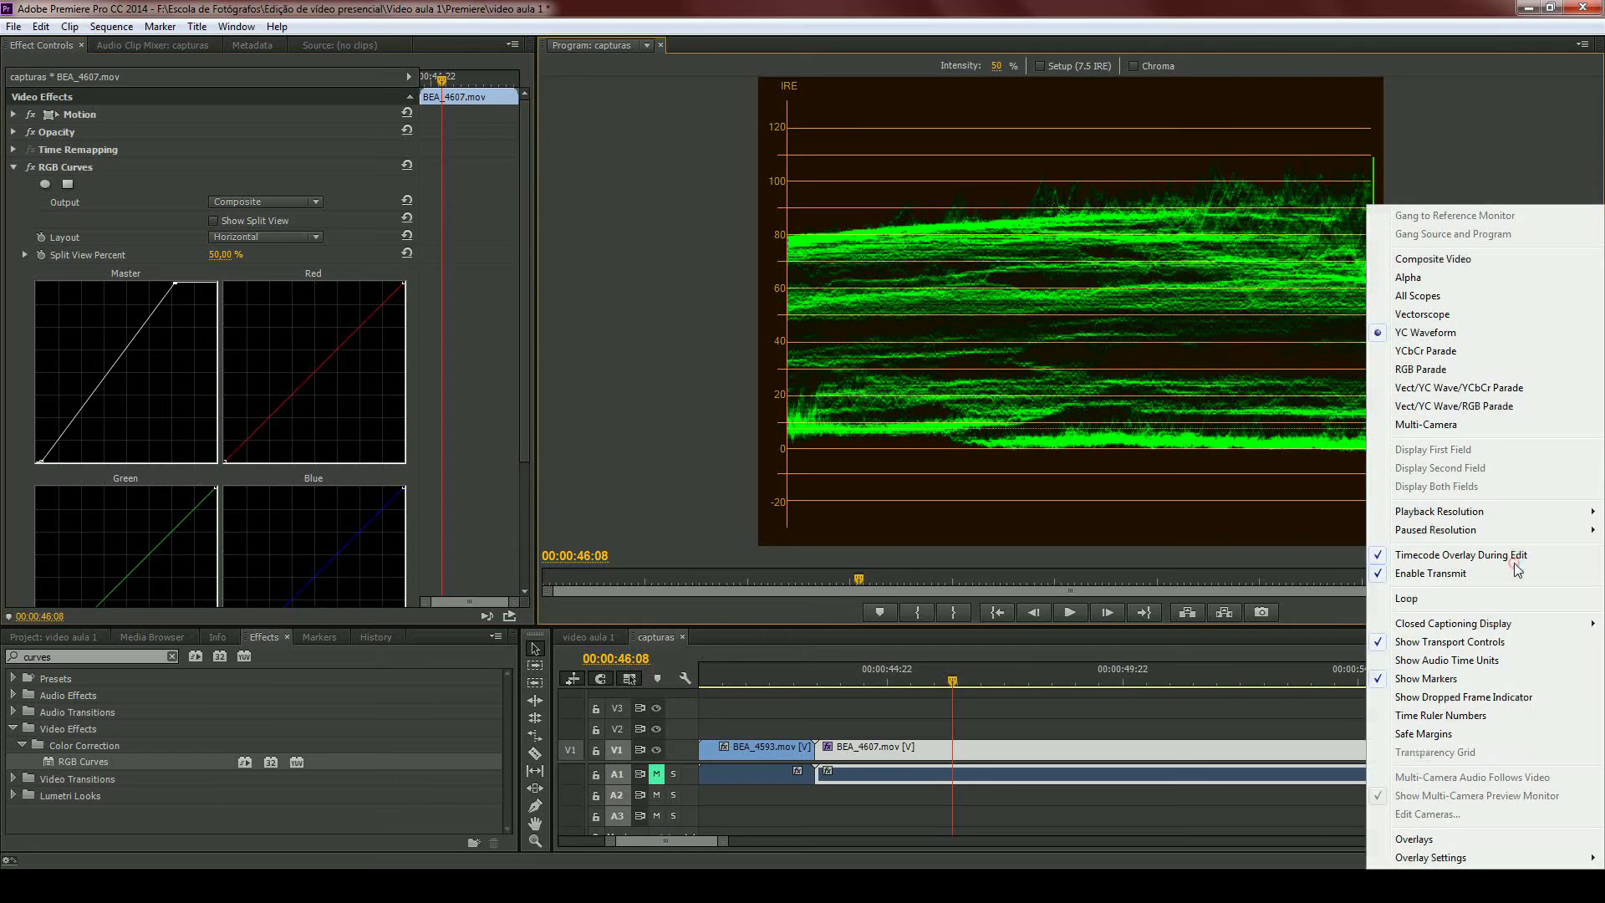
pyautogui.click(1428, 259)
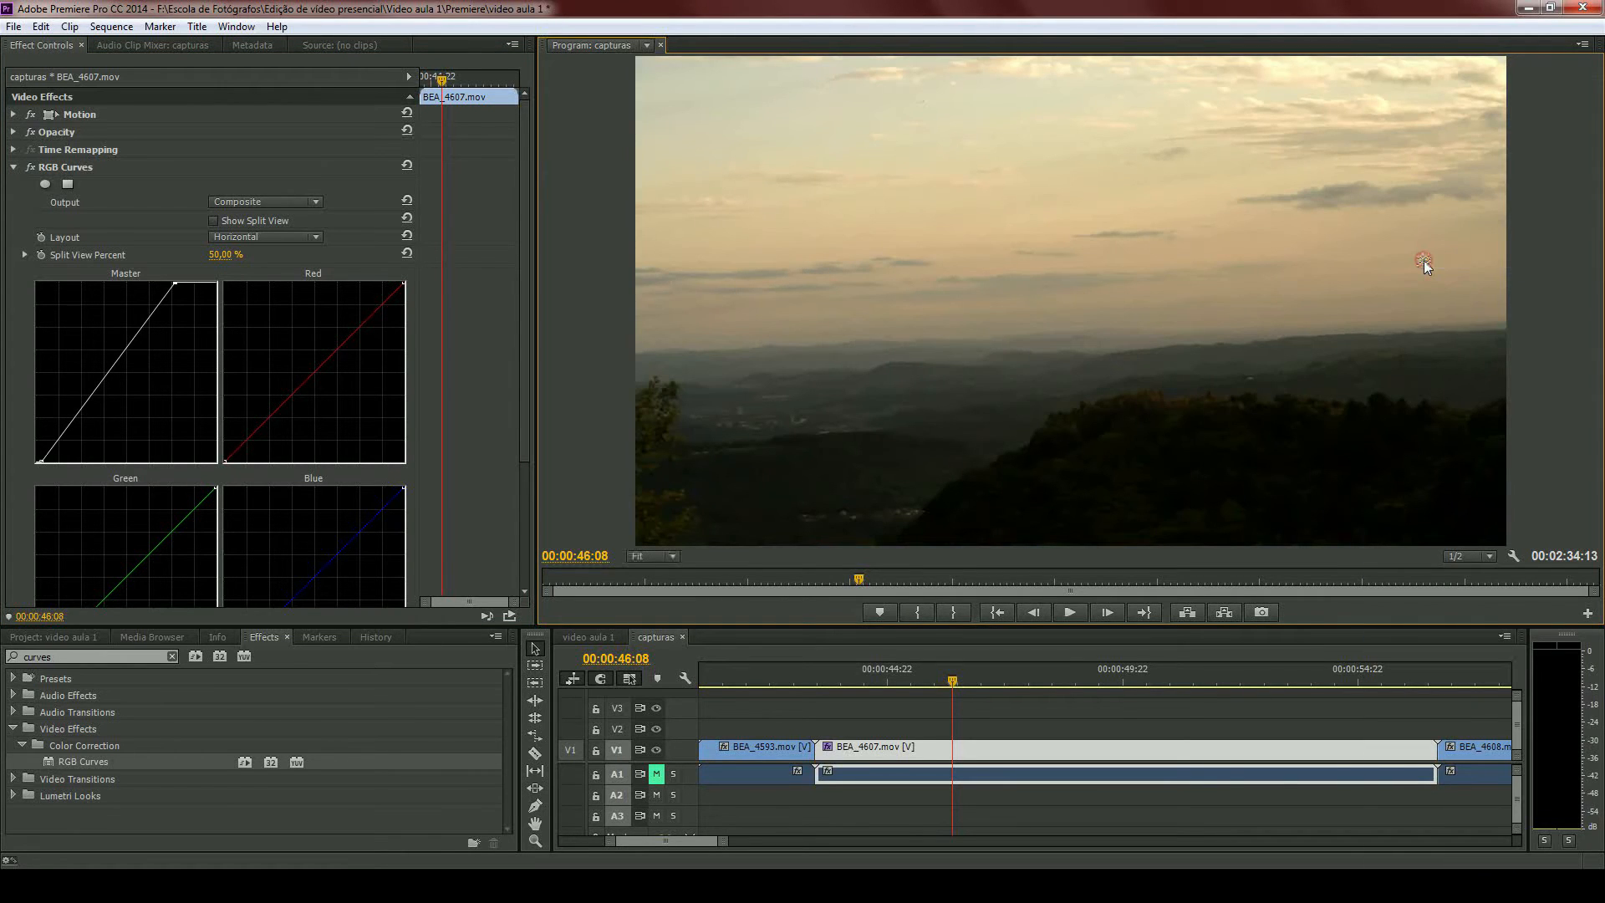
pyautogui.click(31, 168)
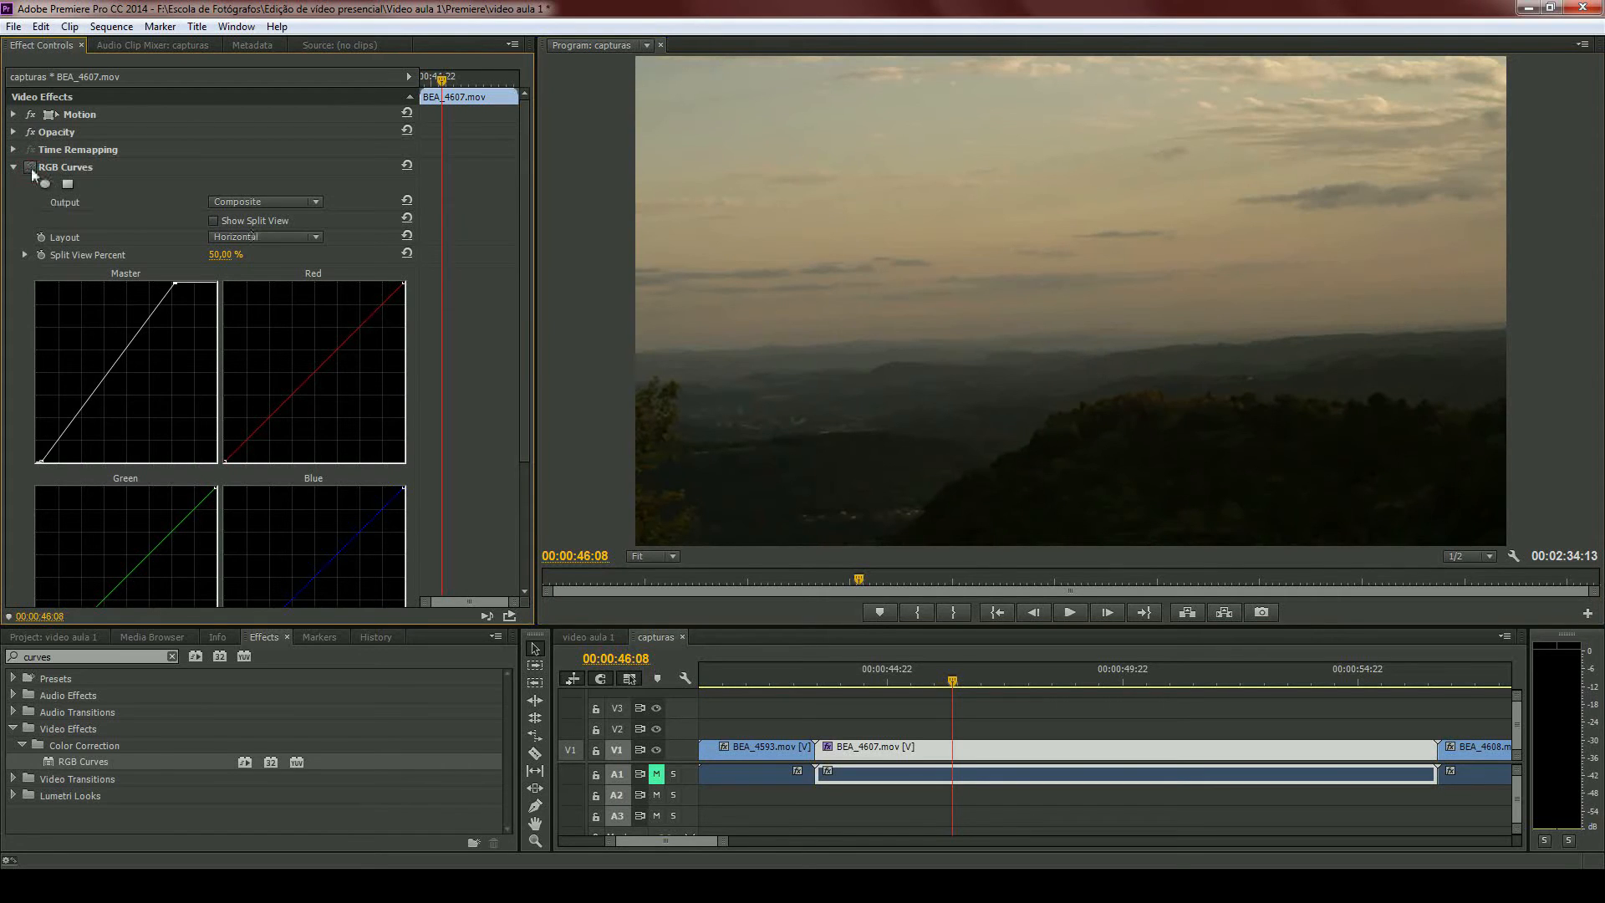
pyautogui.click(30, 169)
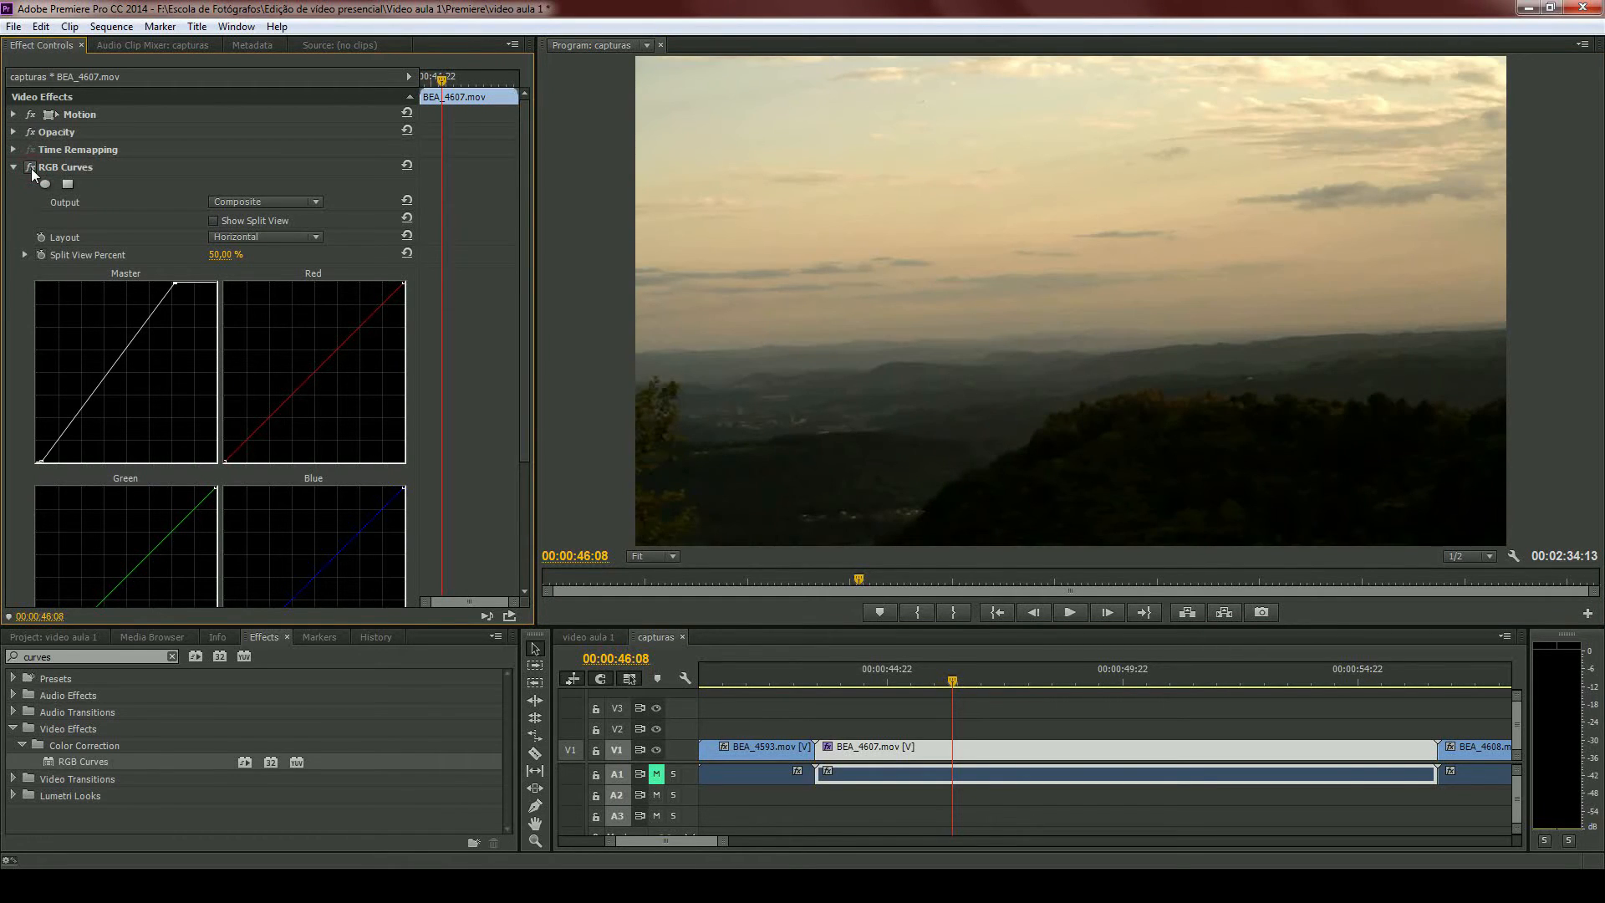
# - Move the Master curve's black point further inward, raise a new midpoint, and move the white point back toward the corner
pyautogui.moveTo(37, 462); pyautogui.dragTo(46, 461)
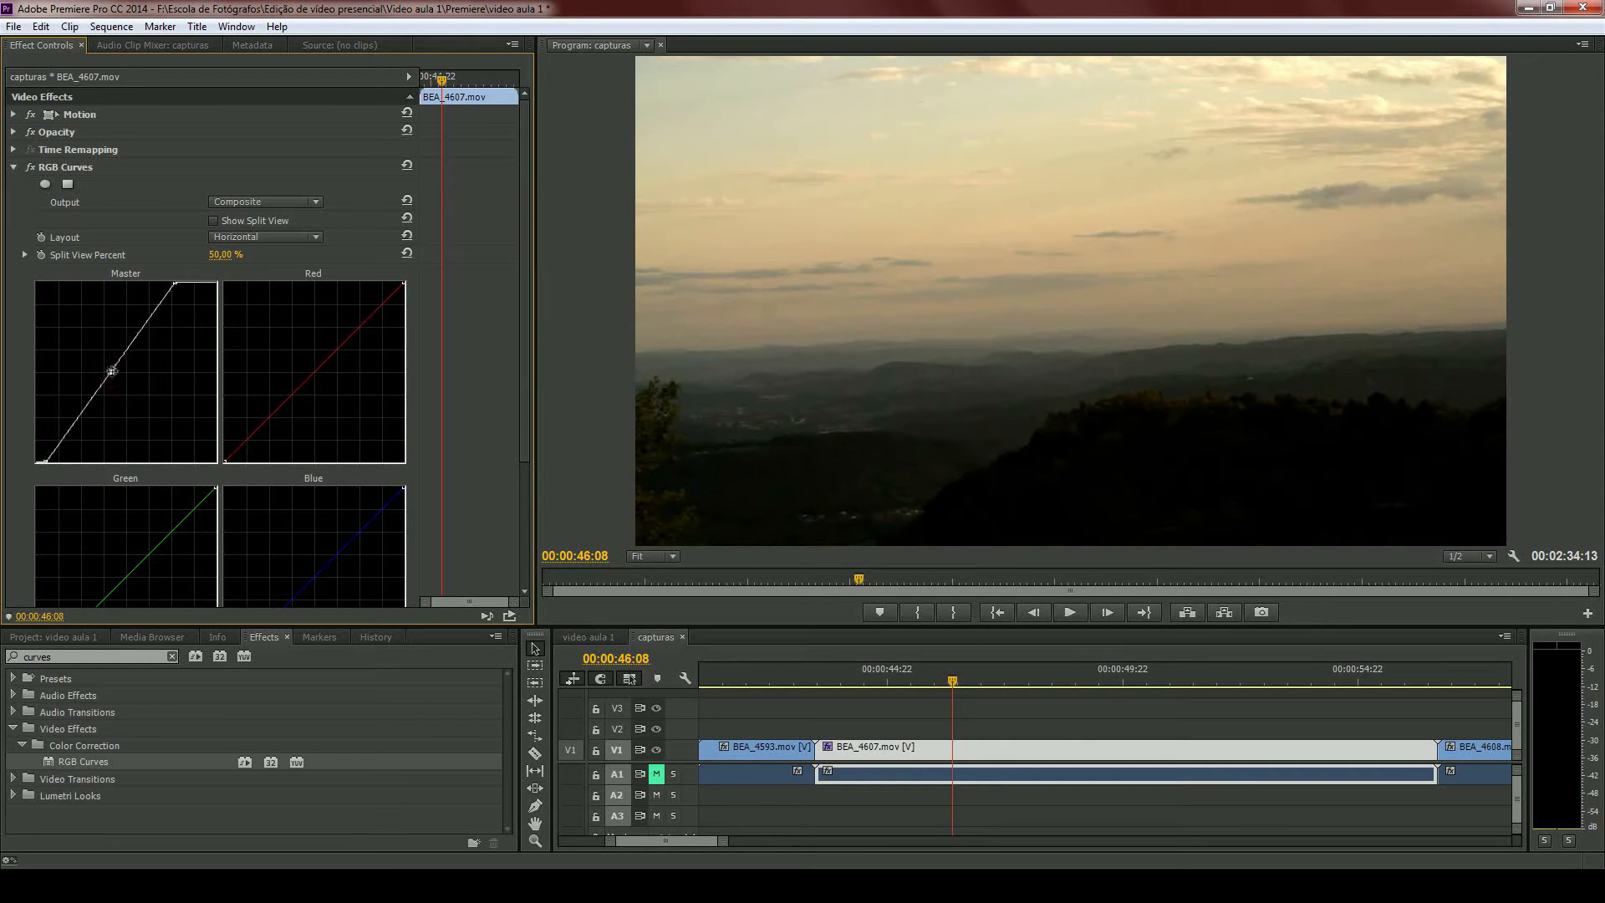
pyautogui.moveTo(112, 371); pyautogui.dragTo(100, 367)
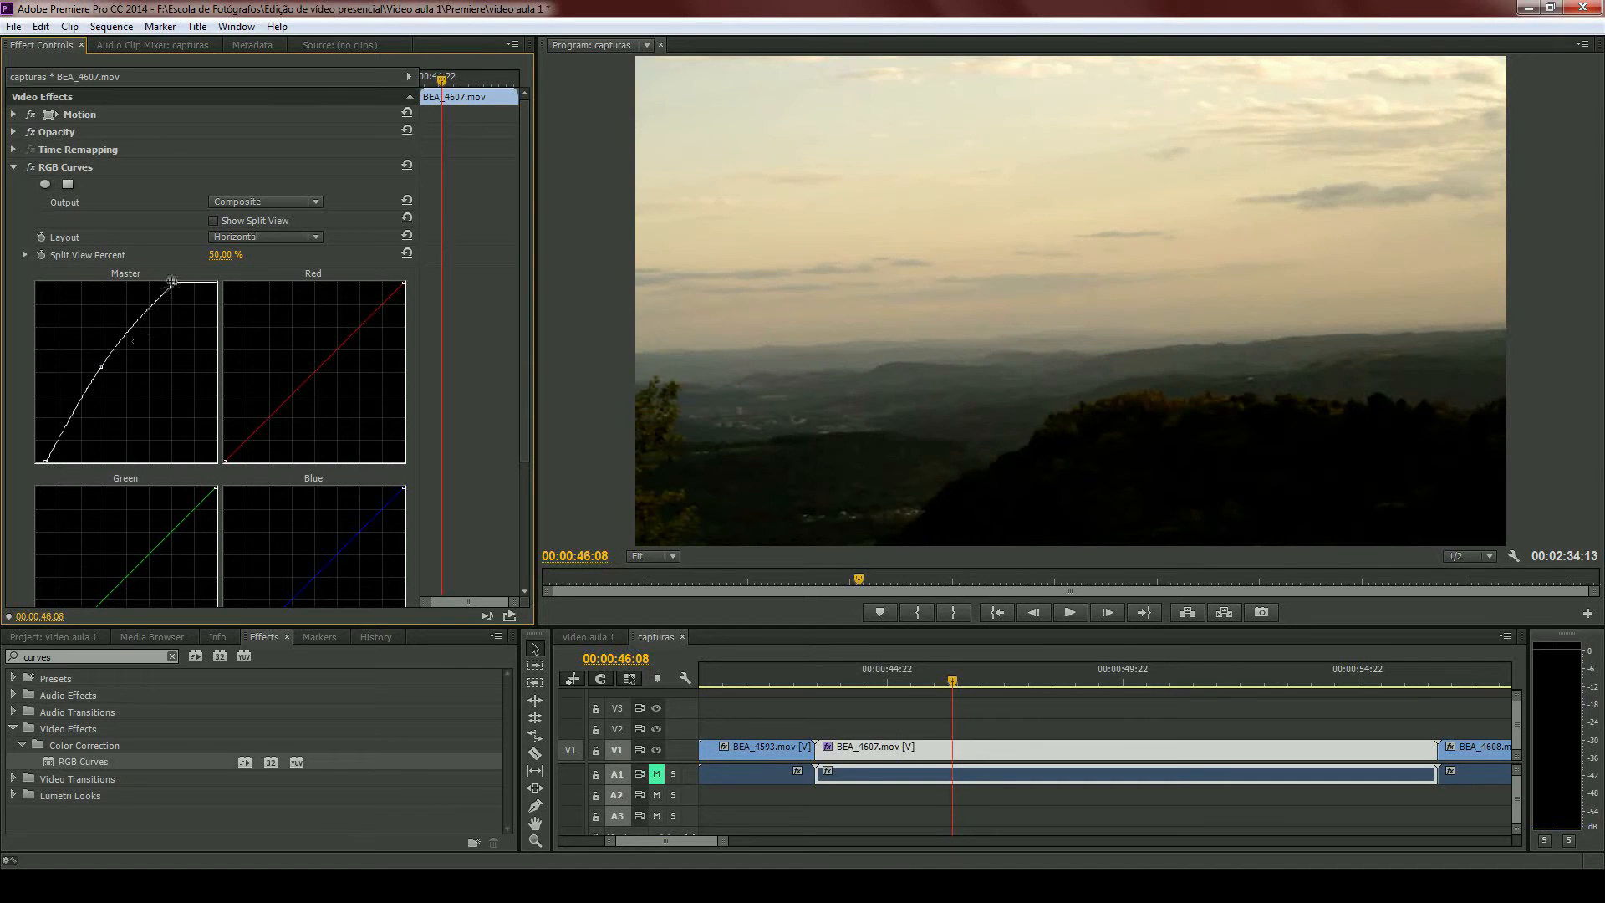
pyautogui.moveTo(171, 282); pyautogui.dragTo(207, 277)
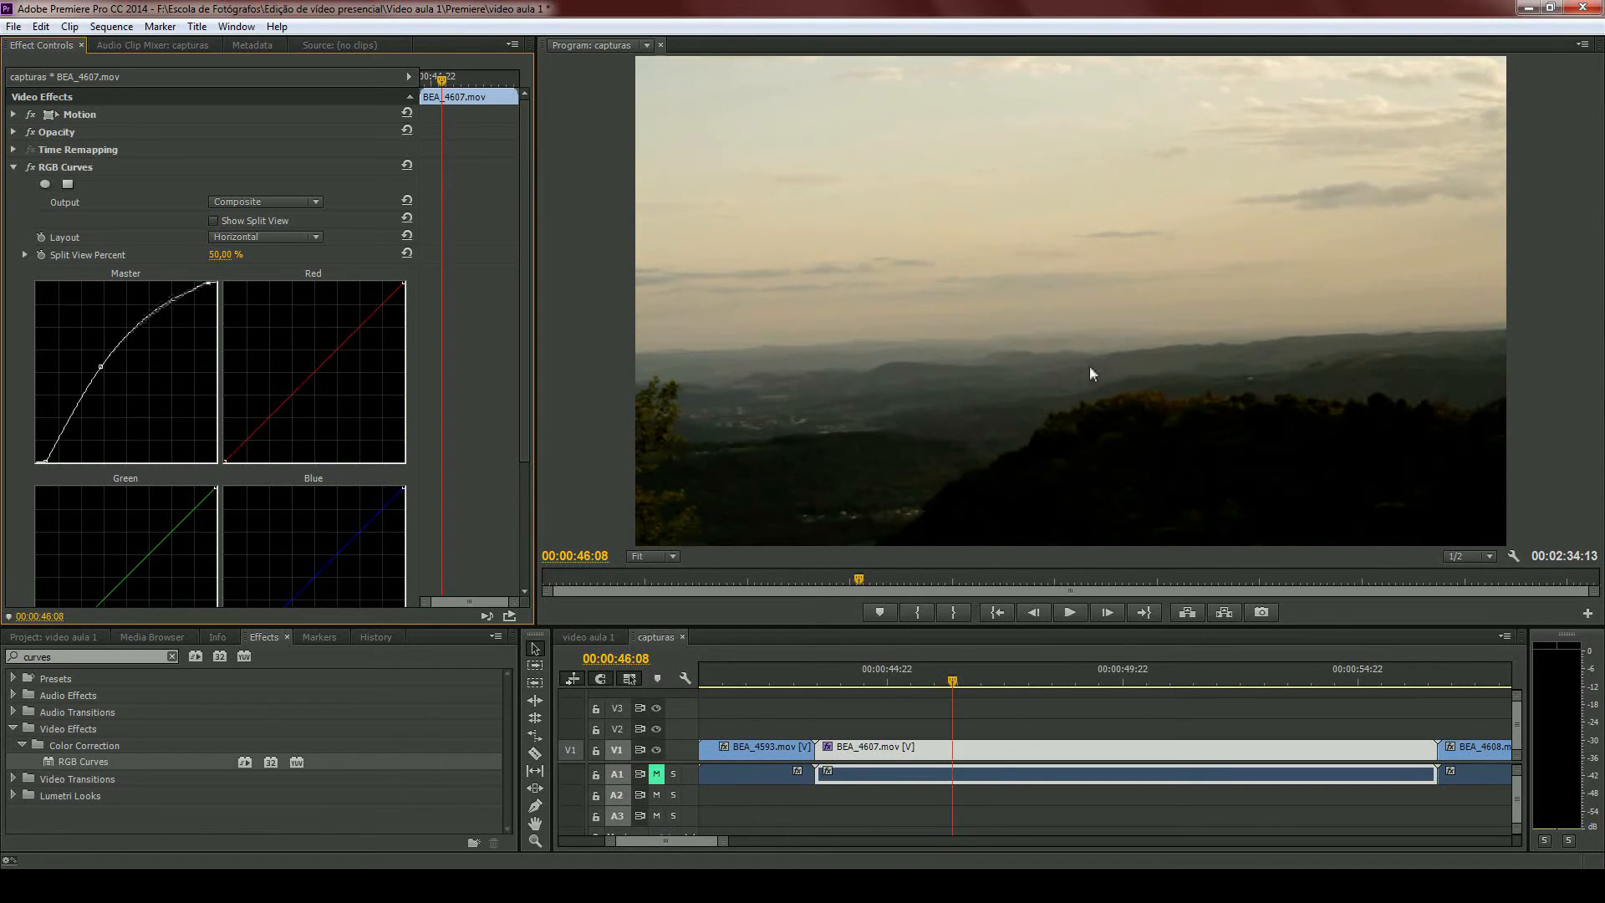
# - Move the playhead to 00:00:45:00 and switch the program monitor to YC Waveform
pyautogui.scroll(-3, 1005, 752)
pyautogui.moveTo(978, 676); pyautogui.dragTo(934, 680)
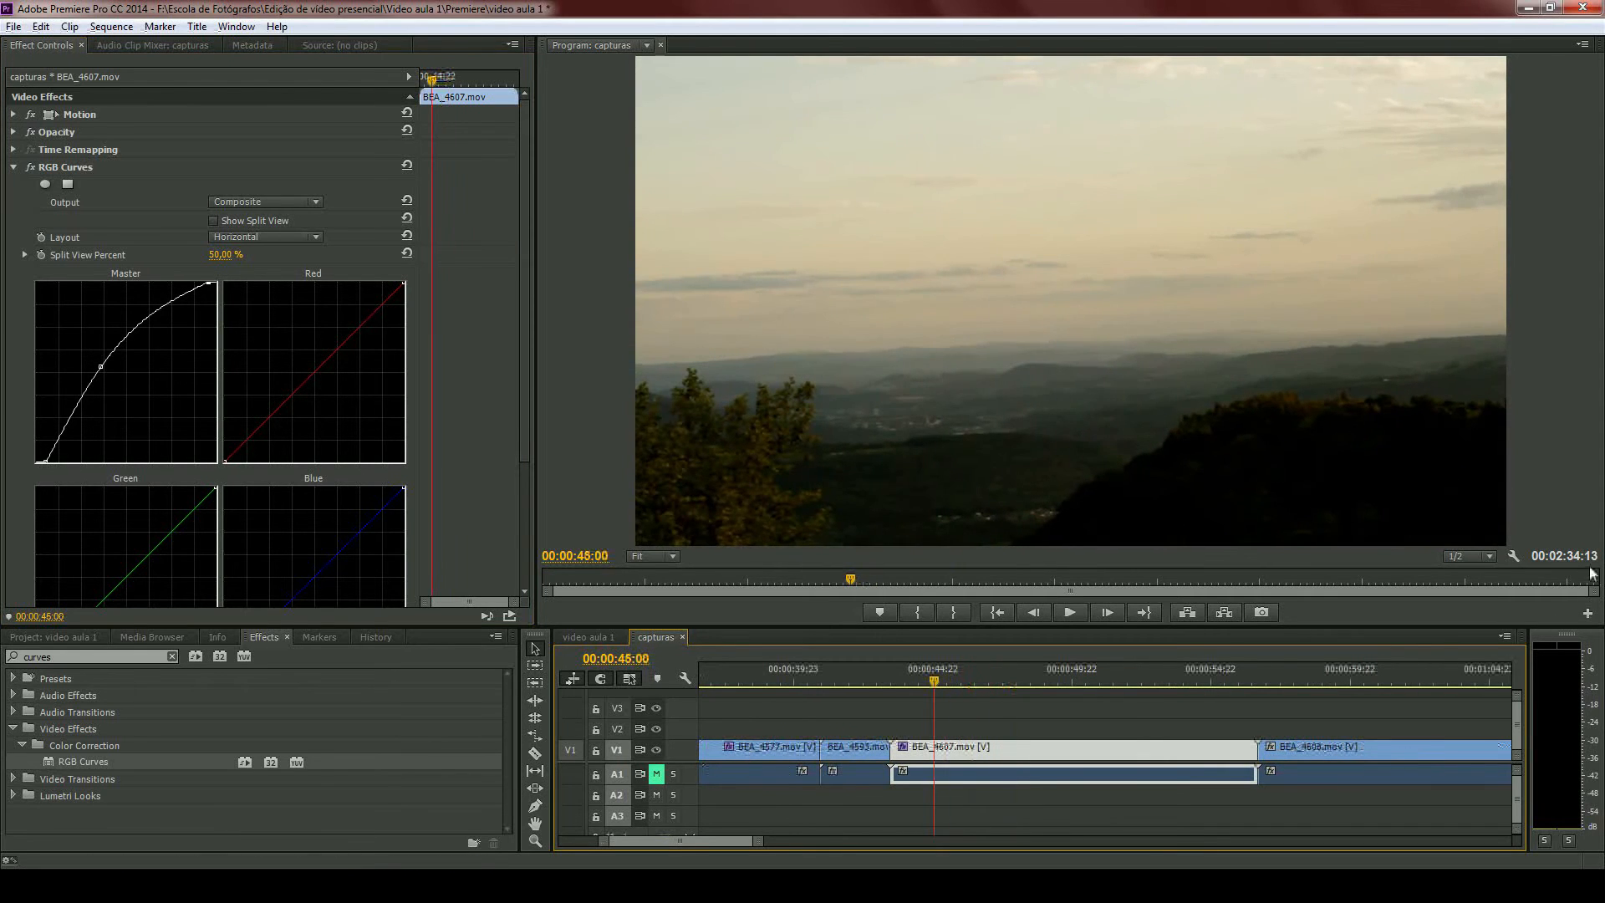
pyautogui.click(1513, 559)
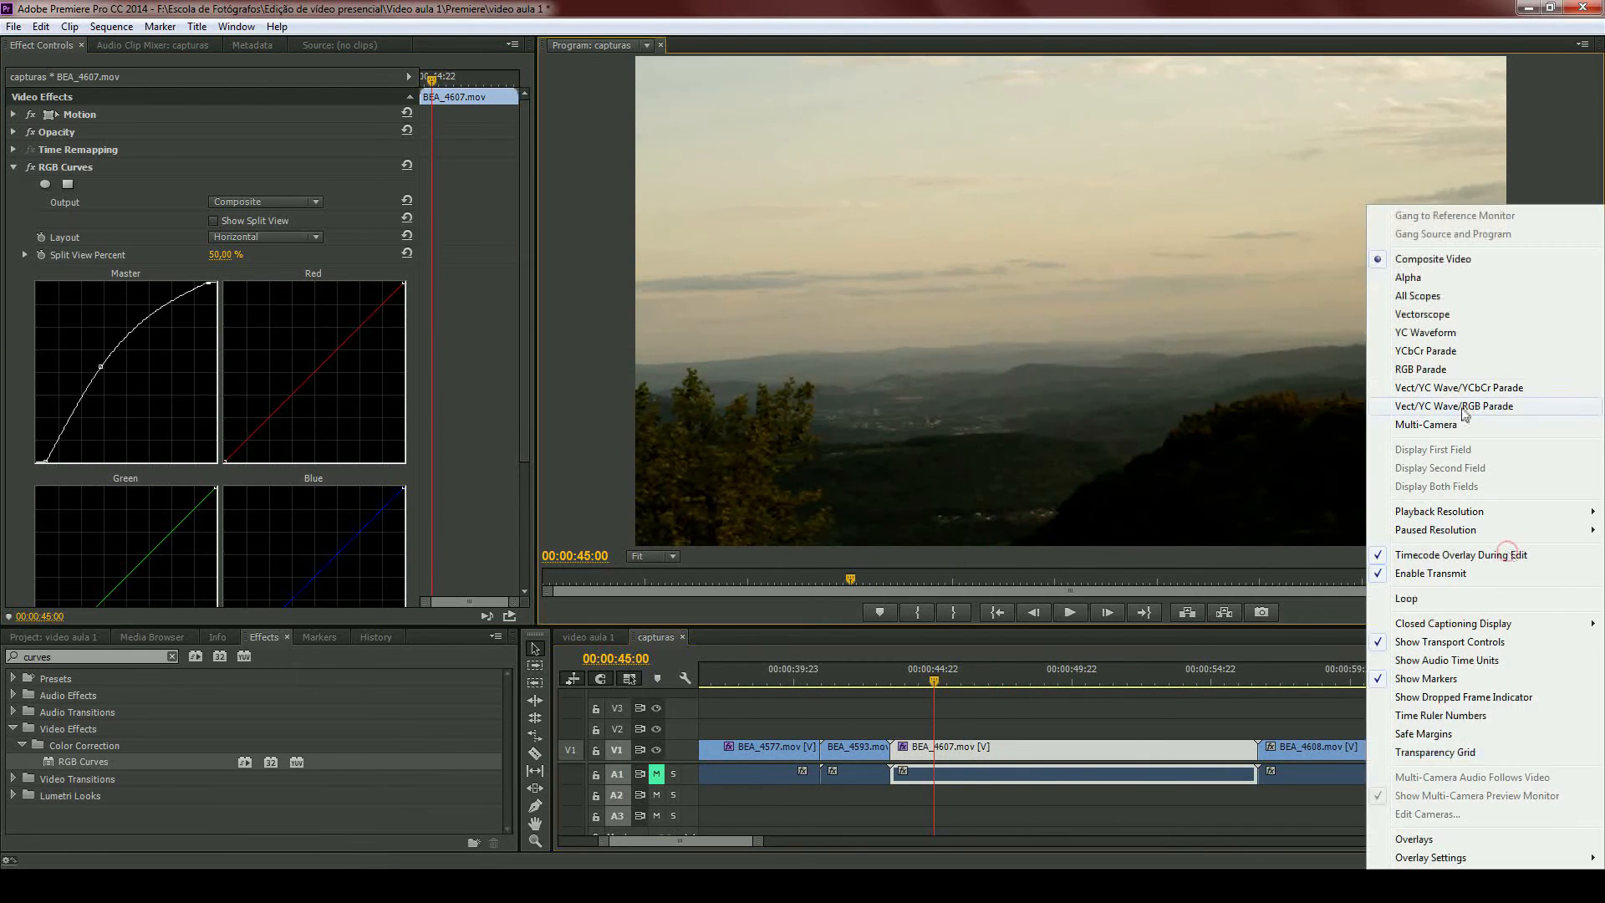
pyautogui.click(1444, 339)
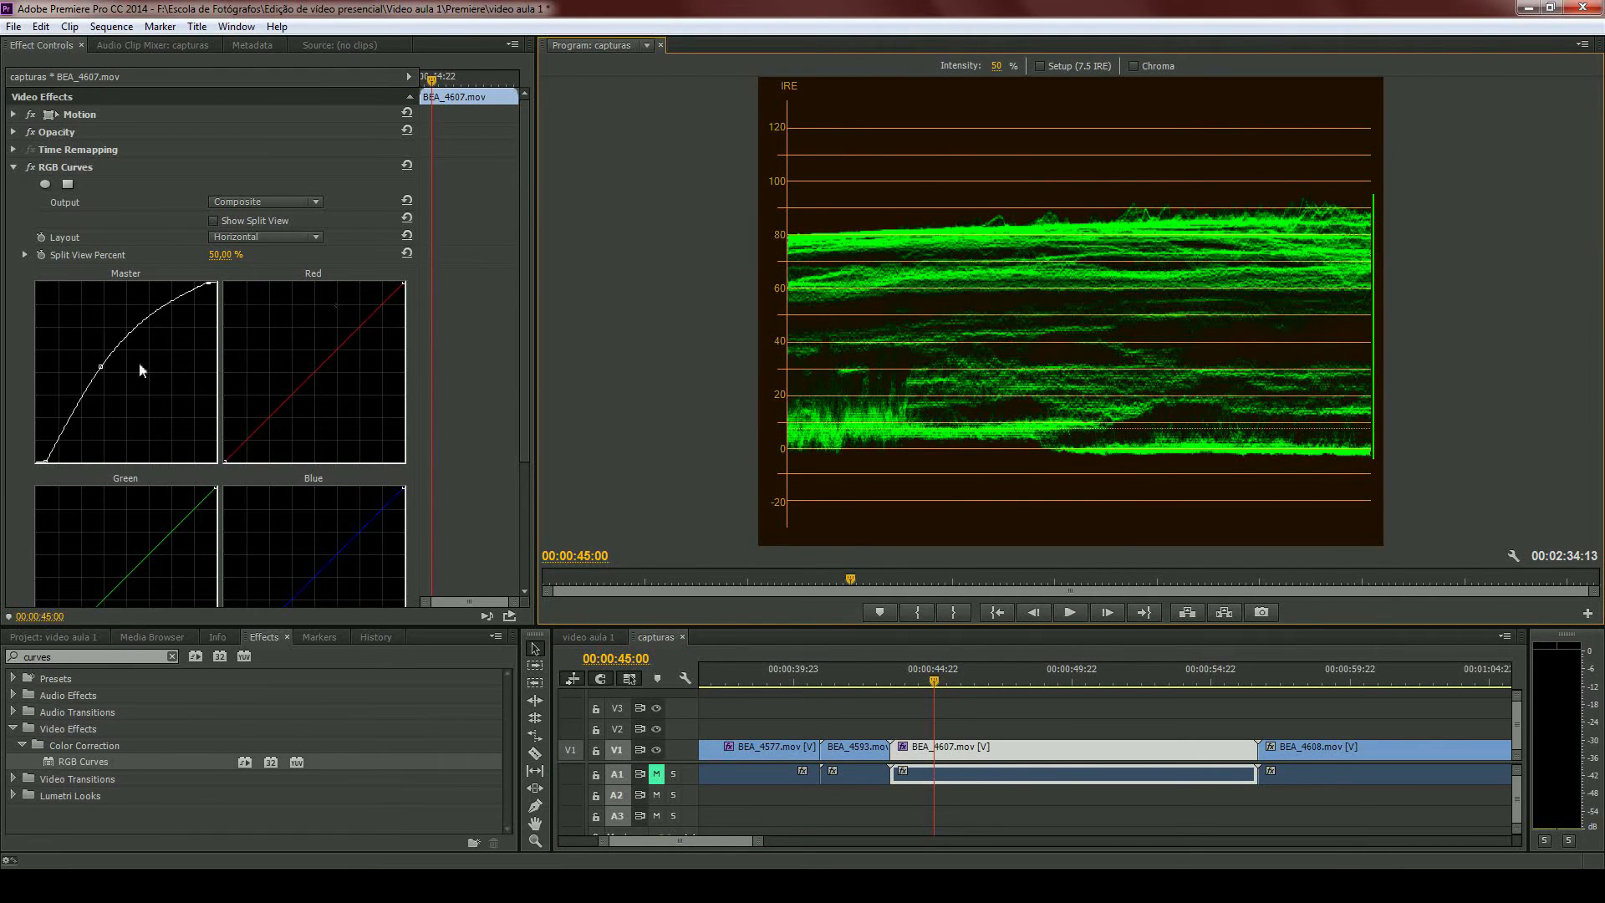
pyautogui.click(101, 365)
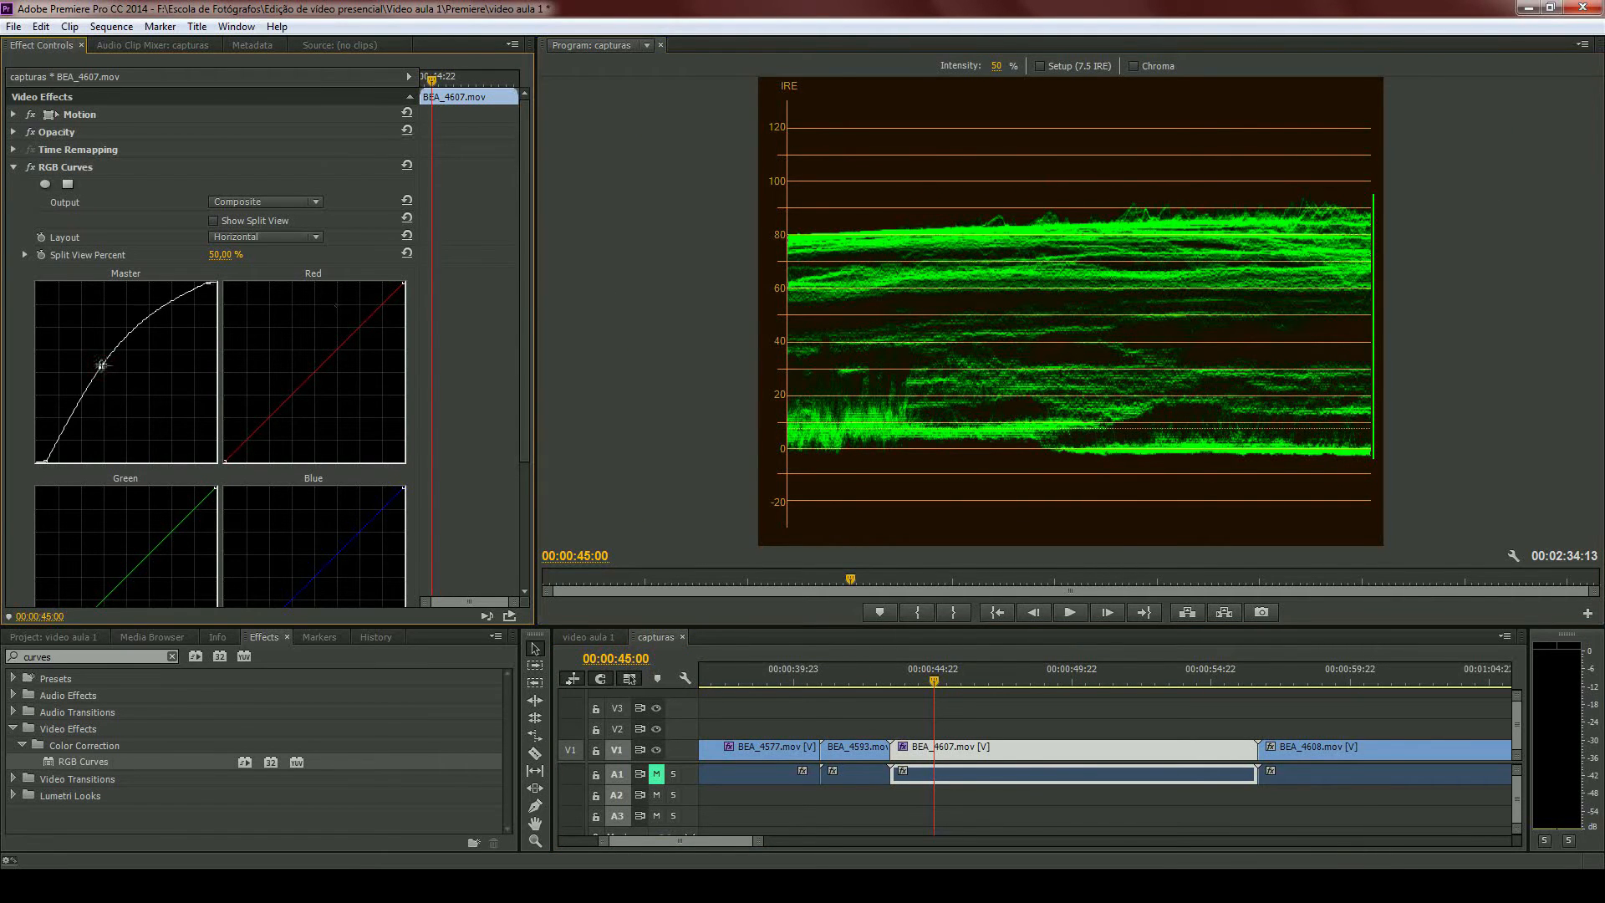
# - Reset RGB Curves, then pull the Master curve's black point slightly inward and its white point inward to about three-quarter width
pyautogui.click(407, 167)
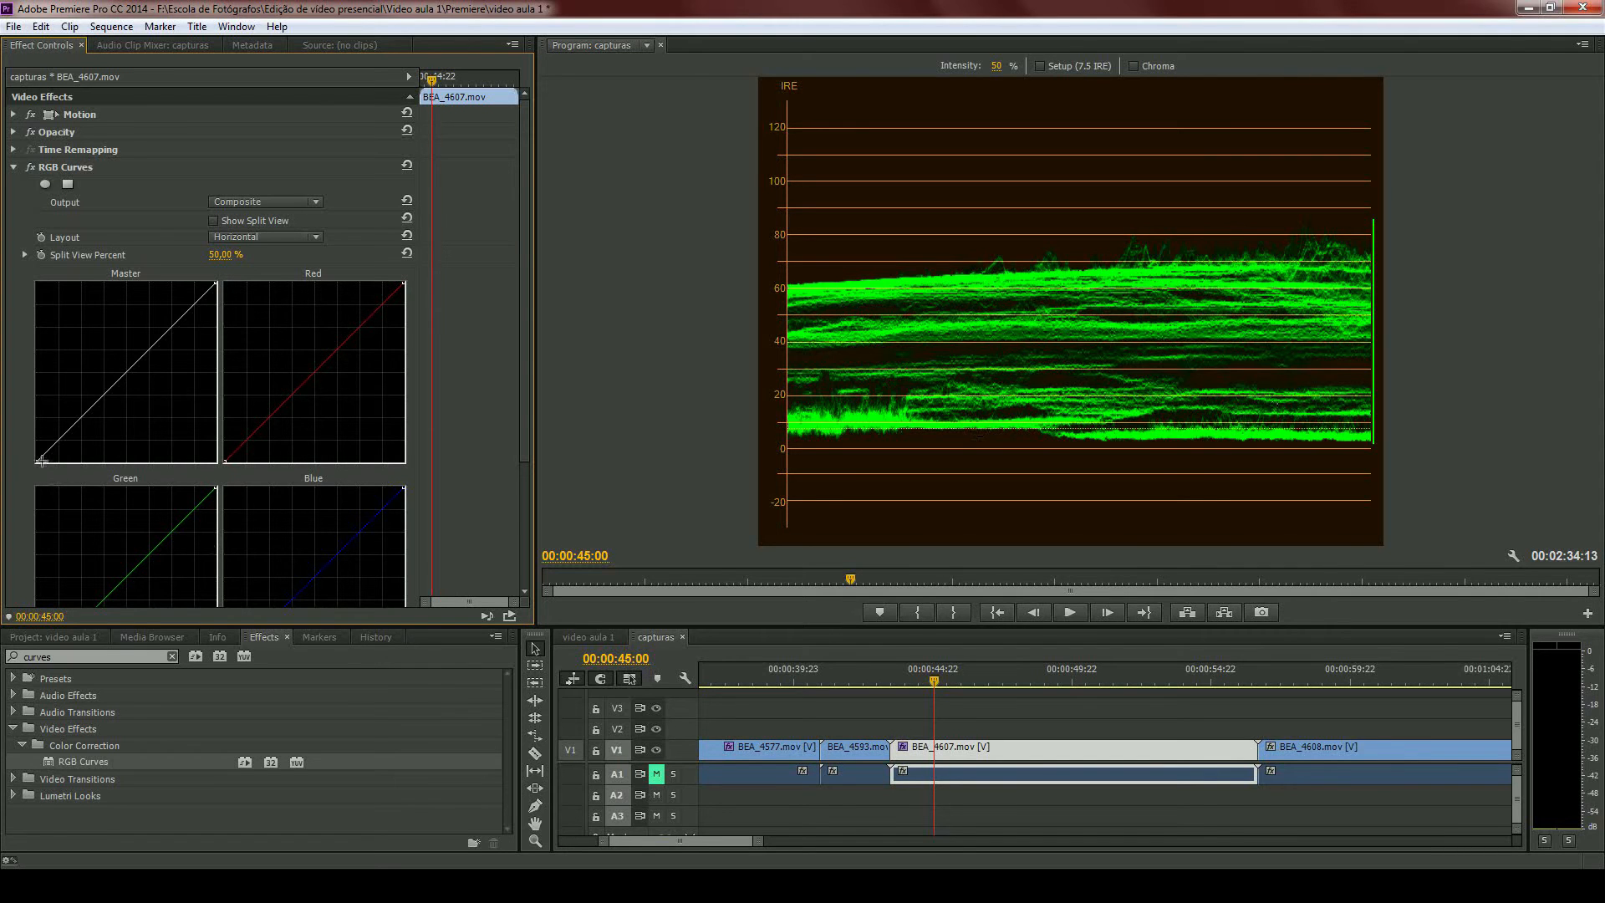
pyautogui.moveTo(41, 461); pyautogui.dragTo(40, 464)
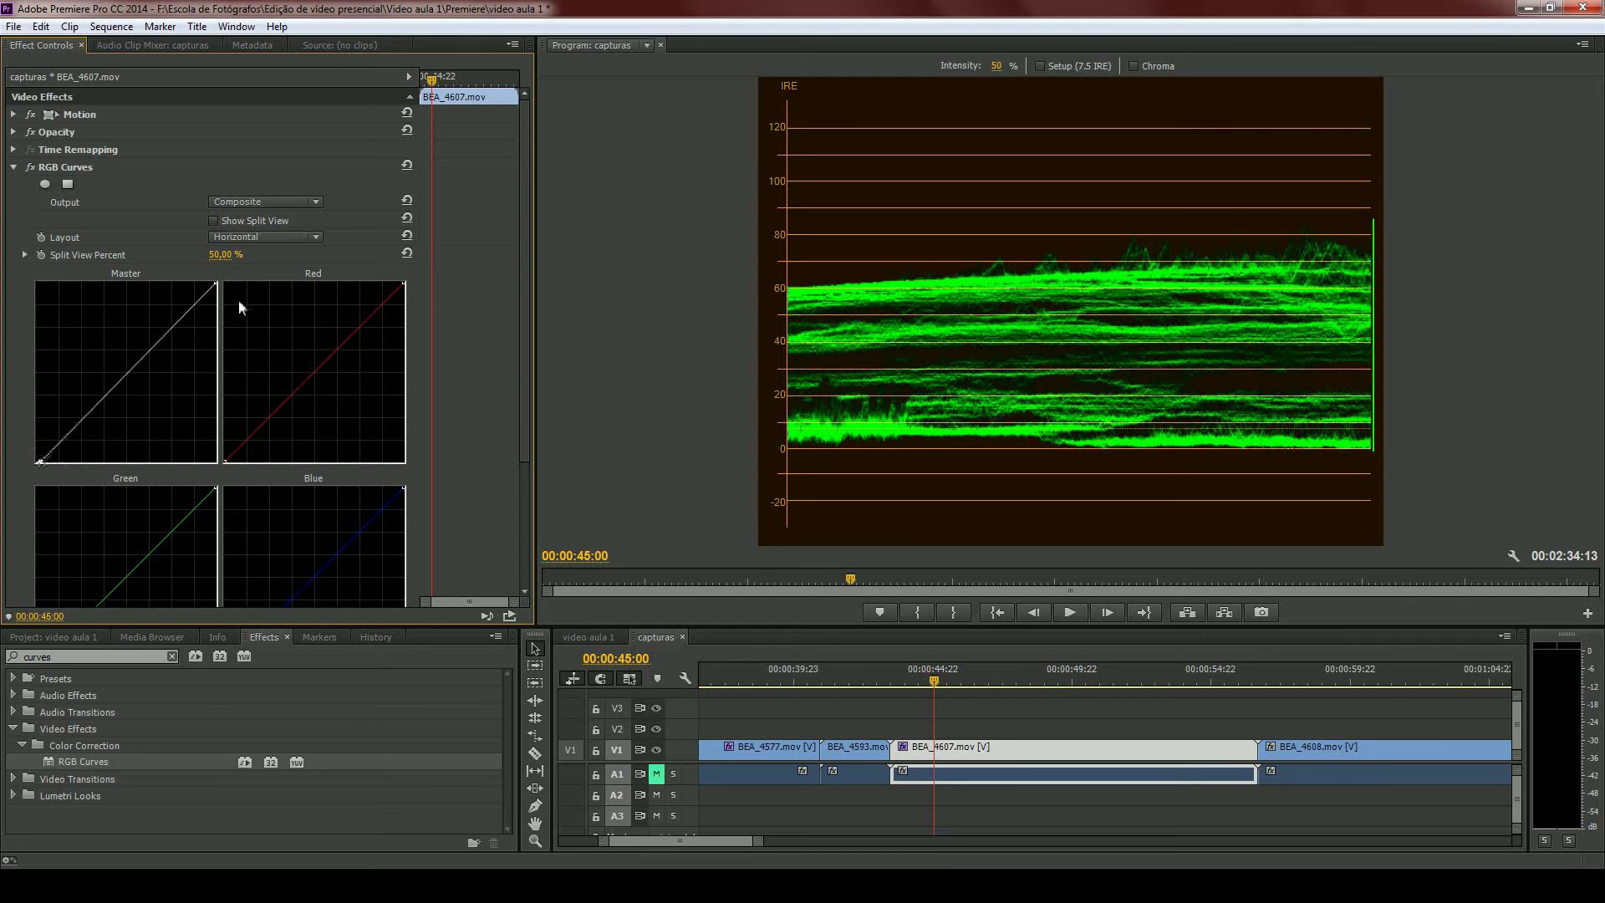
pyautogui.moveTo(216, 284); pyautogui.dragTo(172, 273)
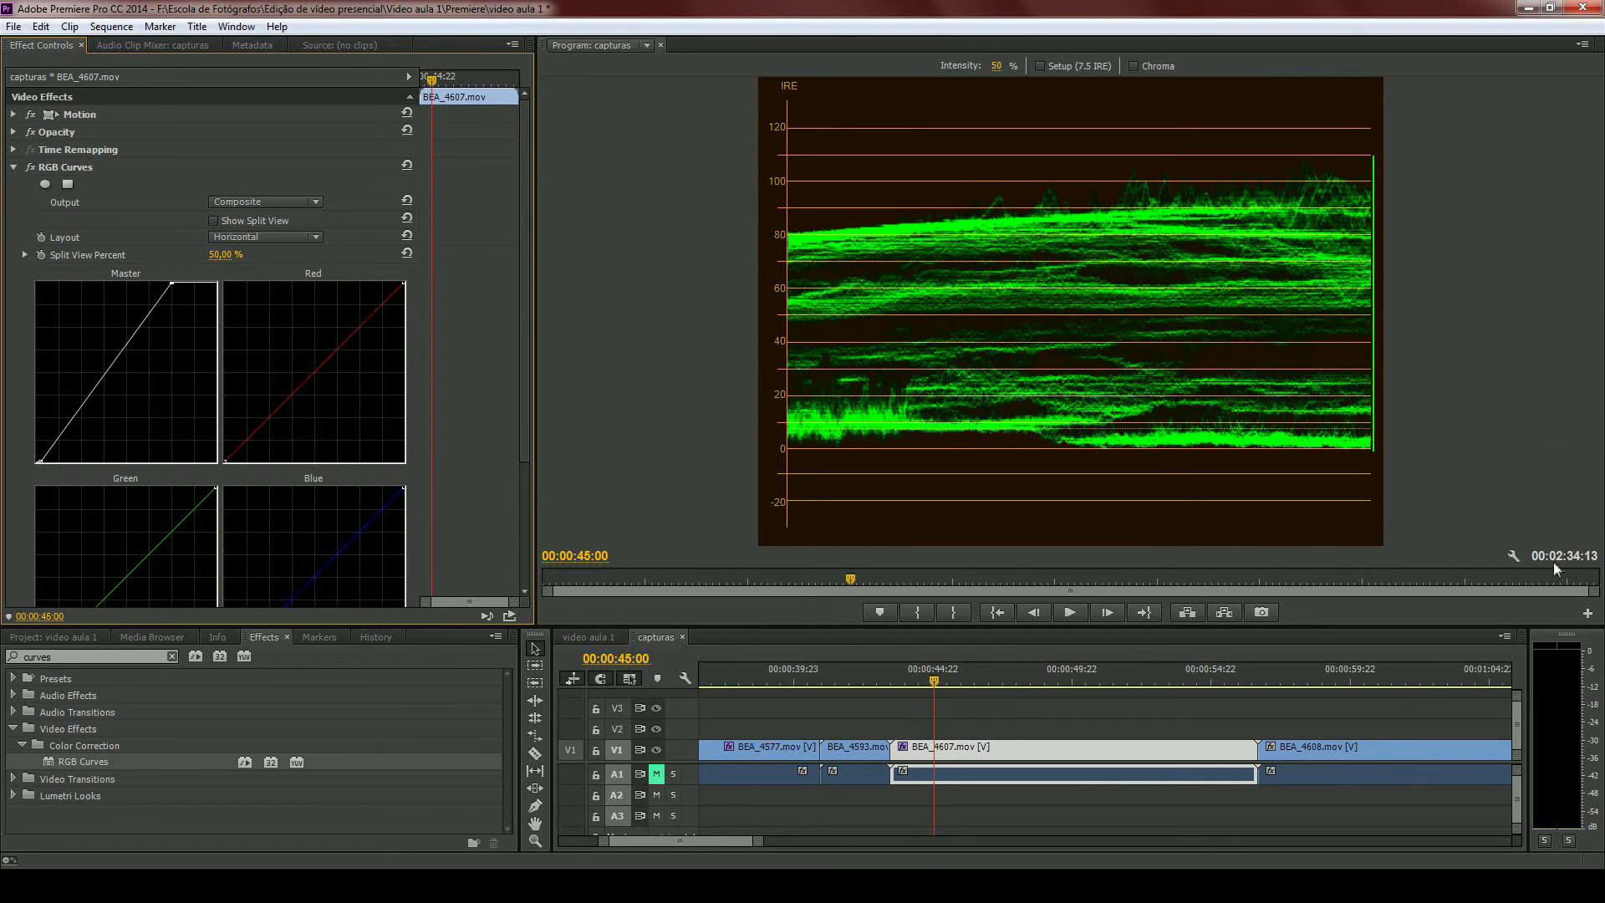
# - Return the program monitor to Composite Video and toggle RGB Curves to compare BEA_4607.mov before and after correction
pyautogui.click(1514, 556)
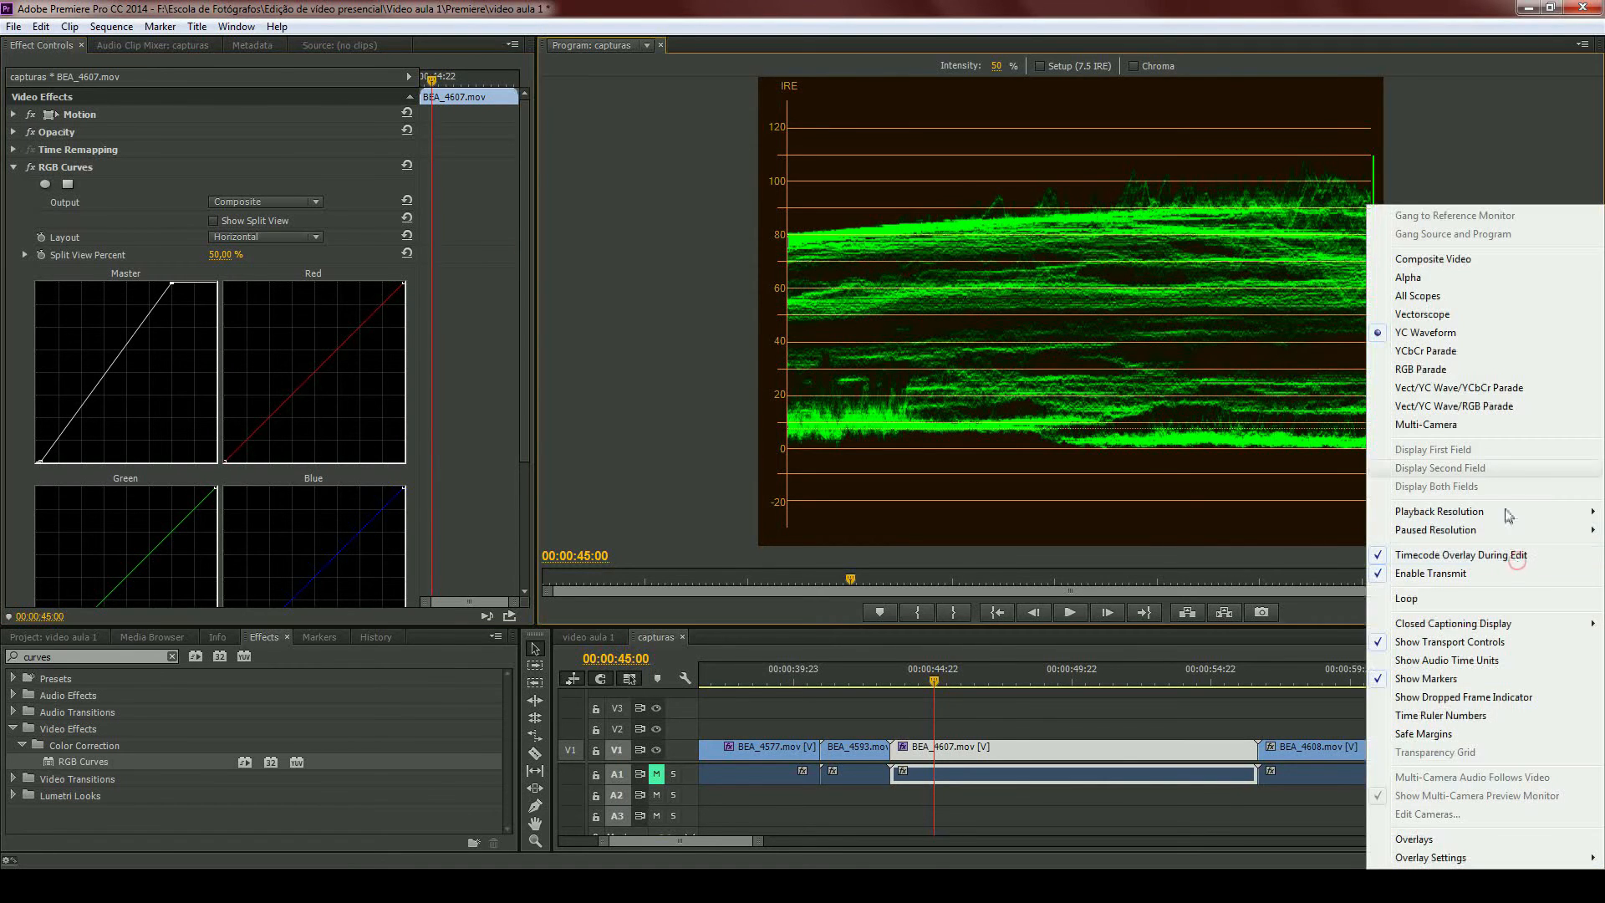
pyautogui.click(1428, 265)
pyautogui.click(30, 168)
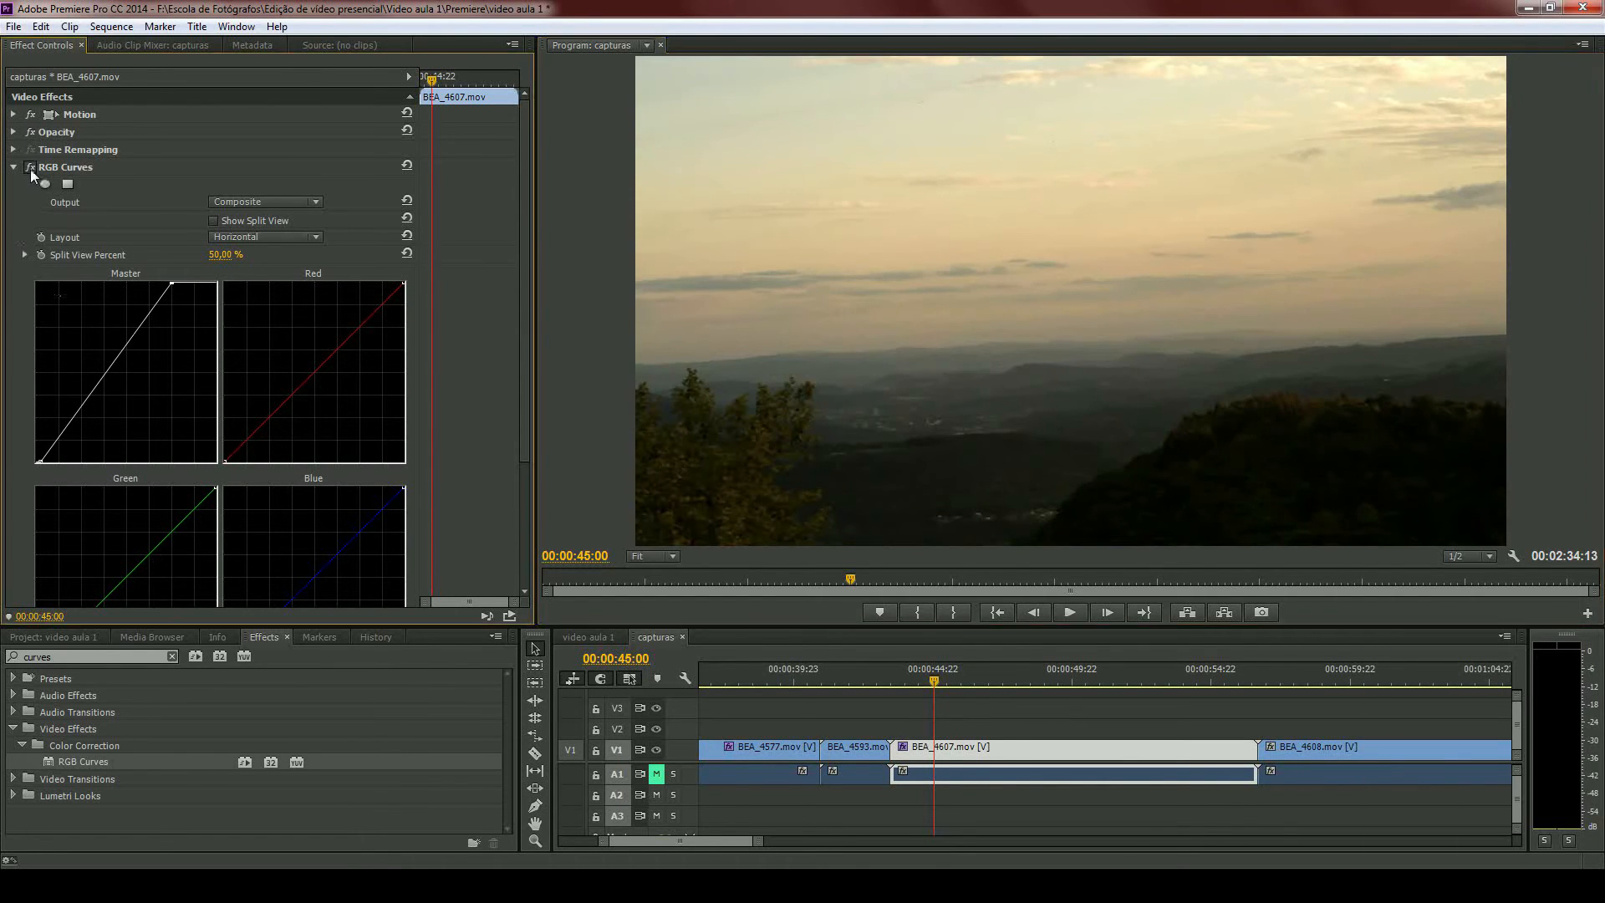
pyautogui.click(30, 169)
pyautogui.click(30, 168)
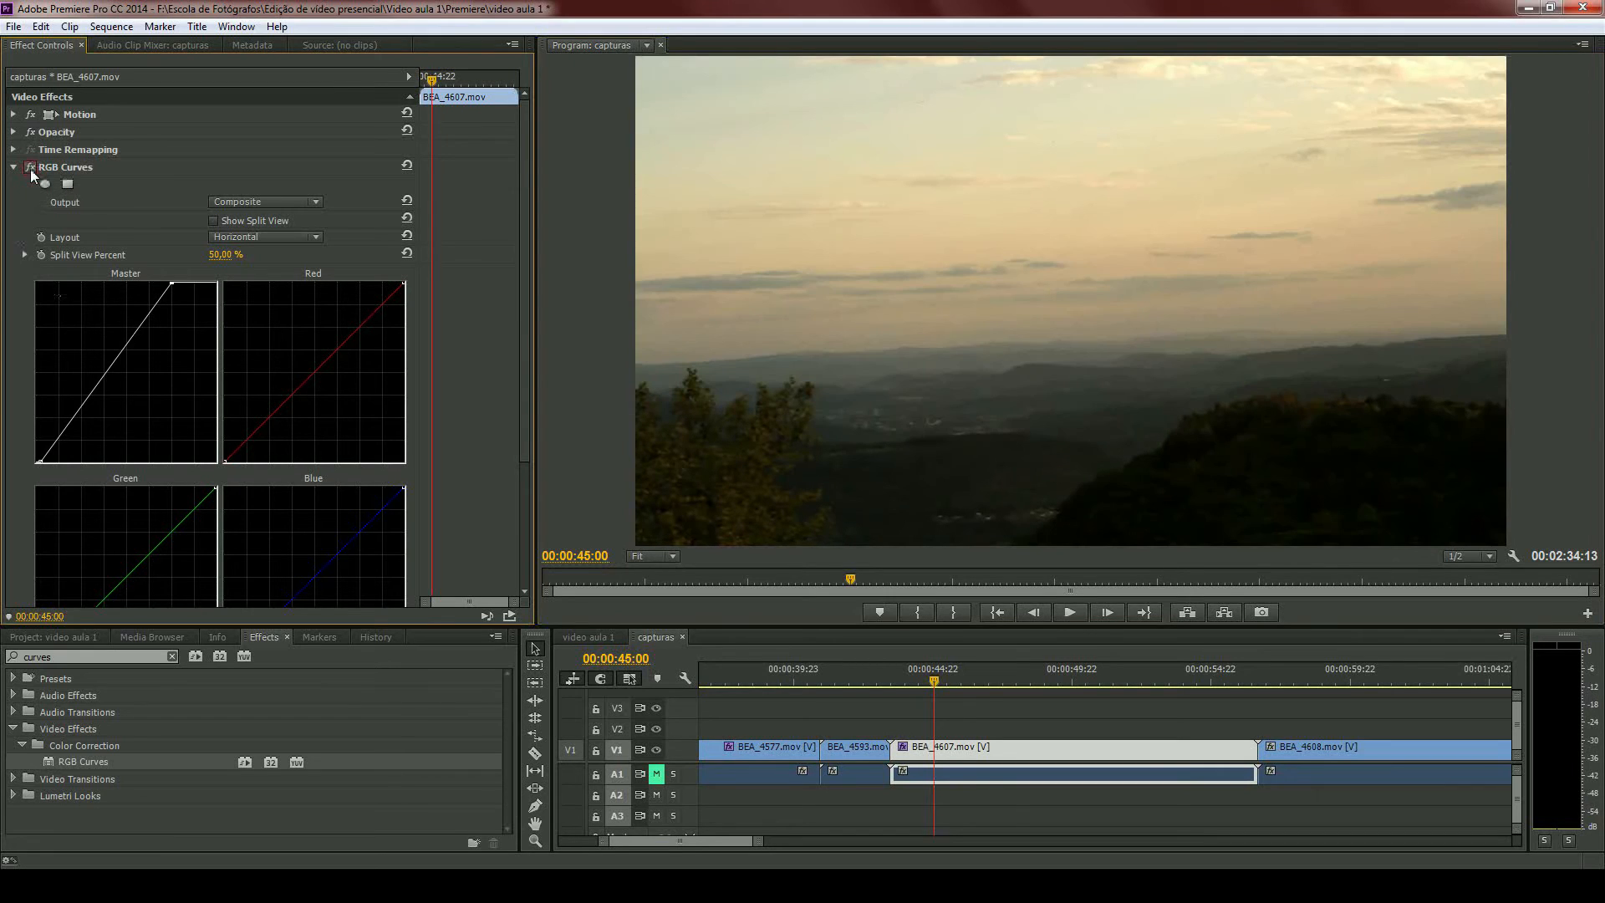
# - Enable the RGB Curves split view with a Vertical layout and scrub Split View Percent to 0,00 %
pyautogui.click(215, 220)
pyautogui.click(251, 237)
pyautogui.click(247, 275)
pyautogui.moveTo(221, 254); pyautogui.dragTo(84, 280)
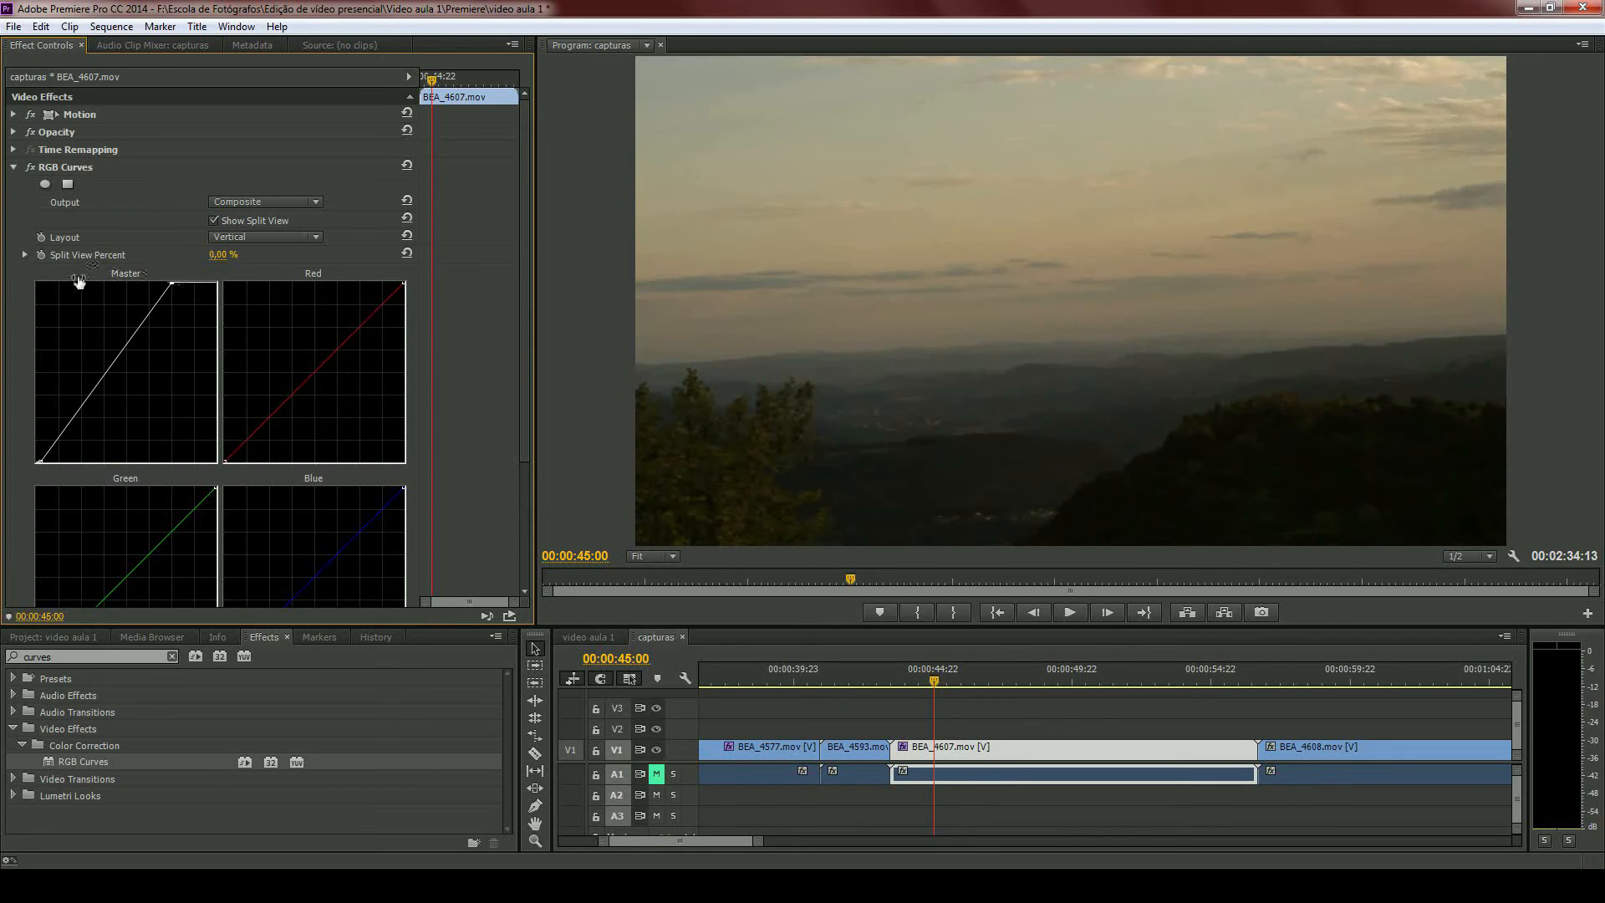
# - Move the playhead to 00:01:11:10 and apply RGB Curves to the BEA_4609.mov clip
pyautogui.scroll(-3, 976, 796)
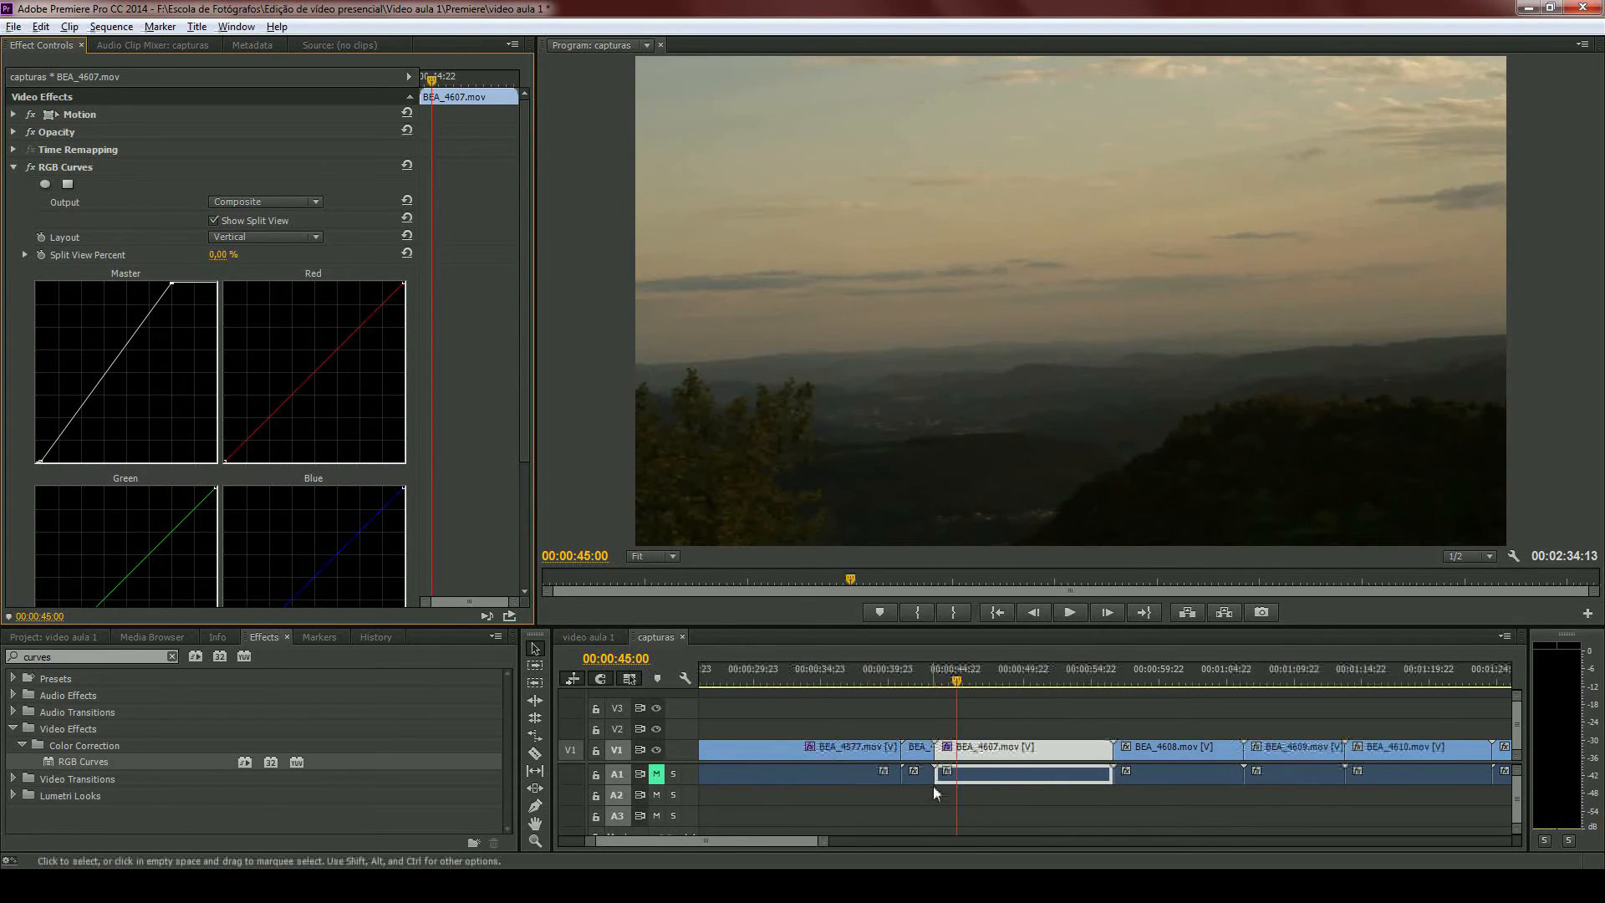
pyautogui.scroll(-3, 932, 786)
pyautogui.moveTo(753, 679); pyautogui.dragTo(912, 689)
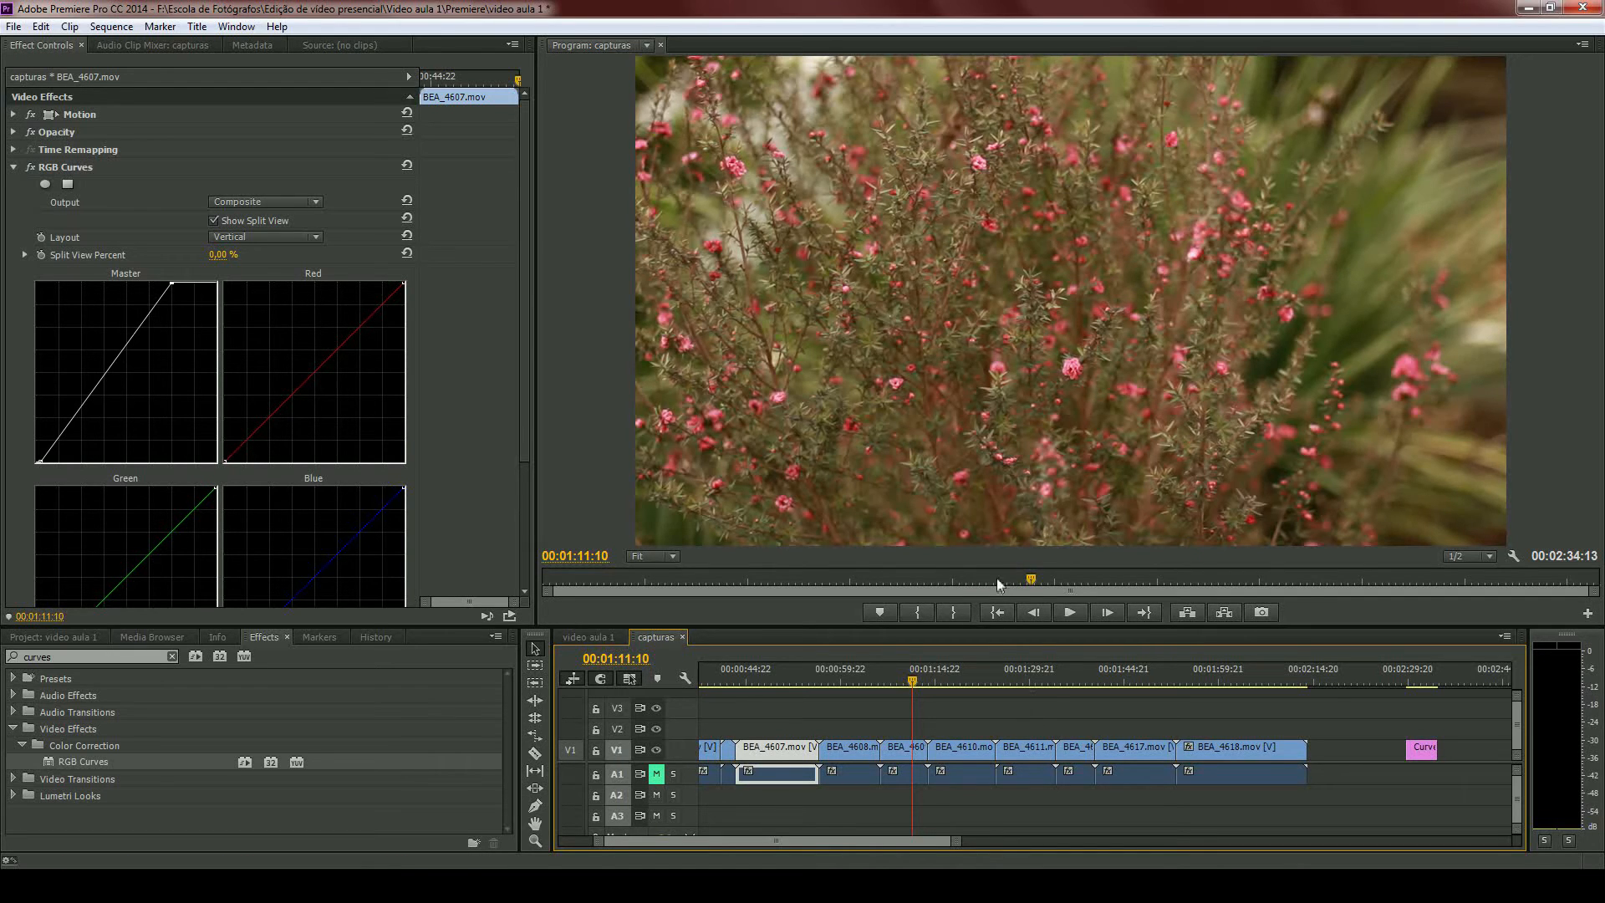
pyautogui.click(920, 773)
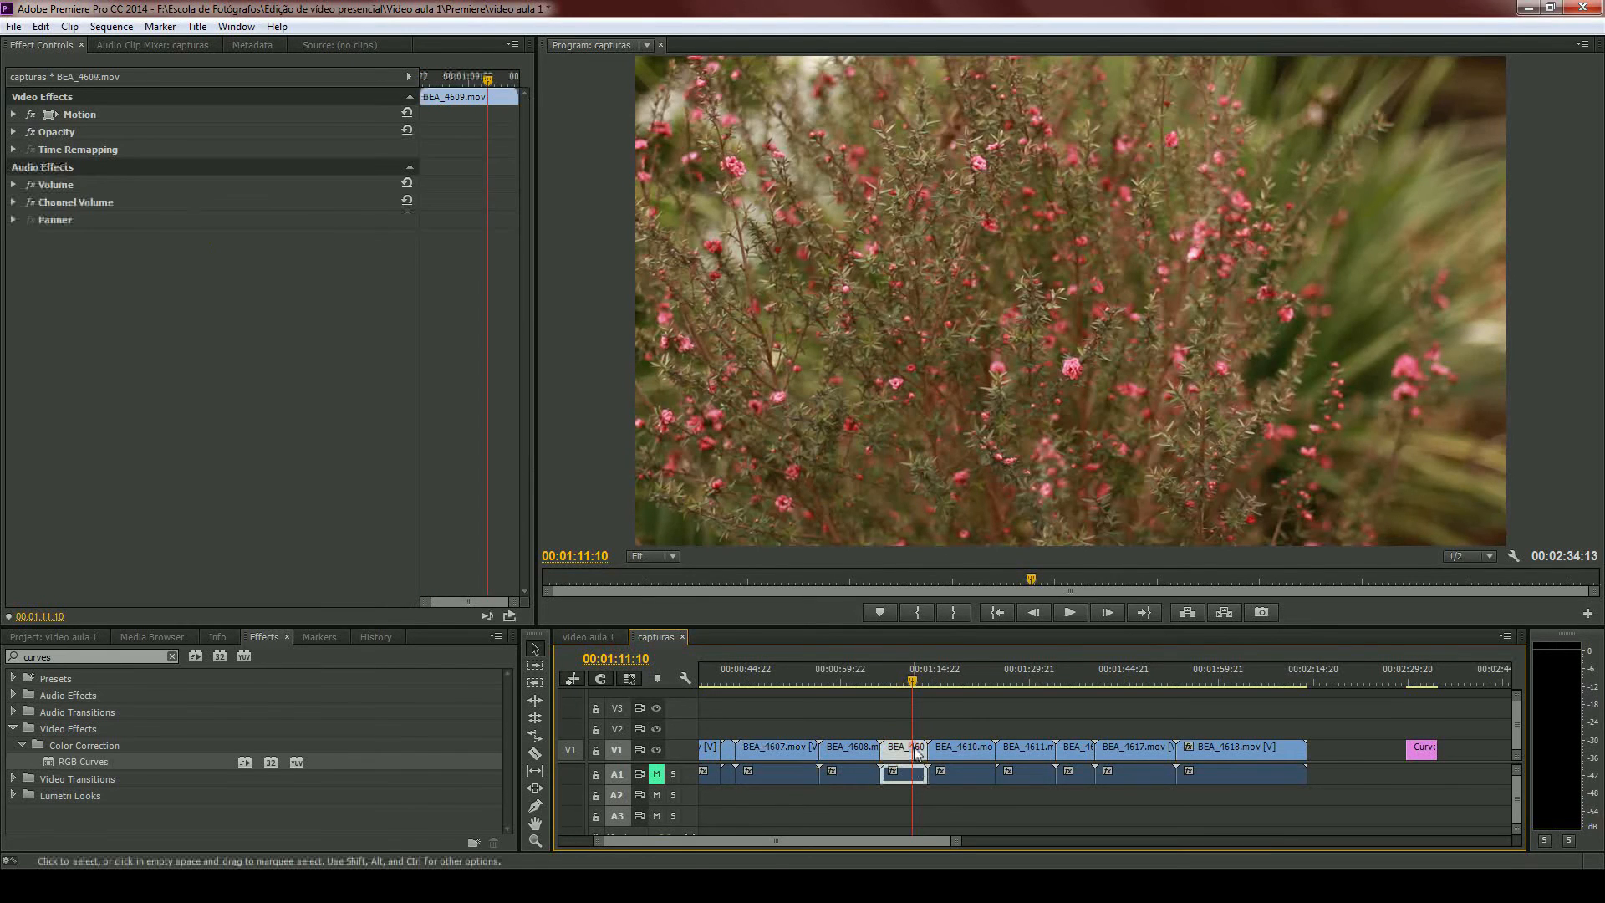
pyautogui.doubleClick(48, 764)
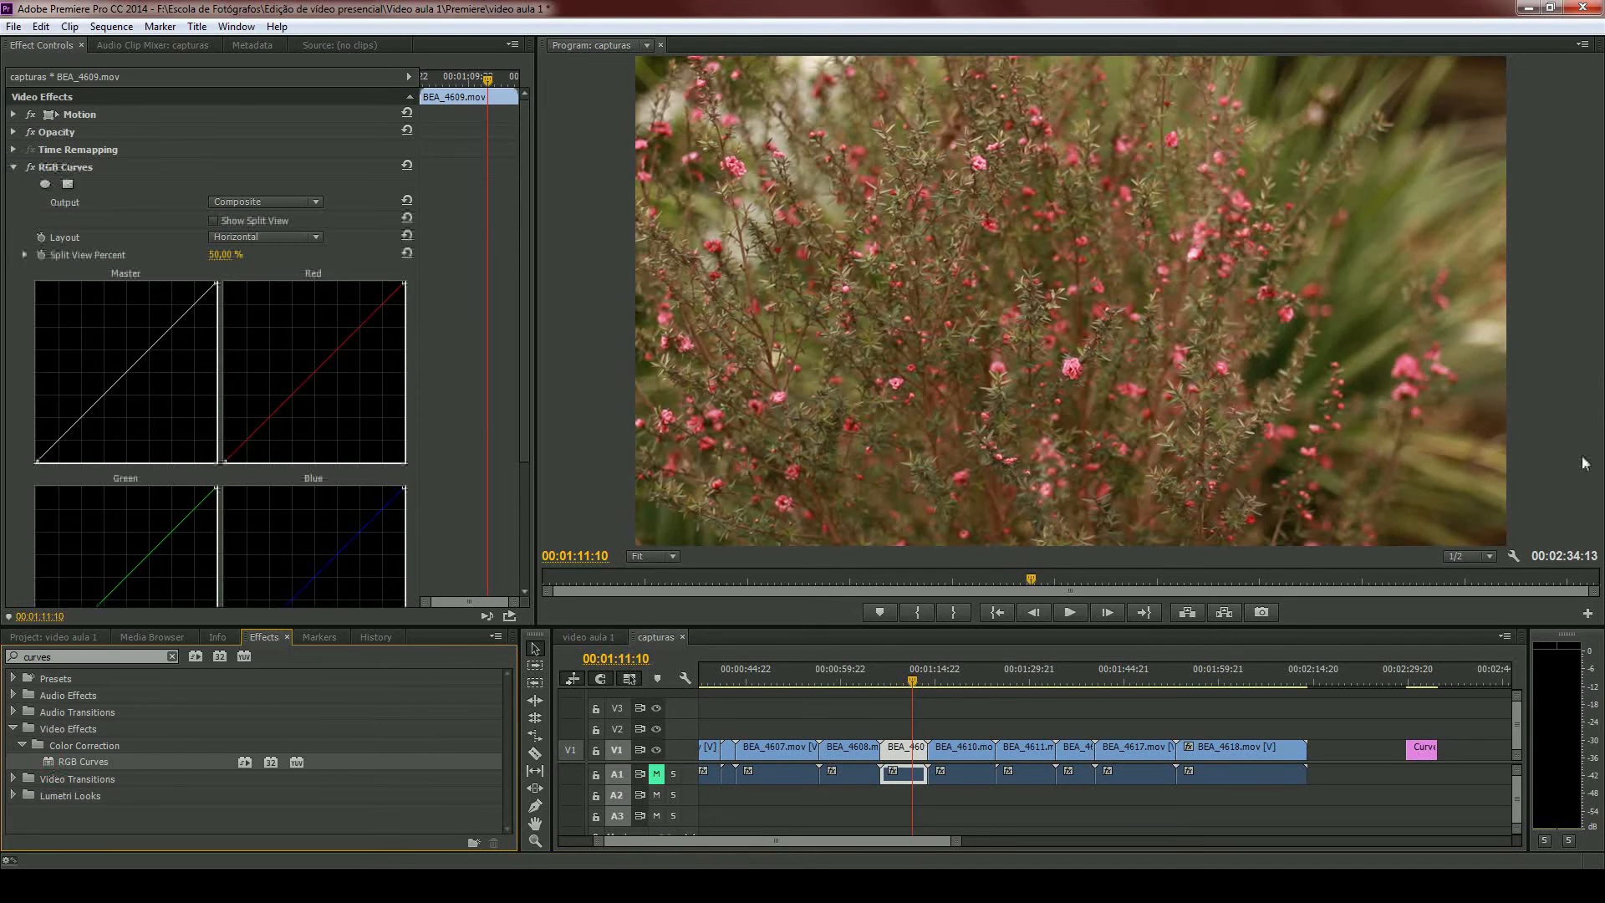
# - Display the YC Waveform for BEA_4609.mov and pull the Master curve's black point inward until the shadows reach 0 IRE
pyautogui.click(1514, 555)
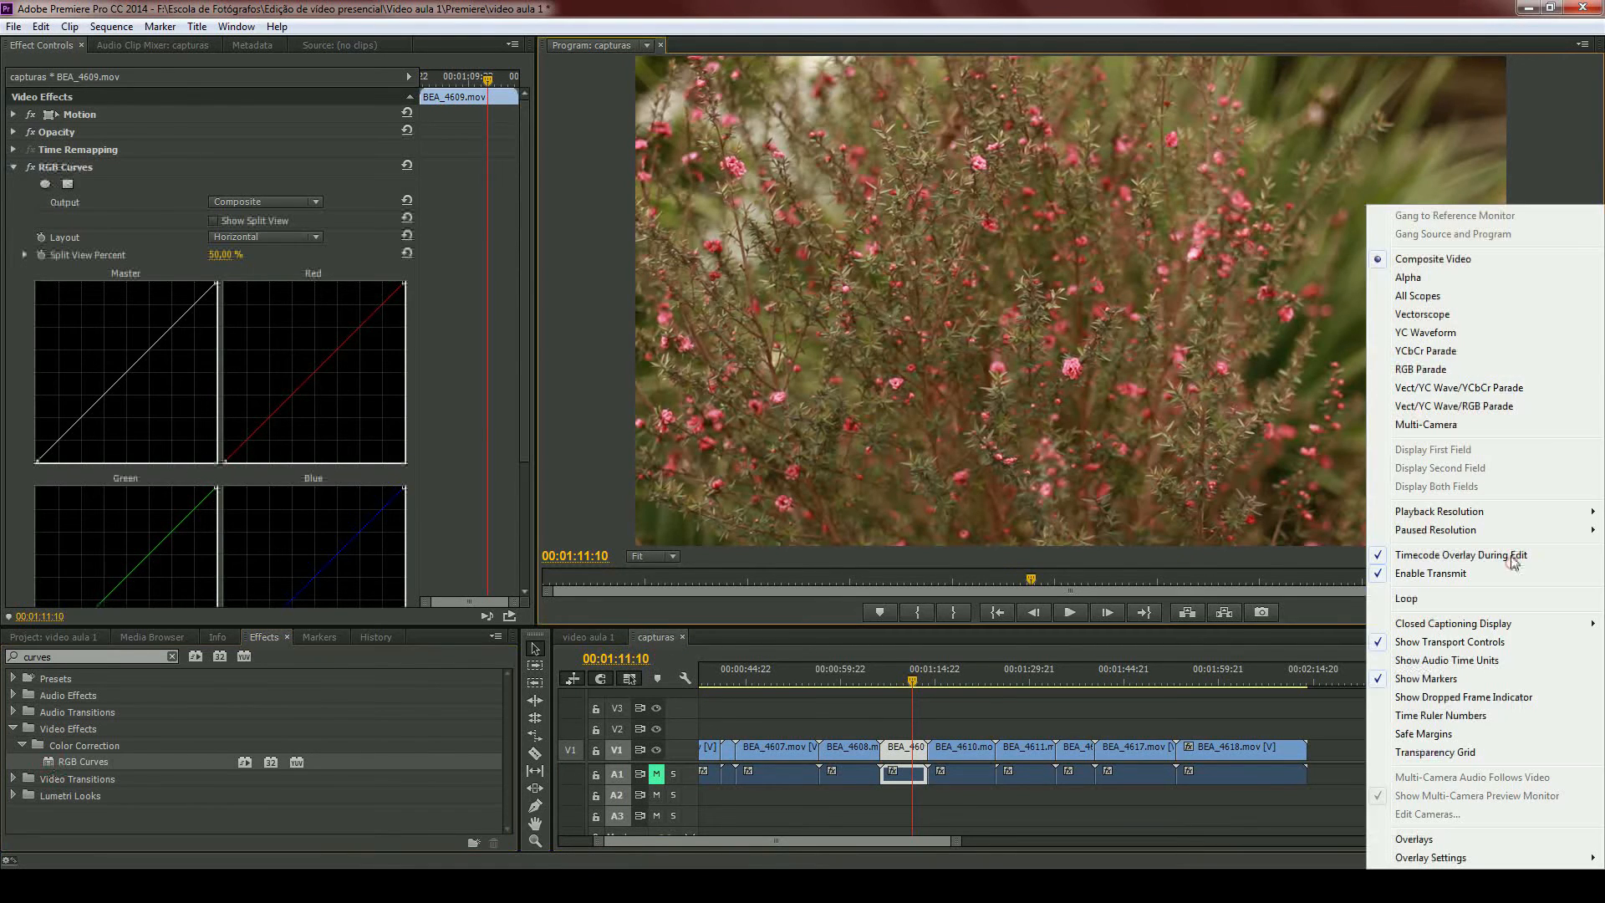
pyautogui.click(1451, 333)
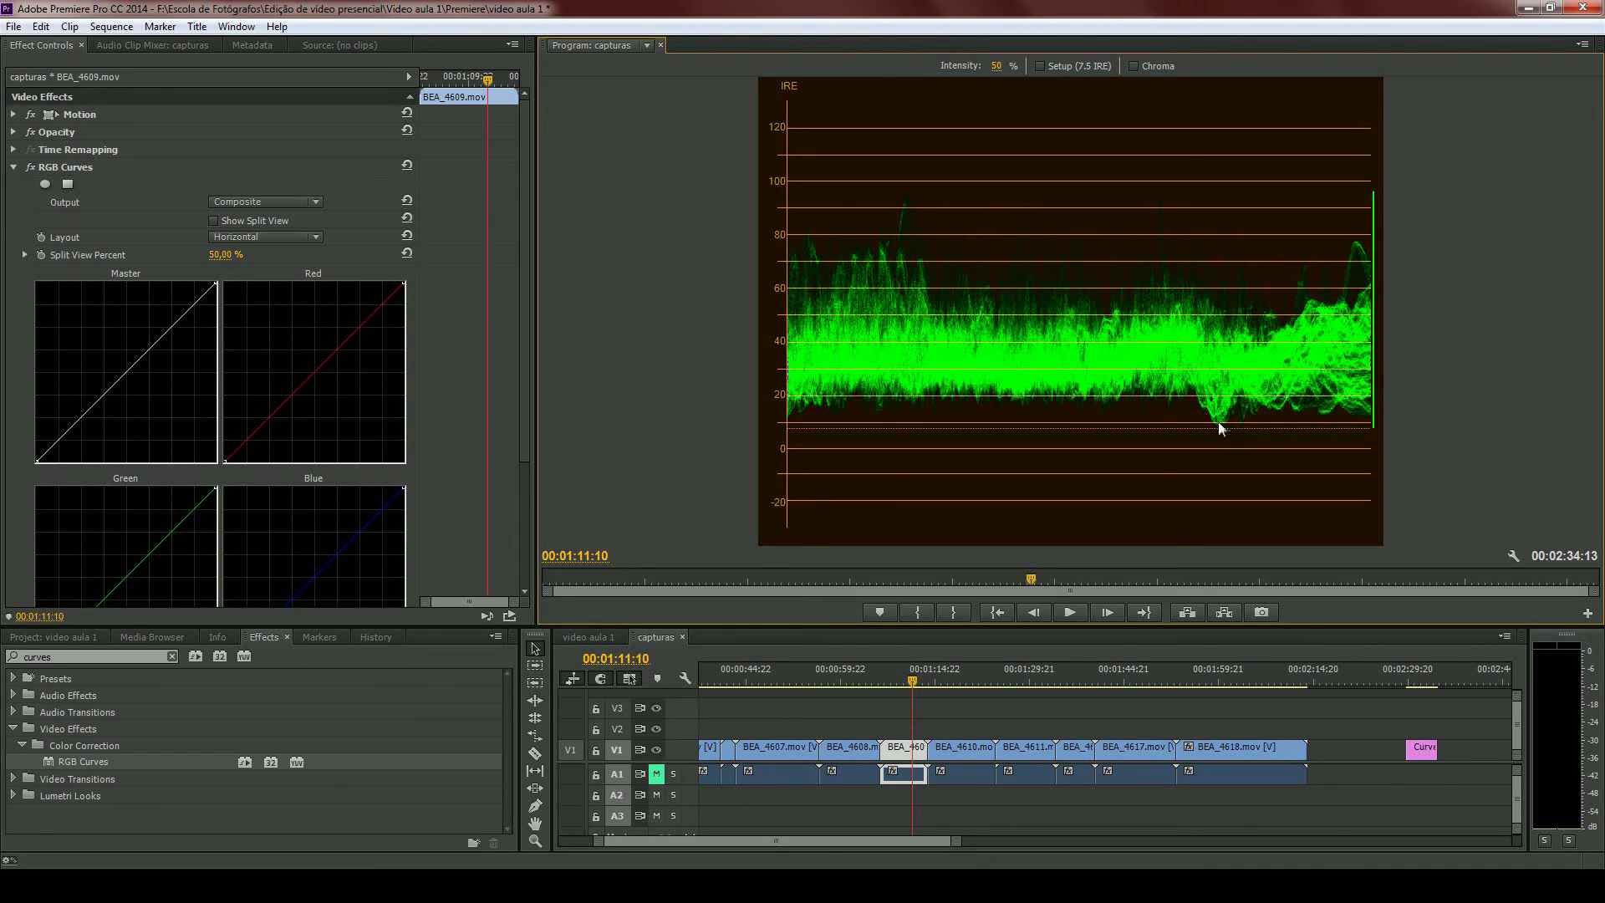
pyautogui.moveTo(36, 461); pyautogui.dragTo(64, 461)
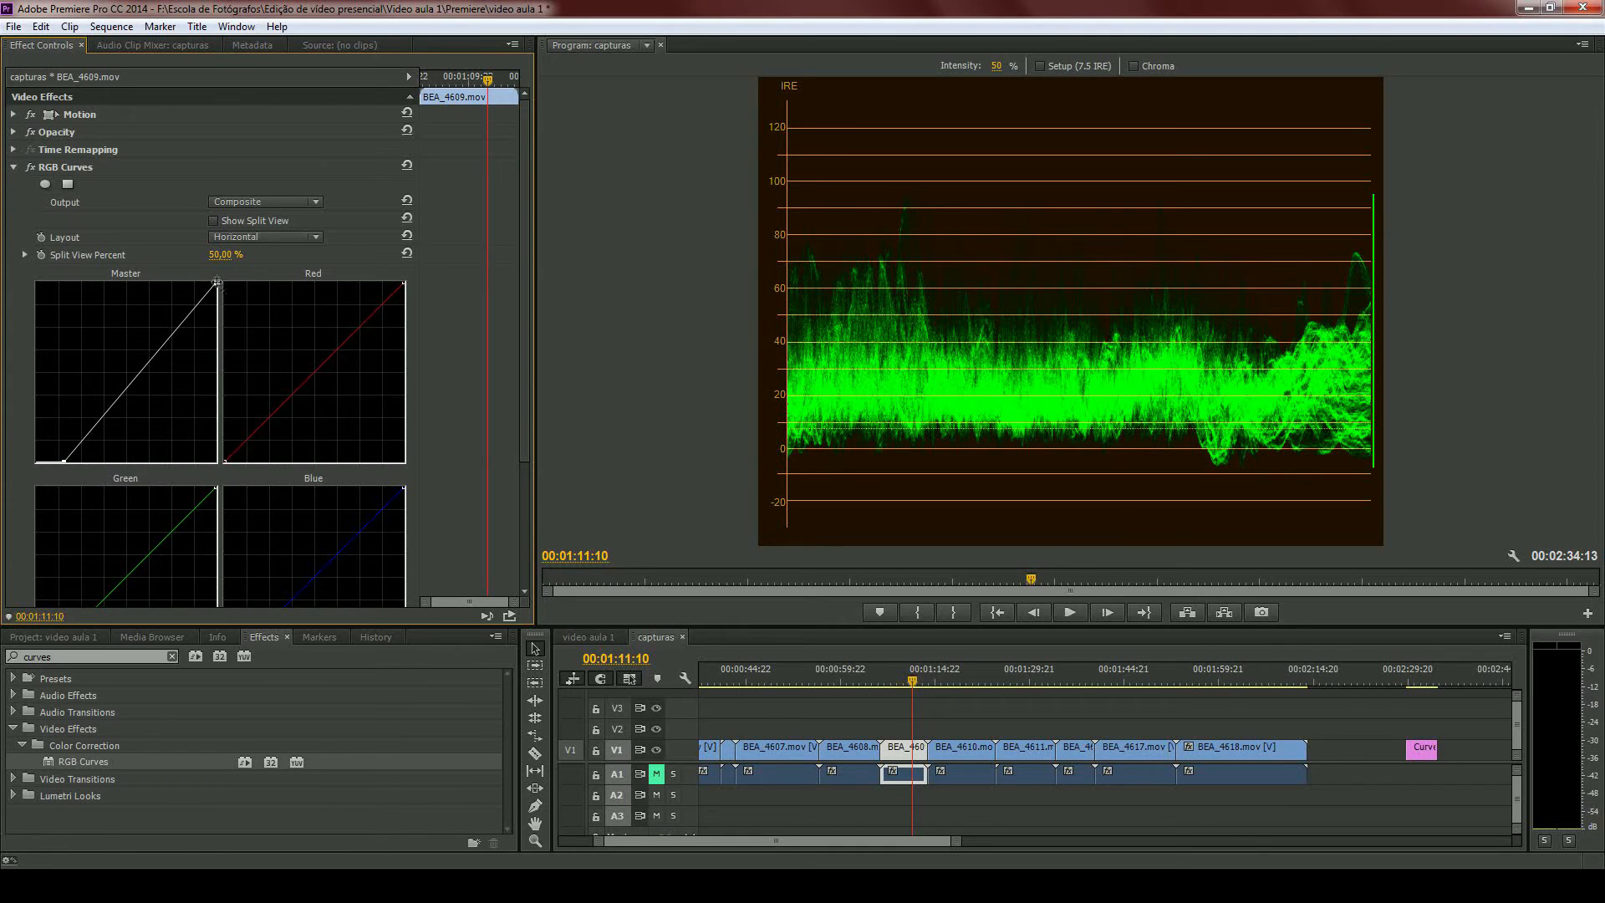
# - Pull the Master curve's white point inward until the highlight peaks pass 100 IRE, and return the program monitor to Composite Video
pyautogui.moveTo(217, 283); pyautogui.dragTo(169, 274)
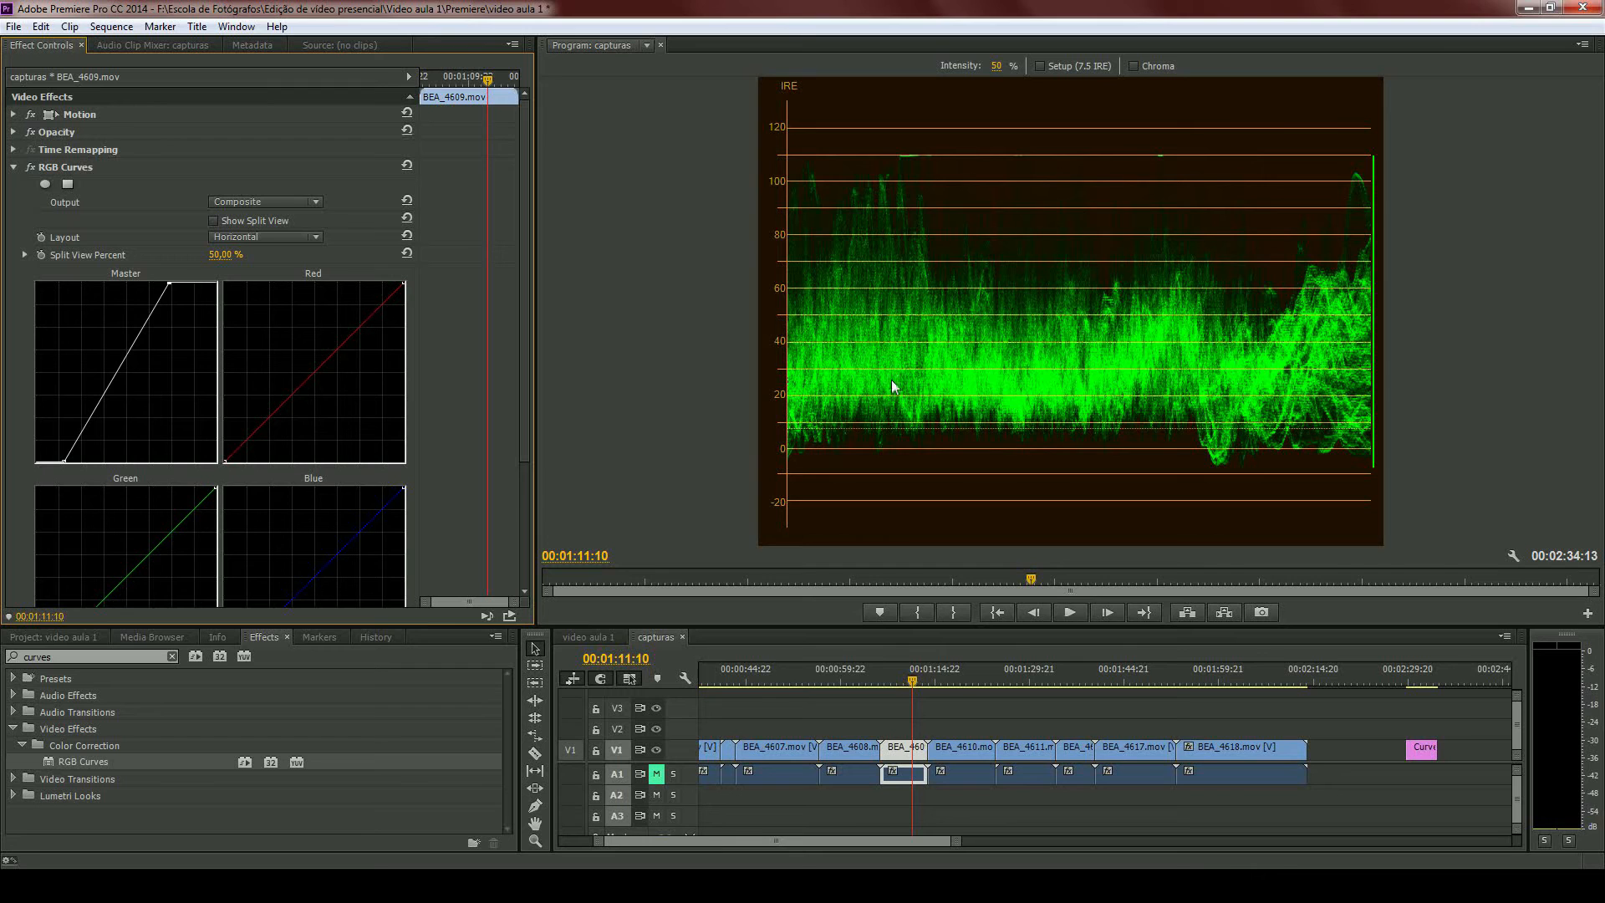
pyautogui.click(1511, 557)
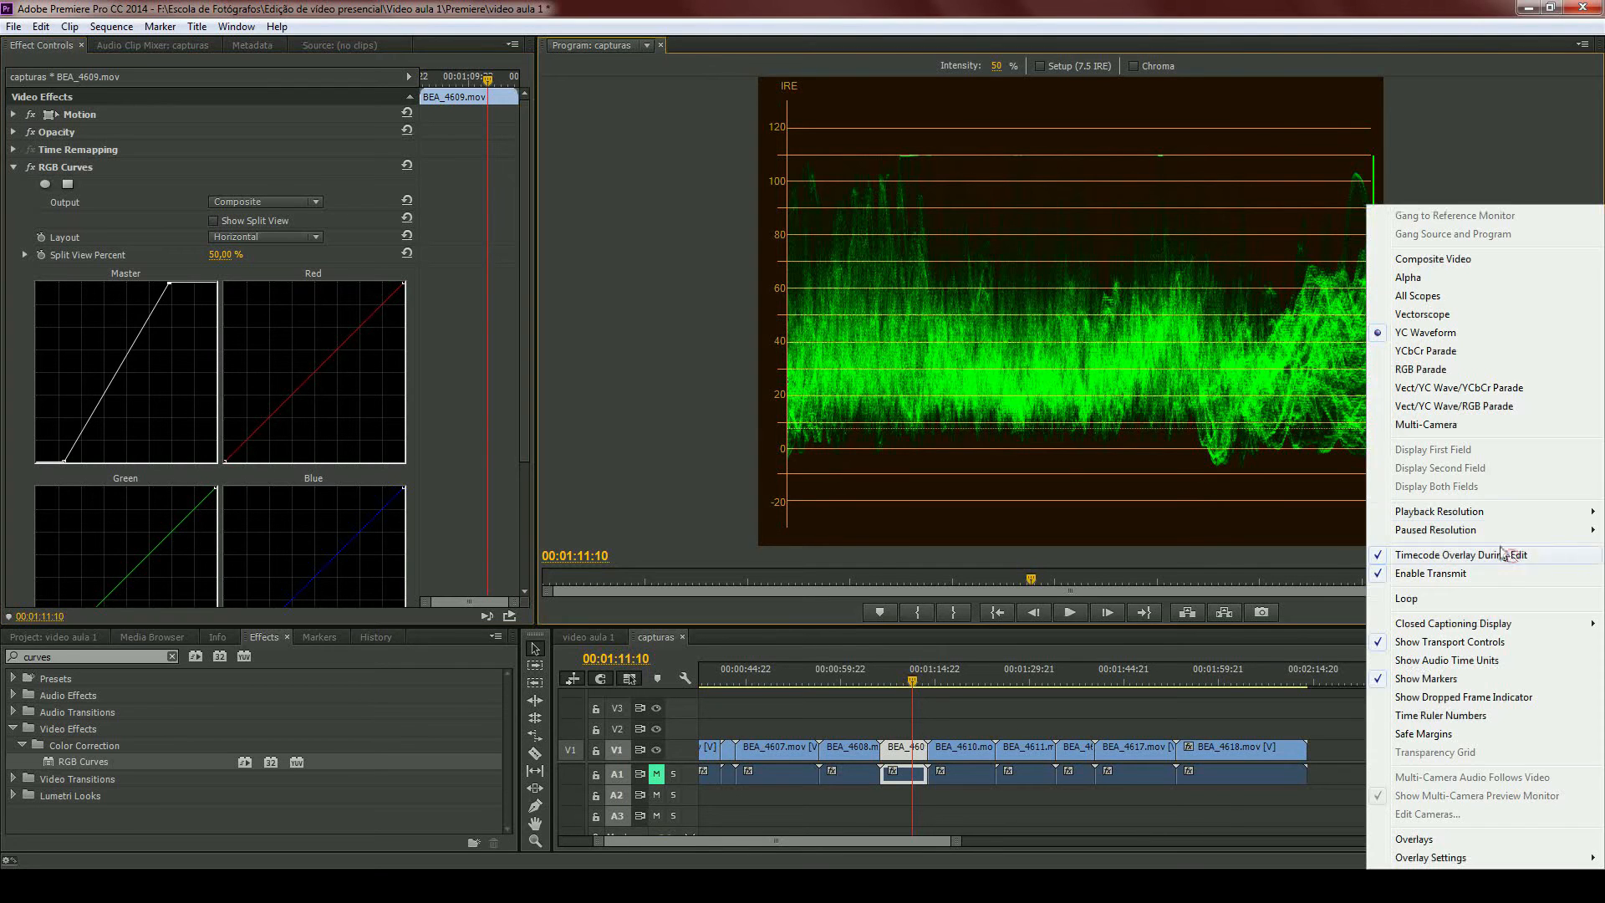
pyautogui.click(1433, 259)
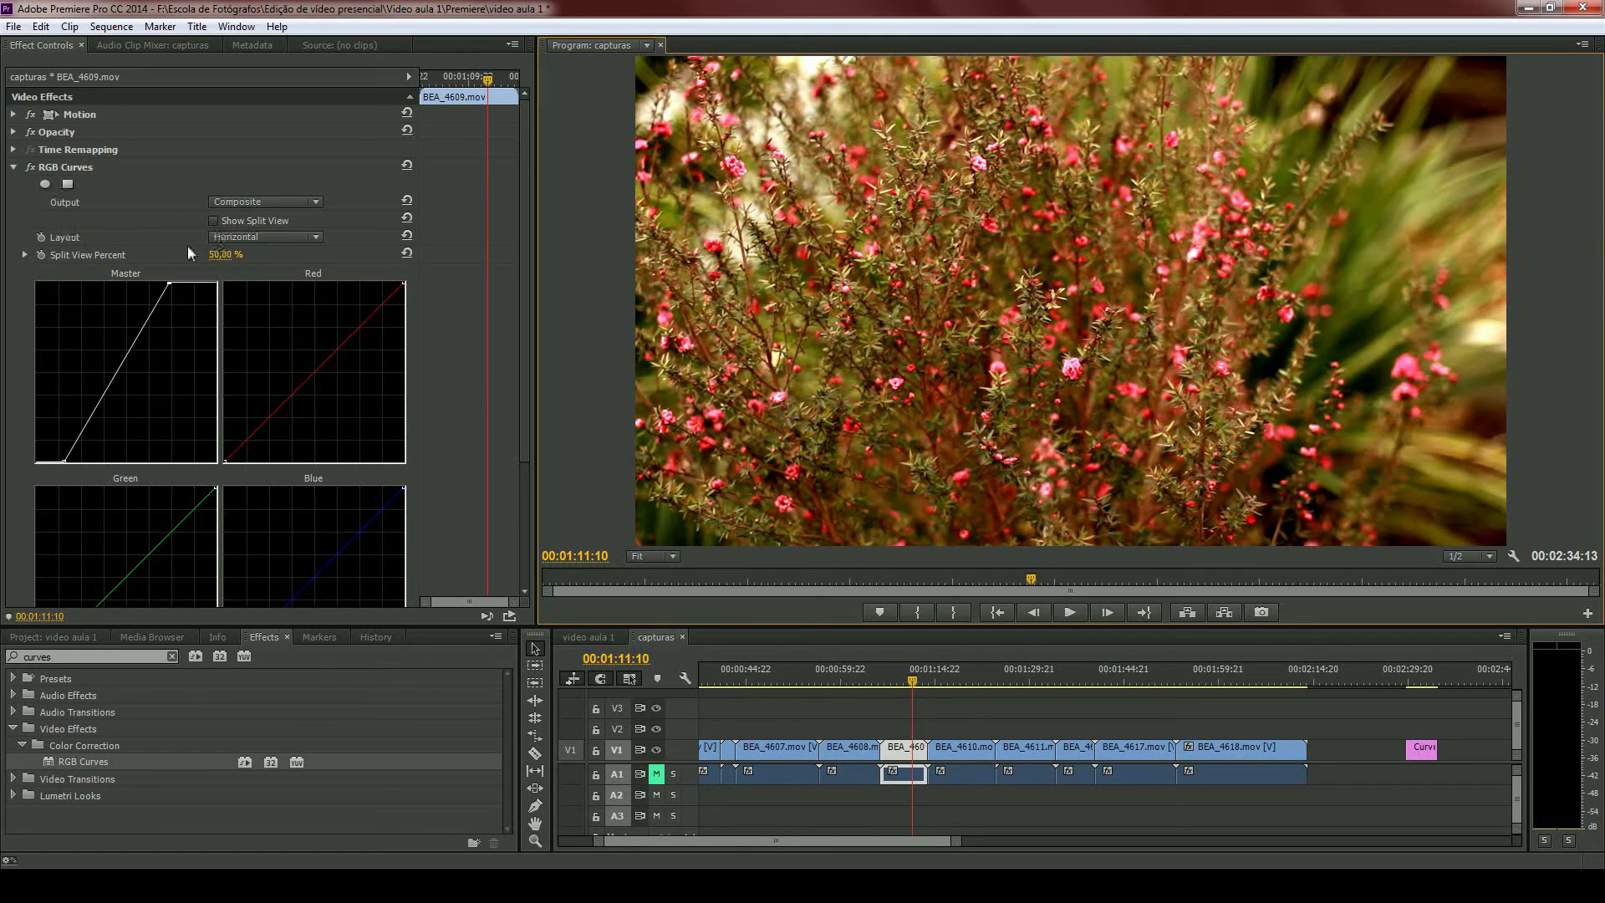
# - Enable the split view for BEA_4609.mov with a Vertical layout and scrub Split View Percent to 0,00 % and up to 100,00 %
pyautogui.click(212, 223)
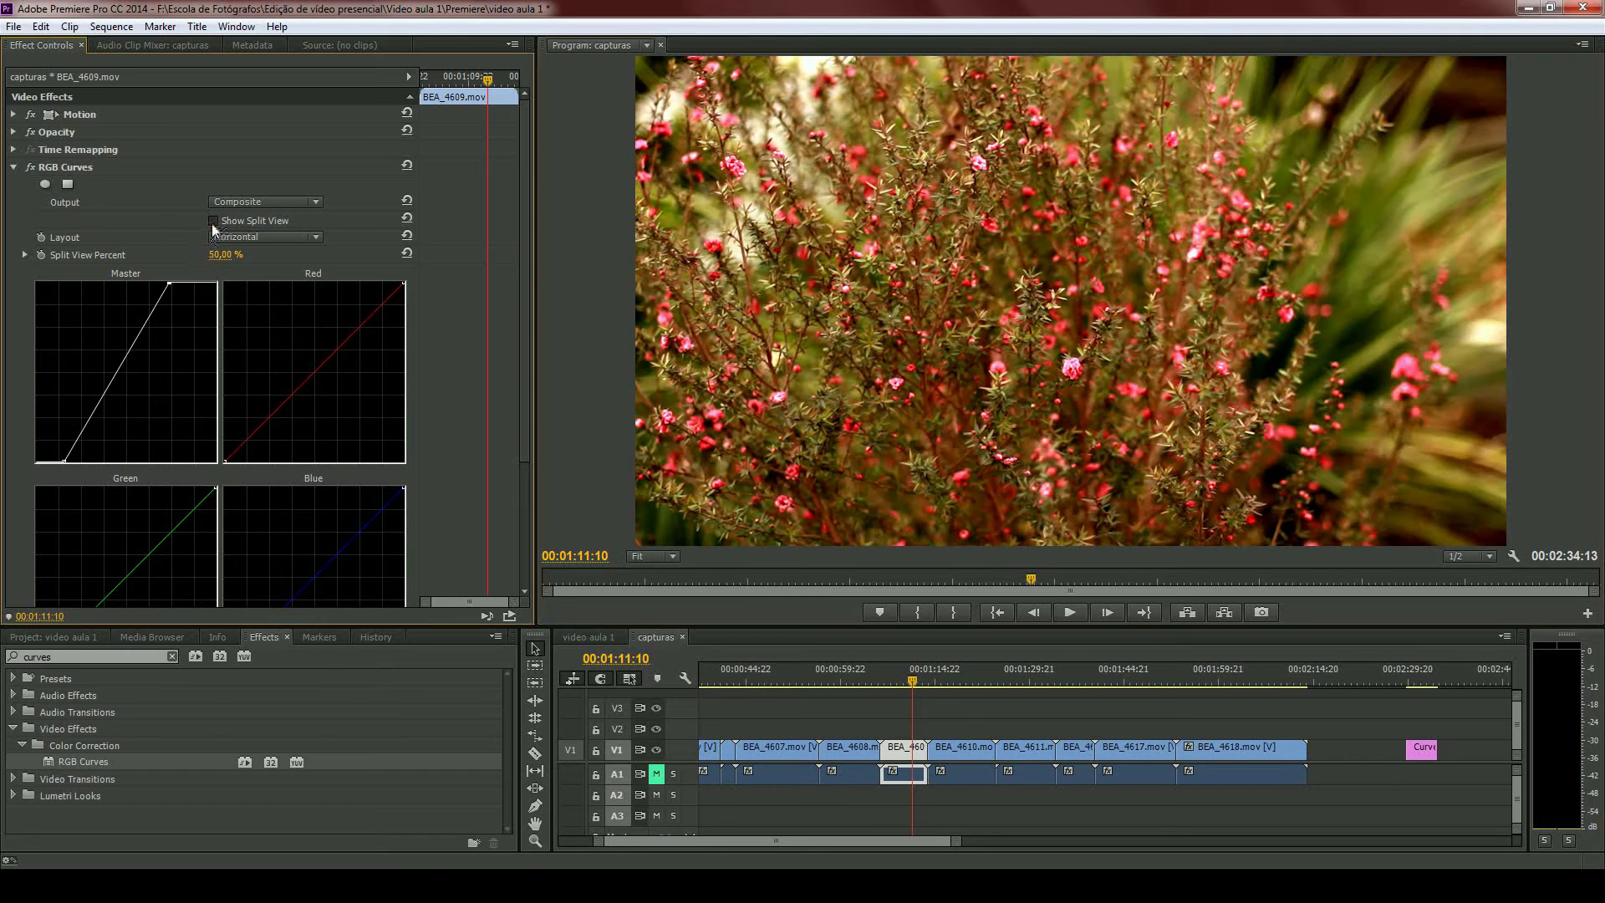
pyautogui.click(230, 238)
pyautogui.click(235, 274)
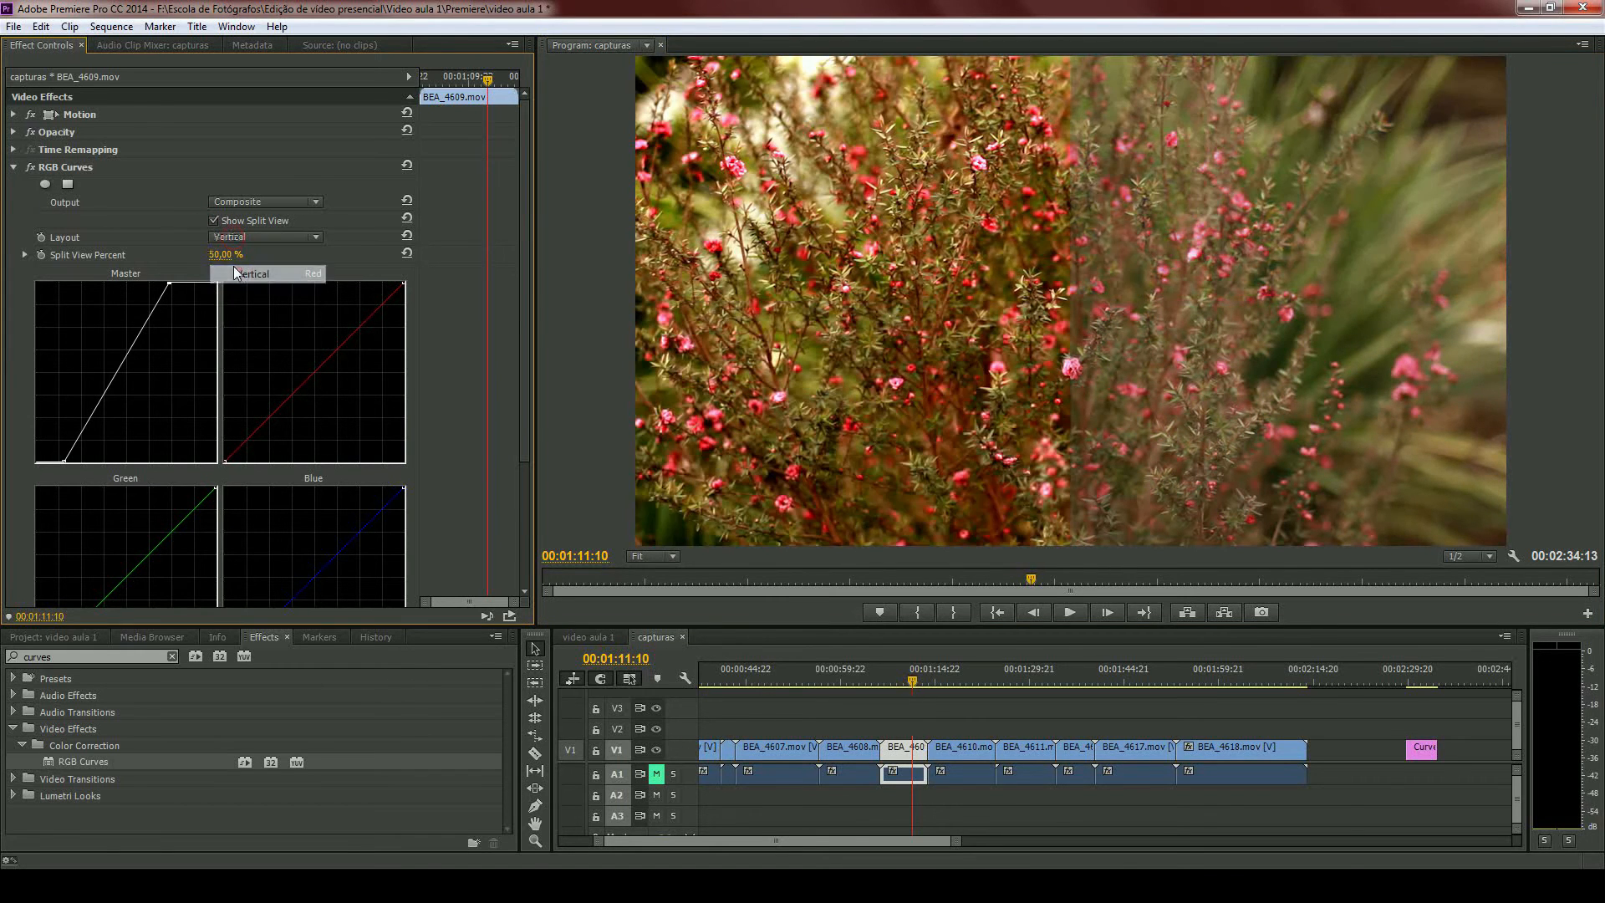
pyautogui.moveTo(219, 255); pyautogui.dragTo(50, 258)
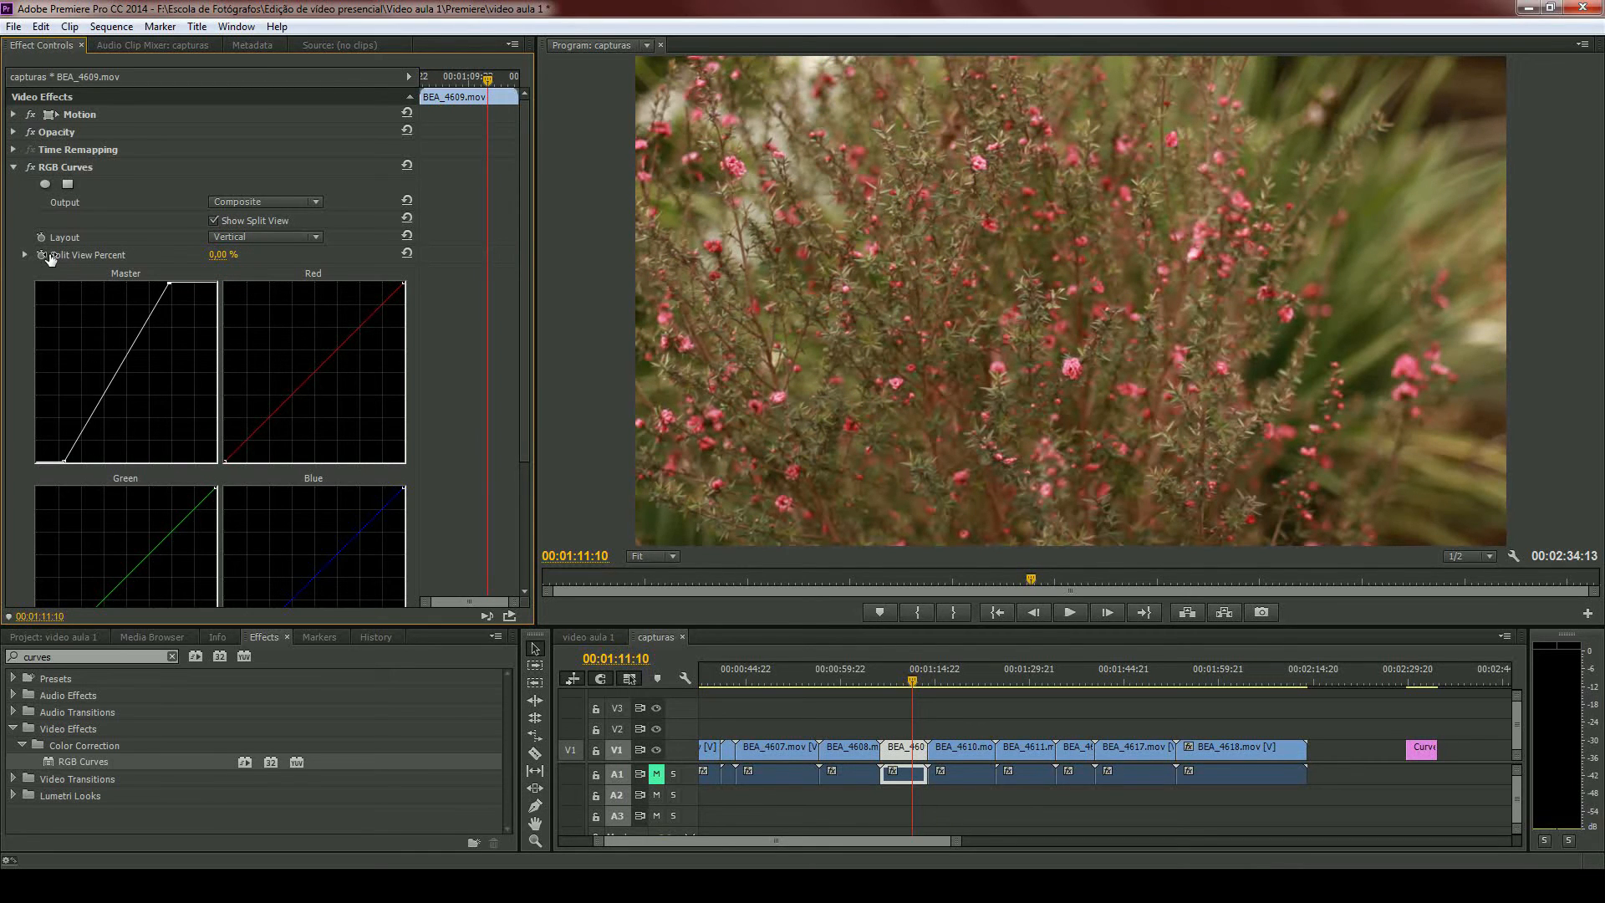
pyautogui.moveTo(51, 258); pyautogui.dragTo(137, 260)
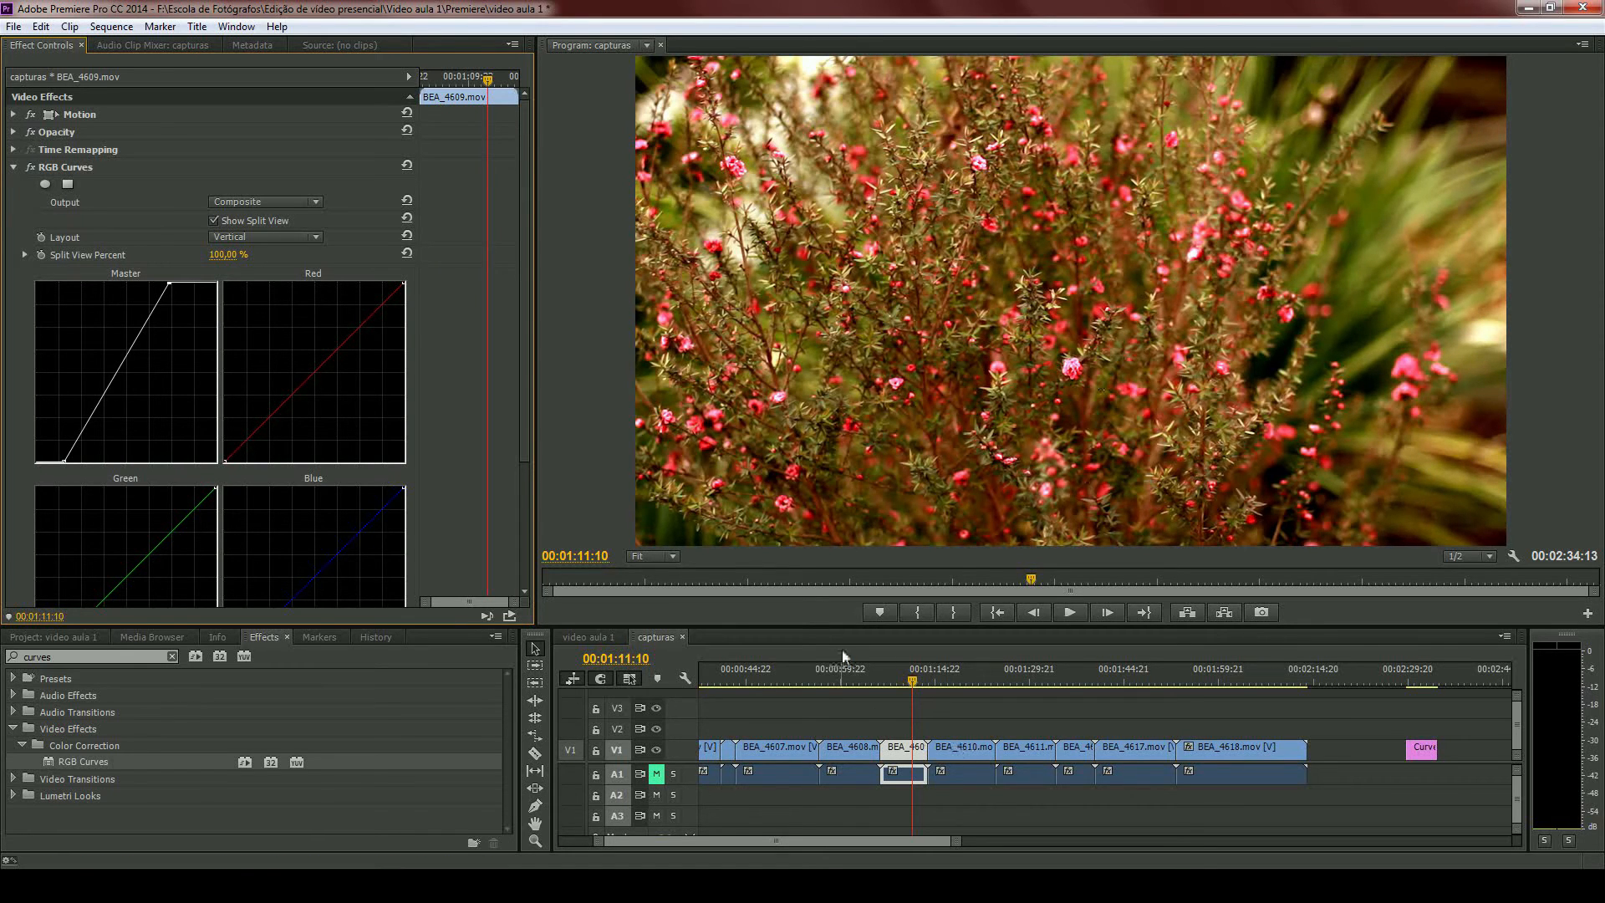
# - Move the playhead to 00:01:27:15 and apply RGB Curves to the BEA_4611.mov clip
pyautogui.scroll(-1, 903, 736)
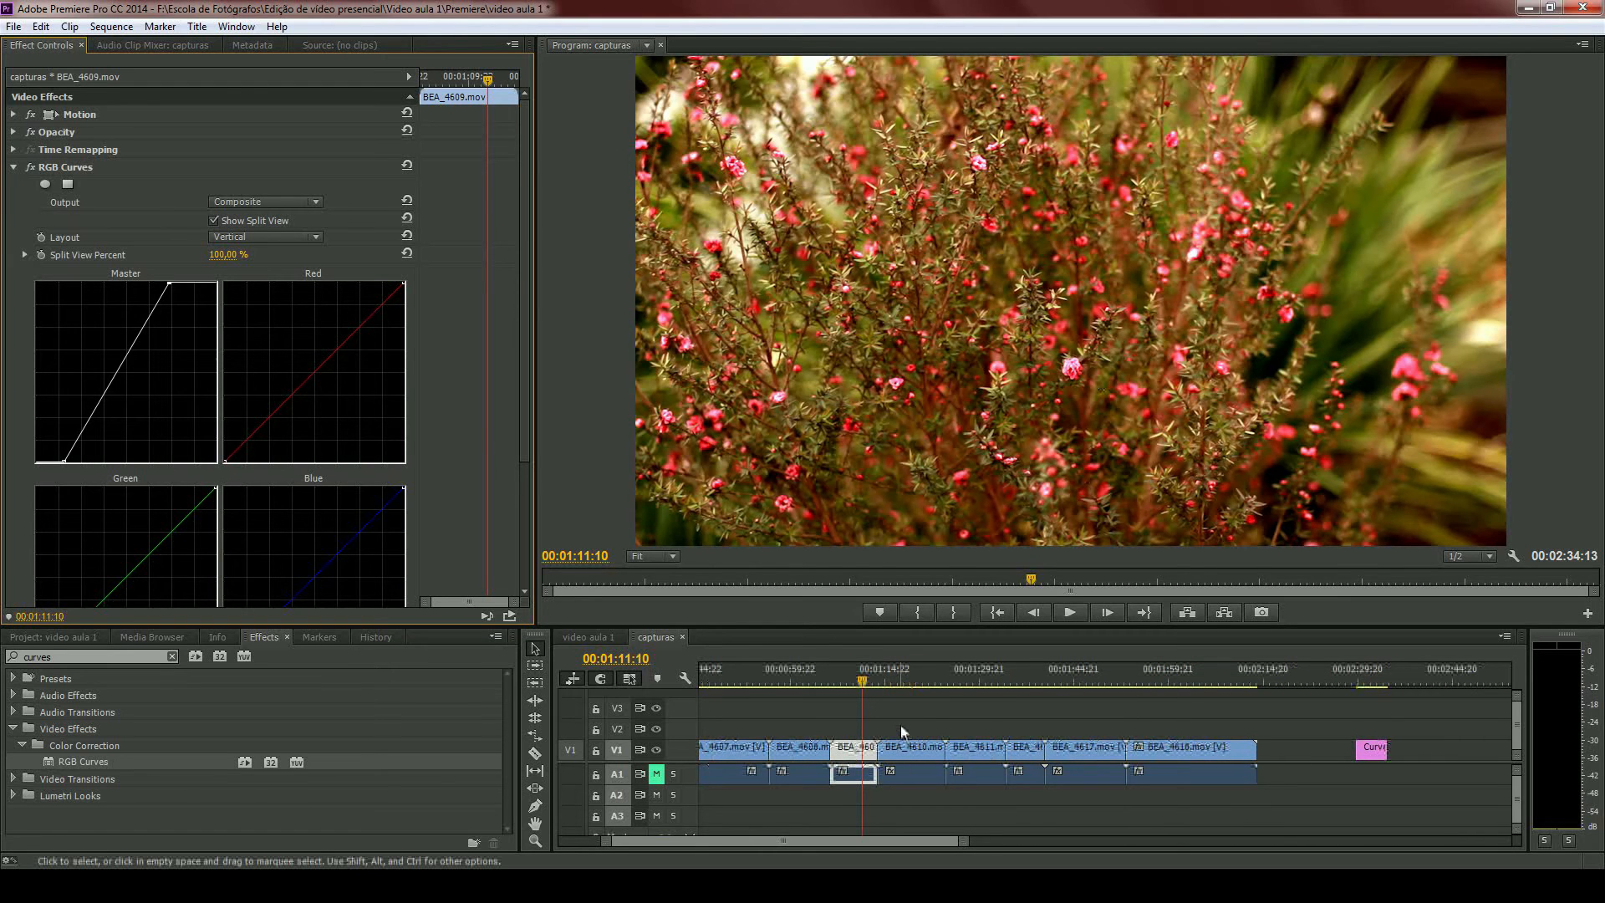
pyautogui.click(859, 712)
pyautogui.scroll(5, 857, 706)
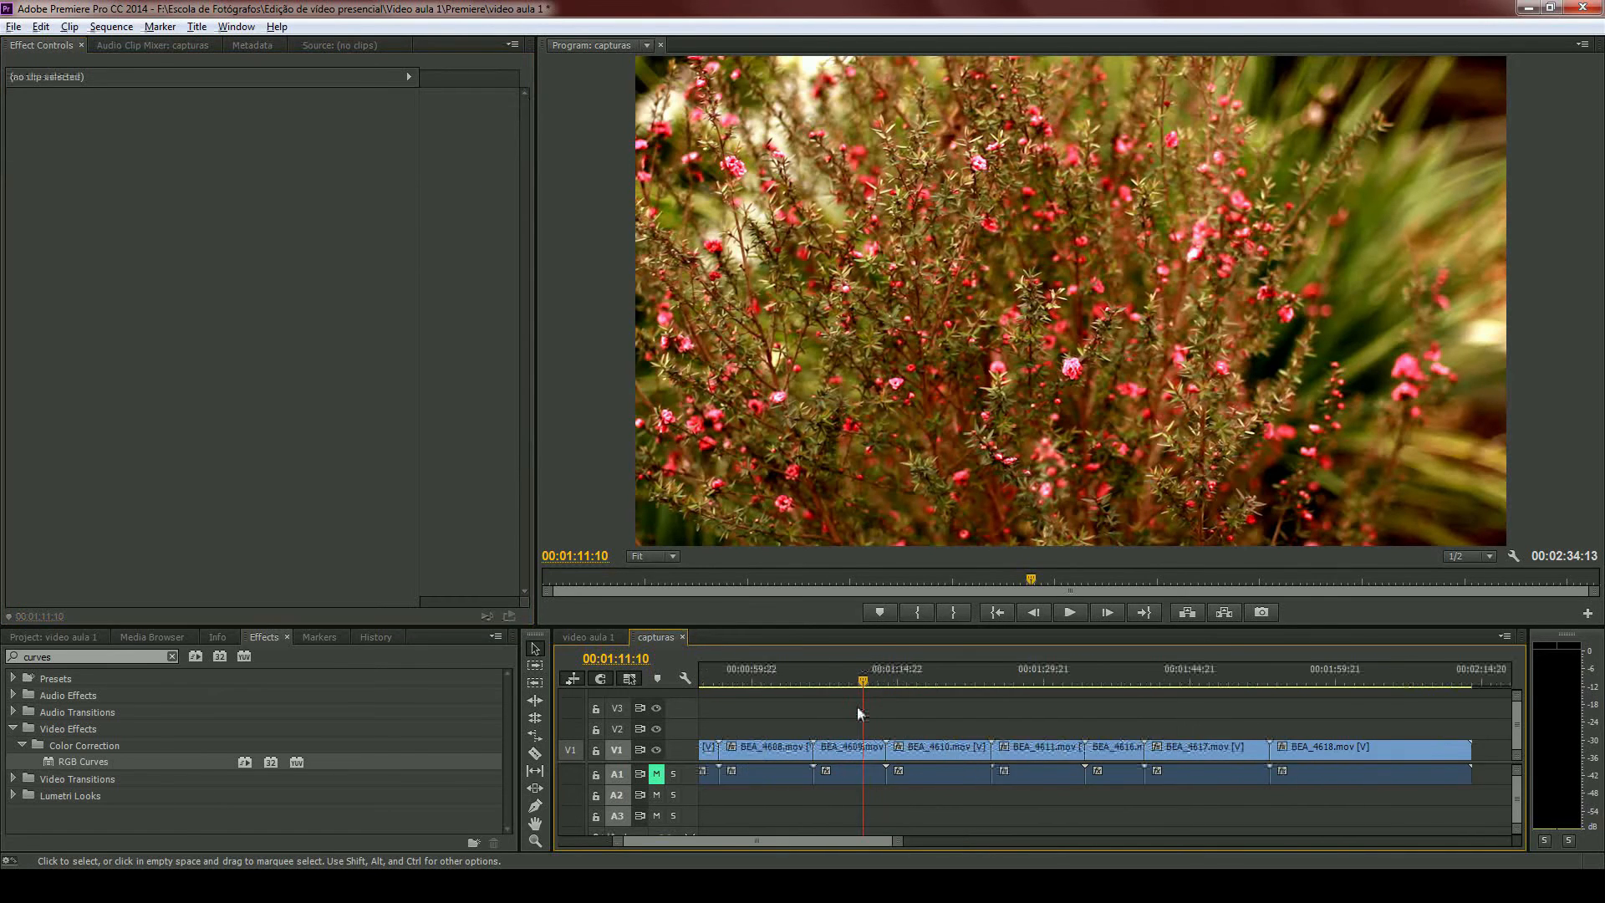
pyautogui.moveTo(875, 681); pyautogui.dragTo(951, 680)
pyautogui.moveTo(1035, 691); pyautogui.dragTo(1139, 712)
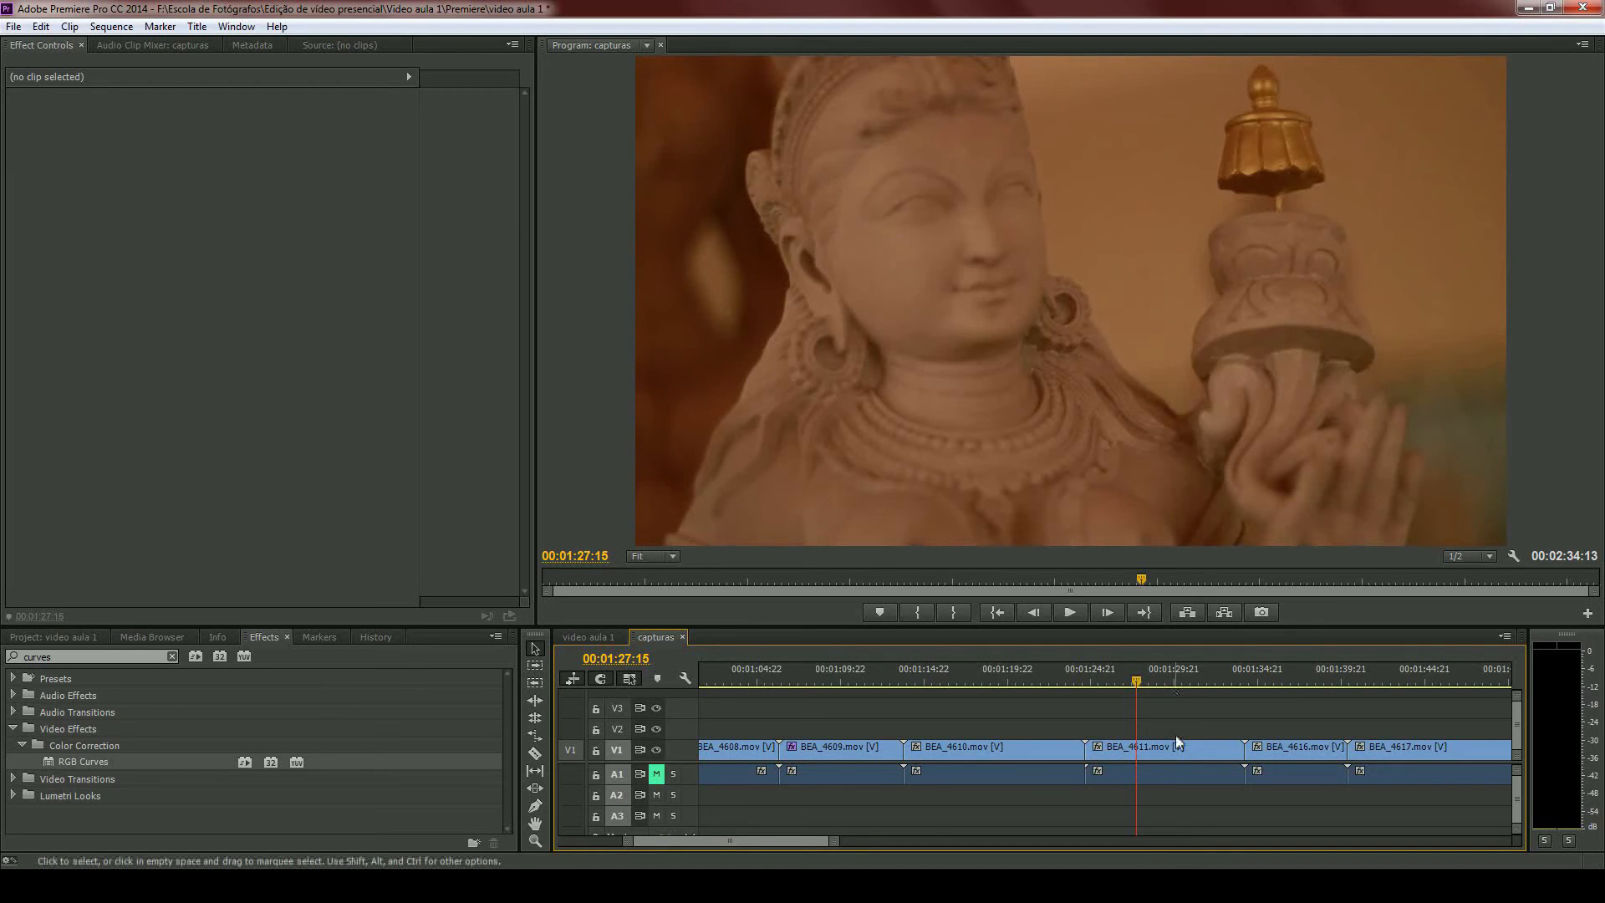
pyautogui.scroll(-5, 1175, 735)
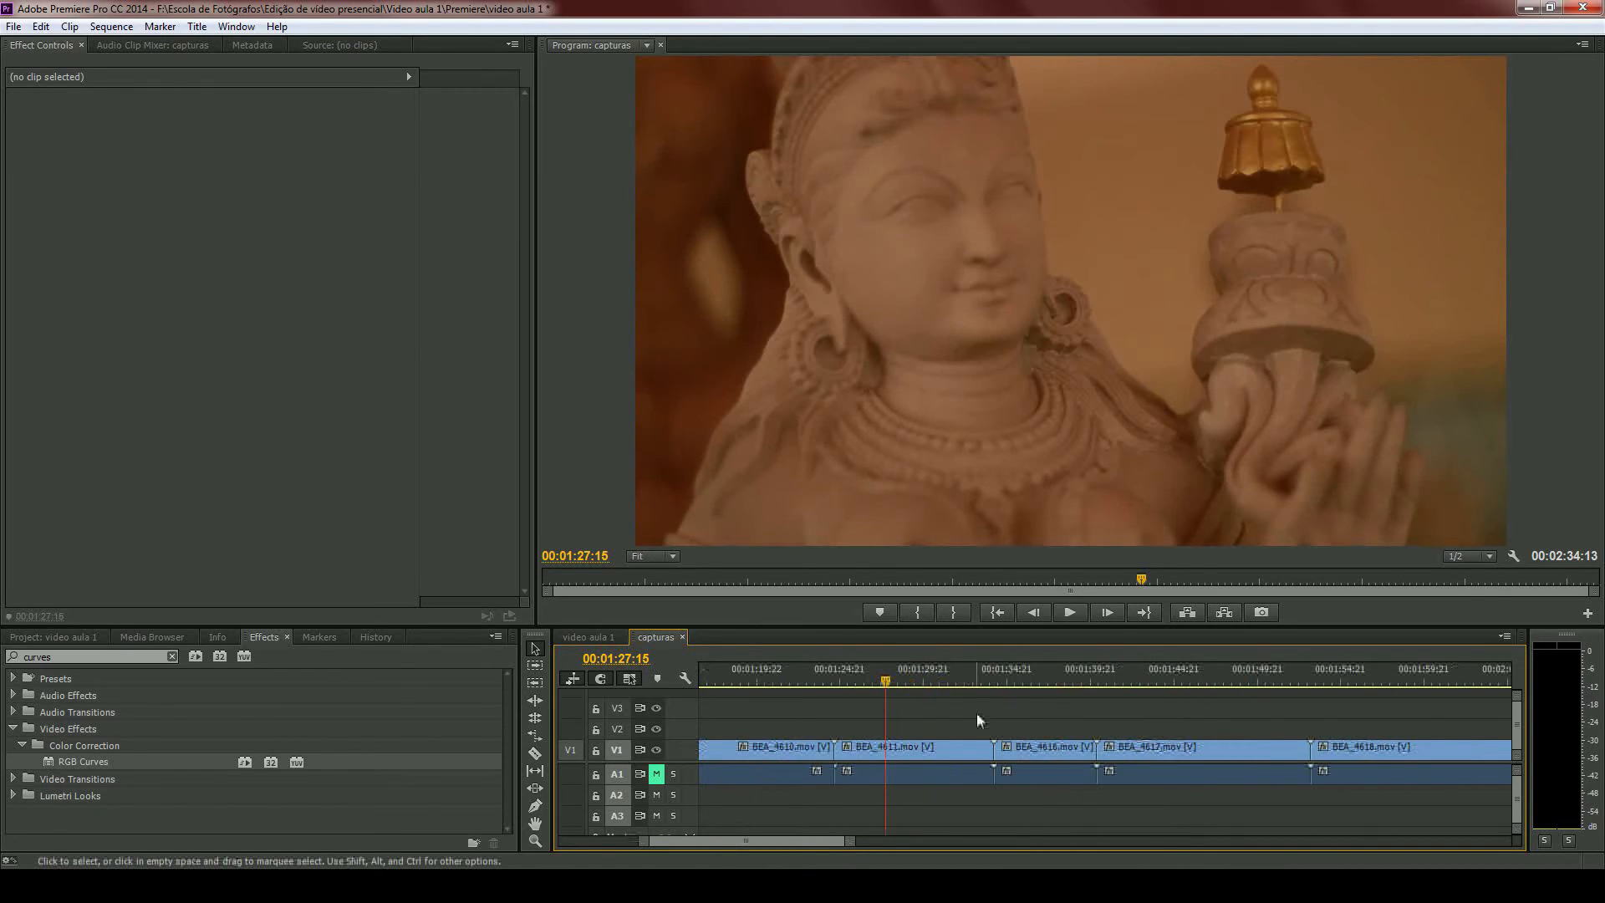
pyautogui.scroll(-1, 976, 721)
pyautogui.click(905, 754)
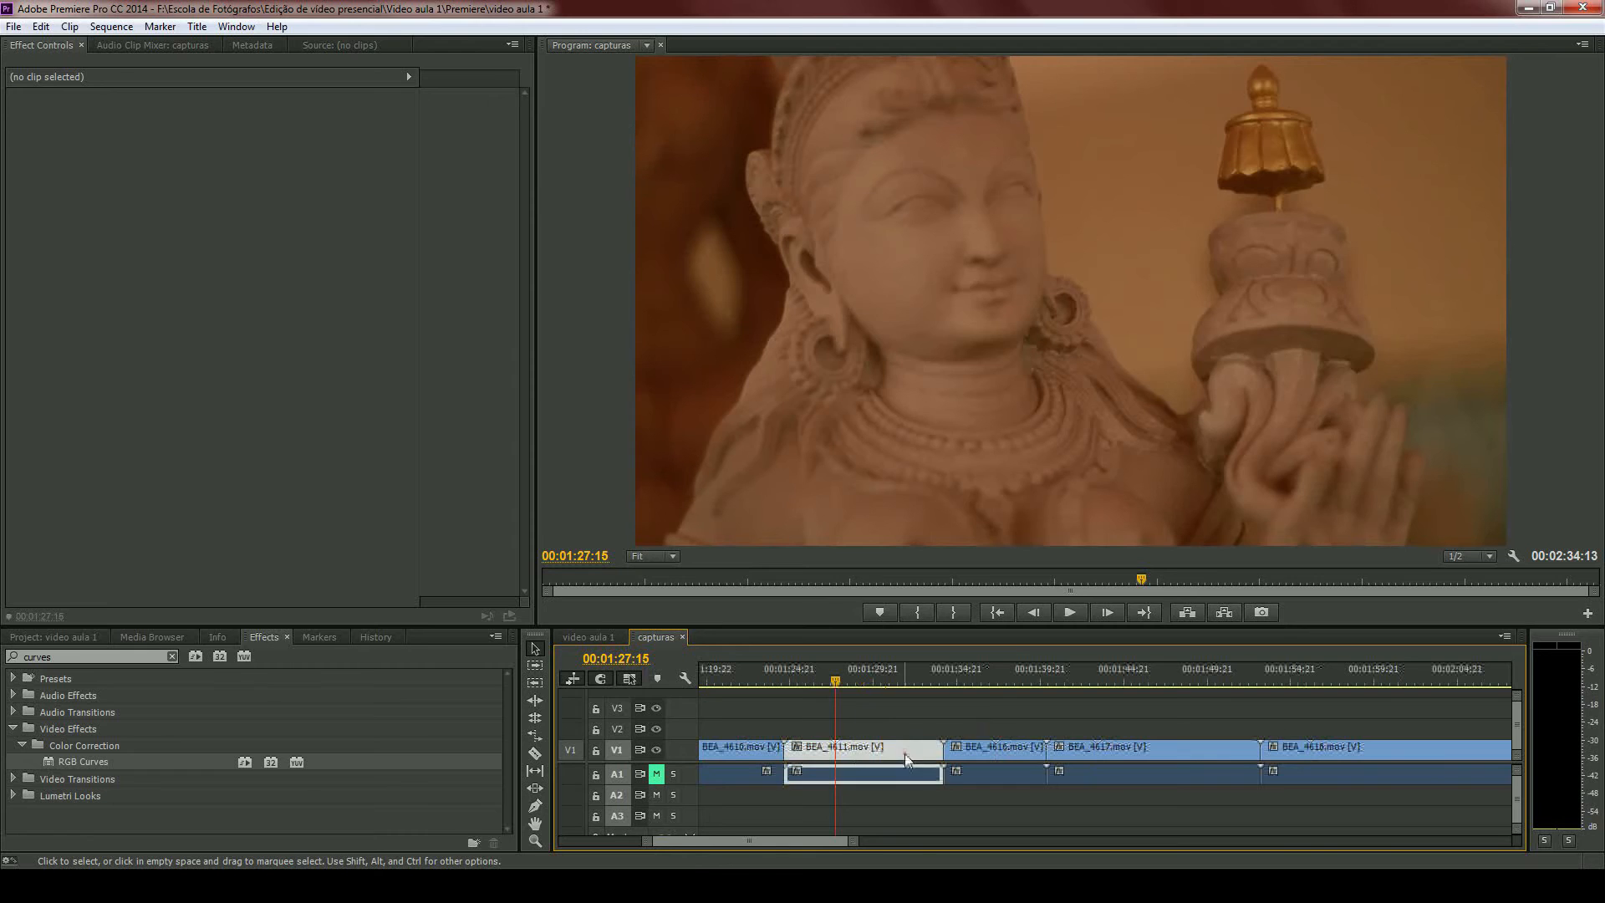
pyautogui.doubleClick(57, 761)
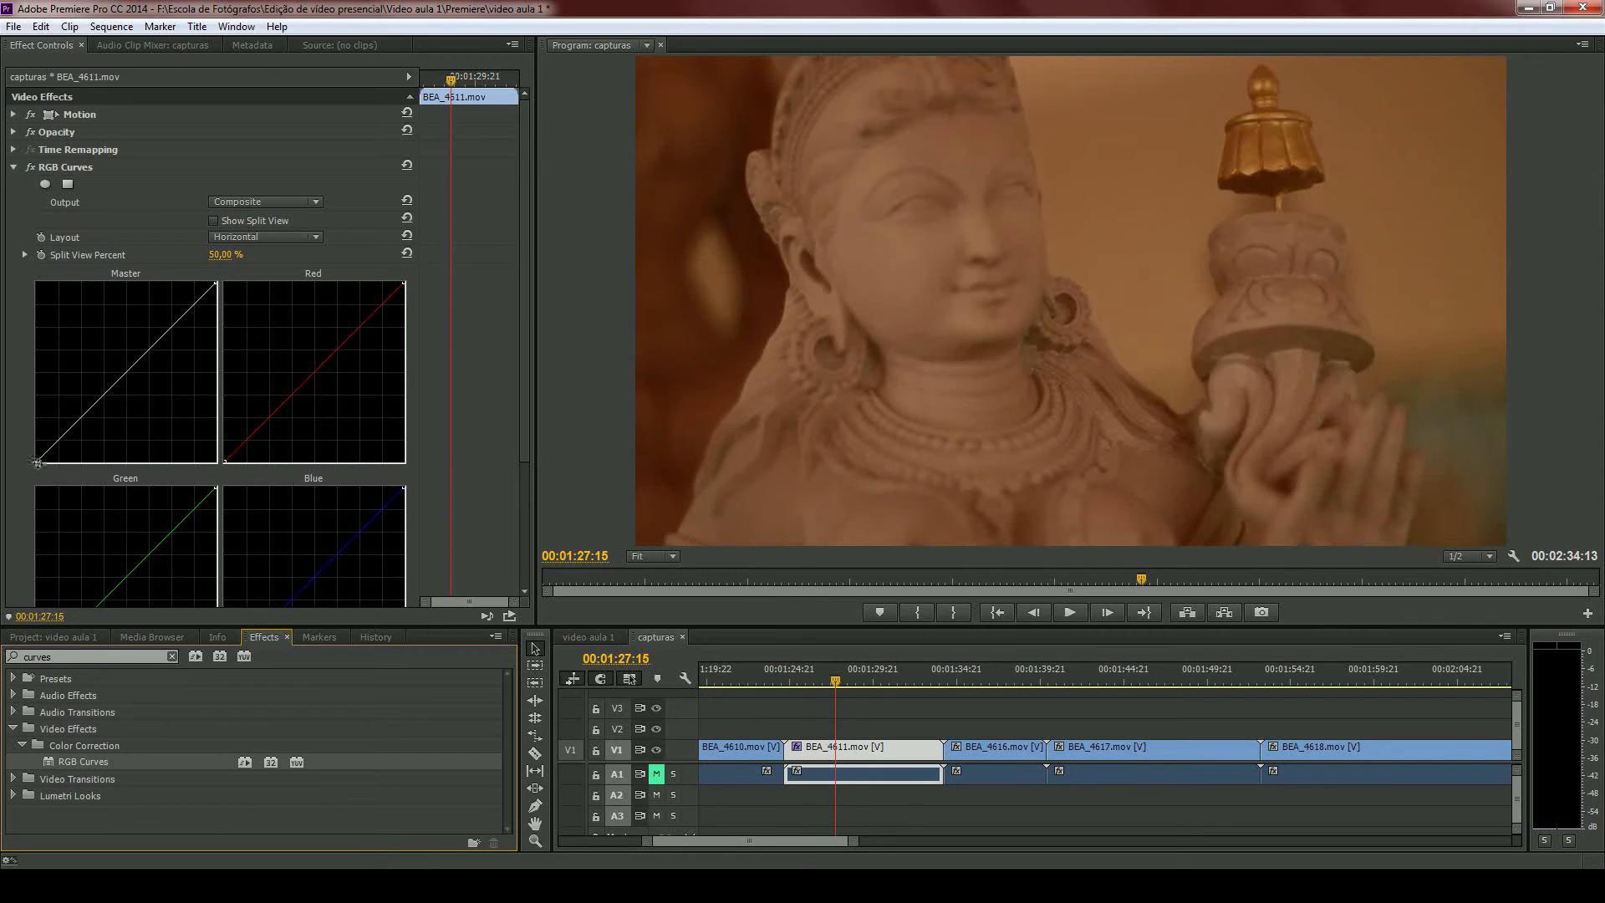
pyautogui.moveTo(37, 463); pyautogui.dragTo(46, 463)
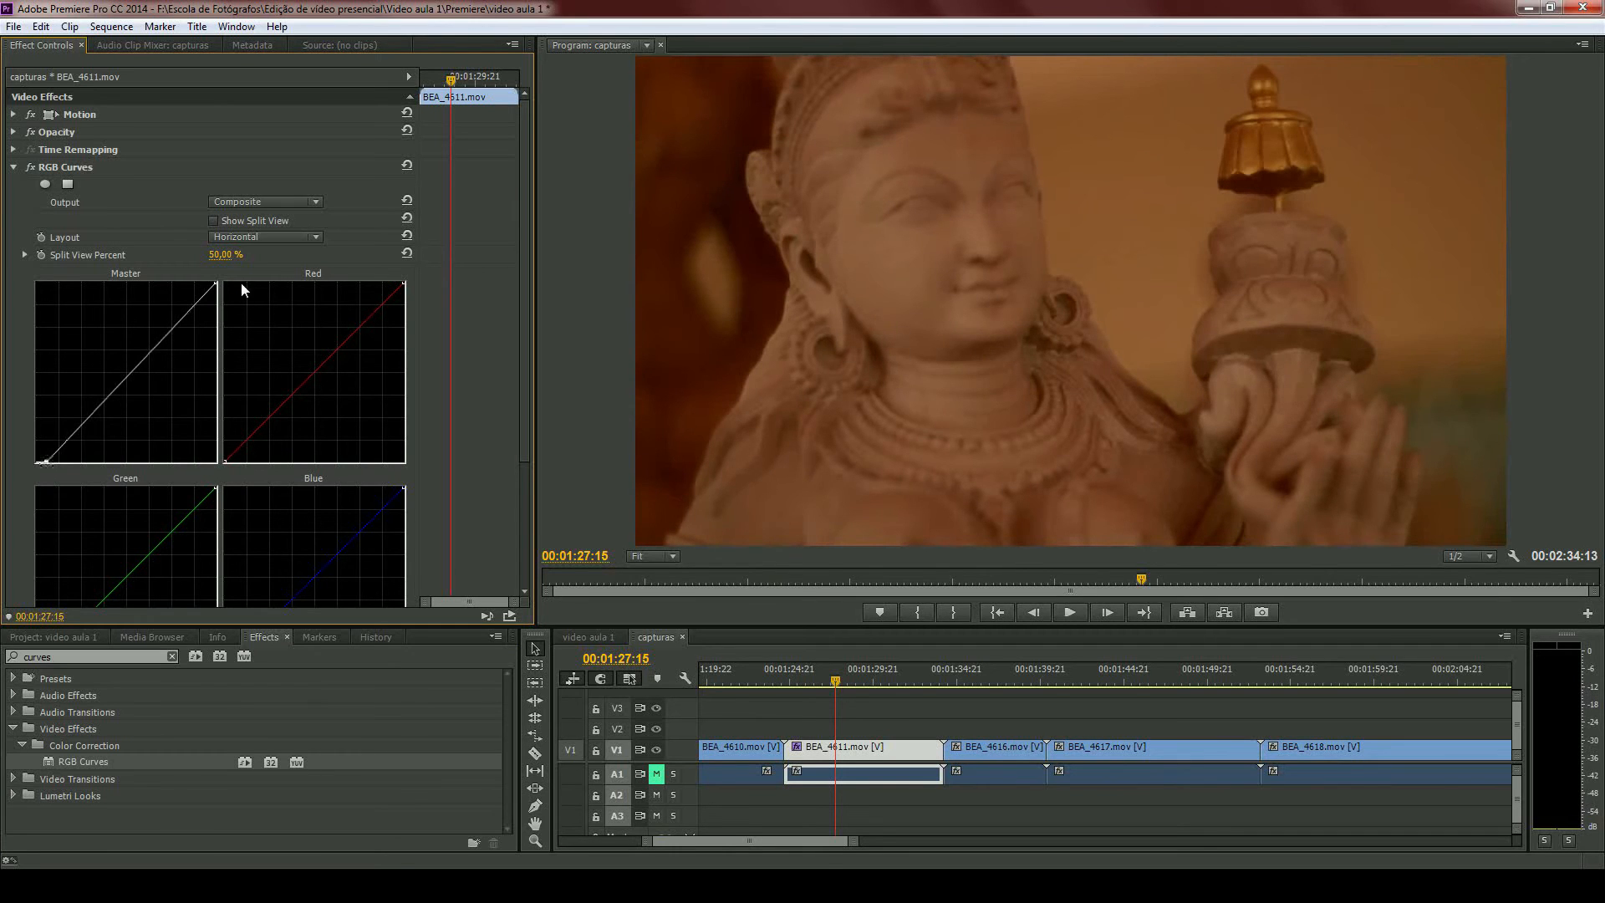
pyautogui.moveTo(218, 284)
pyautogui.mouseDown()
pyautogui.moveTo(162, 278)
pyautogui.moveTo(217, 282)
pyautogui.mouseUp()
pyautogui.moveTo(49, 460); pyautogui.dragTo(31, 461)
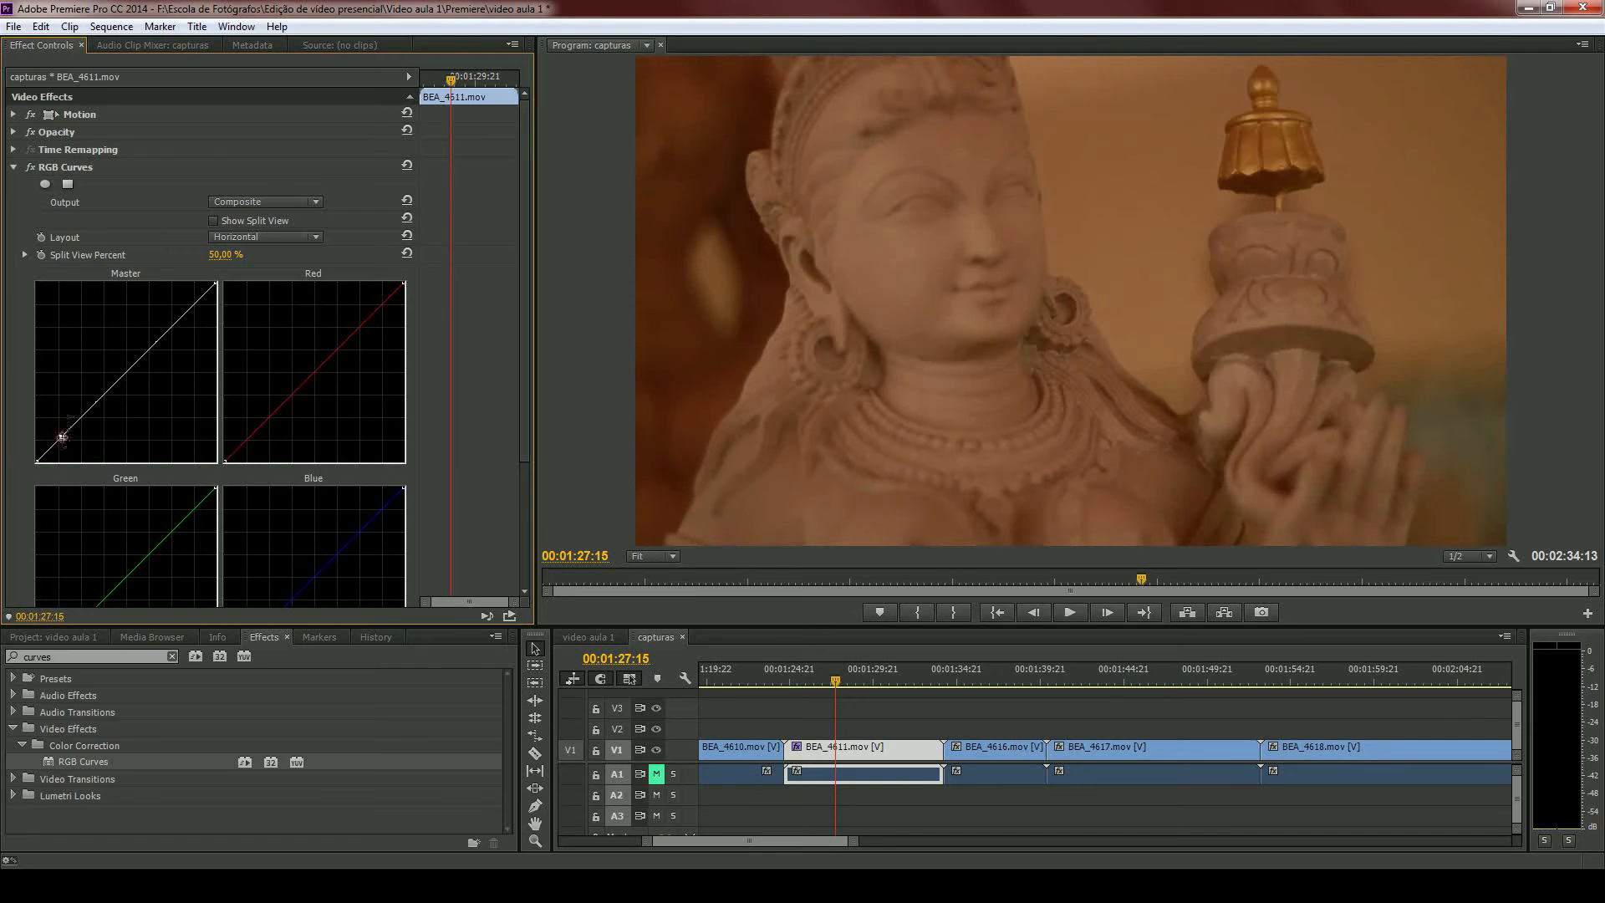
# - Try an S-curve on BEA_4611.mov's Master curve, remove its shadow point and raise the highlight point to the graph's top edge
pyautogui.moveTo(62, 436); pyautogui.dragTo(69, 440)
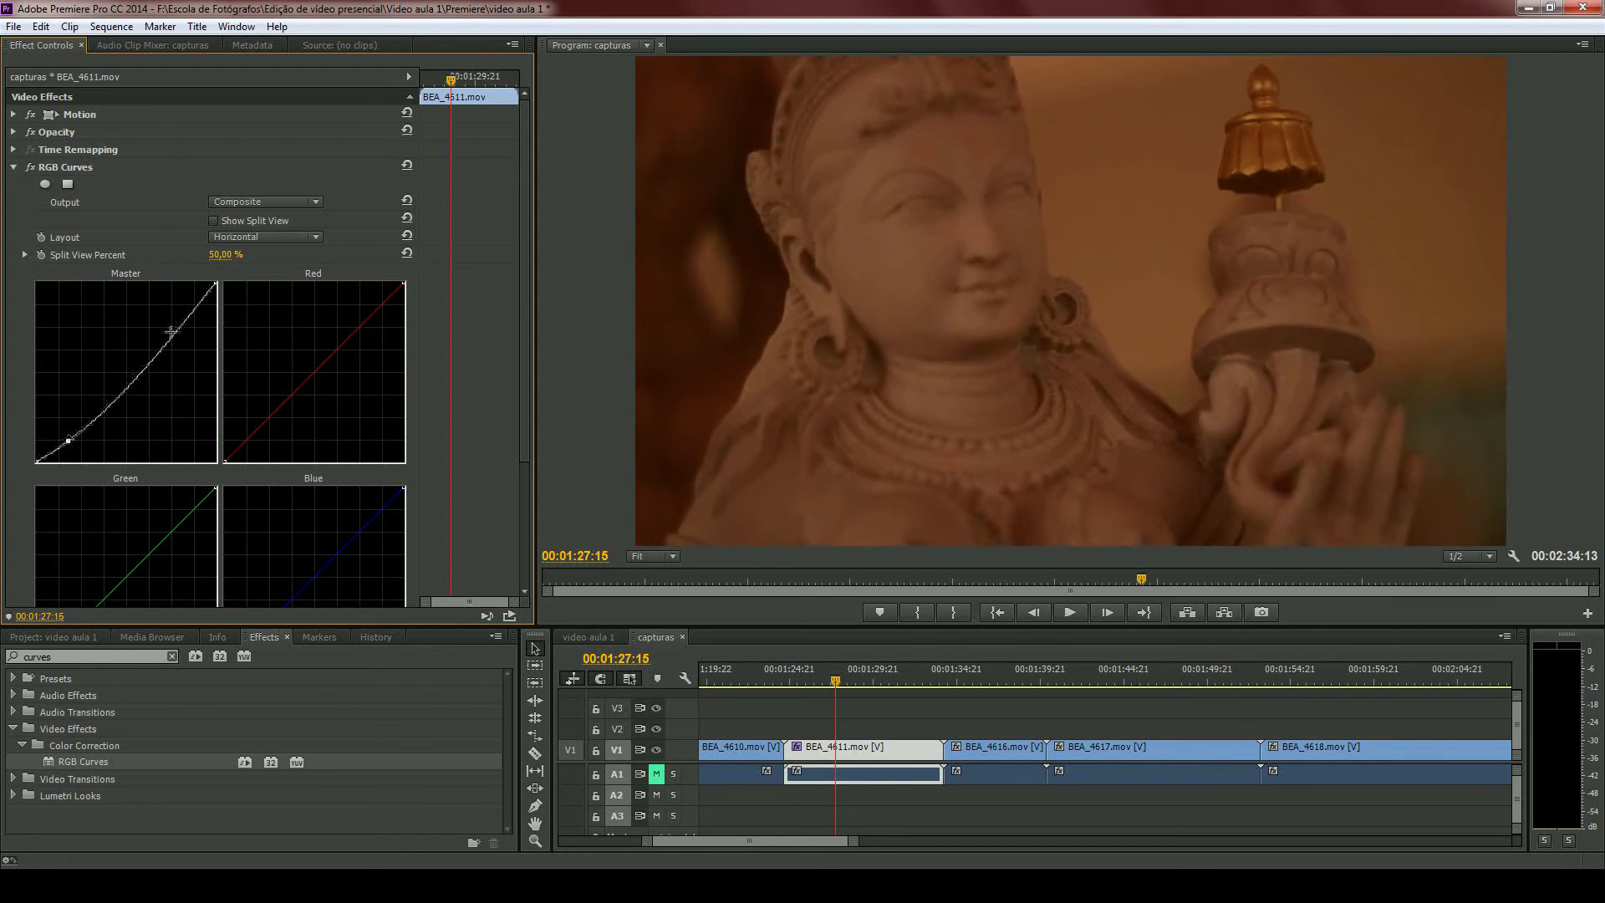
pyautogui.moveTo(171, 332); pyautogui.dragTo(161, 316)
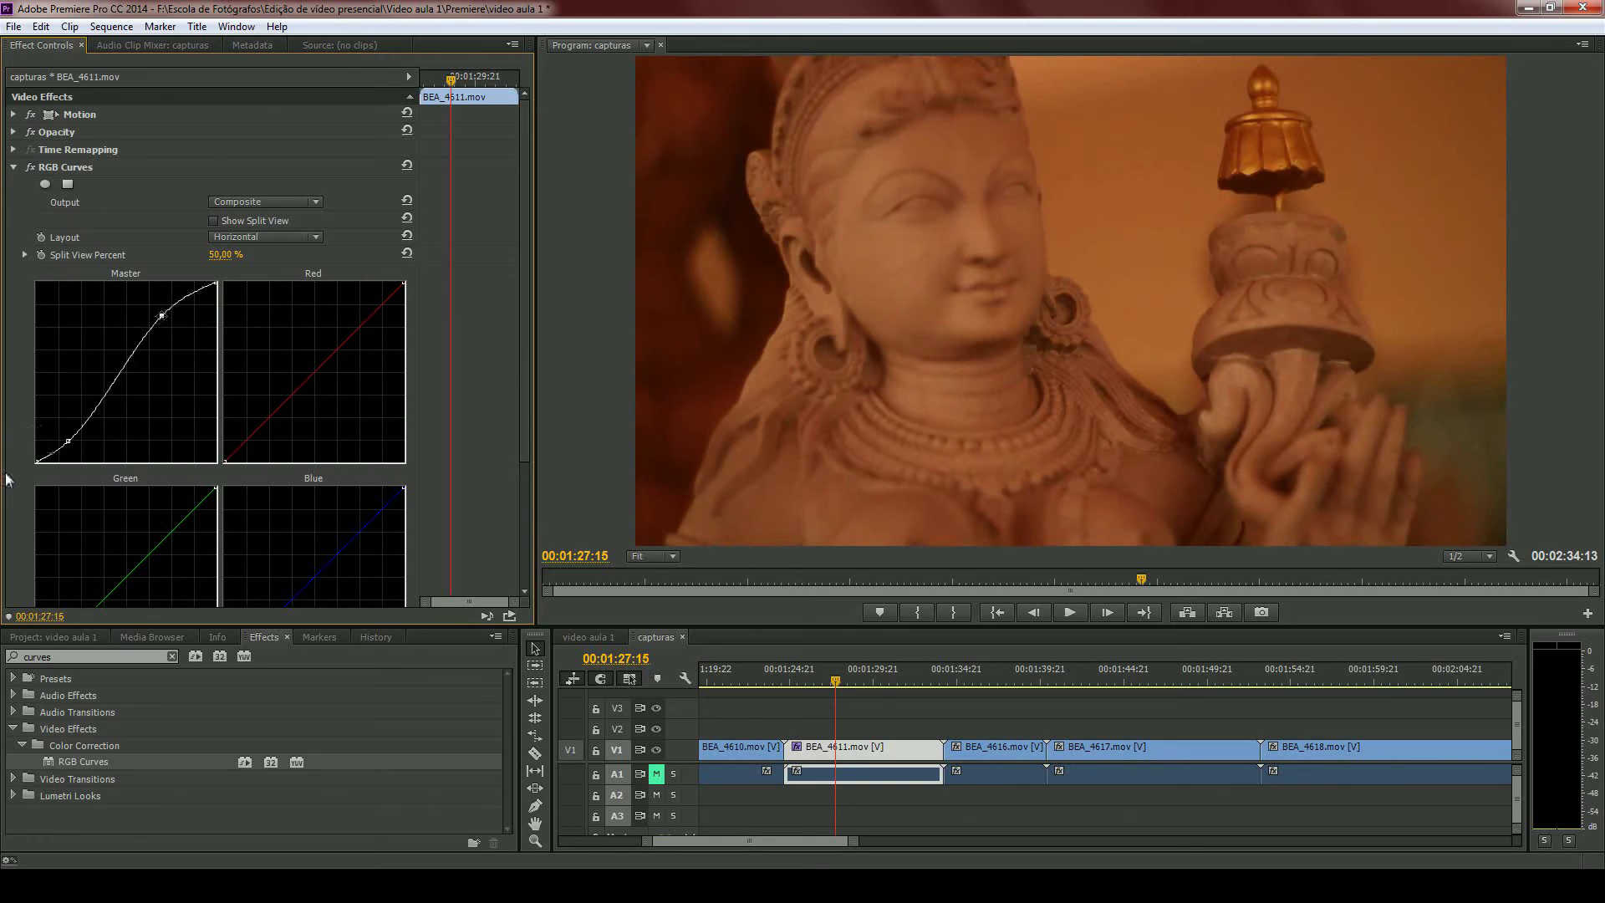
pyautogui.moveTo(68, 441); pyautogui.dragTo(80, 433)
pyautogui.moveTo(77, 434); pyautogui.dragTo(9, 454)
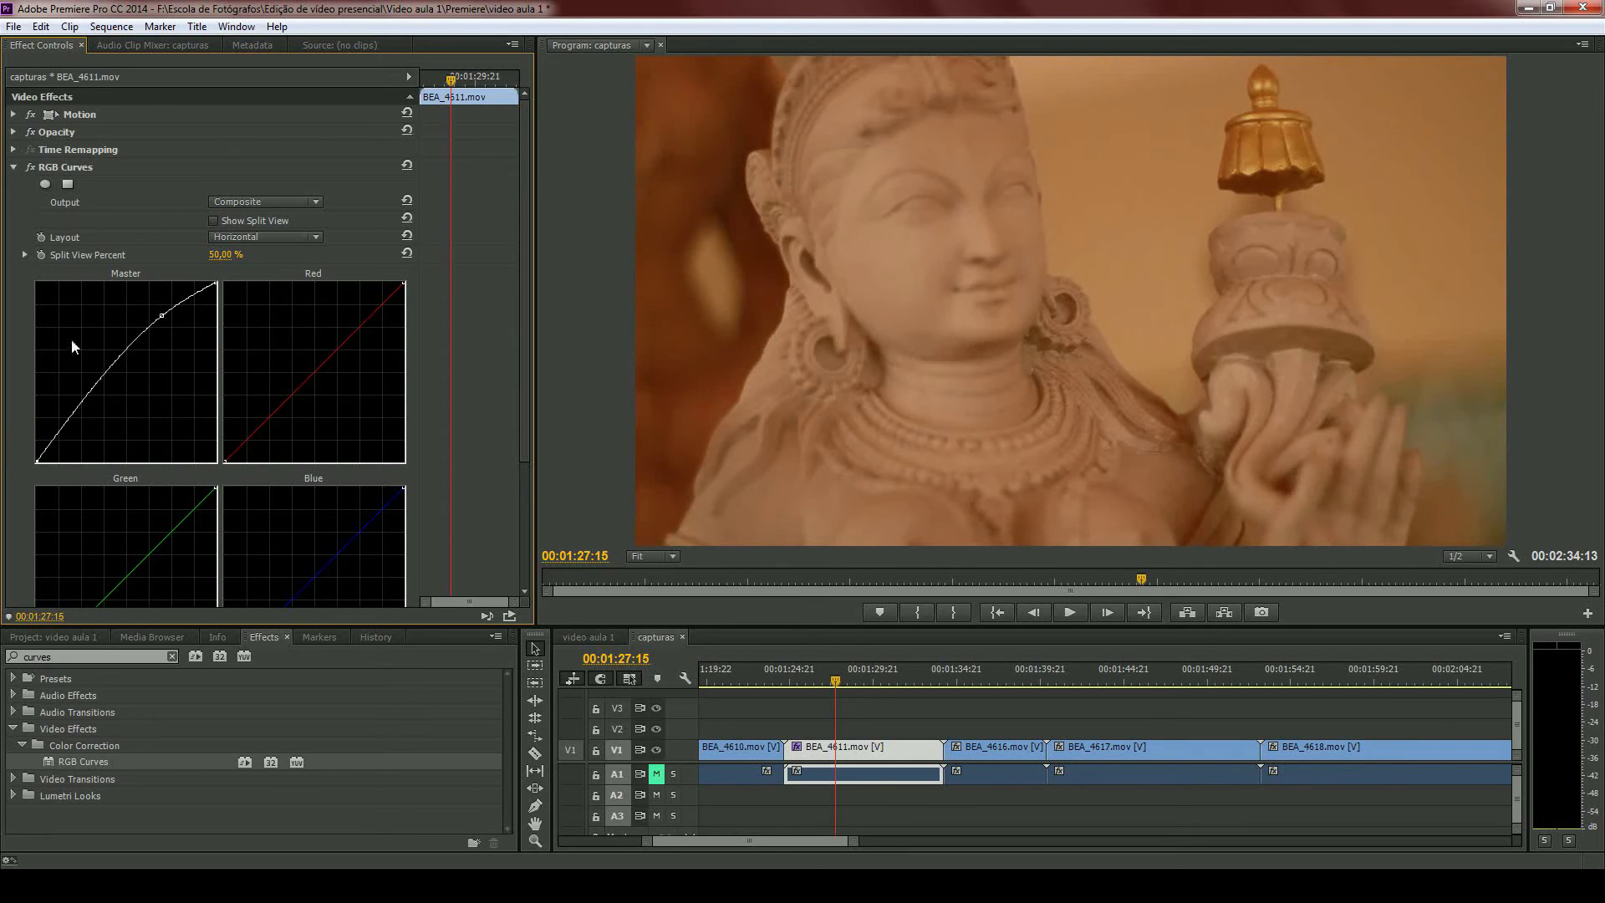
pyautogui.moveTo(162, 318); pyautogui.dragTo(165, 273)
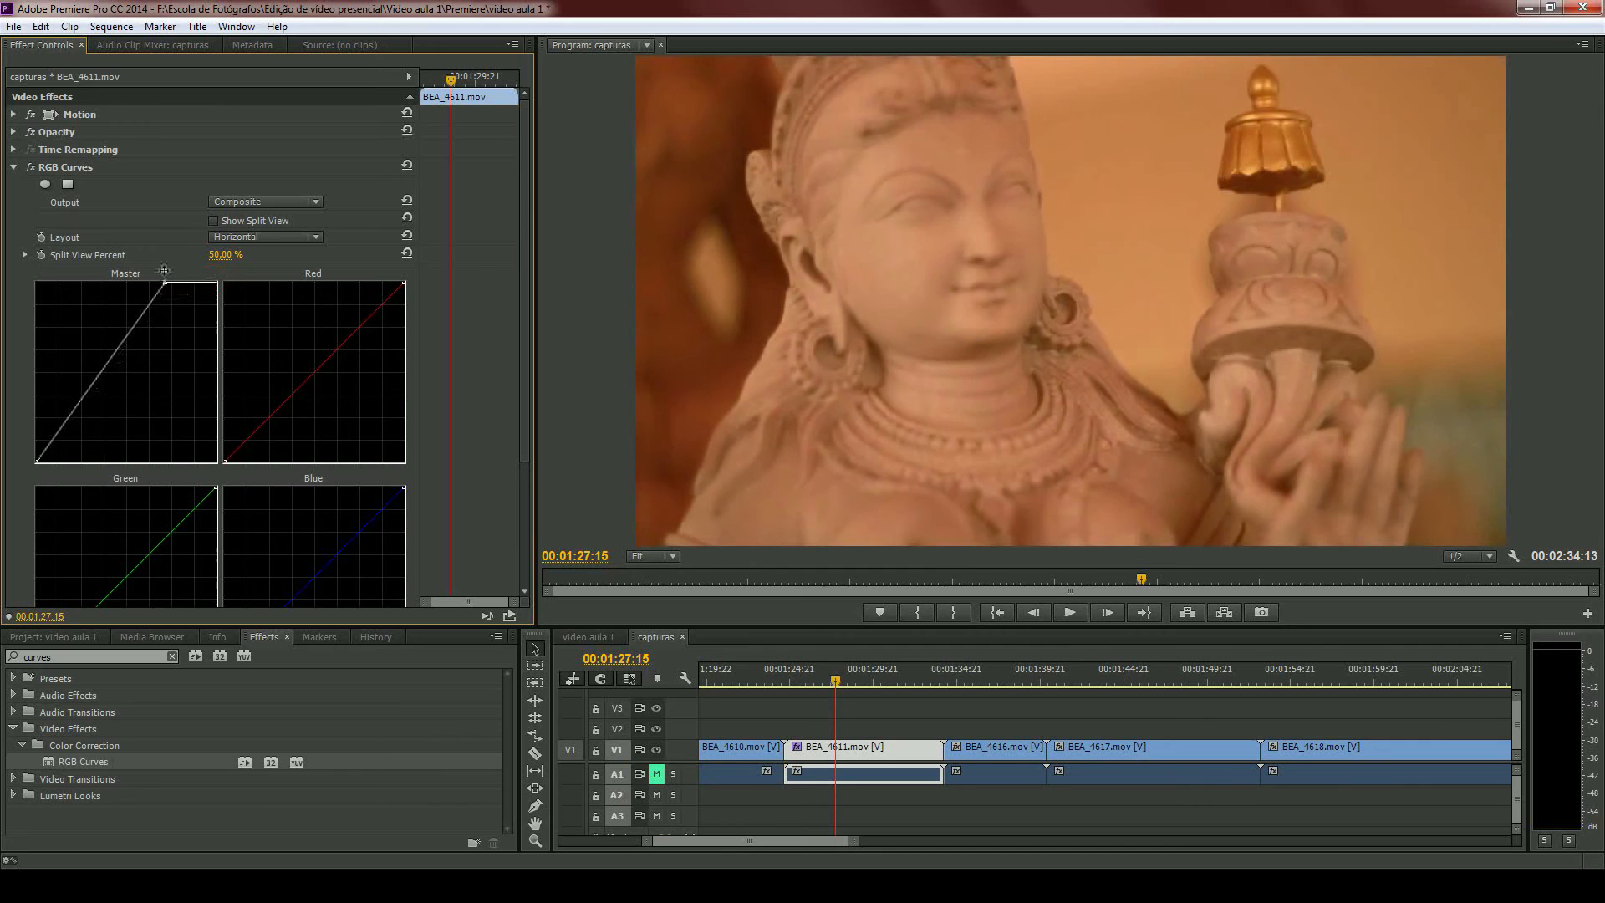
# - Add two inner points to the Master curve, lifting the upper midtones and slightly lowering the darker tones
pyautogui.click(40, 459)
pyautogui.moveTo(135, 322); pyautogui.dragTo(131, 317)
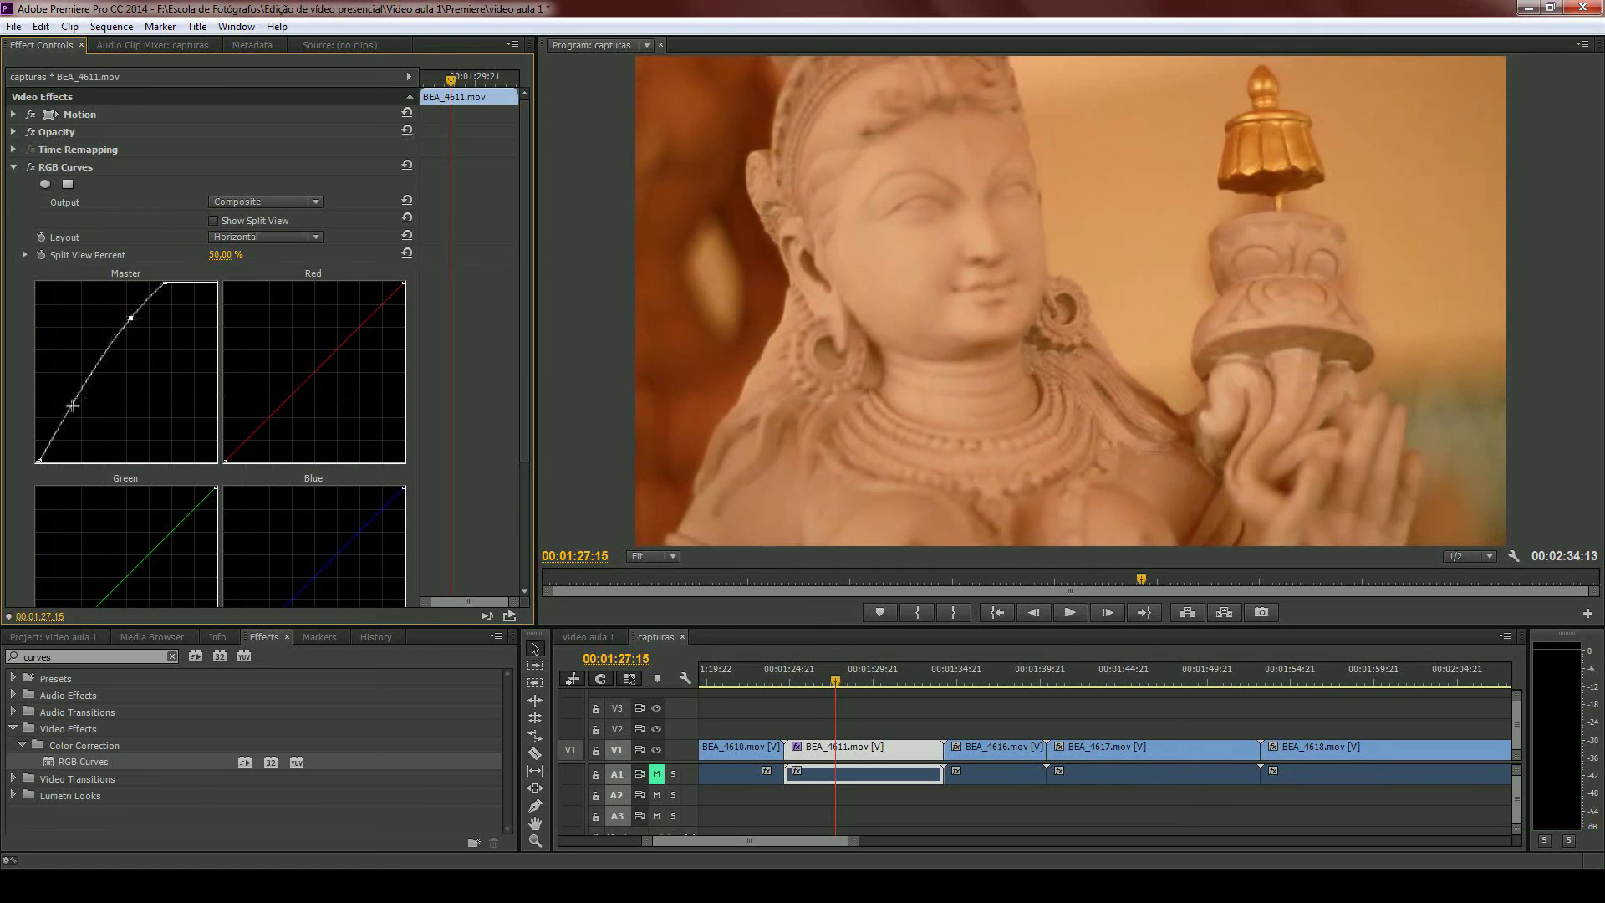
pyautogui.moveTo(78, 400); pyautogui.dragTo(77, 405)
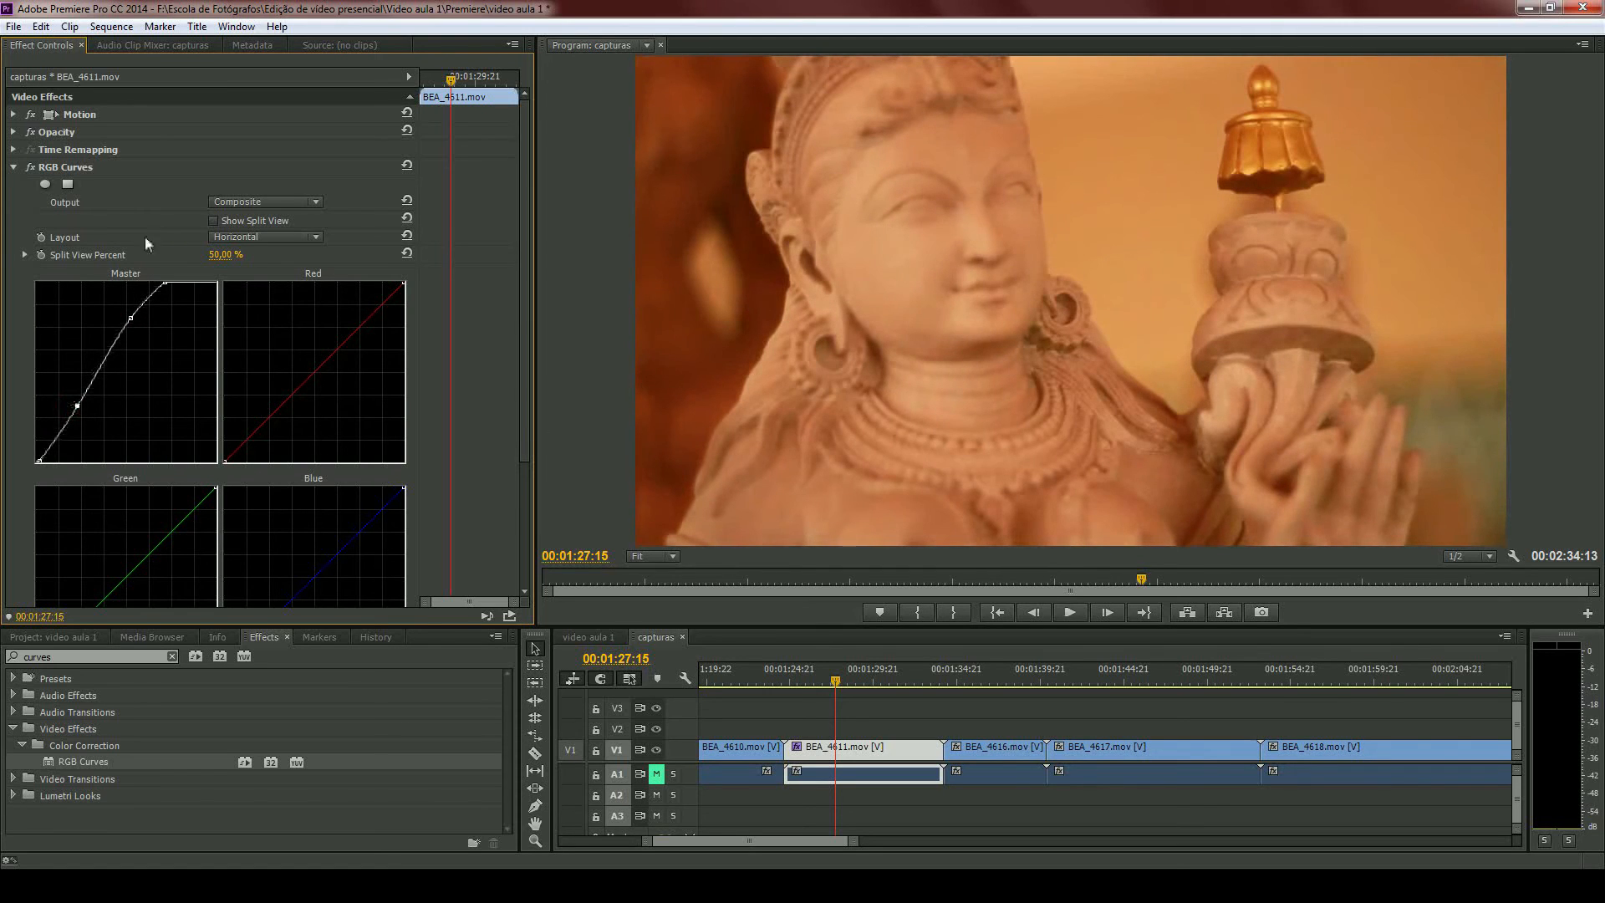
# - Compare BEA_4611.mov in a Vertical split view with Split View Percent at 0,00 %, and turn the split view off
pyautogui.click(214, 222)
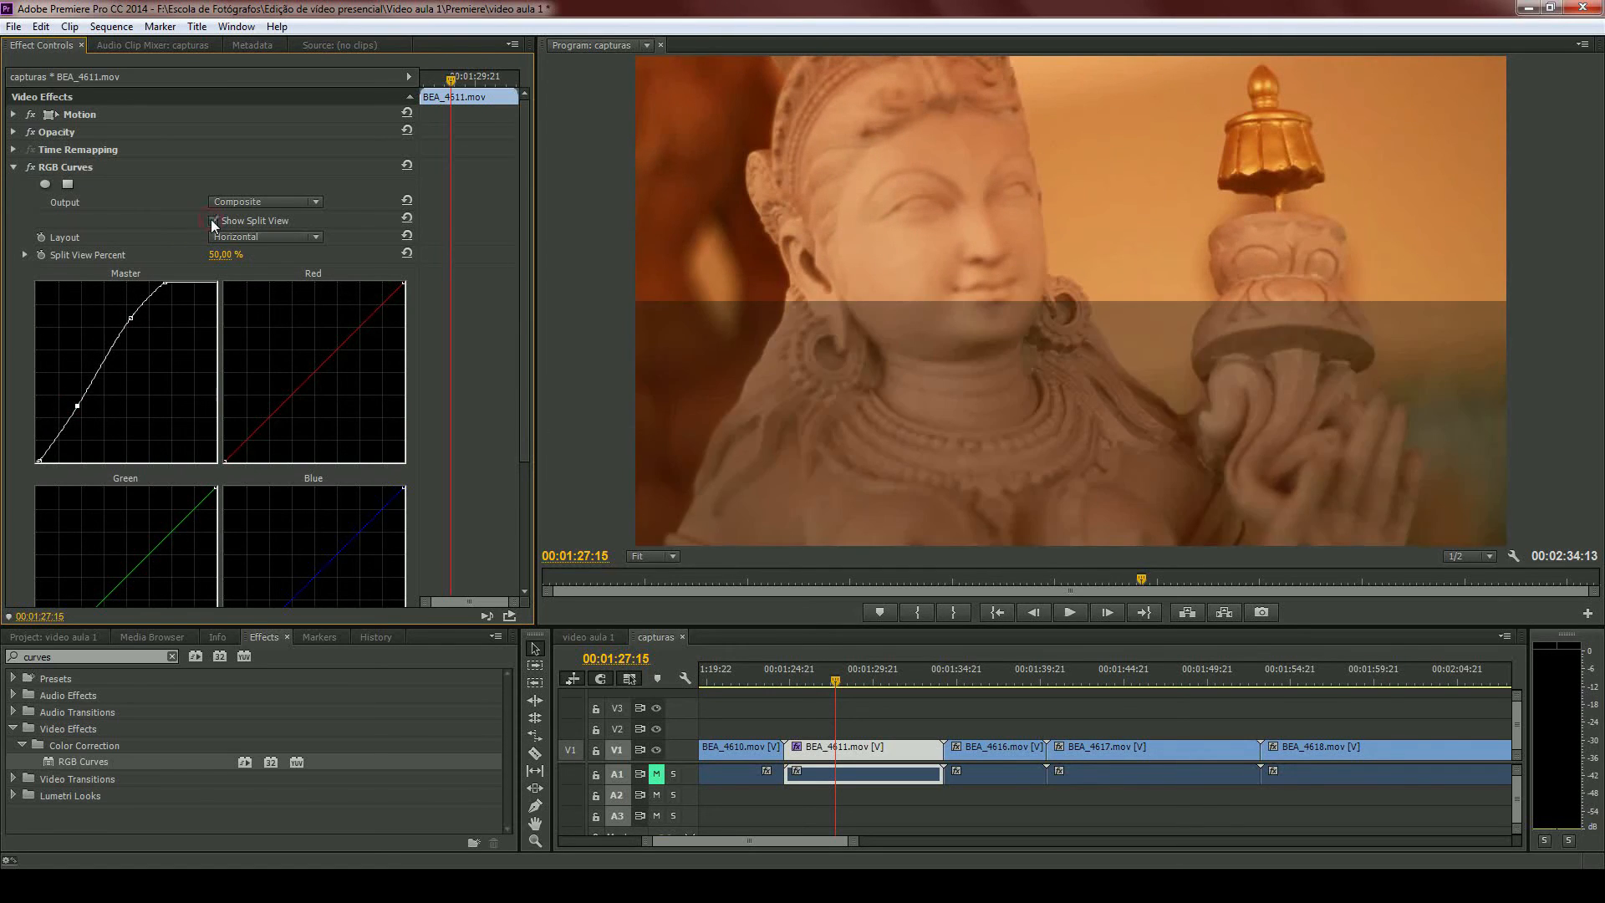
pyautogui.click(212, 234)
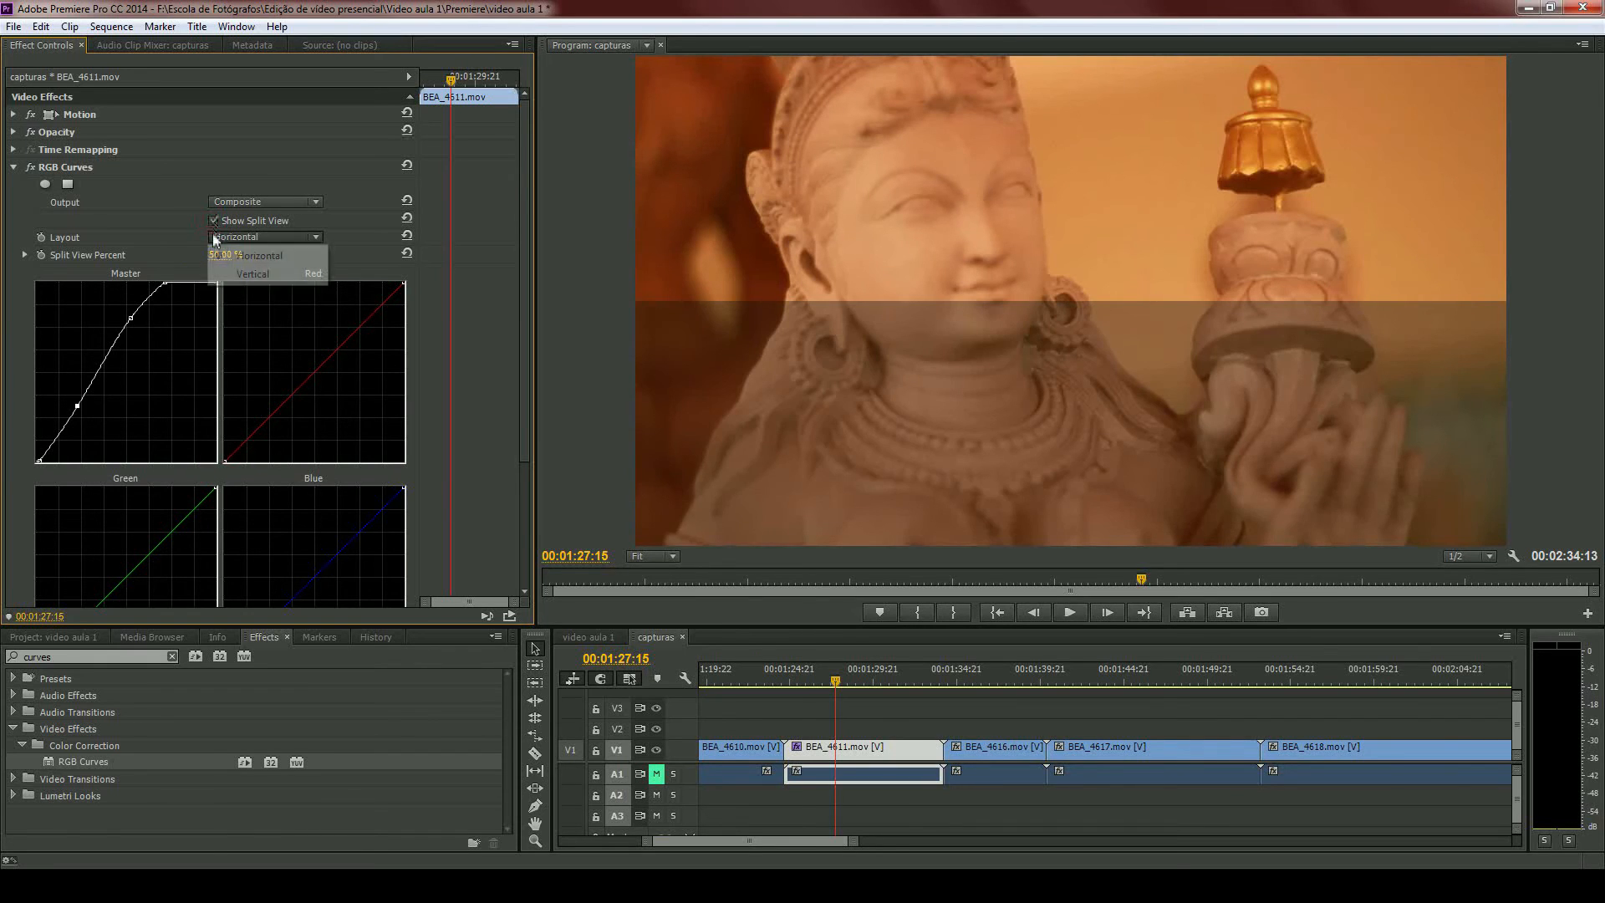
pyautogui.click(229, 261)
pyautogui.moveTo(229, 261); pyautogui.dragTo(75, 279)
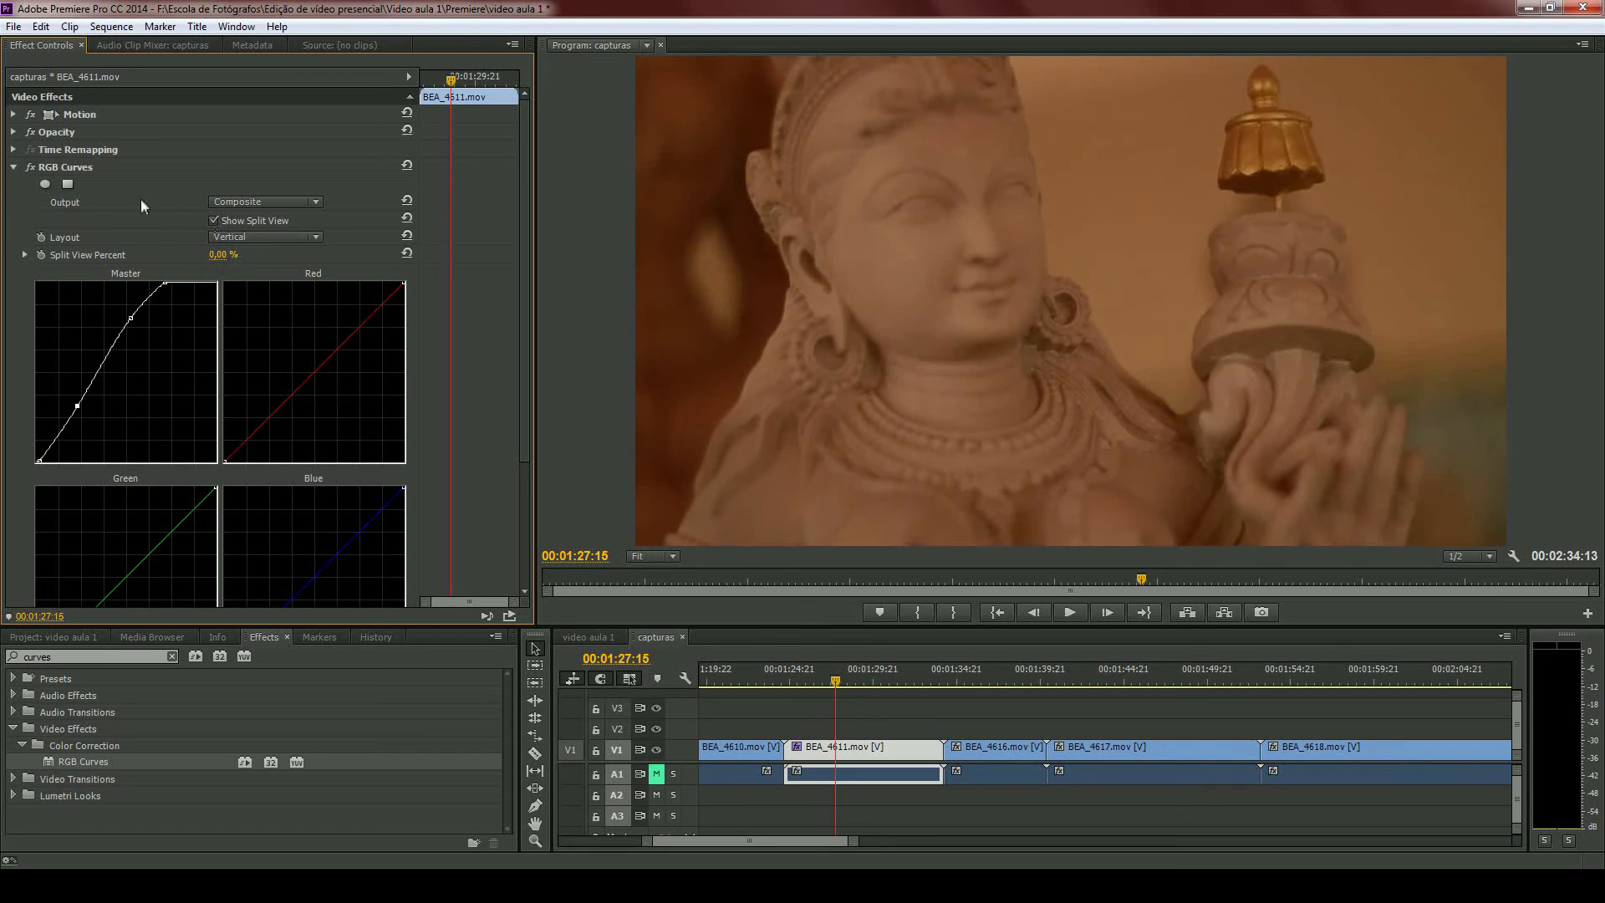
pyautogui.click(215, 220)
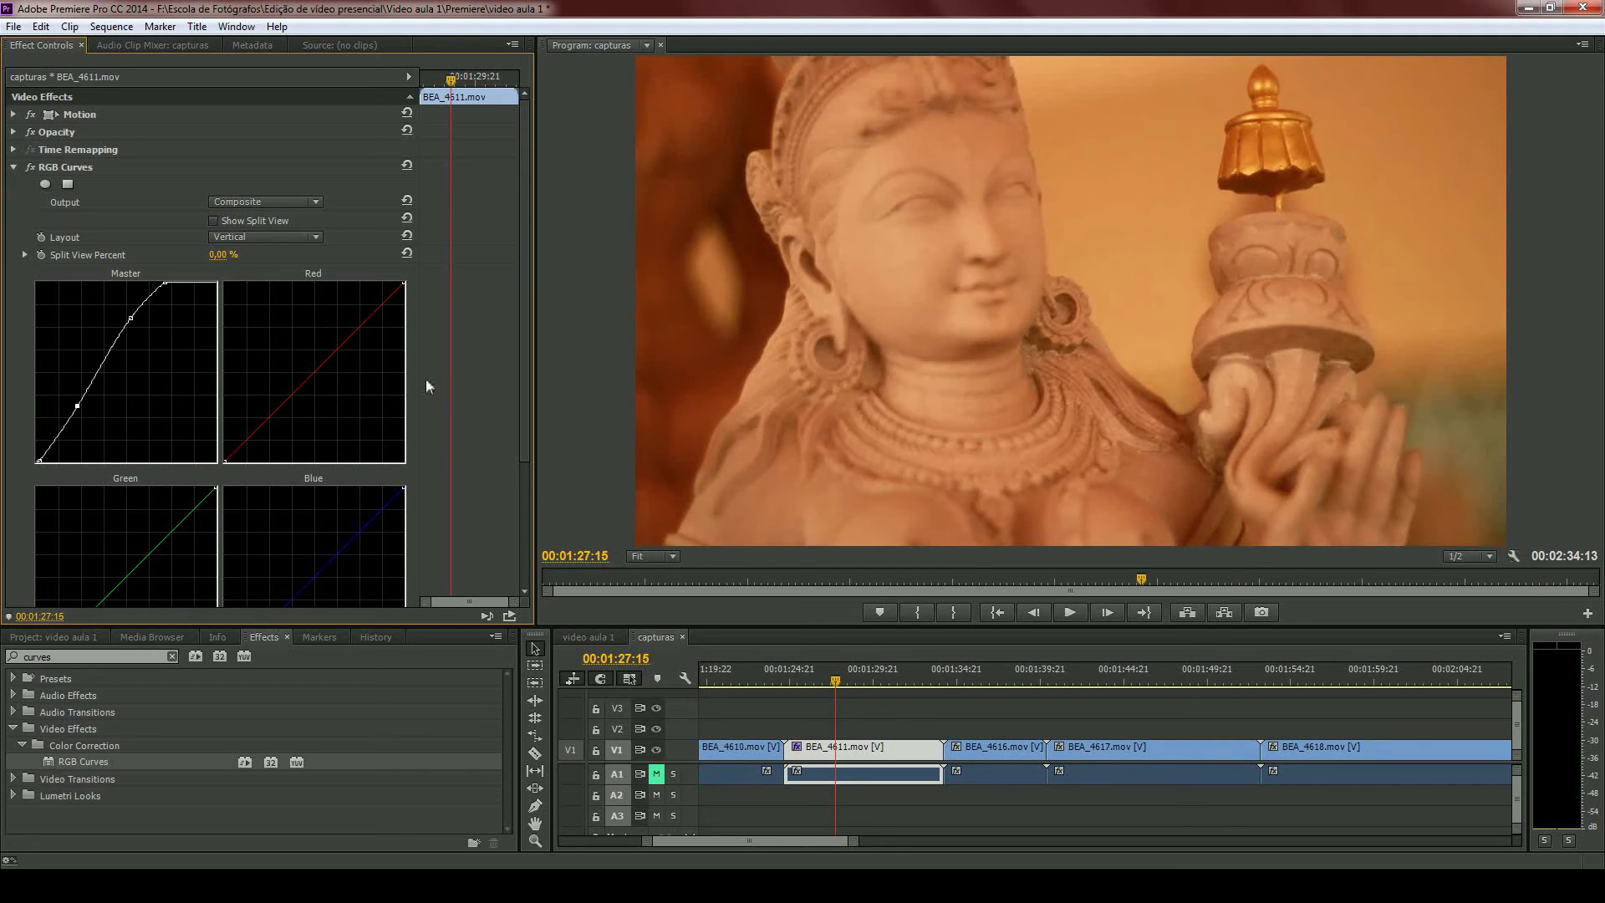
# - Move the playhead to the curves reference image at 00:02:32:03 to examine how each color curve shifts the hues
pyautogui.scroll(-2, 429, 318)
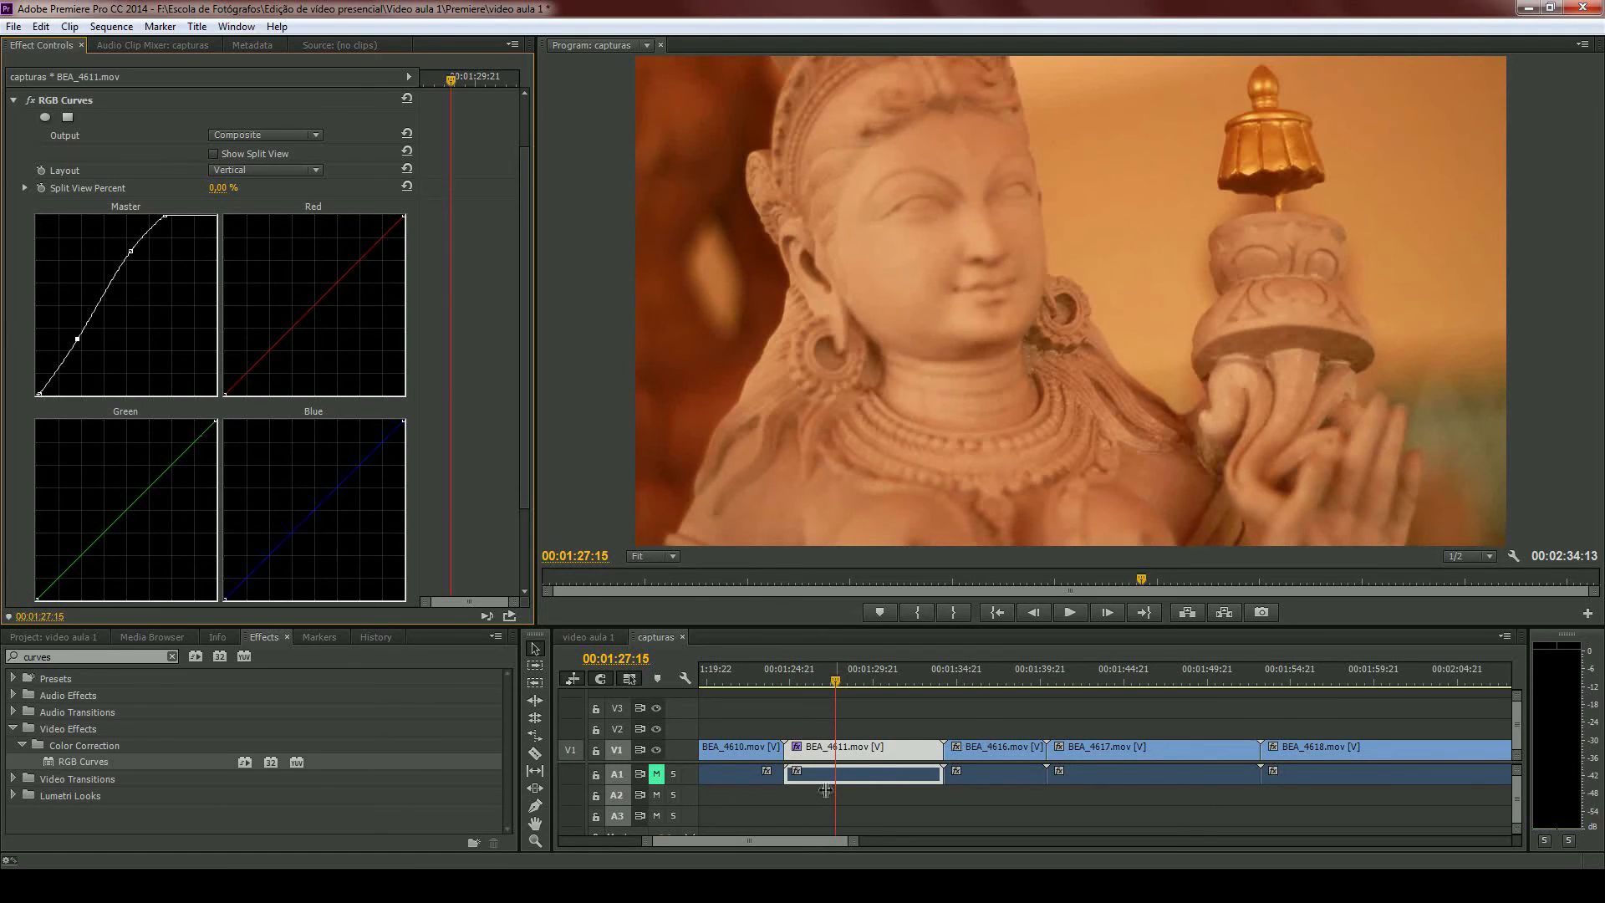
pyautogui.scroll(-5, 1087, 672)
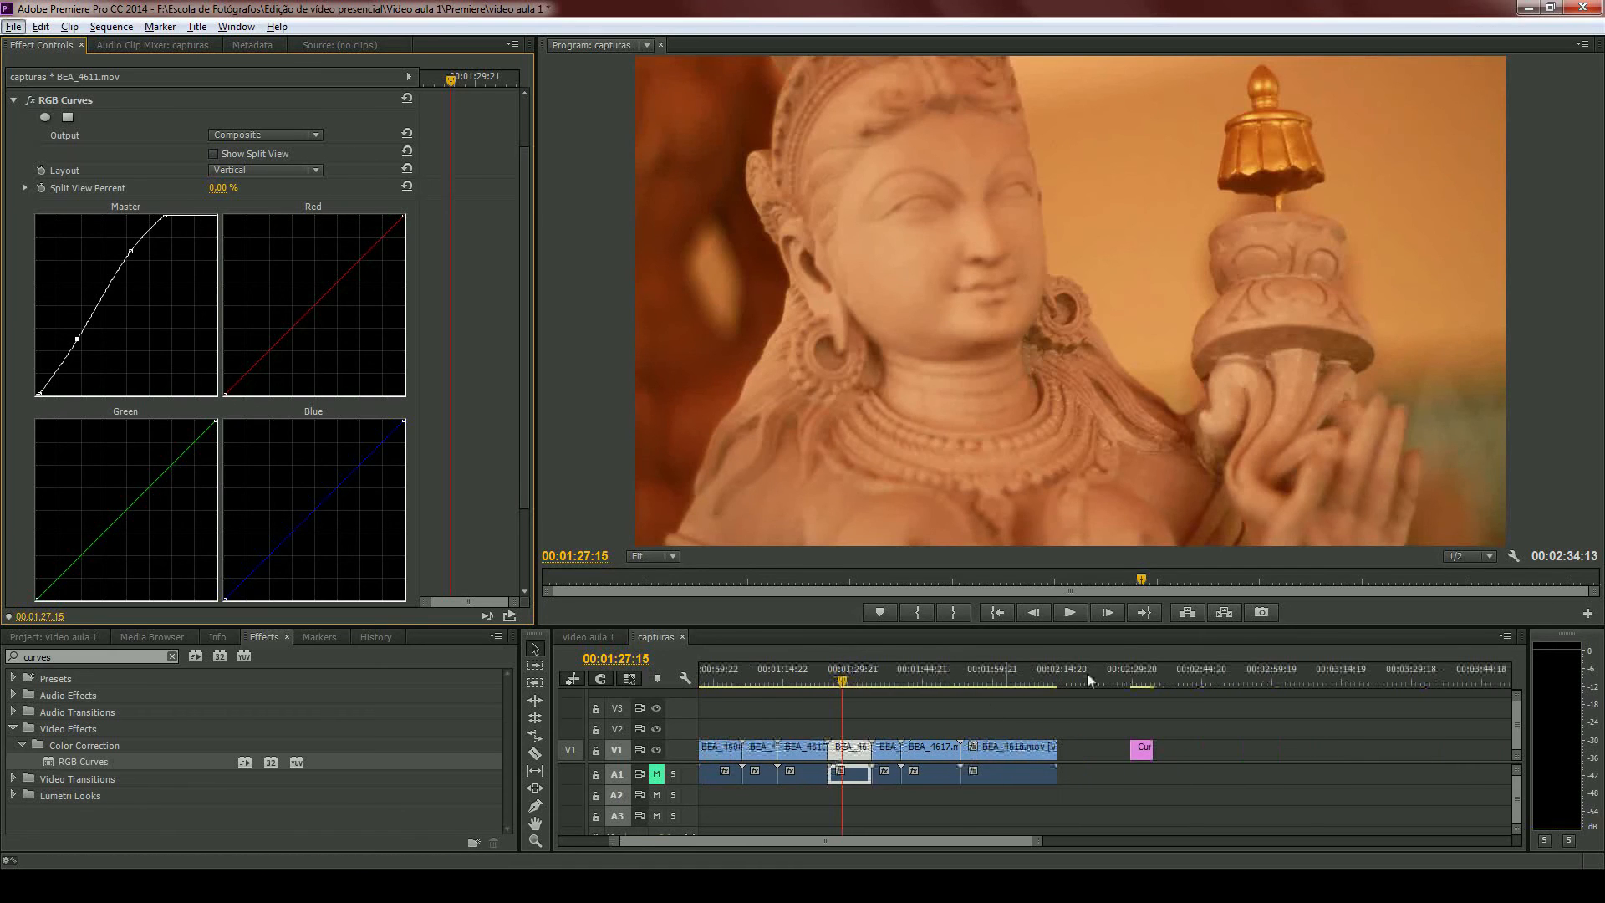
pyautogui.click(1142, 679)
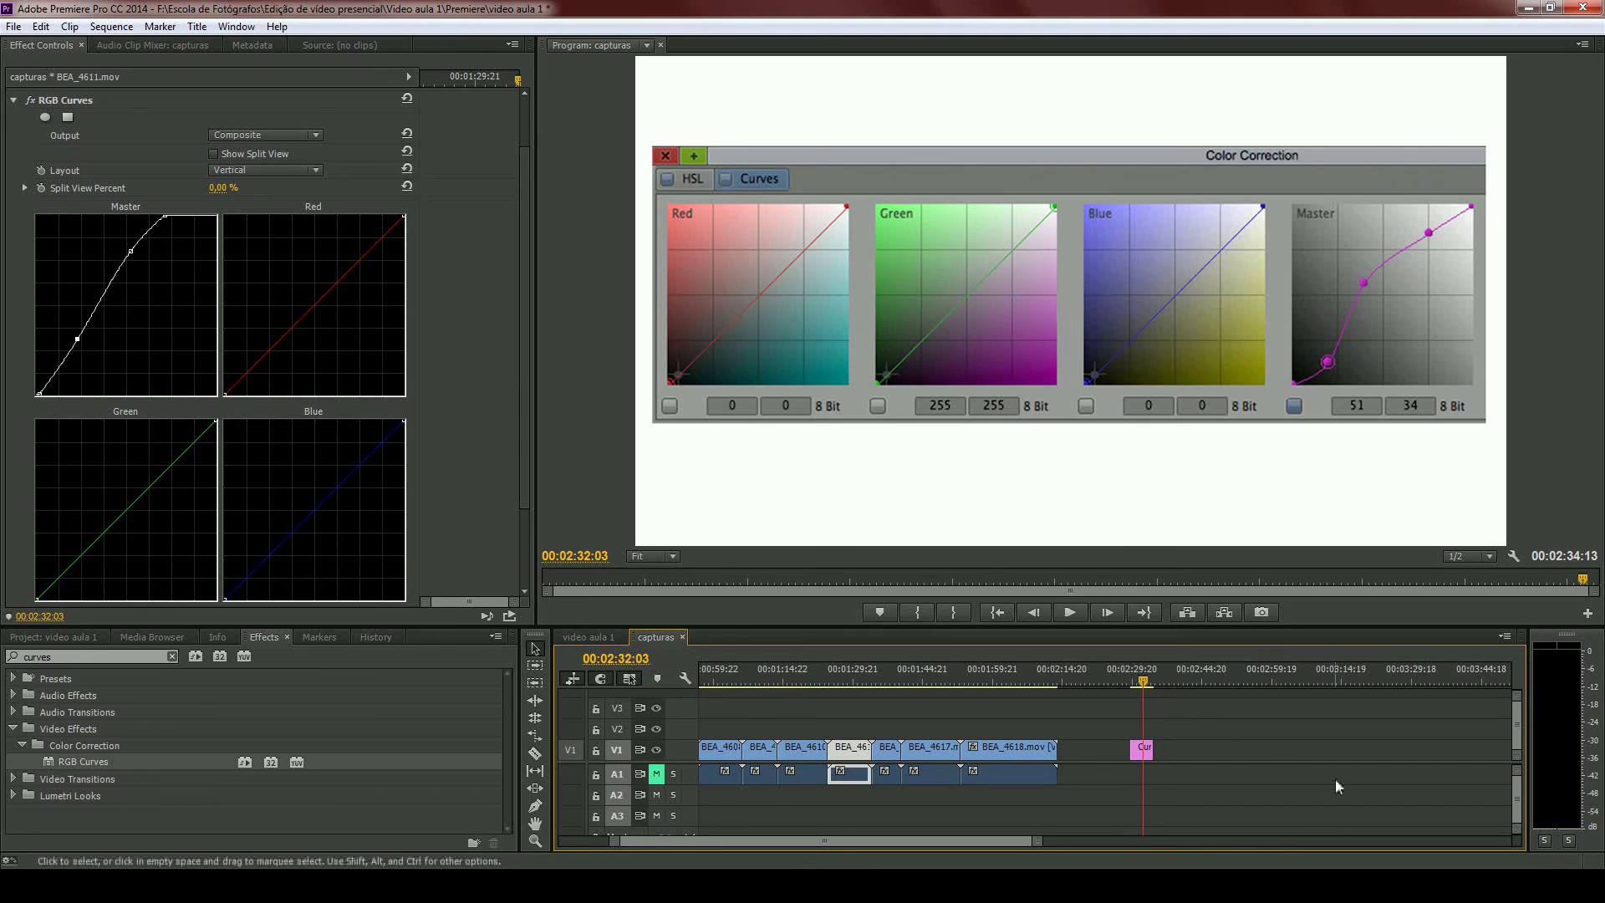
# - Return the playhead to the BEA_4611.mov clip at 00:01:30:04
pyautogui.scroll(5, 1037, 727)
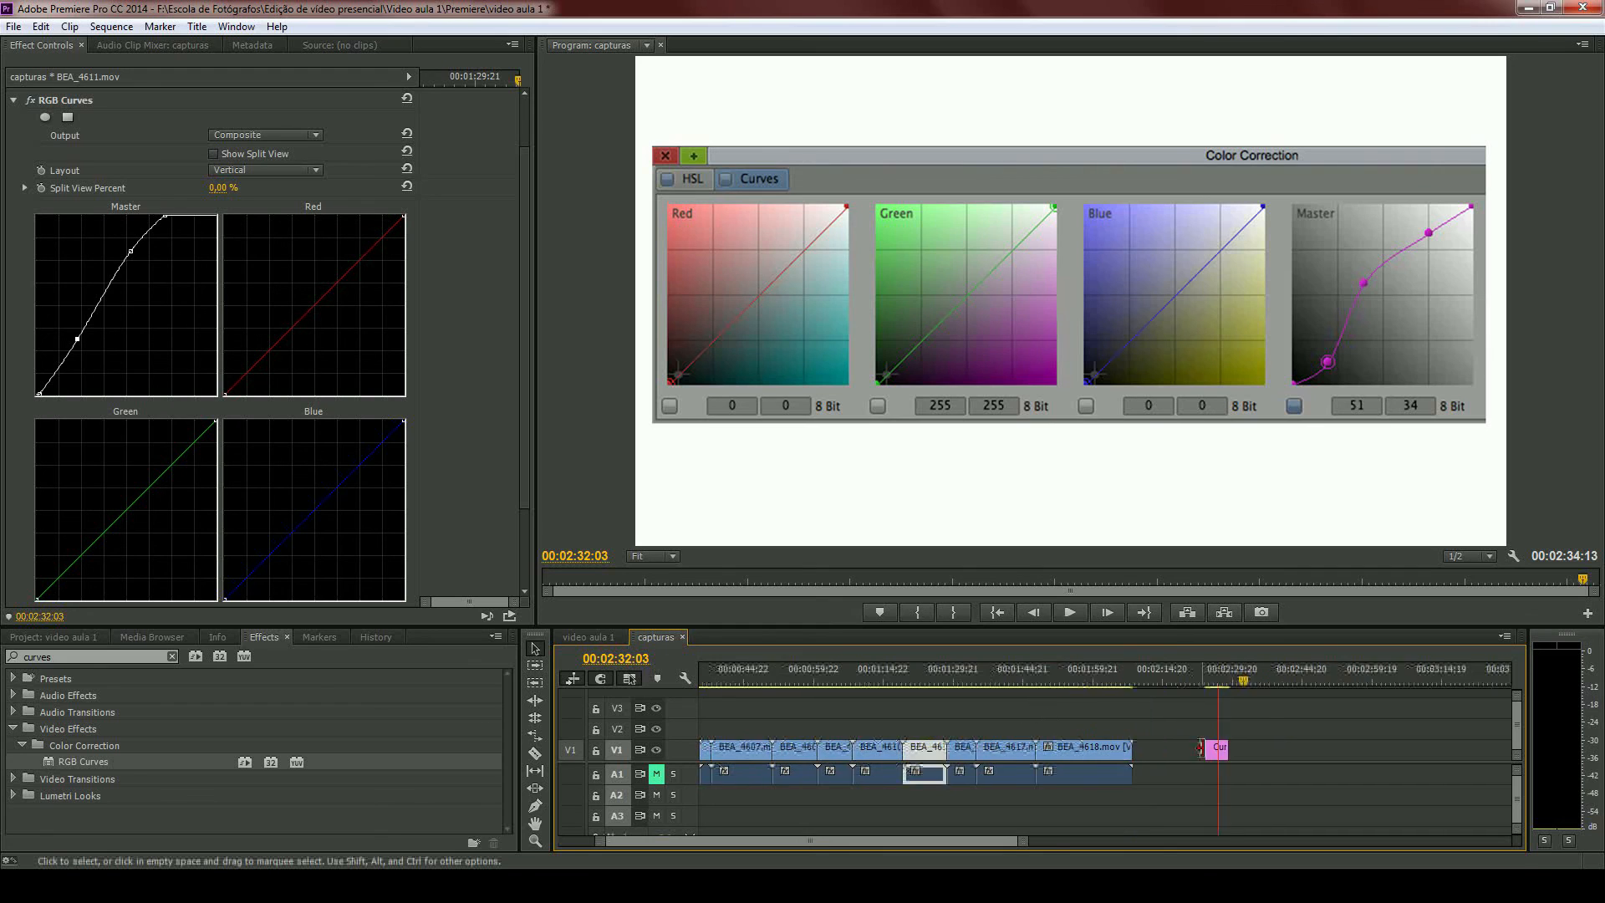
pyautogui.scroll(4, 1019, 761)
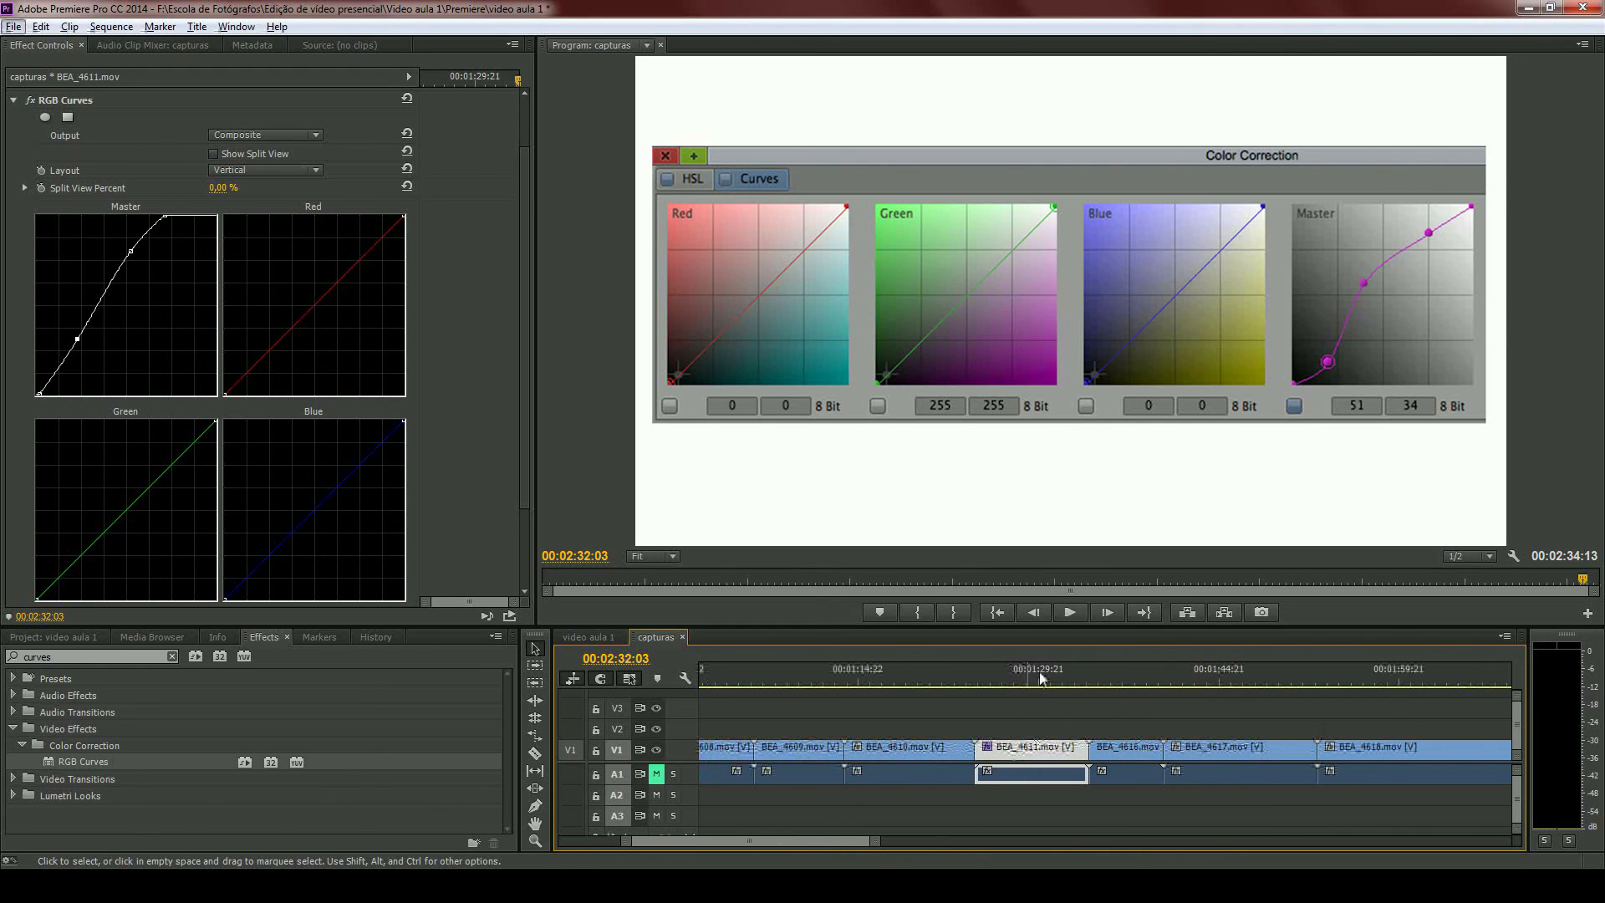
pyautogui.click(1040, 672)
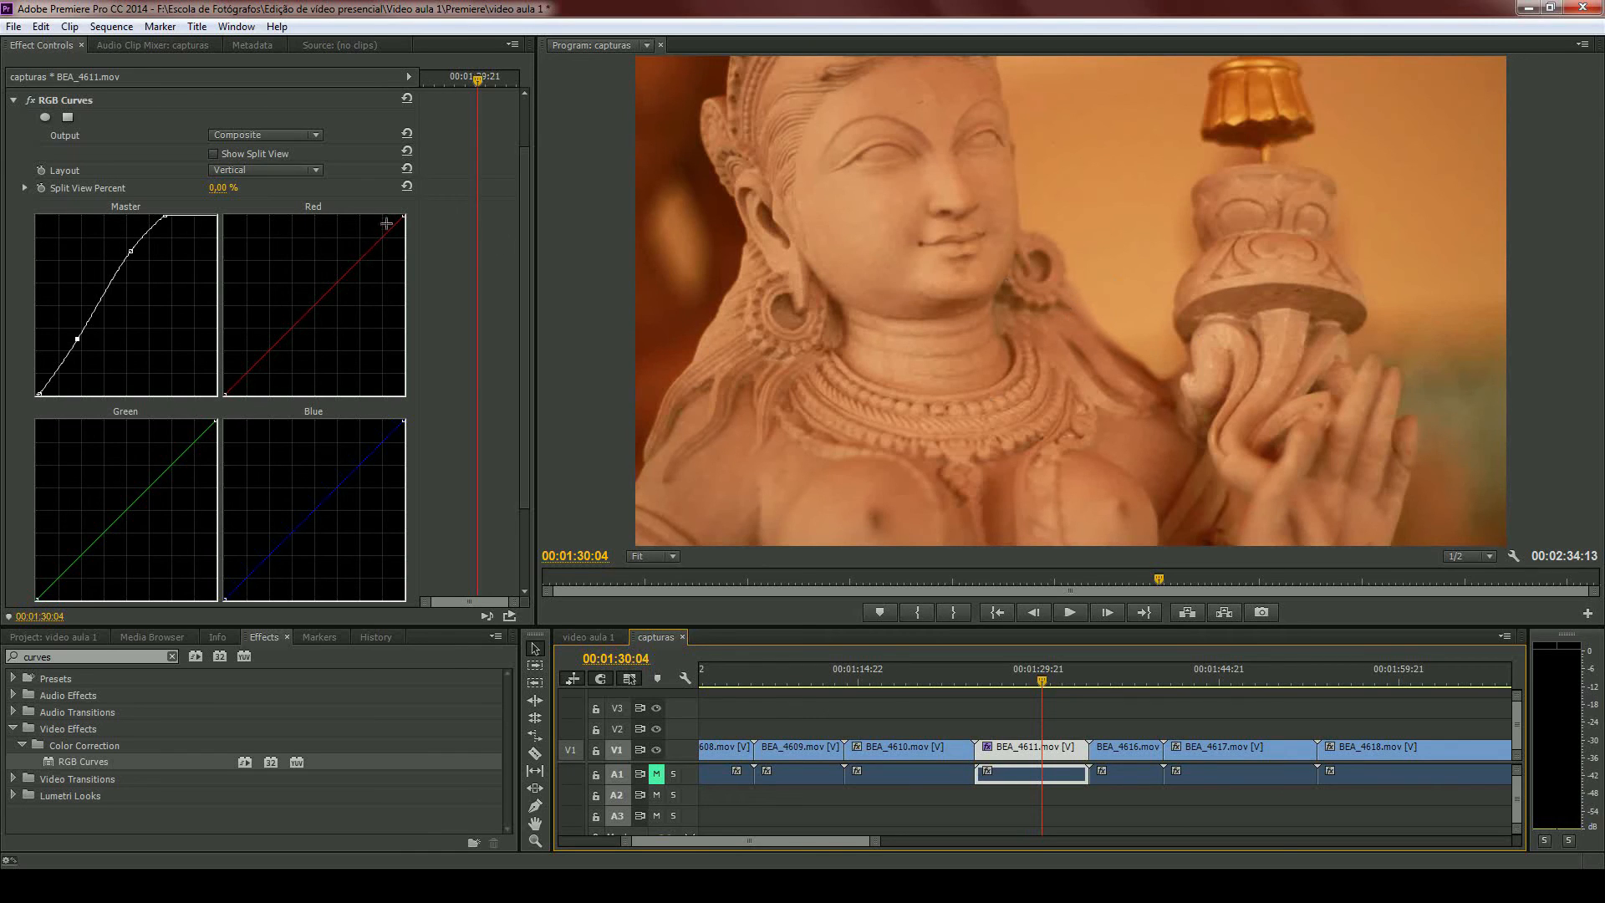
# - Try moving the Red curve's black point inward, restore it, and lower the curve's midtones with a middle point
pyautogui.click(229, 393)
pyautogui.moveTo(228, 393); pyautogui.dragTo(234, 393)
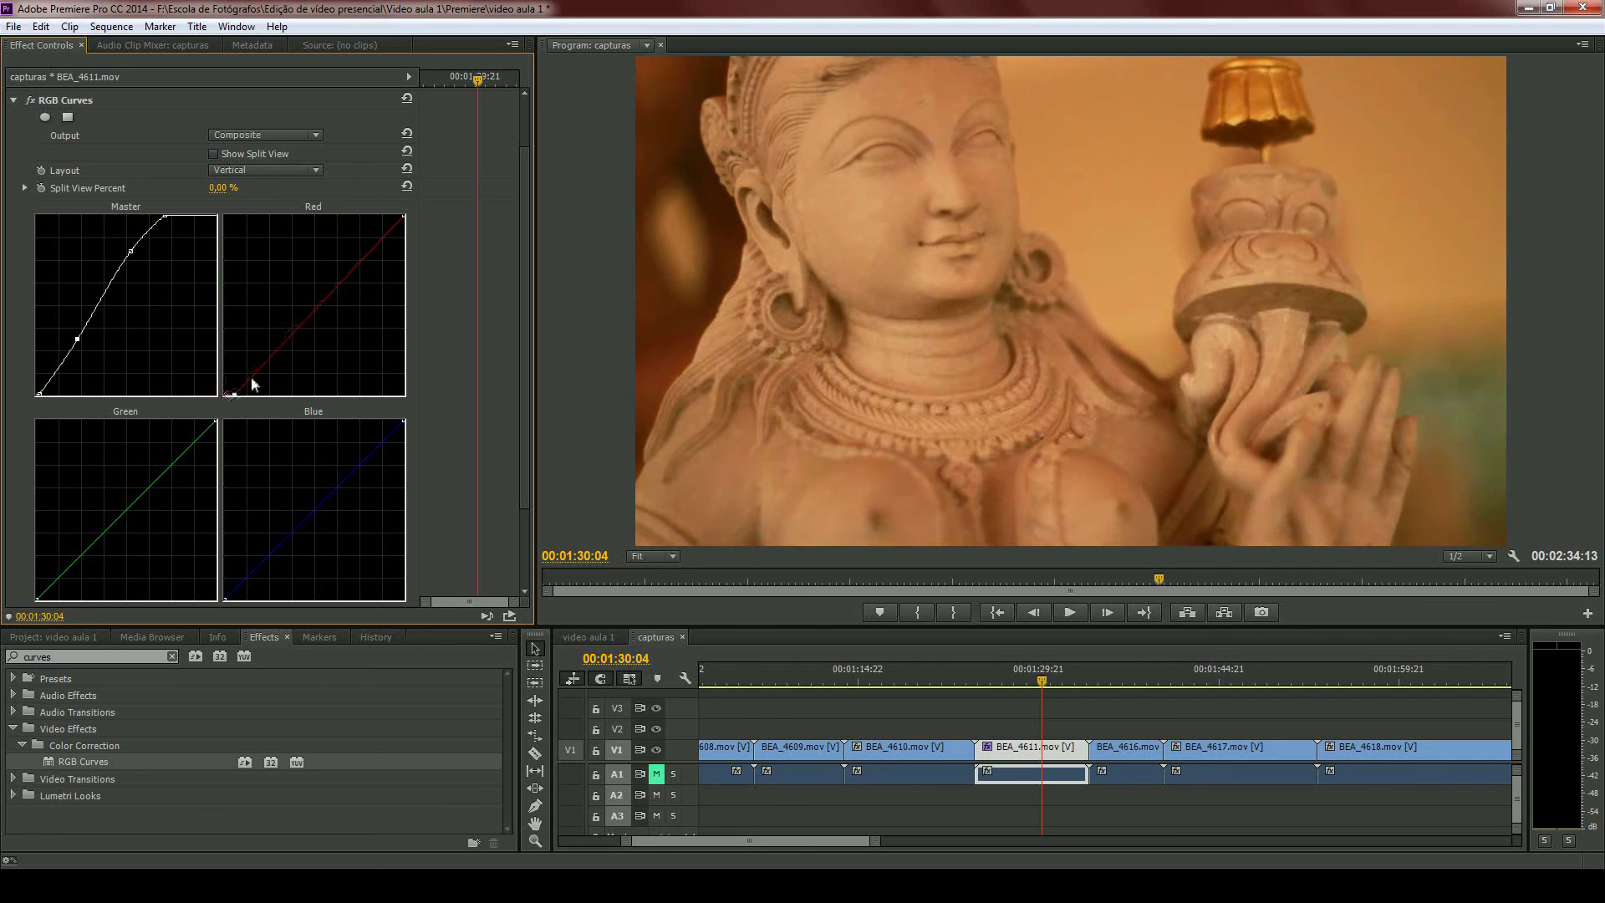
pyautogui.moveTo(405, 217)
pyautogui.mouseDown()
pyautogui.moveTo(400, 261)
pyautogui.moveTo(405, 217)
pyautogui.mouseUp()
pyautogui.moveTo(235, 393); pyautogui.dragTo(227, 394)
pyautogui.moveTo(303, 313)
pyautogui.mouseDown()
pyautogui.moveTo(297, 289)
pyautogui.moveTo(324, 307)
pyautogui.mouseUp()
# - Place a middle point on the Green curve and pull the Blue curve's white point inward along the top edge
pyautogui.scroll(-2, 364, 358)
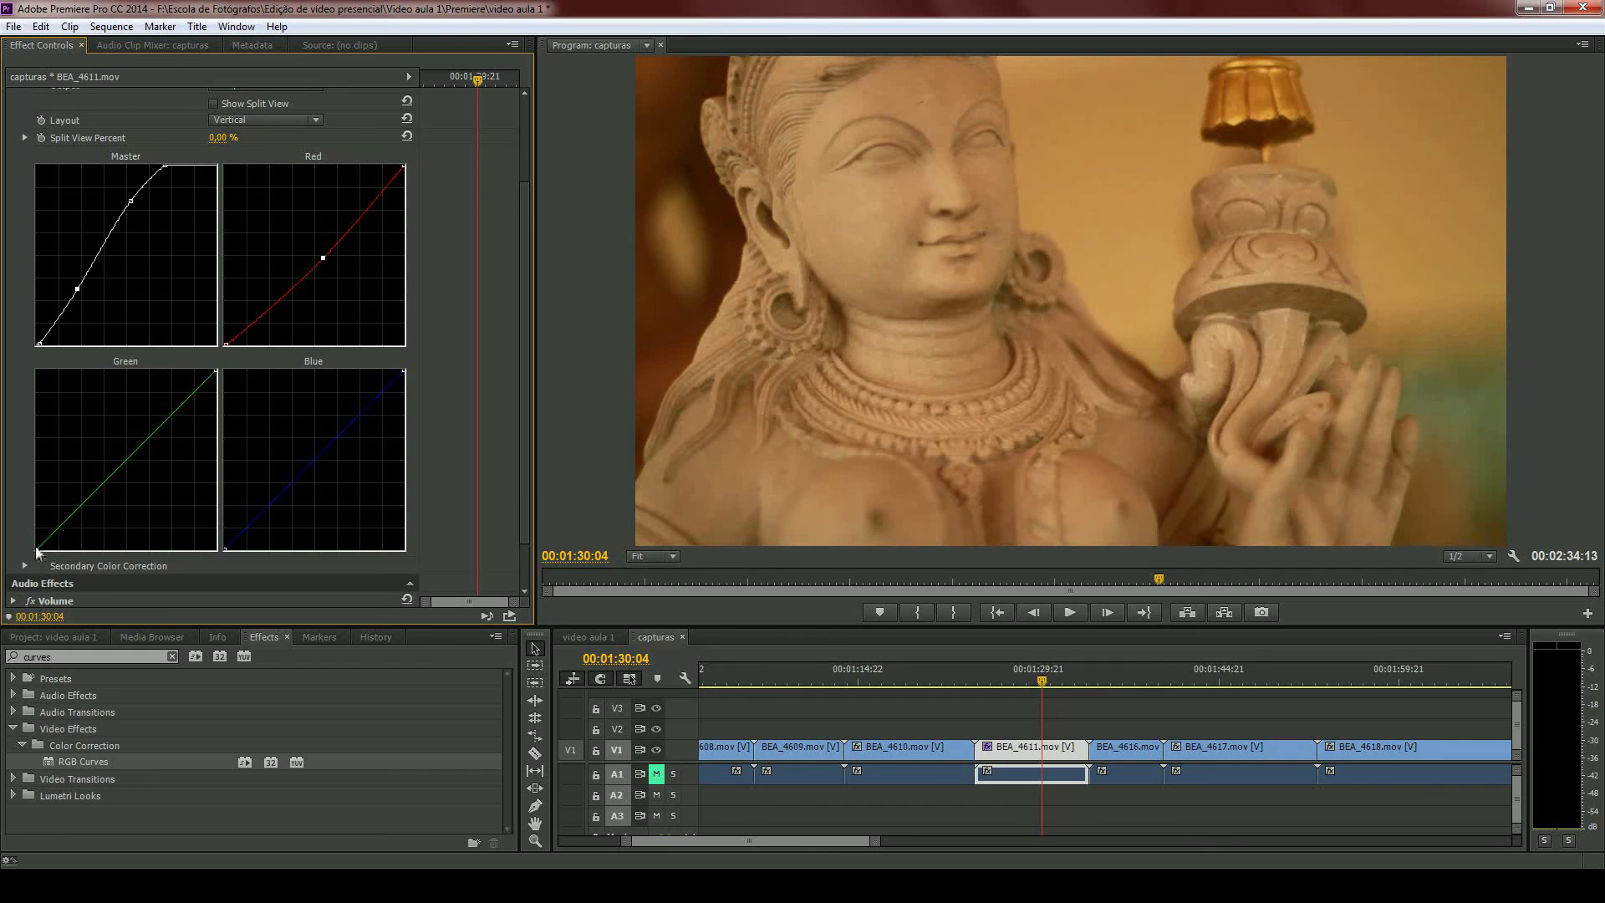
pyautogui.moveTo(136, 448)
pyautogui.mouseDown()
pyautogui.moveTo(126, 456)
pyautogui.moveTo(150, 460)
pyautogui.moveTo(111, 422)
pyautogui.moveTo(91, 449)
pyautogui.moveTo(140, 474)
pyautogui.moveTo(152, 425)
pyautogui.moveTo(122, 430)
pyautogui.moveTo(126, 457)
pyautogui.mouseUp()
pyautogui.moveTo(405, 369); pyautogui.dragTo(376, 370)
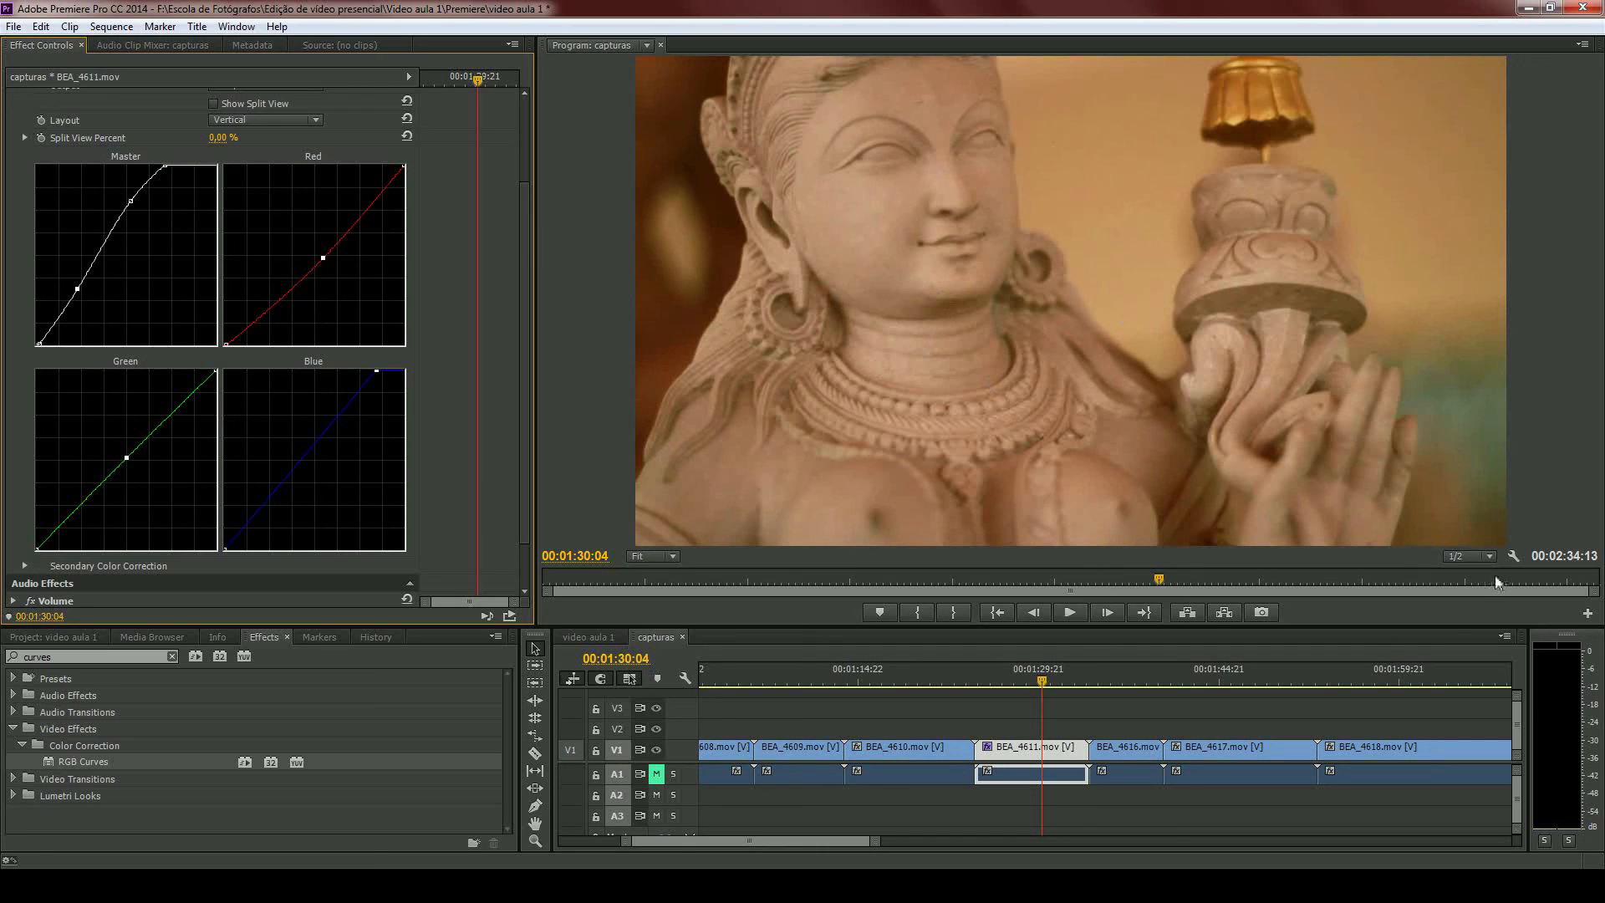
# - Enable the RGB Curves split view on BEA_4611.mov with the Horizontal layout and raise Split View Percent to 100%
pyautogui.scroll(3, 473, 327)
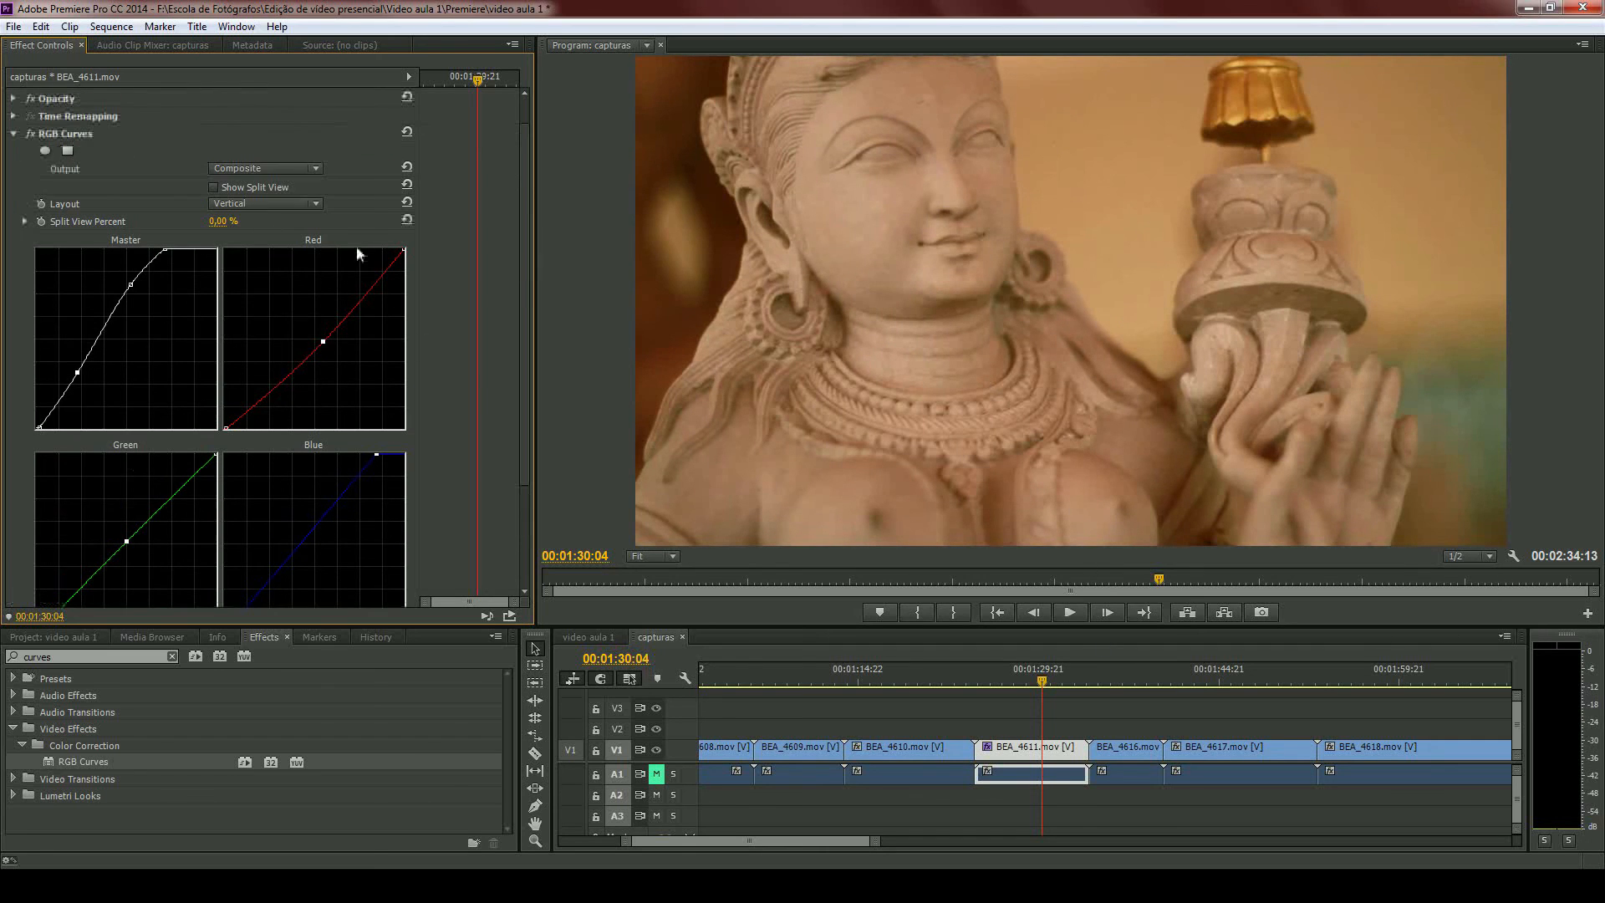
pyautogui.click(214, 187)
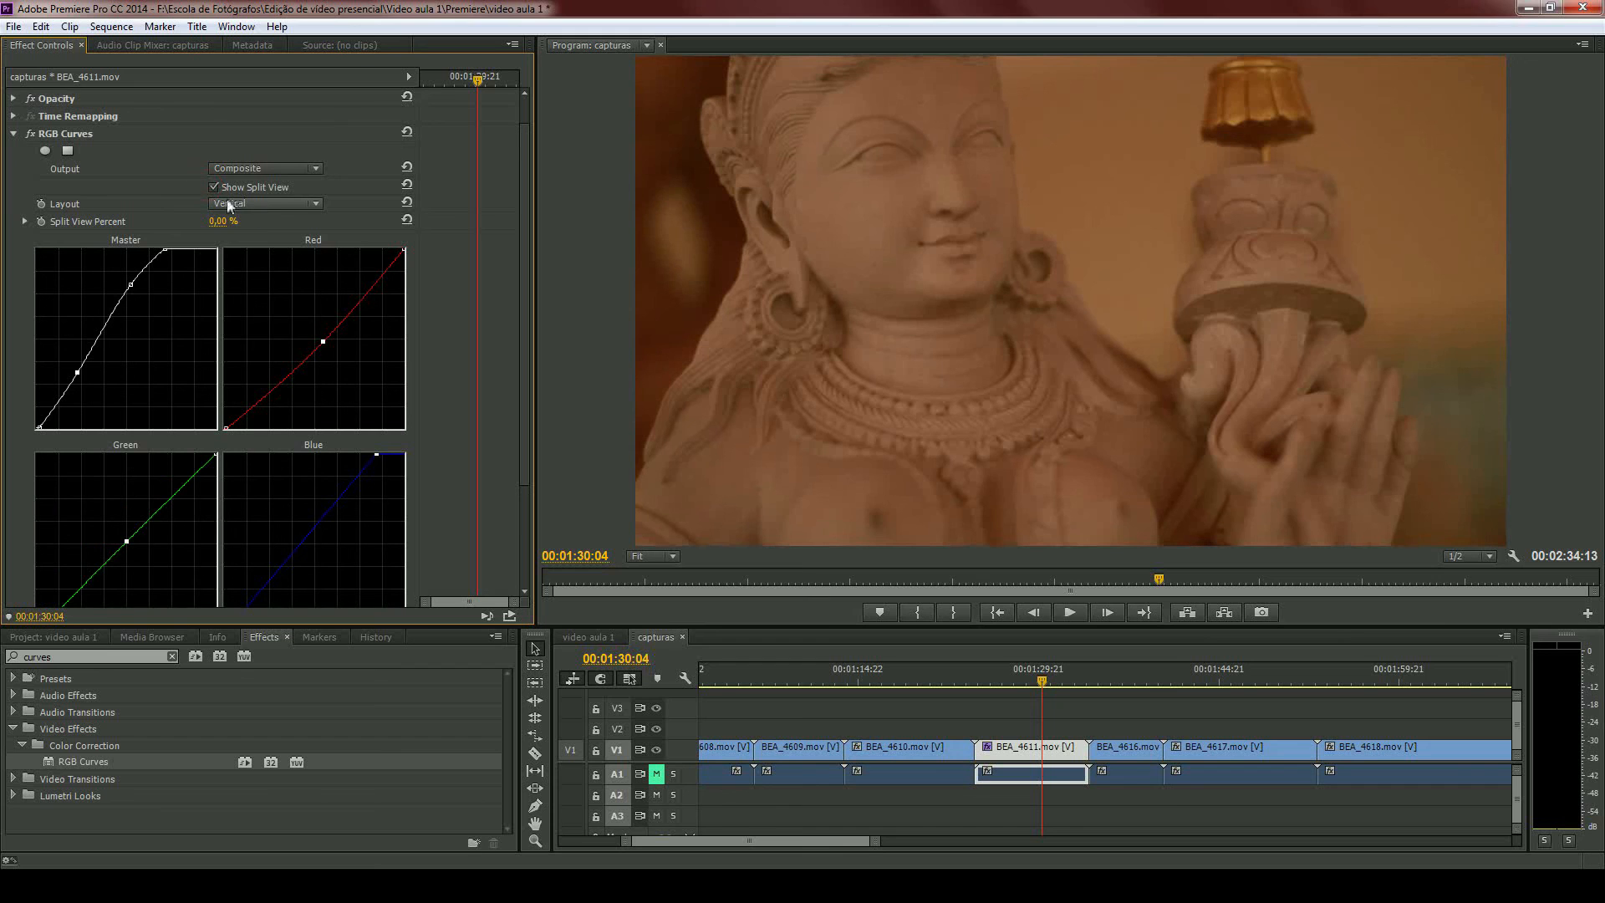
pyautogui.click(219, 203)
pyautogui.click(233, 220)
pyautogui.moveTo(215, 226)
pyautogui.mouseDown()
pyautogui.moveTo(318, 224)
pyautogui.moveTo(203, 231)
pyautogui.mouseUp()
pyautogui.moveTo(203, 231); pyautogui.dragTo(293, 232)
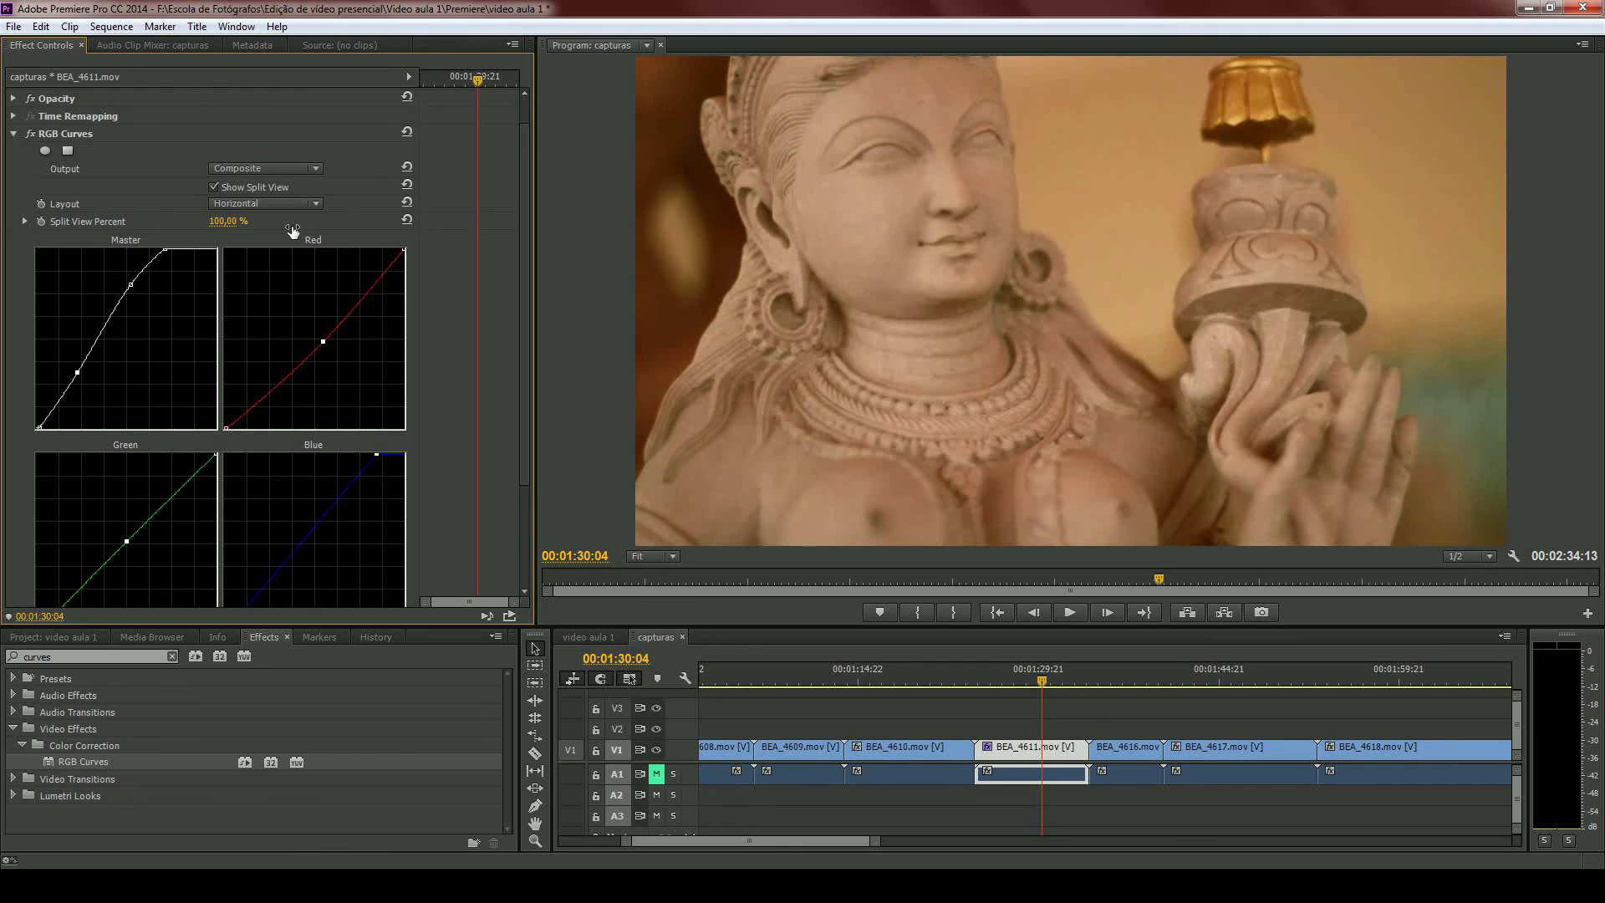
# - Sweep Split View Percent down through 63%, 58% and 53% to 0% to compare the corrected and original image
pyautogui.moveTo(293, 231); pyautogui.dragTo(295, 269)
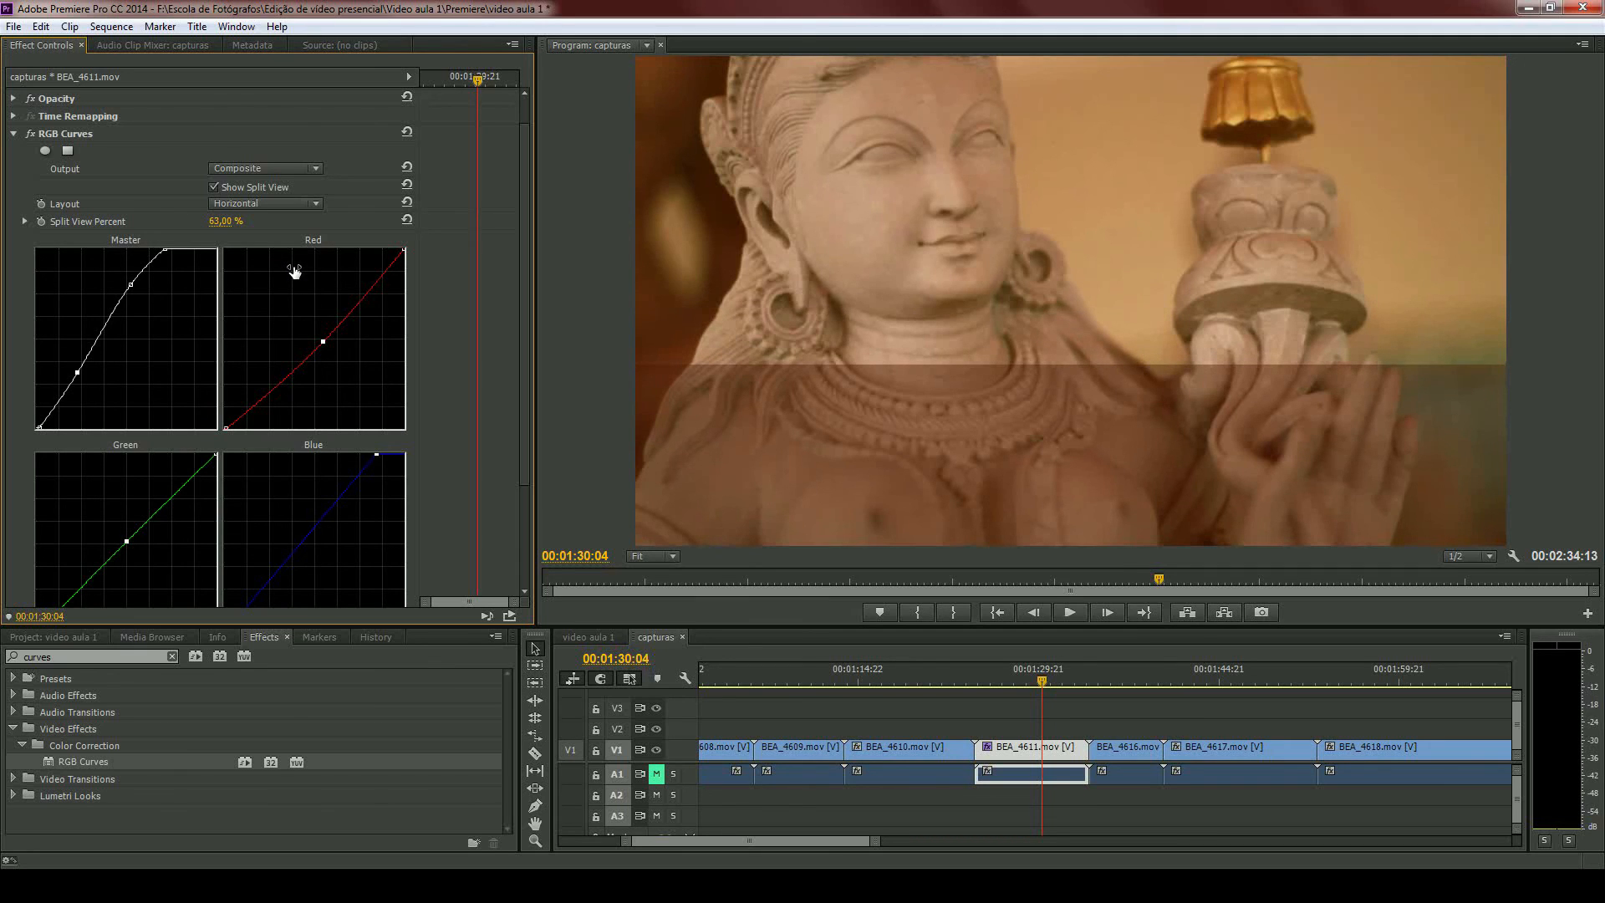
pyautogui.moveTo(294, 269); pyautogui.dragTo(291, 271)
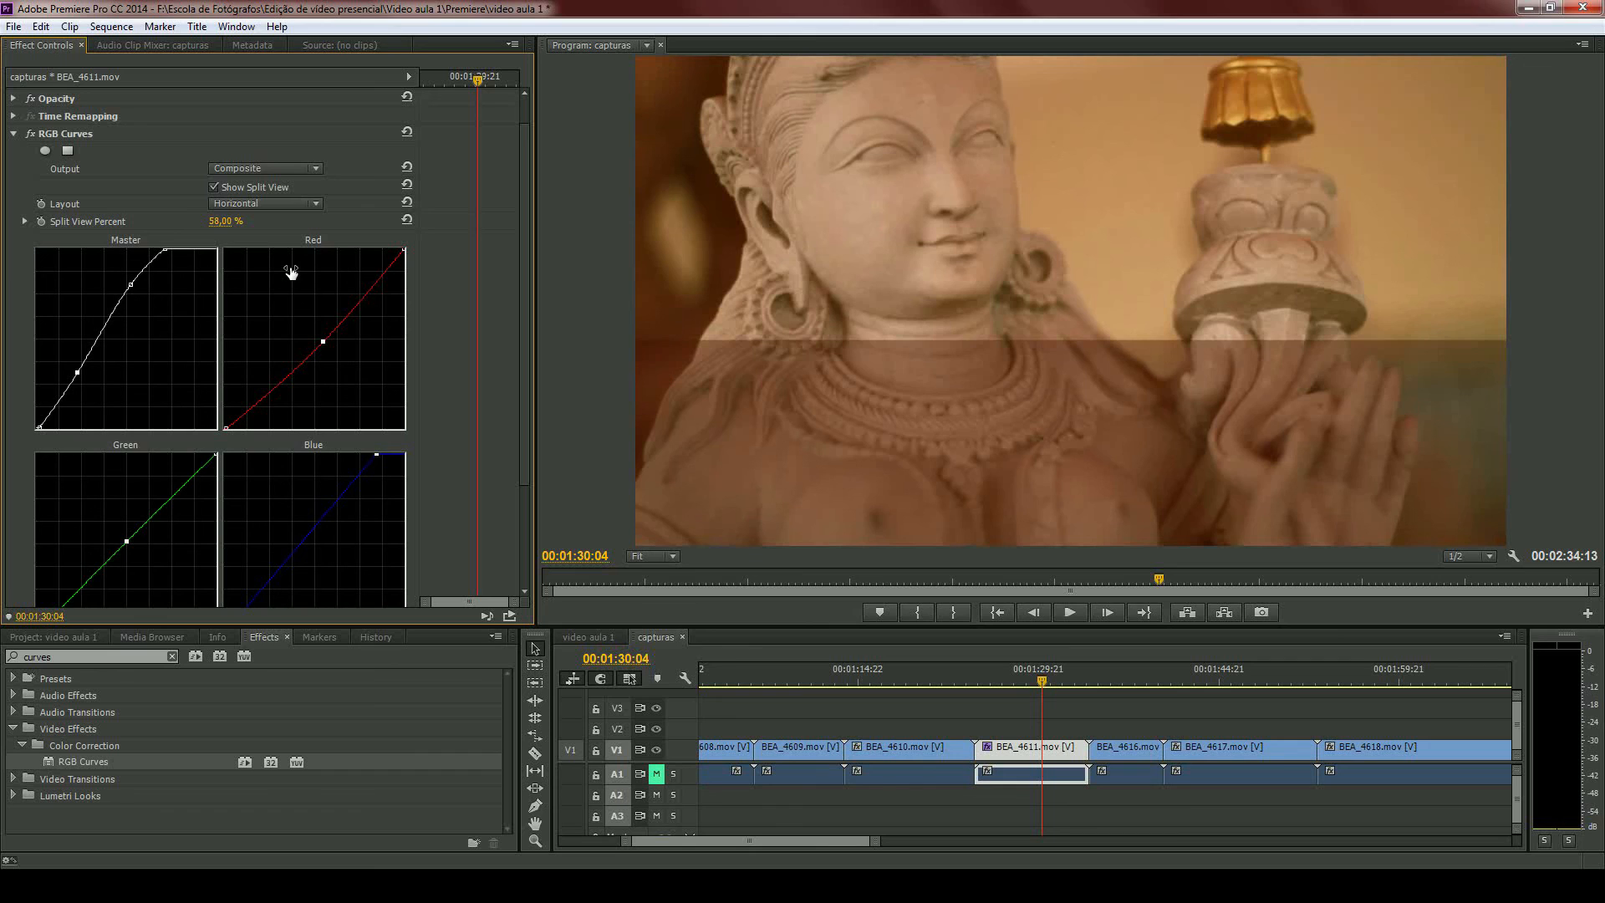
pyautogui.moveTo(291, 271); pyautogui.dragTo(288, 274)
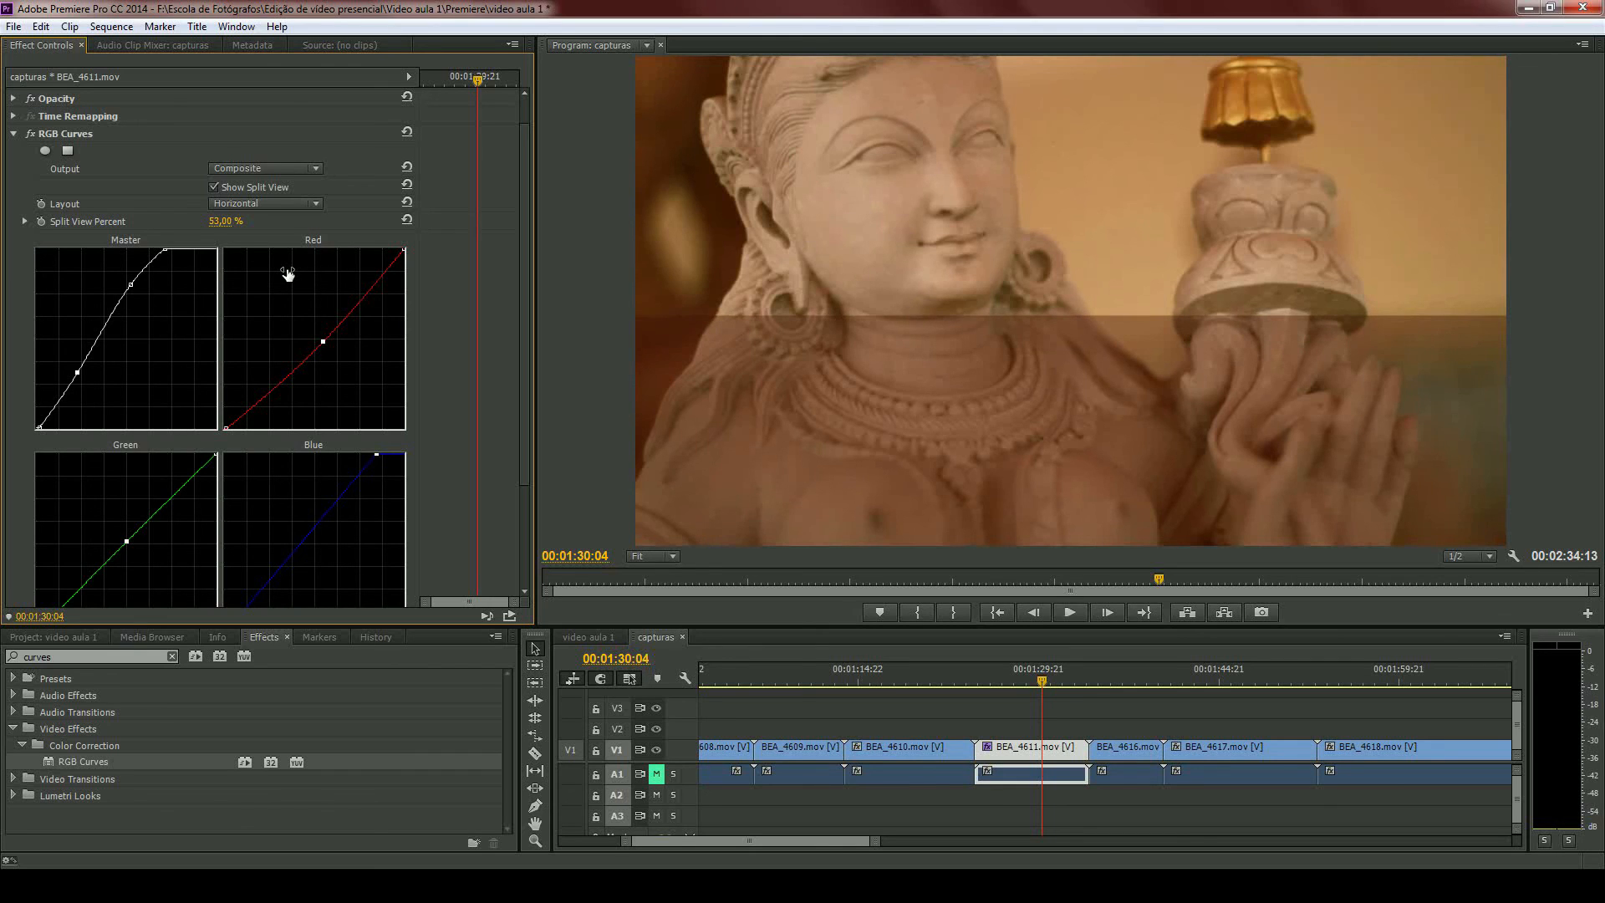
pyautogui.moveTo(287, 273); pyautogui.dragTo(237, 304)
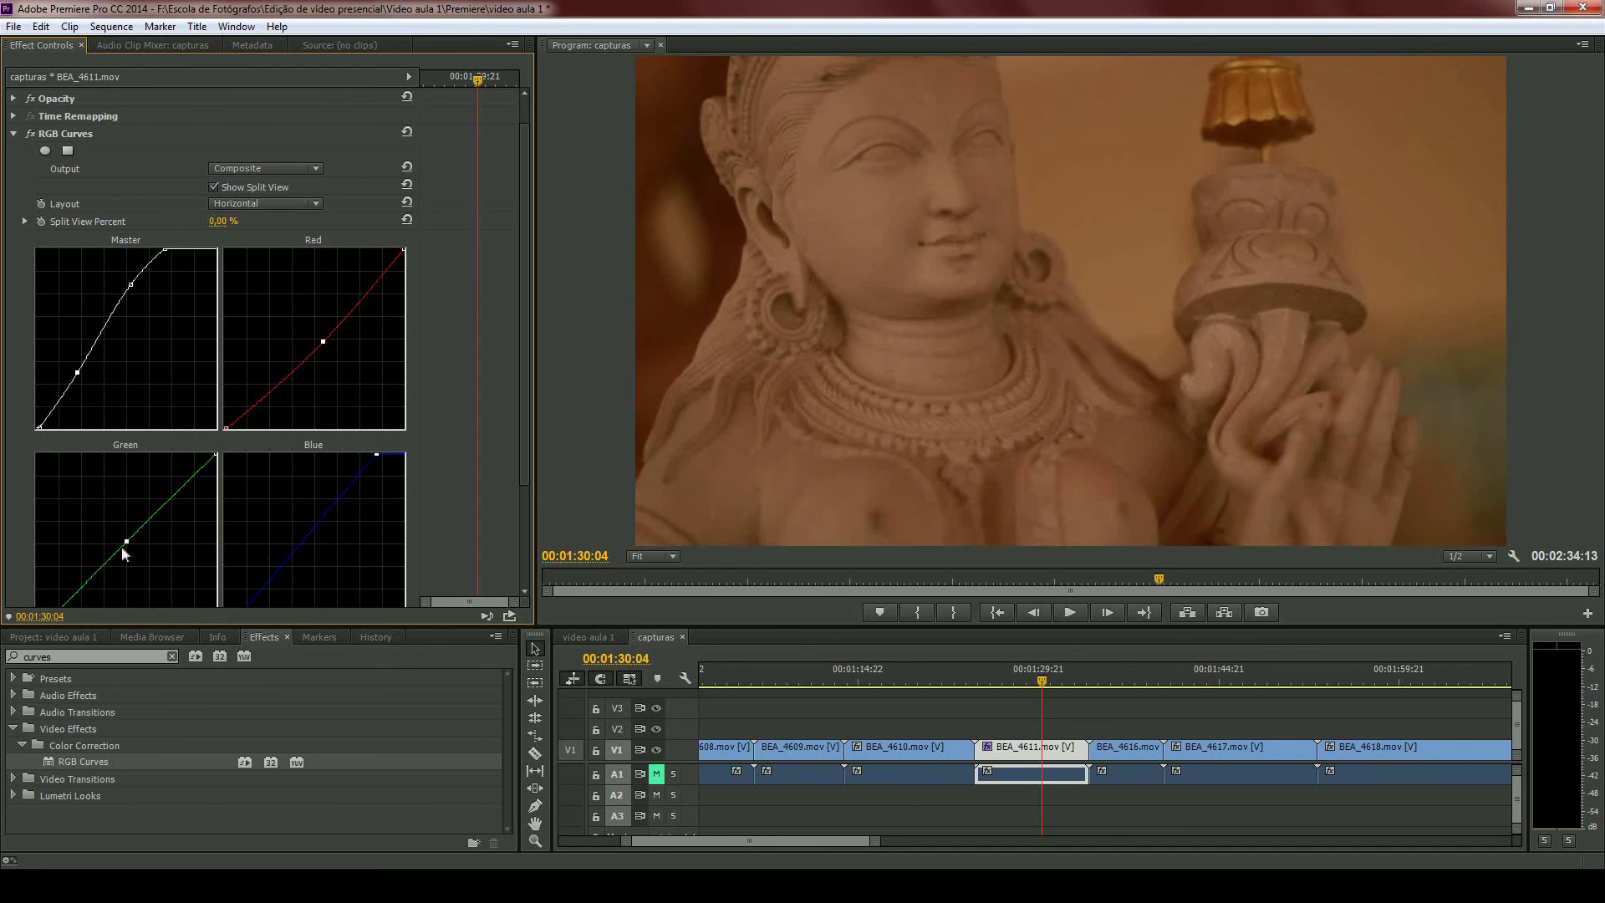
# - Move the playhead to the Curves Avid.psd reference image at 00:02:32:00 to examine its color curves
pyautogui.scroll(-1, 945, 742)
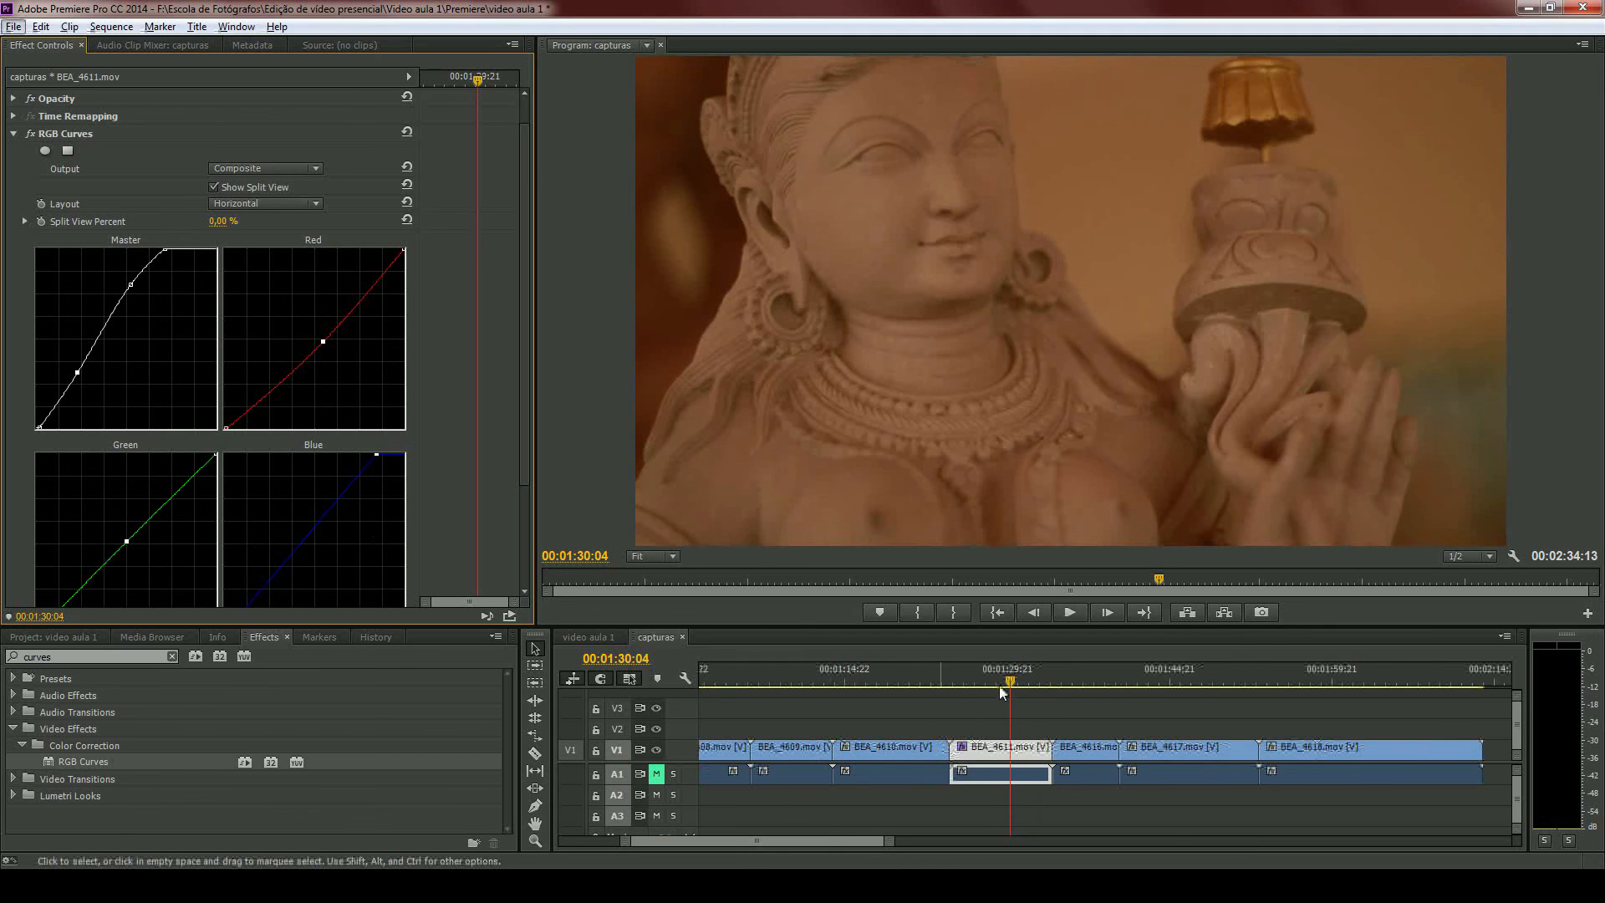
pyautogui.moveTo(1008, 683)
pyautogui.mouseDown()
pyautogui.moveTo(1128, 679)
pyautogui.moveTo(1014, 682)
pyautogui.mouseUp()
pyautogui.scroll(-4, 992, 731)
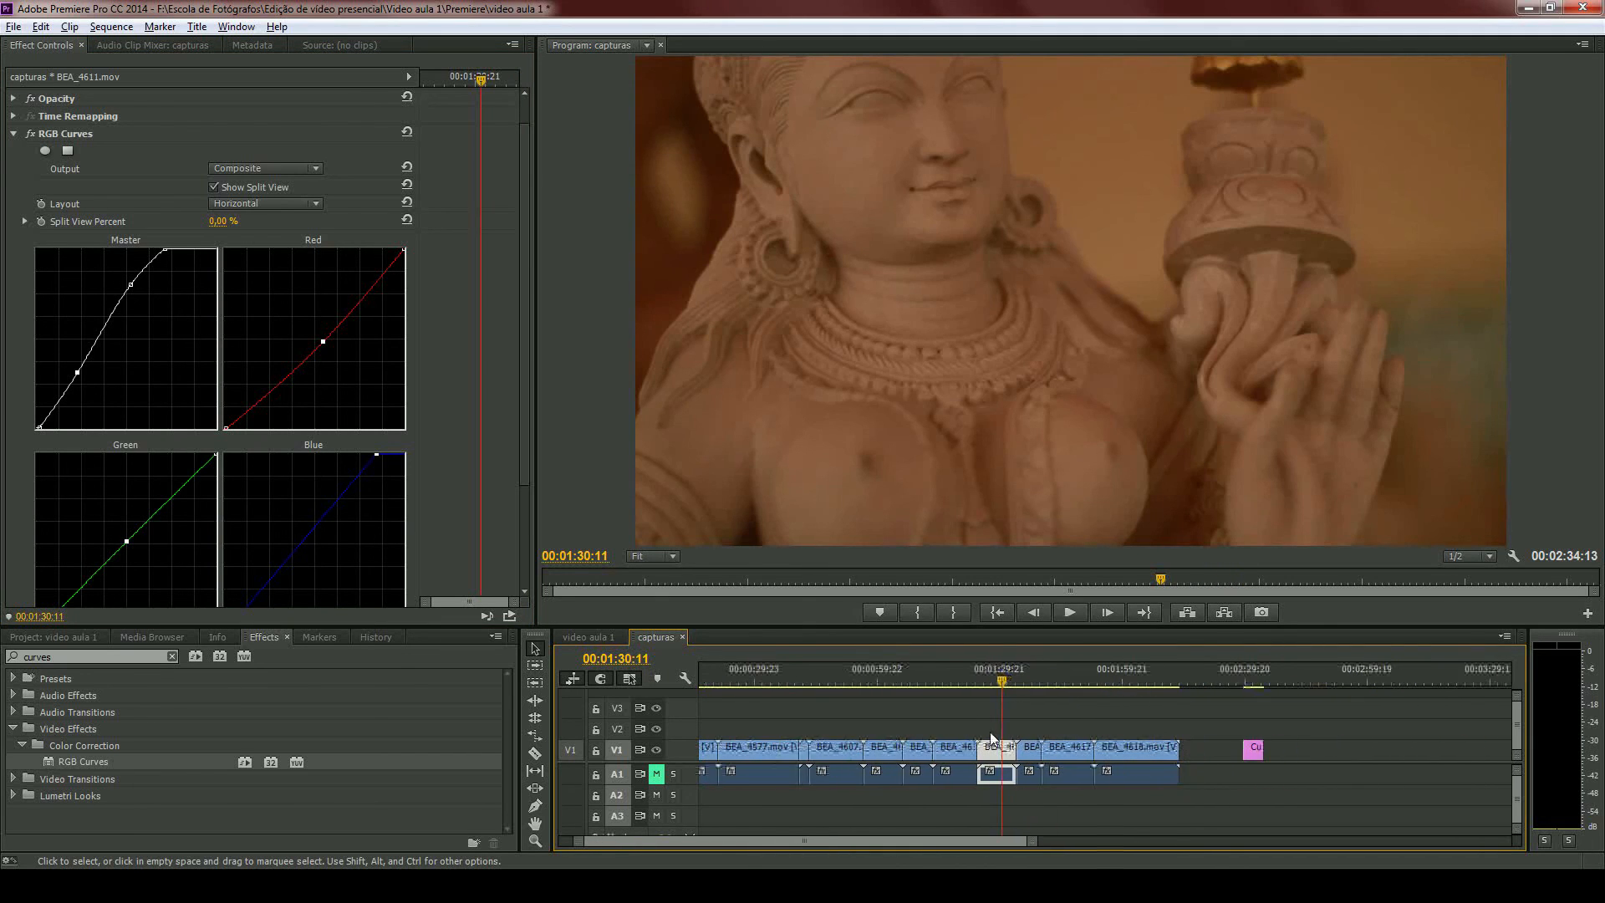
pyautogui.click(1102, 679)
pyautogui.scroll(3, 1130, 735)
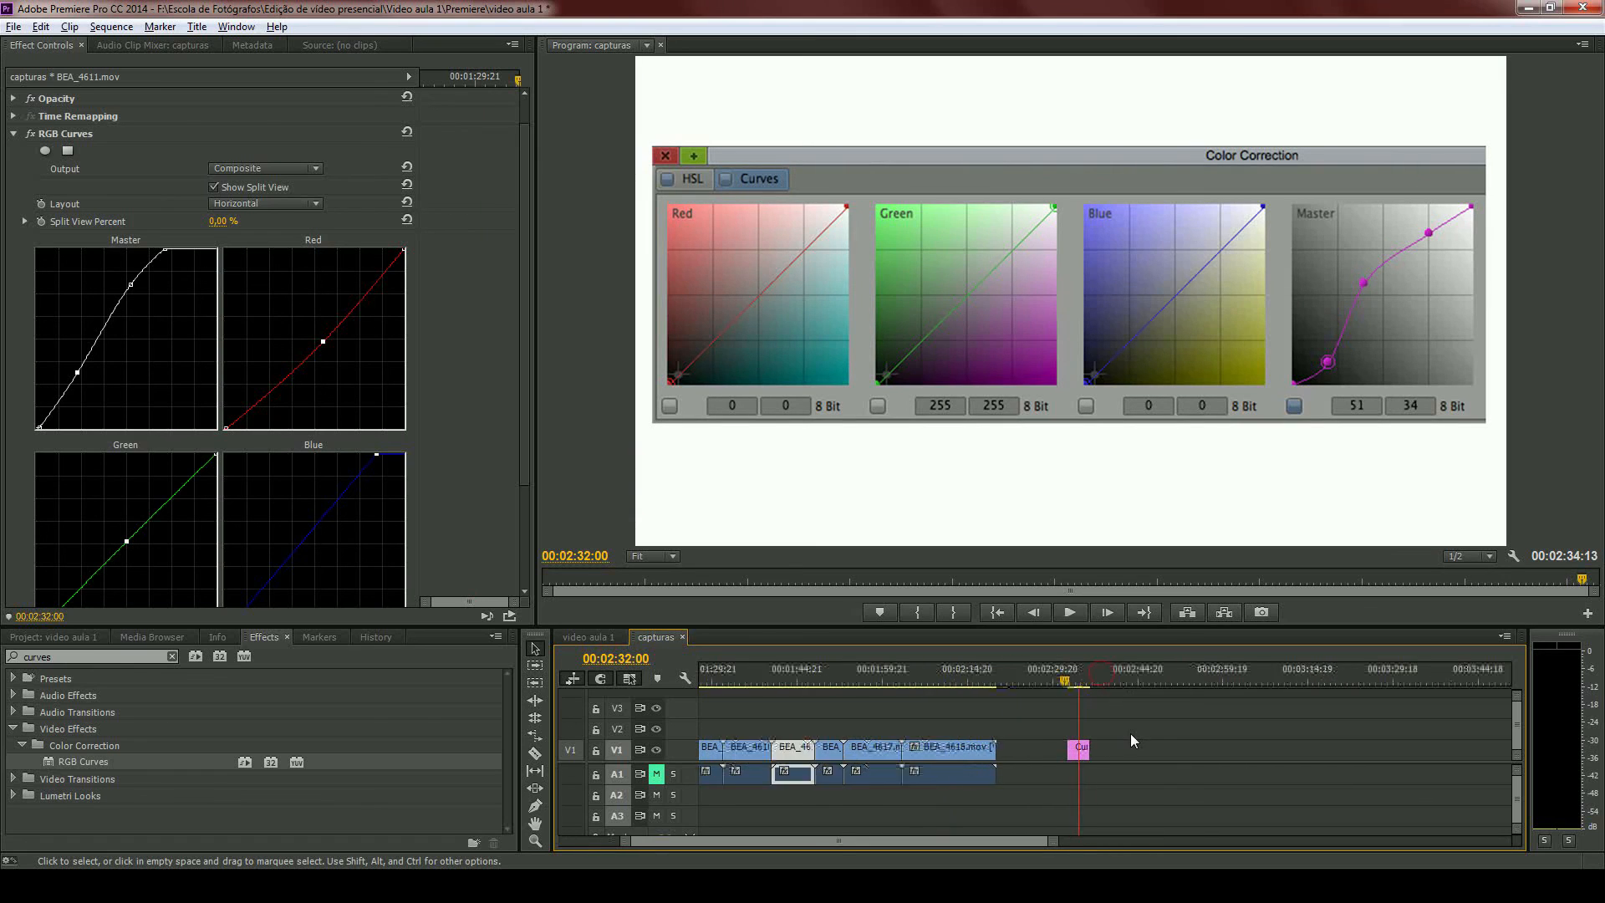
pyautogui.scroll(4, 1063, 731)
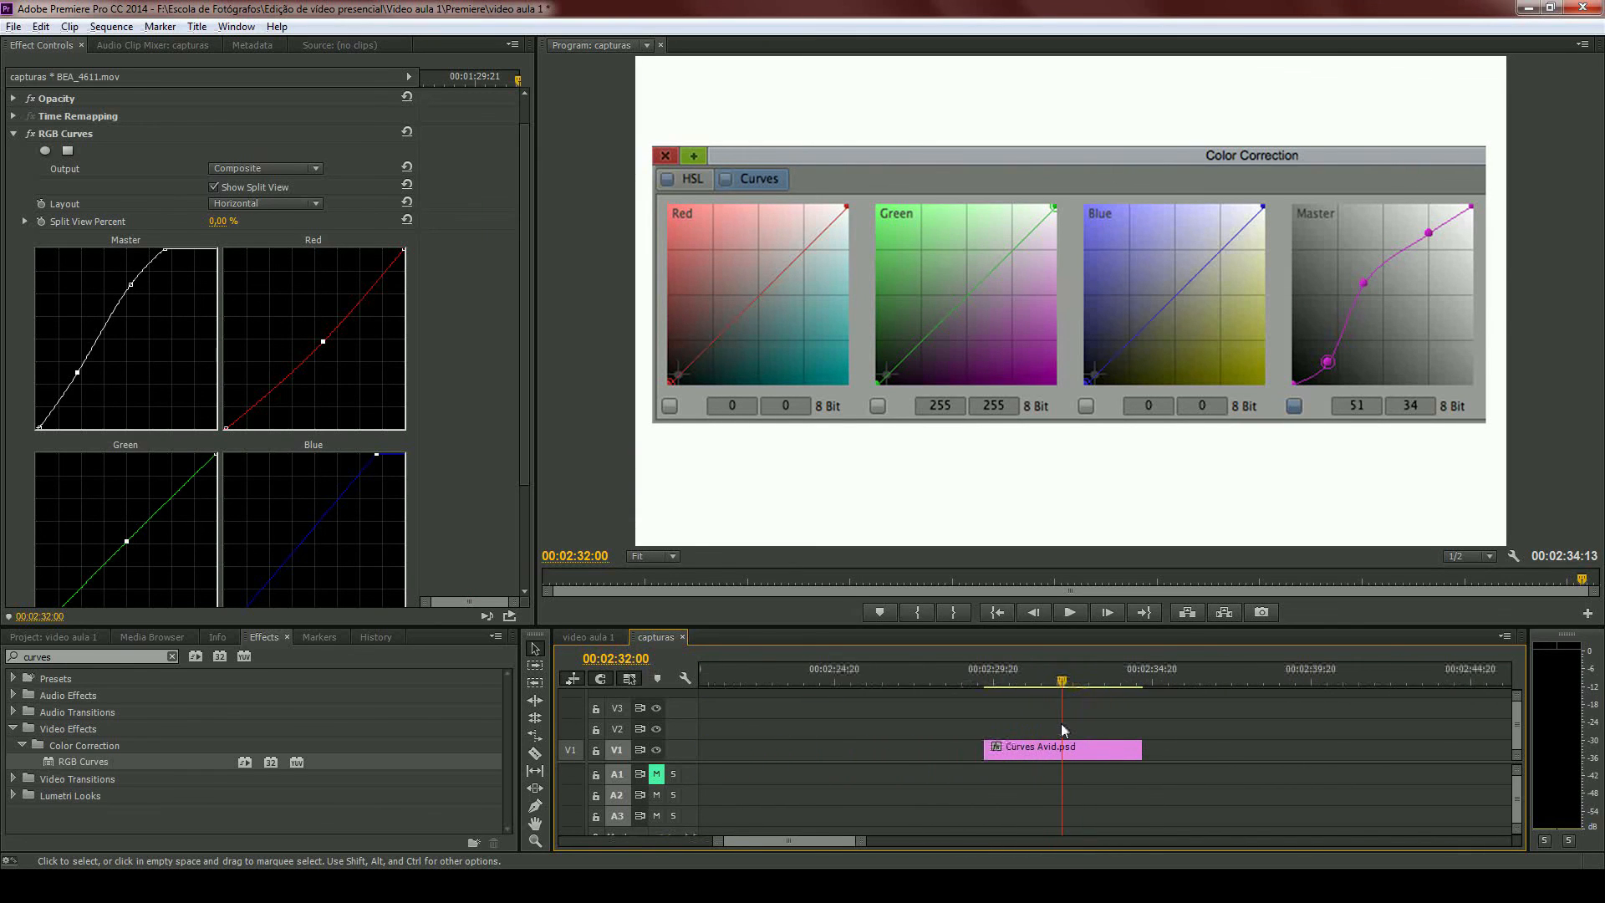
pyautogui.scroll(-8, 1061, 723)
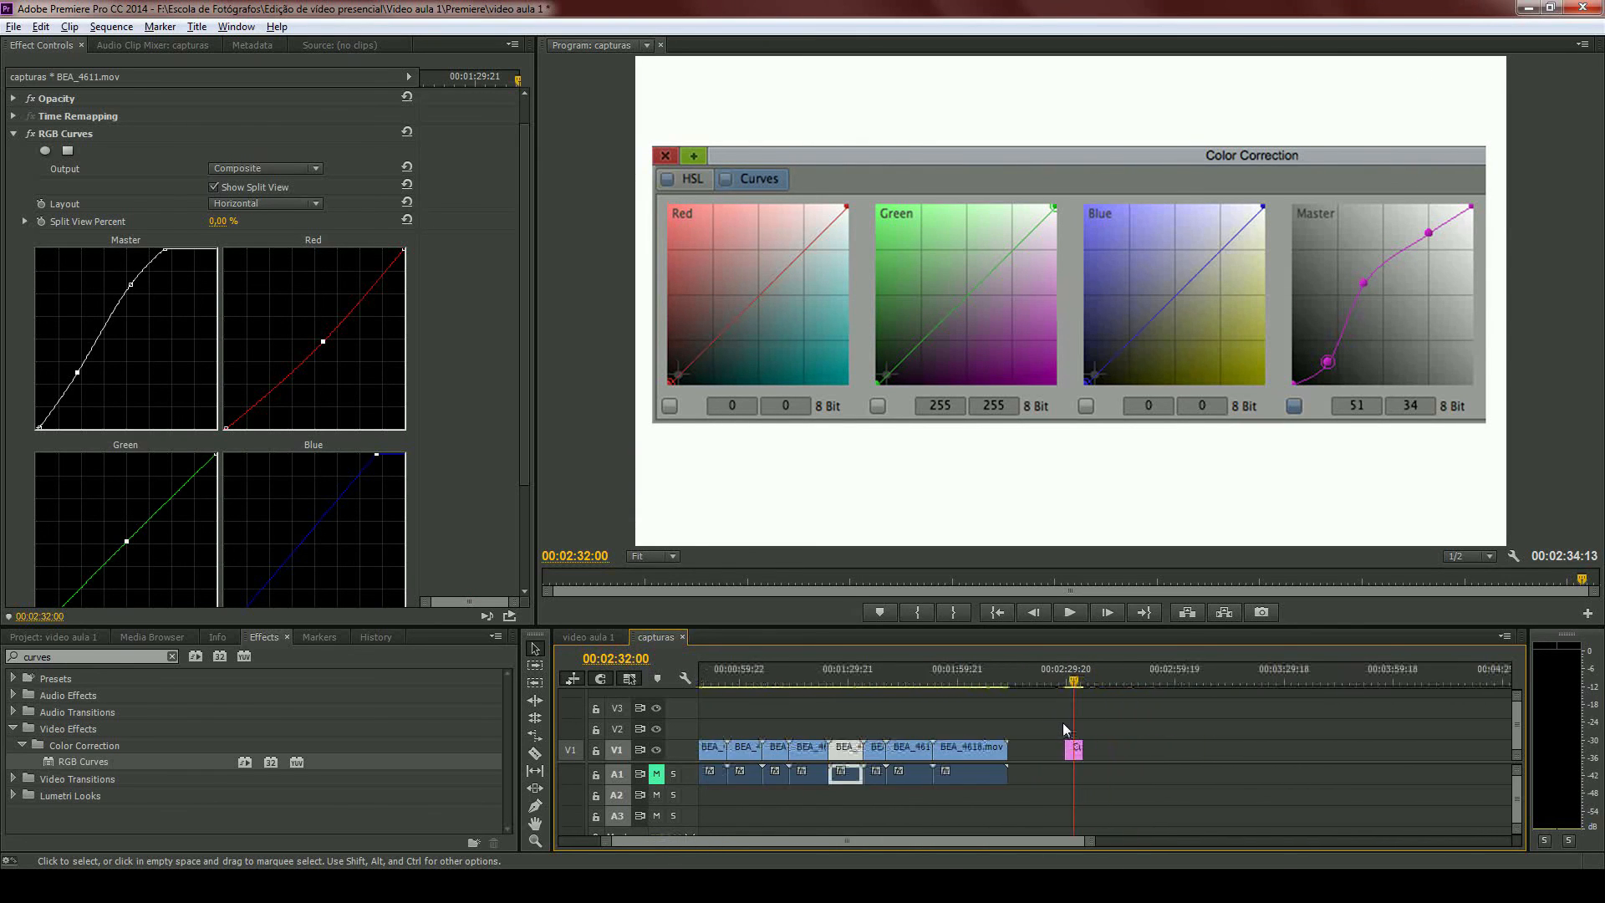
# - Examine the reference image as a YC Waveform in the program monitor and restore the Composite Video display
pyautogui.click(1515, 556)
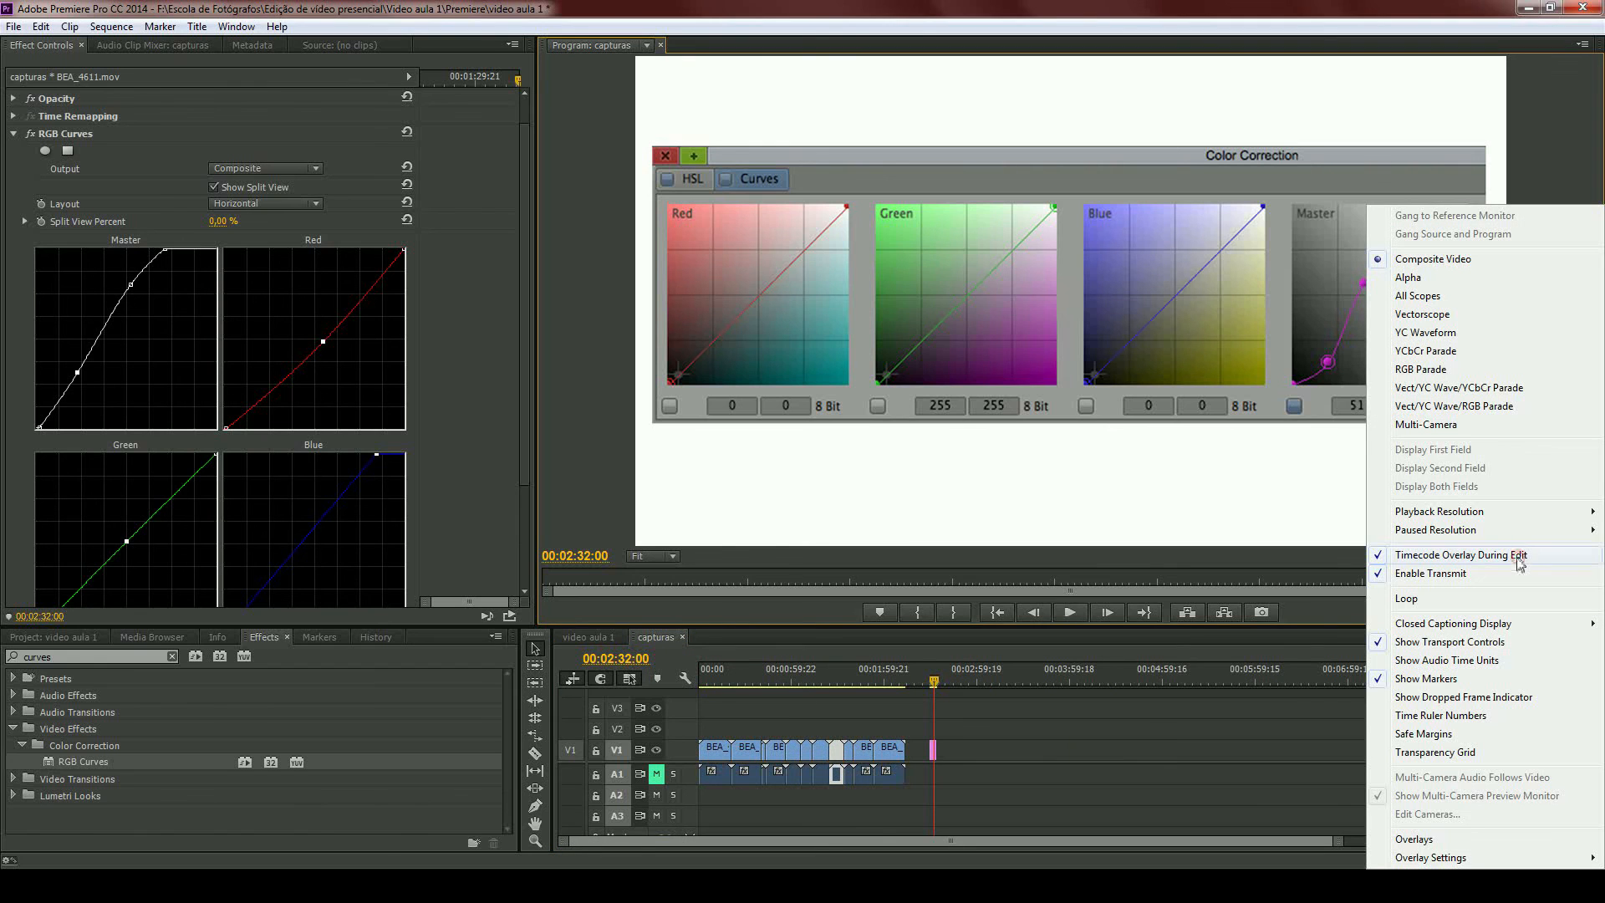
pyautogui.click(1423, 333)
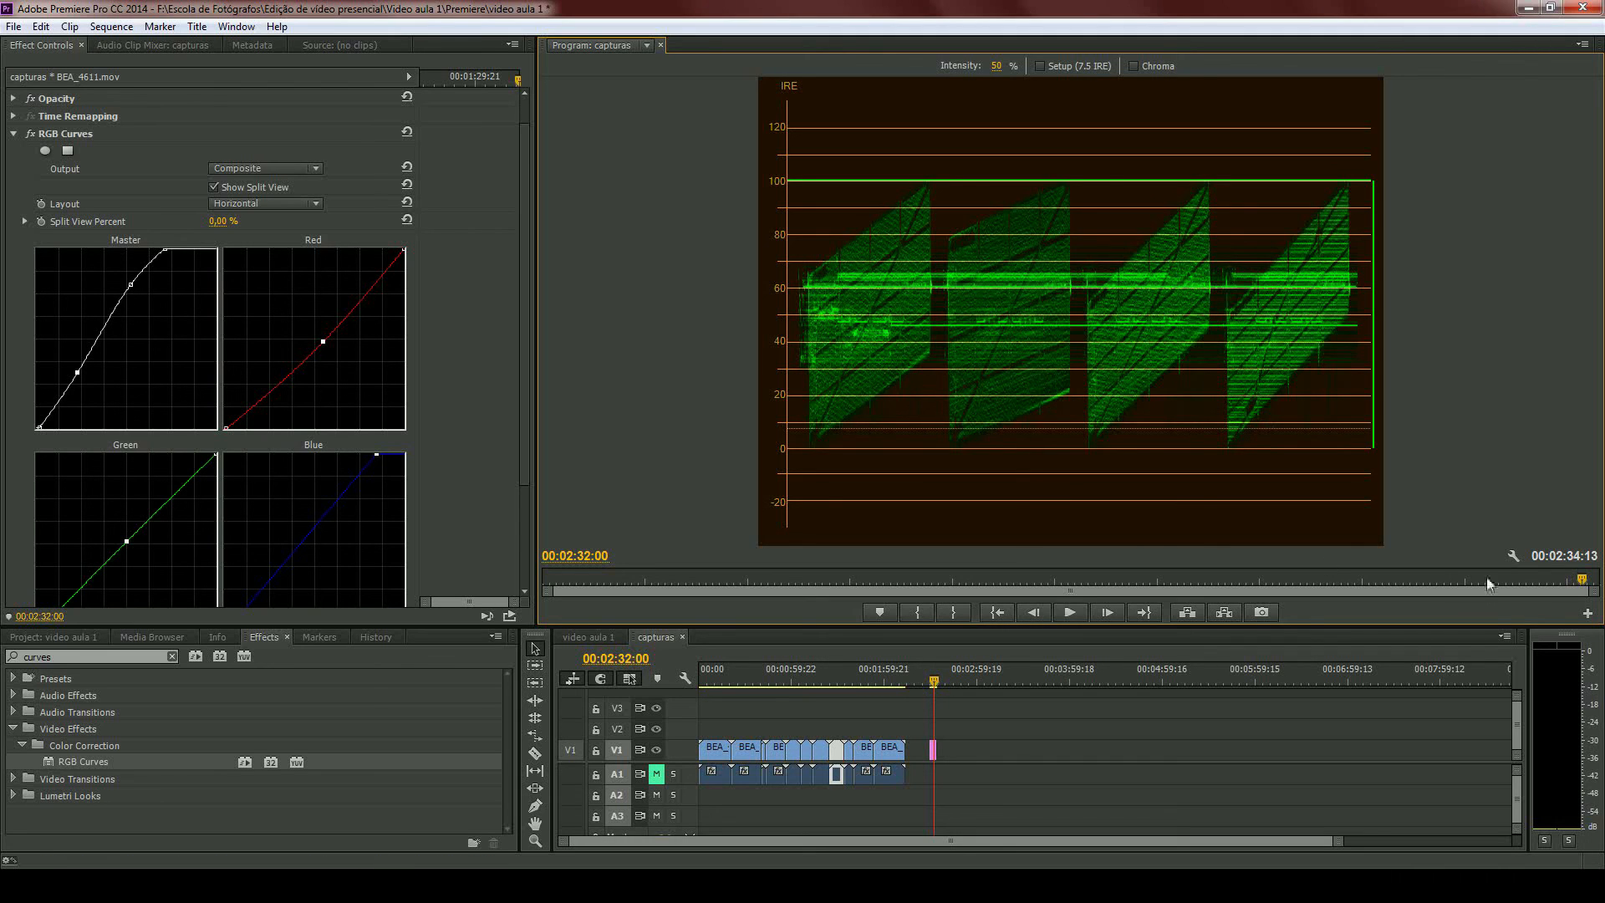
pyautogui.click(1512, 557)
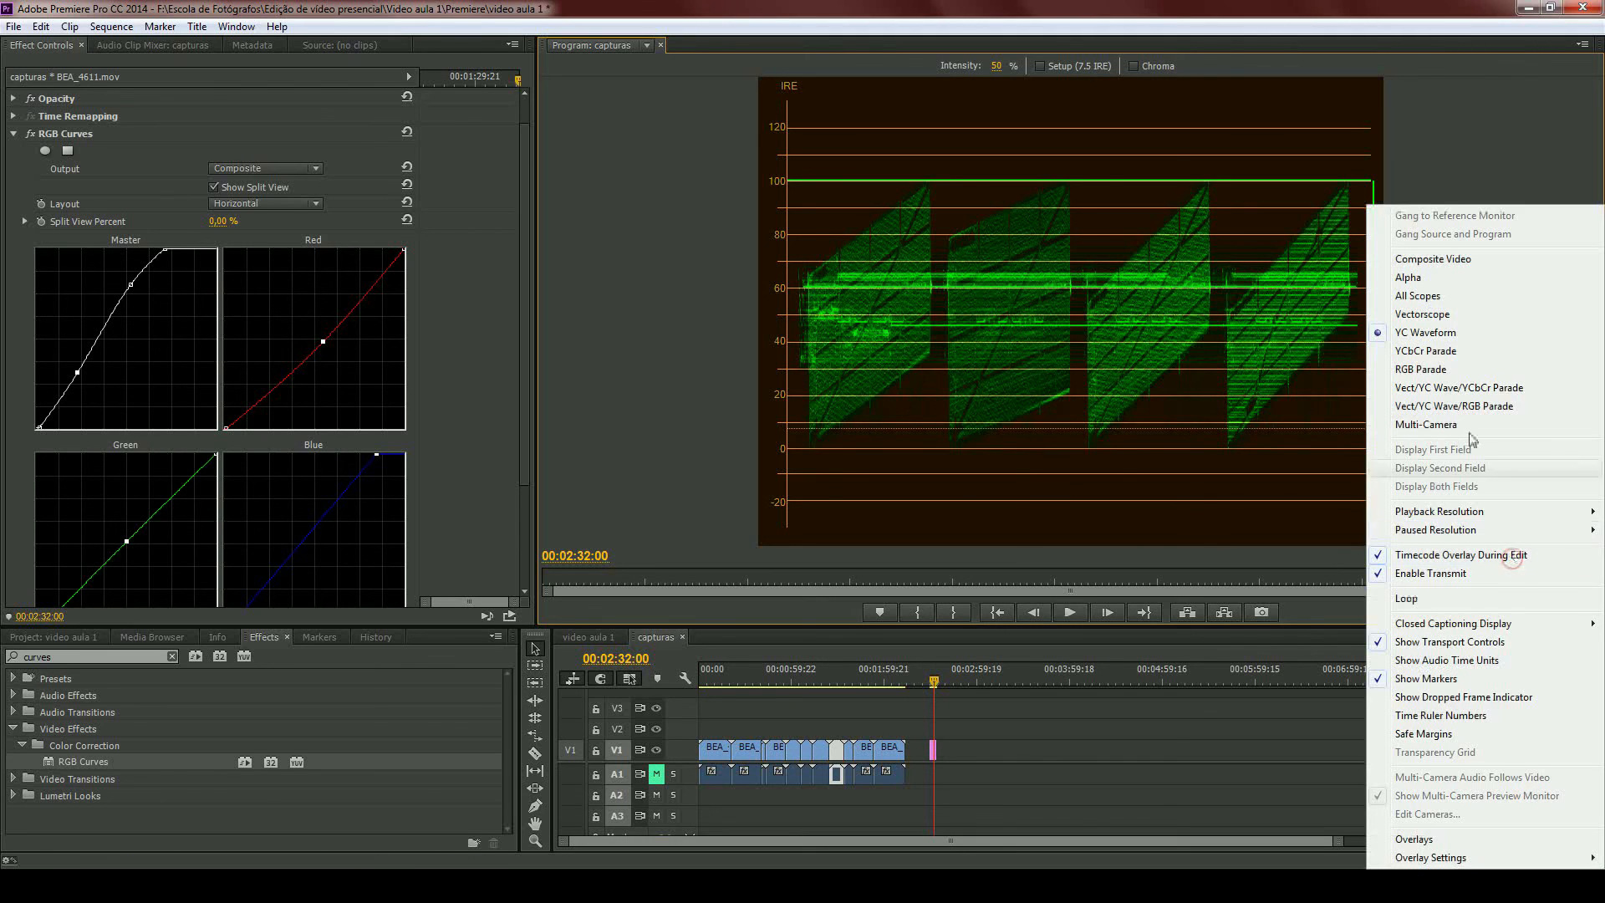
pyautogui.click(1433, 258)
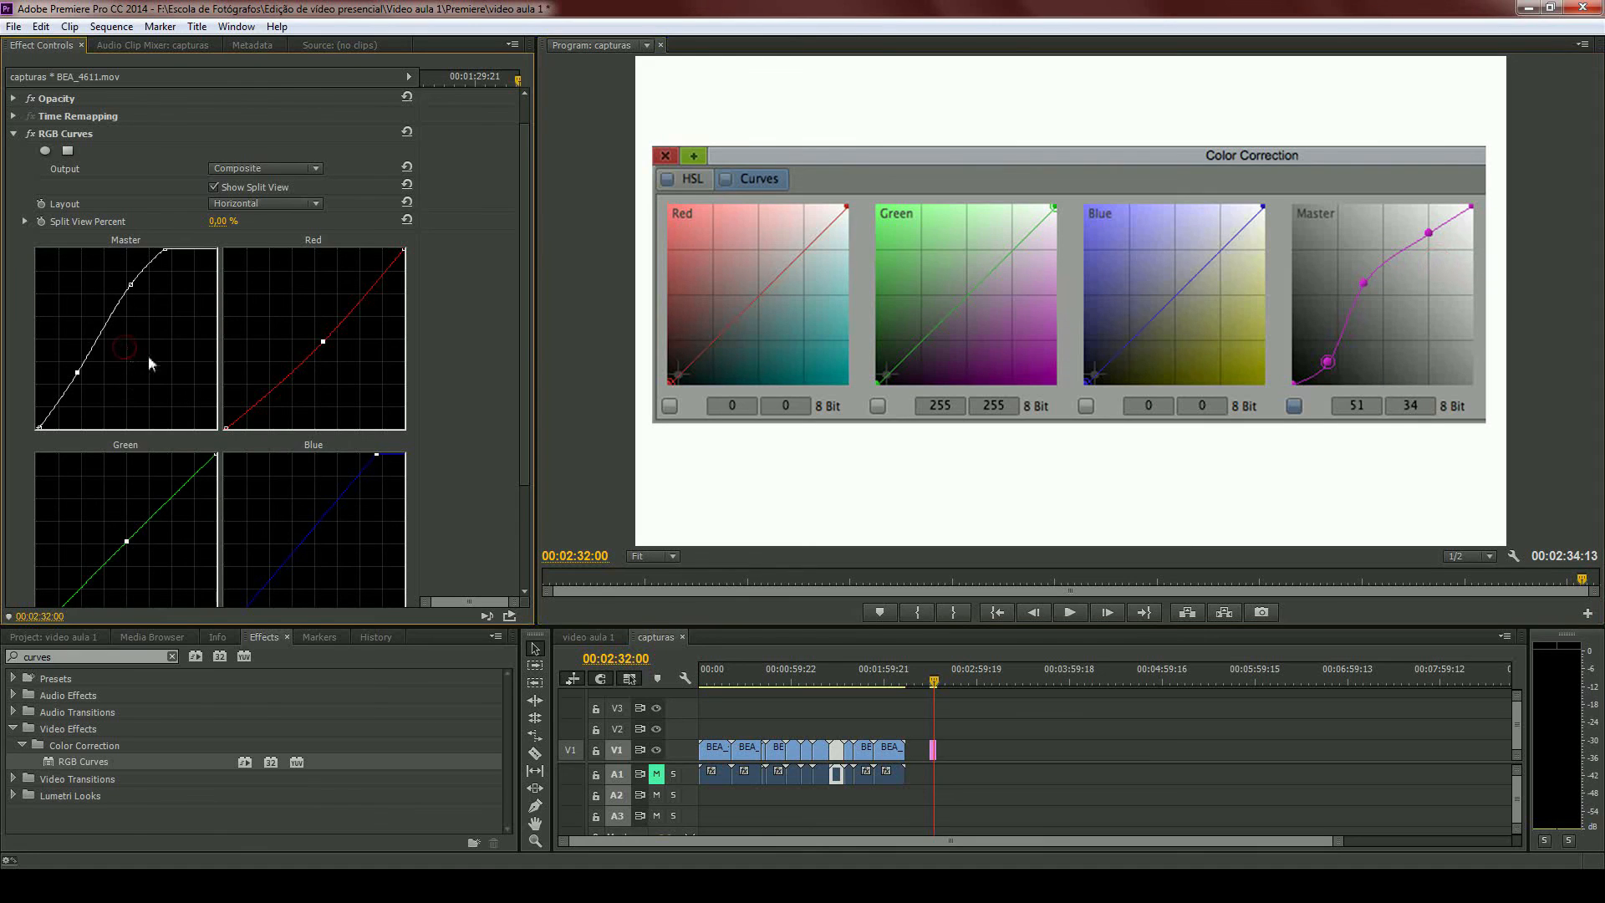
# - Scrub the capturas sequence from 00:00:57:07 to the flower clip BEA_4609.mov at 00:01:11:06 to review the corrected clips
pyautogui.scroll(-1, 483, 340)
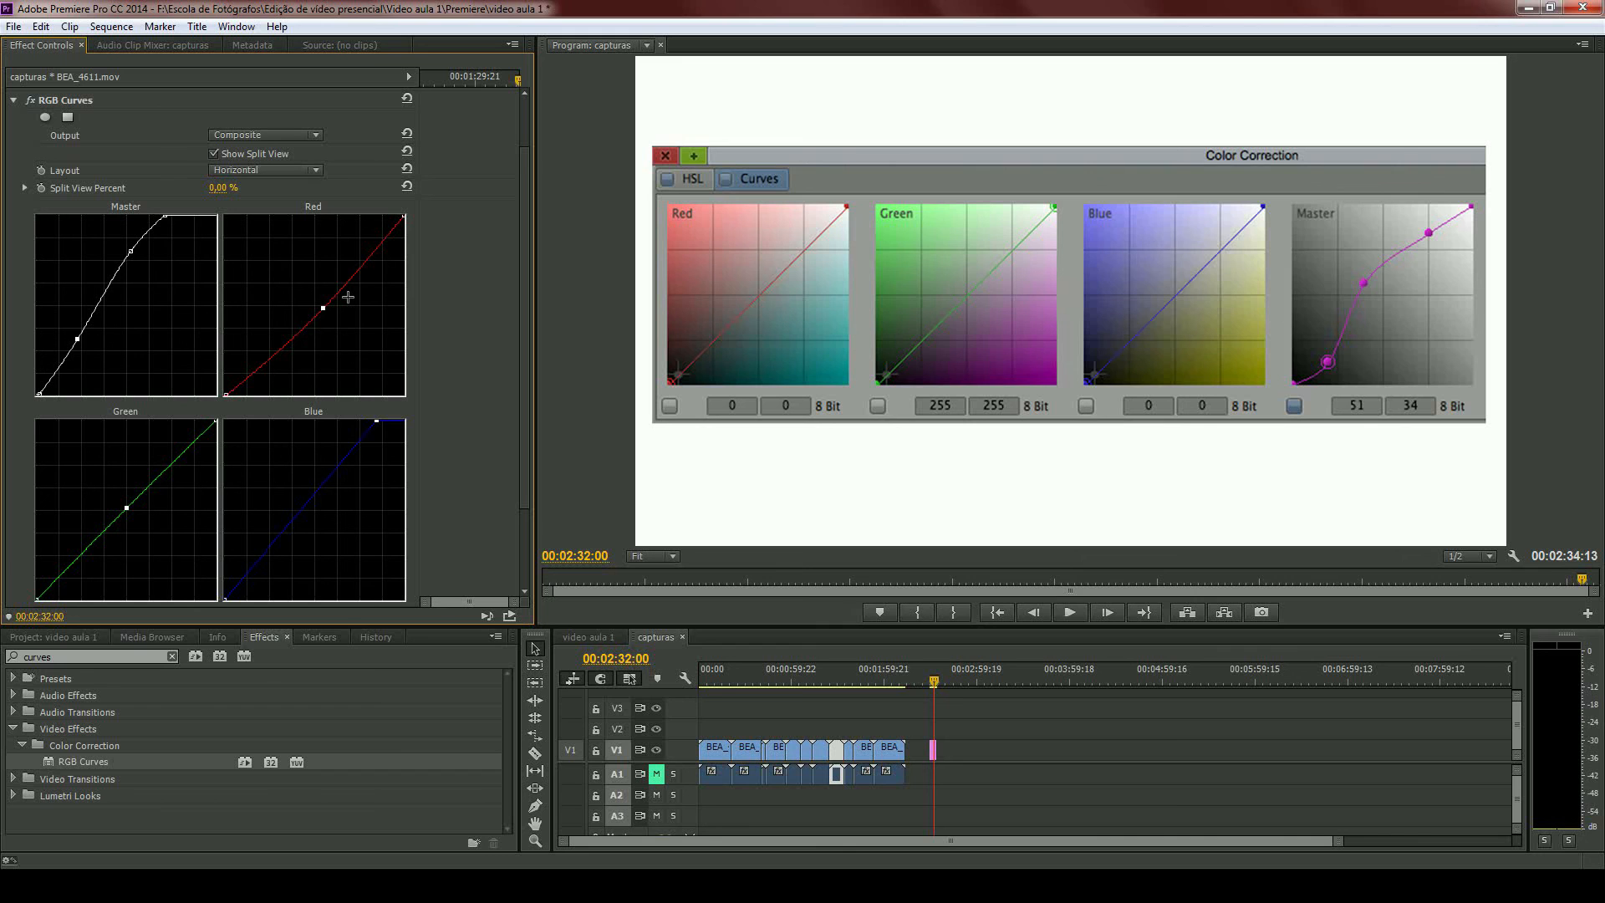
pyautogui.click(787, 676)
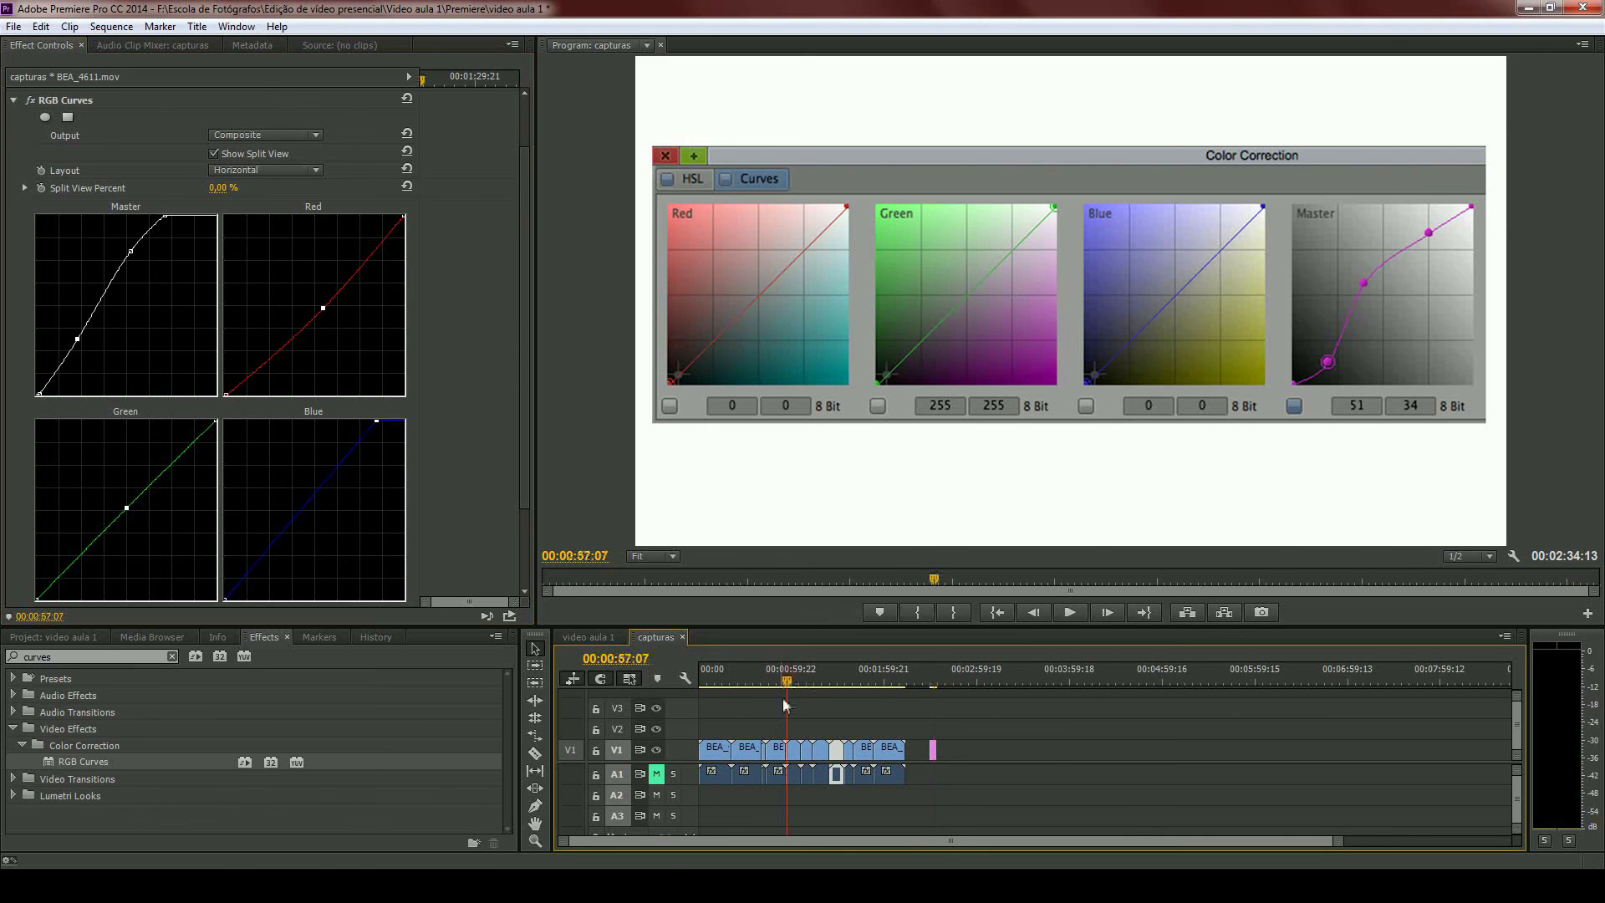
pyautogui.scroll(5, 767, 736)
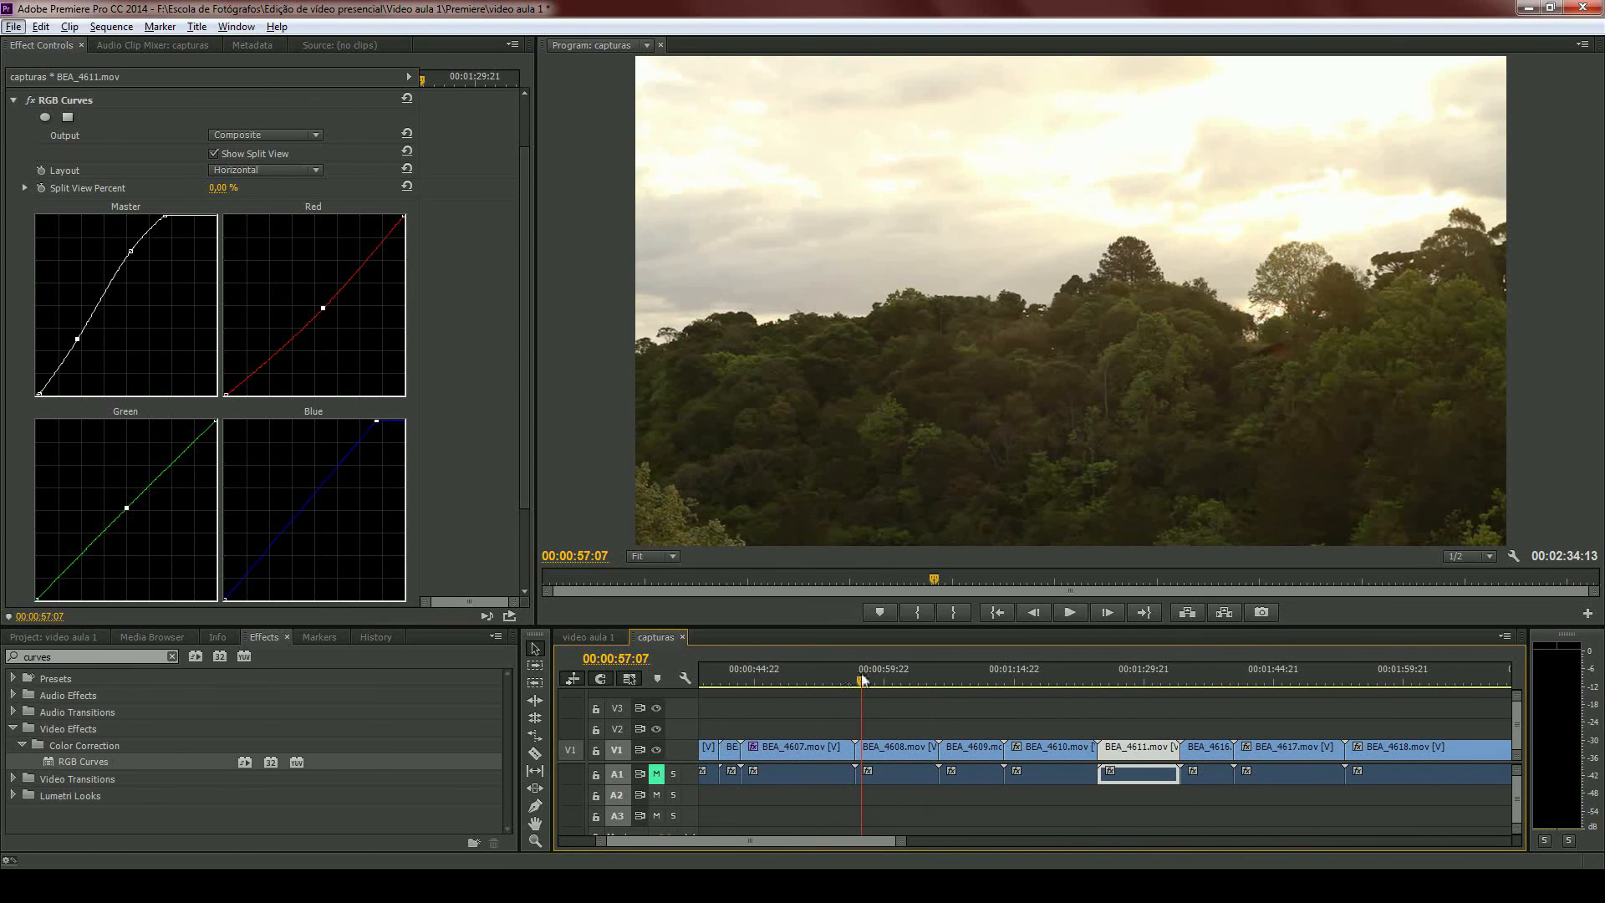
pyautogui.moveTo(862, 680); pyautogui.dragTo(984, 682)
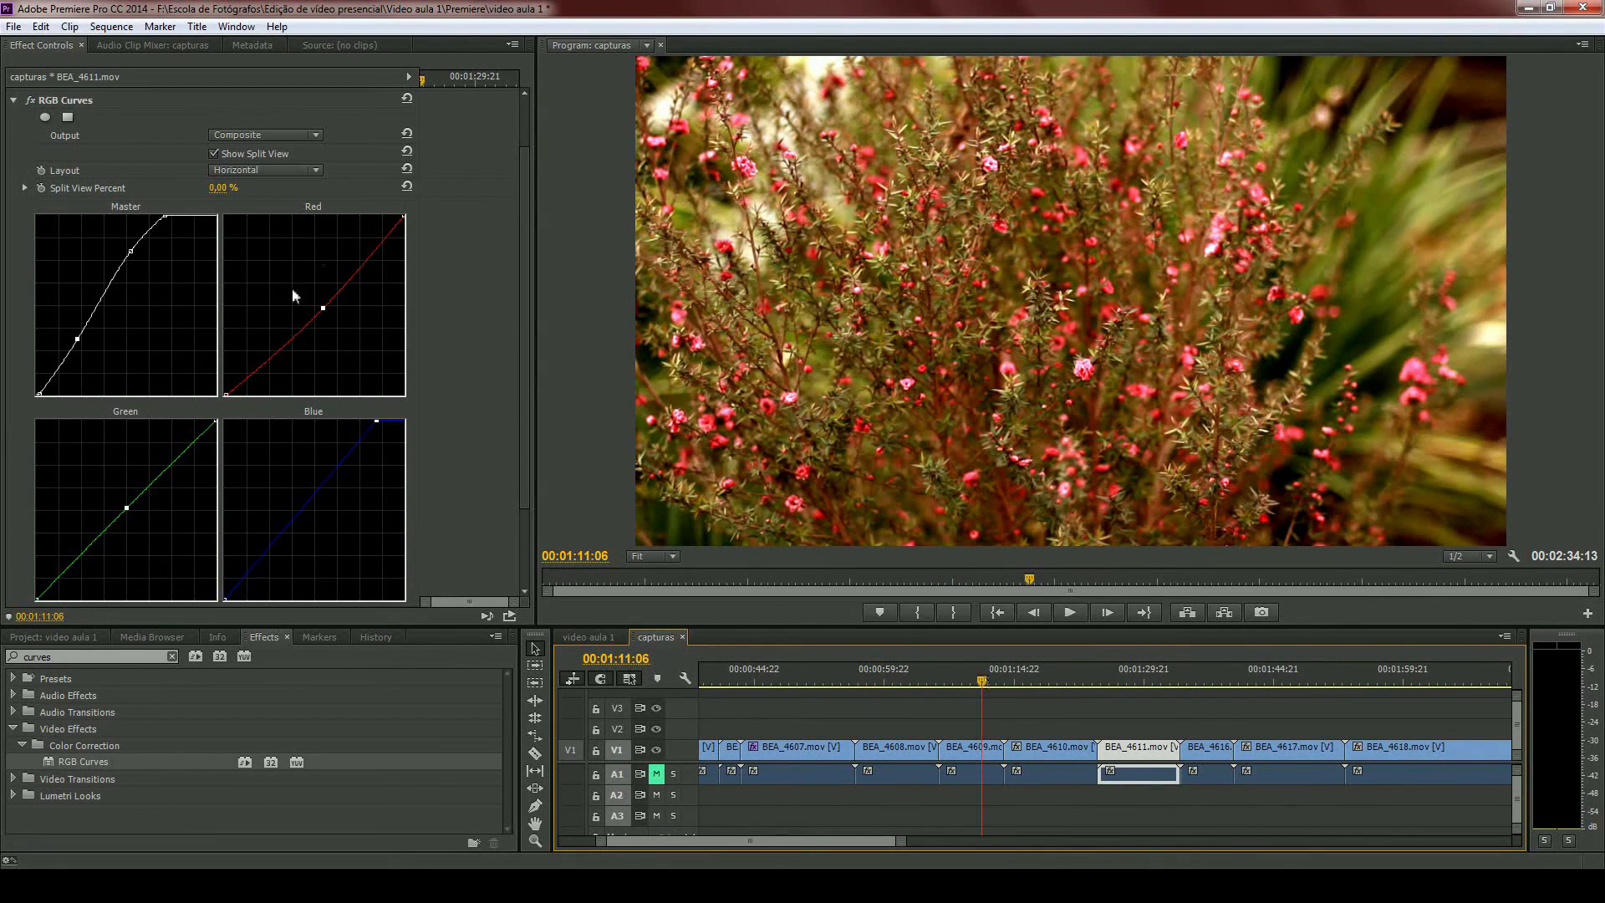
# - Move the playhead to the sunset clip BEA_4577.mov at 00:00:33:06 to review its image
pyautogui.scroll(-5, 1059, 754)
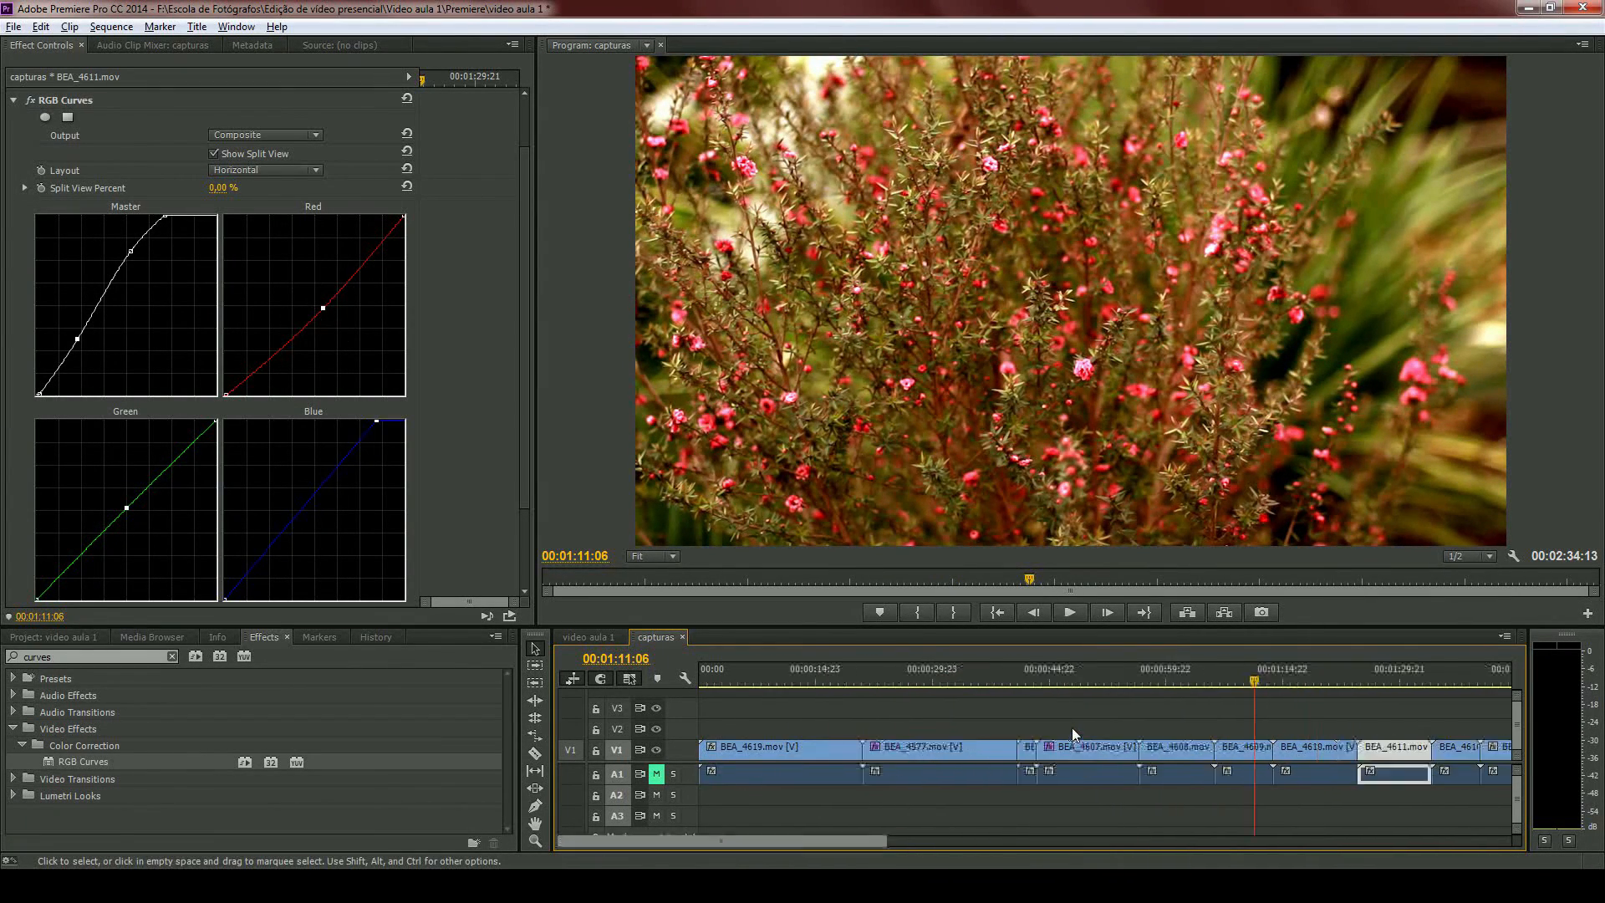
pyautogui.click(782, 679)
pyautogui.scroll(3, 803, 709)
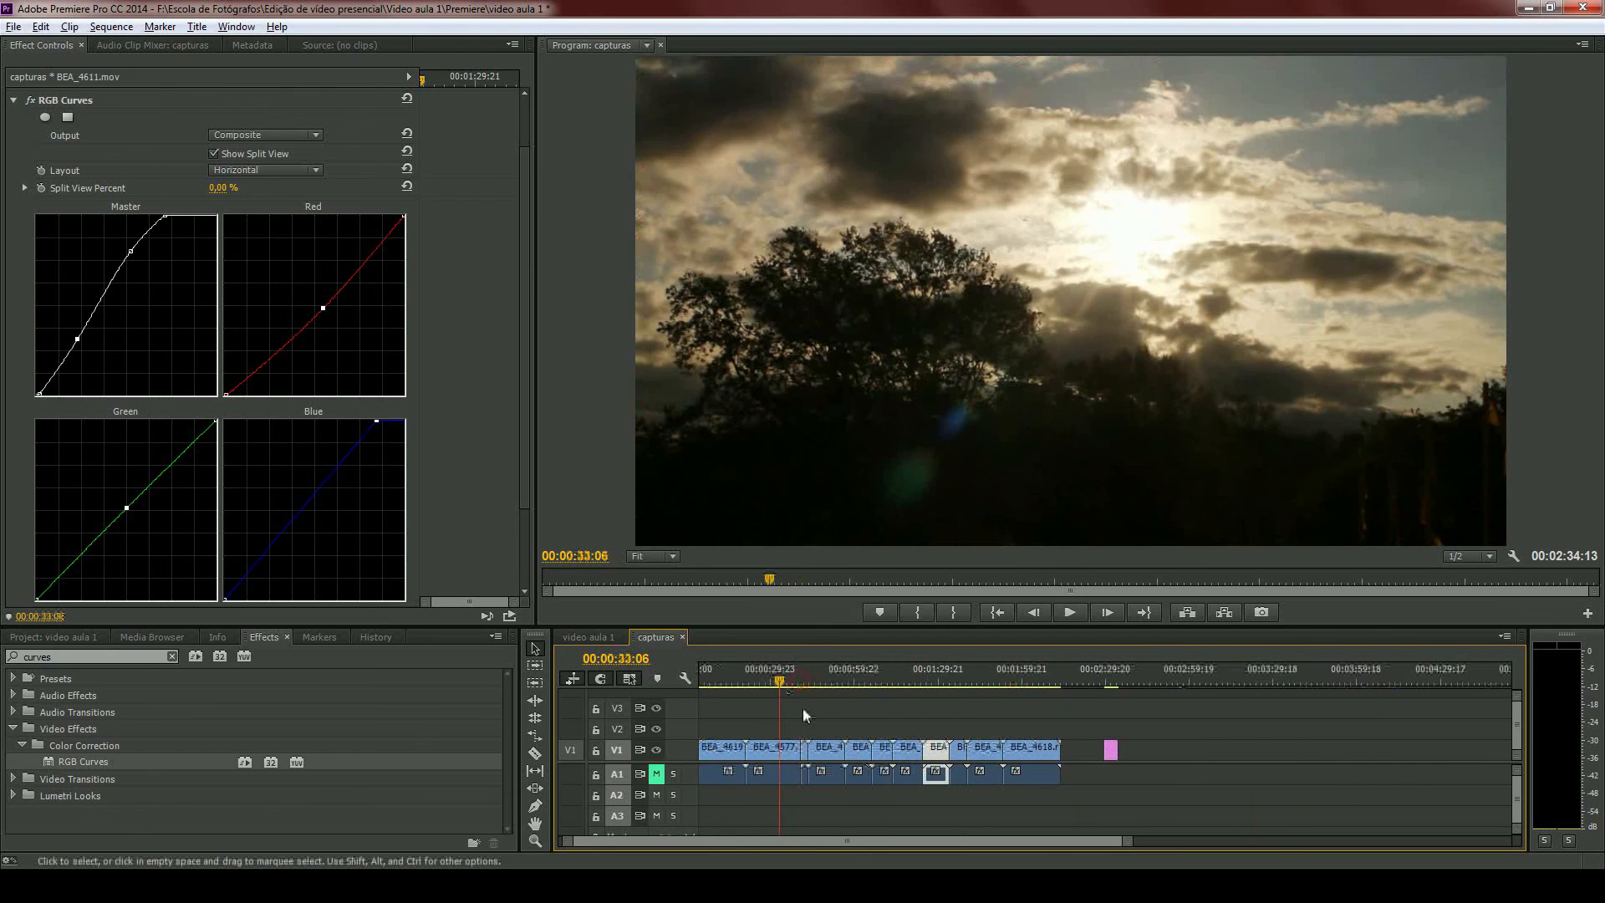
pyautogui.scroll(4, 811, 711)
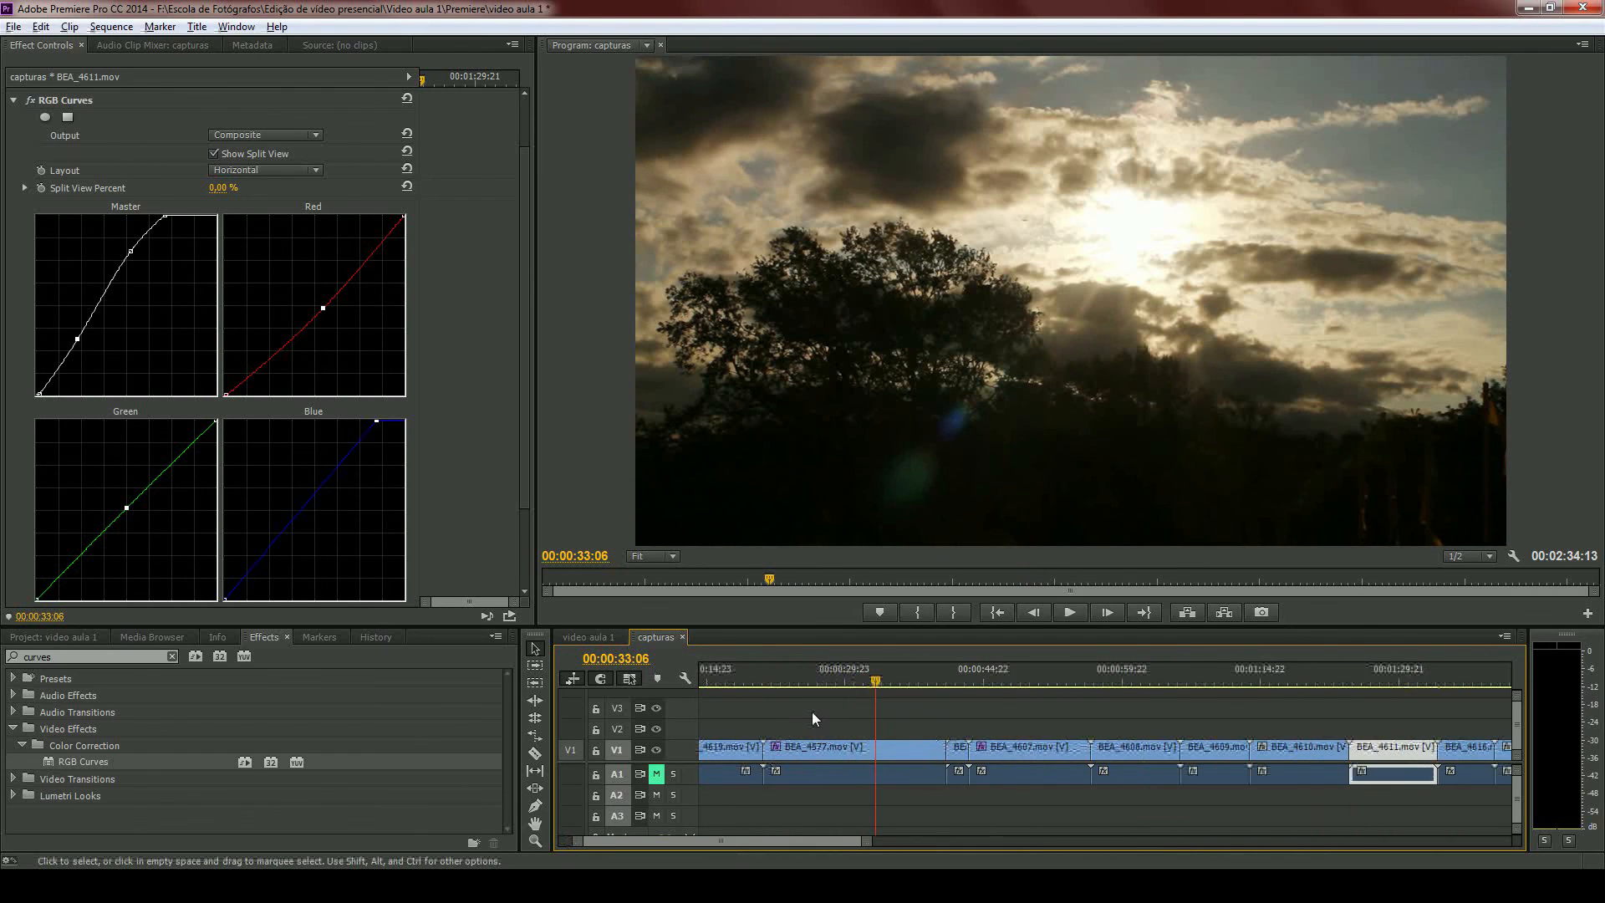
pyautogui.scroll(4, 873, 720)
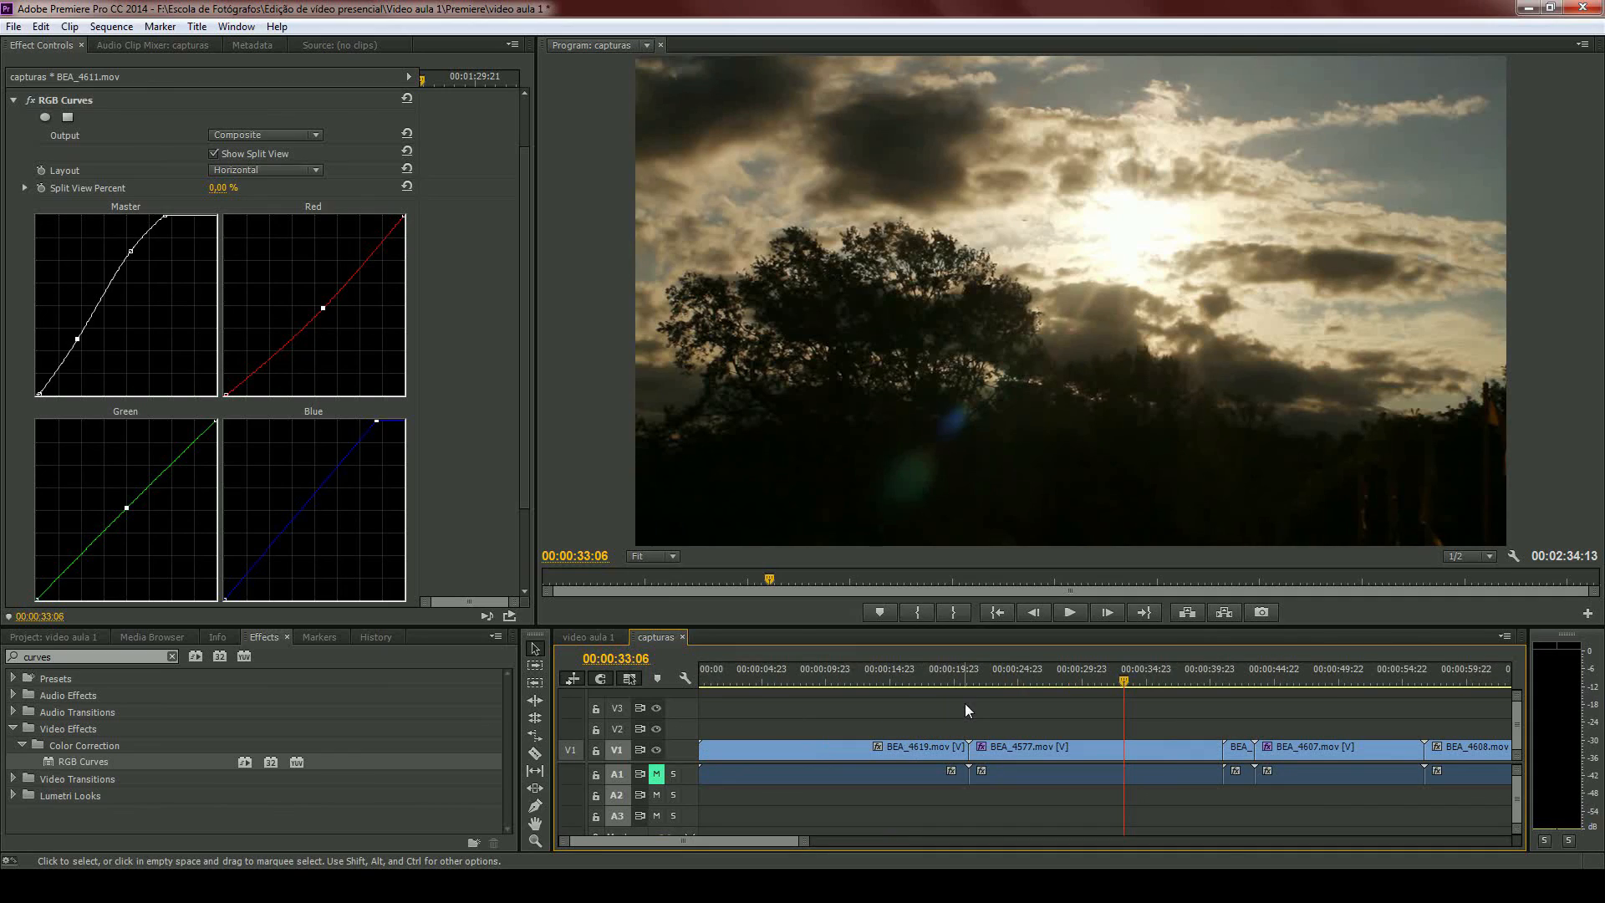